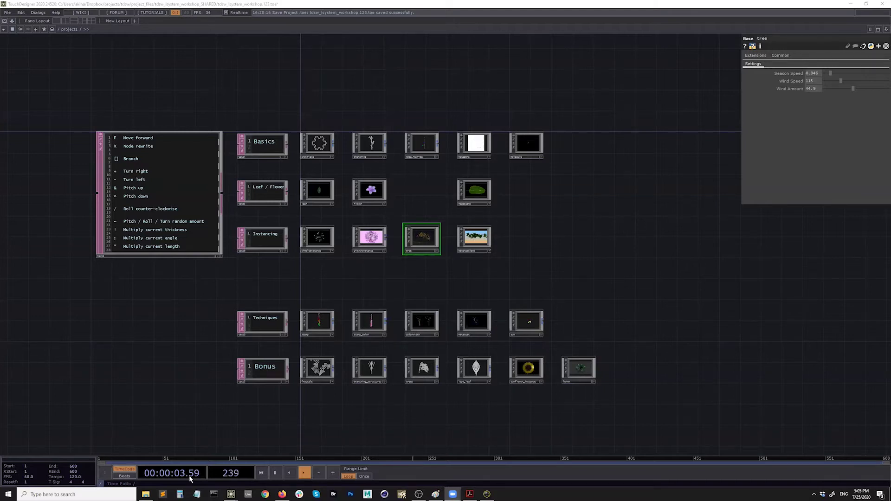
Look through the assets folder inside tdsw_lsystem_workshop_SHARED in File Explorer and return to the TouchDesigner network.
left_click(145, 494)
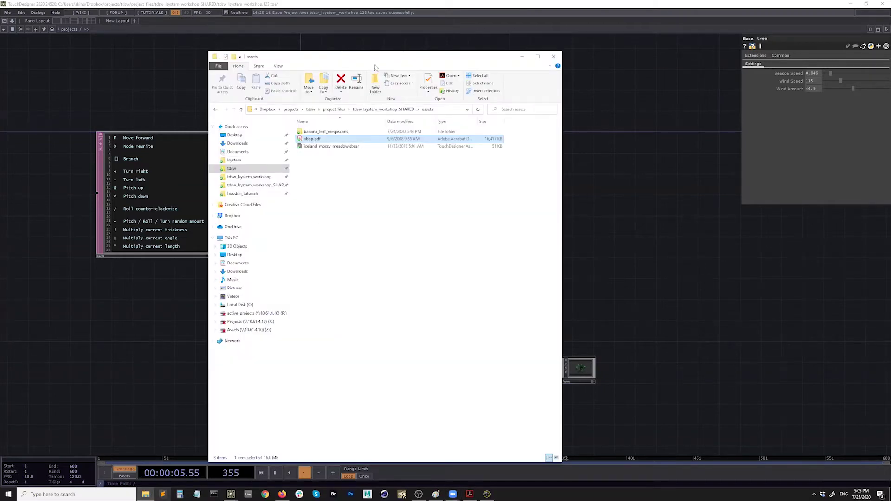
left_click_drag(392, 59, 407, 55)
left_click(400, 107)
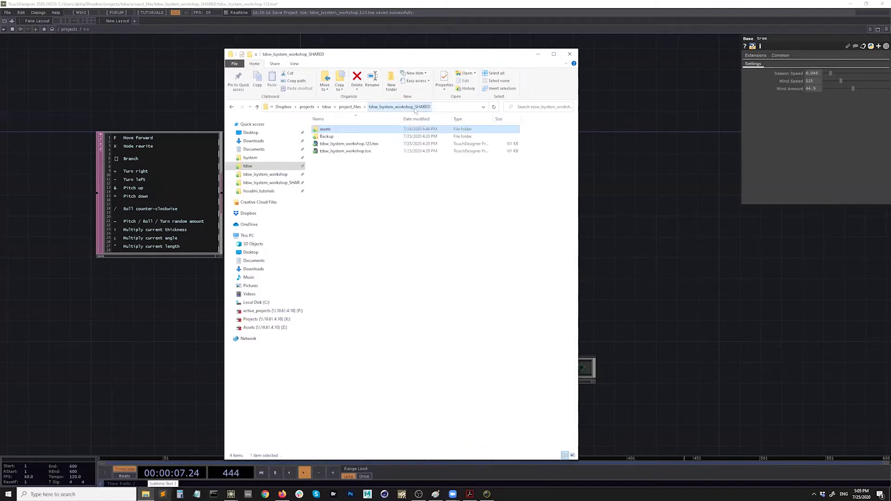
double_click(325, 130)
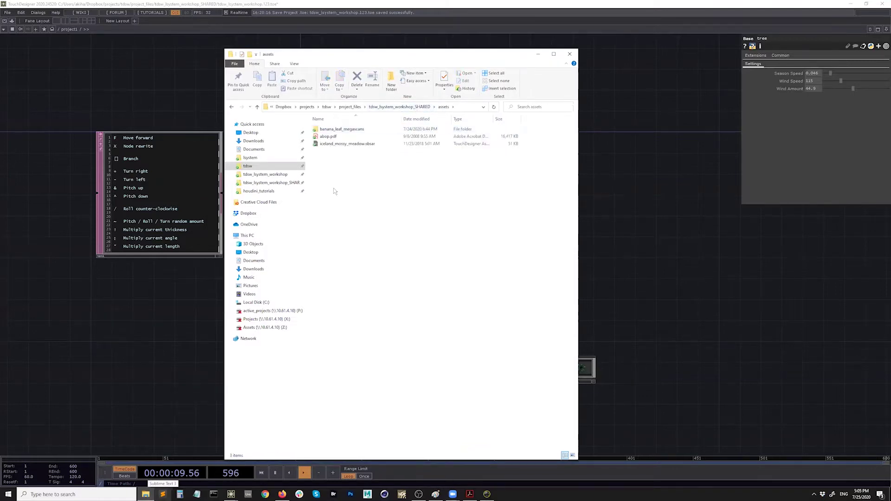
left_click(350, 129)
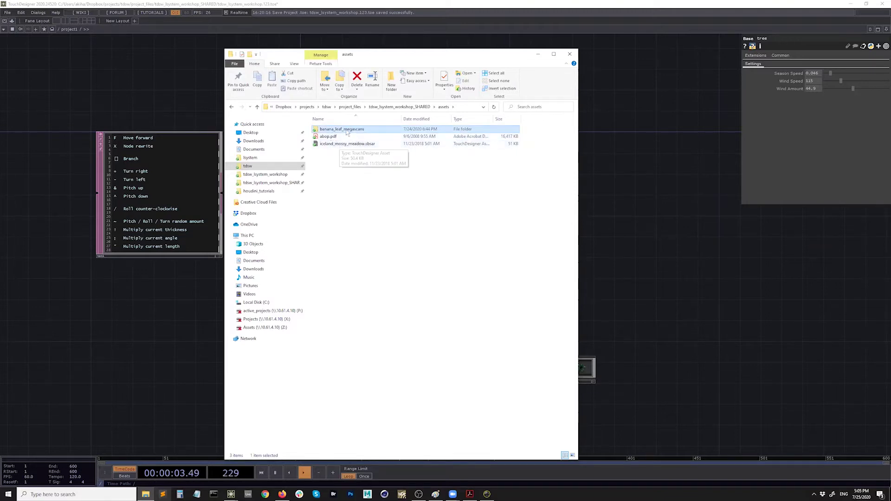
left_click(346, 138)
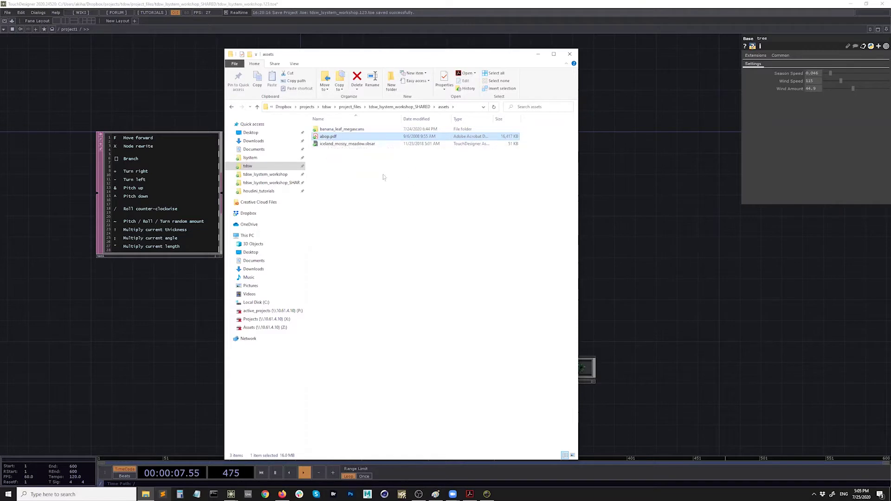
left_click(499, 81)
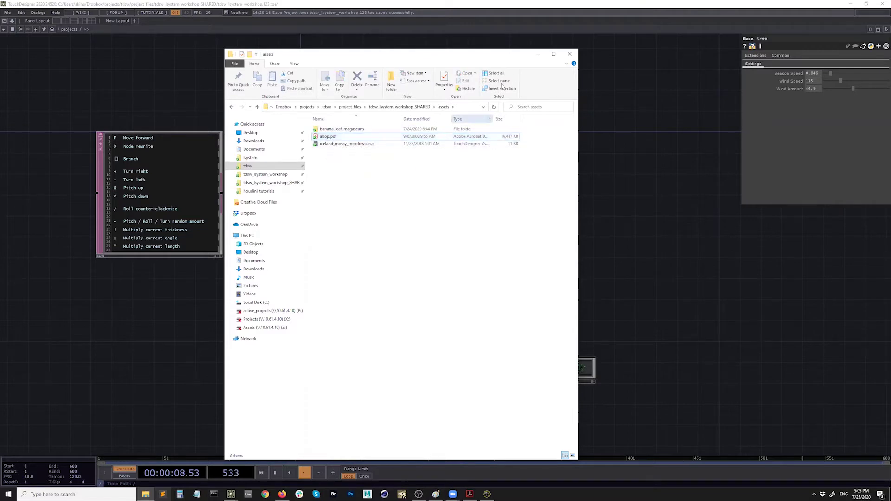
left_click(538, 54)
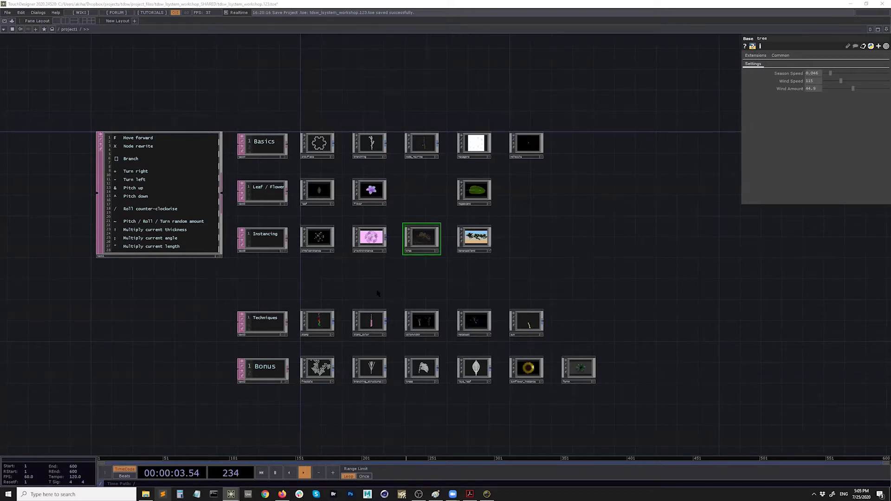
Examine the Basics row of example components and the overall layout of the workshop network.
left_click_drag(360, 281, 359, 280)
left_click_drag(317, 210, 307, 207)
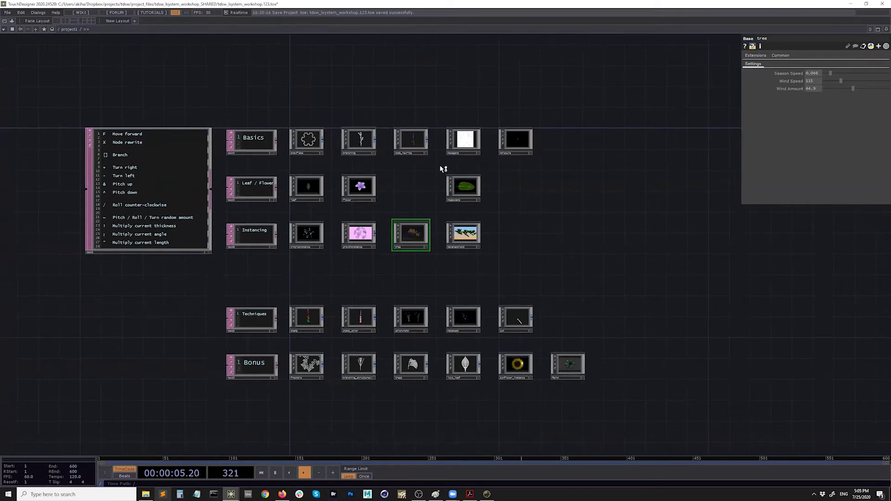
right_click_drag(285, 111, 534, 154)
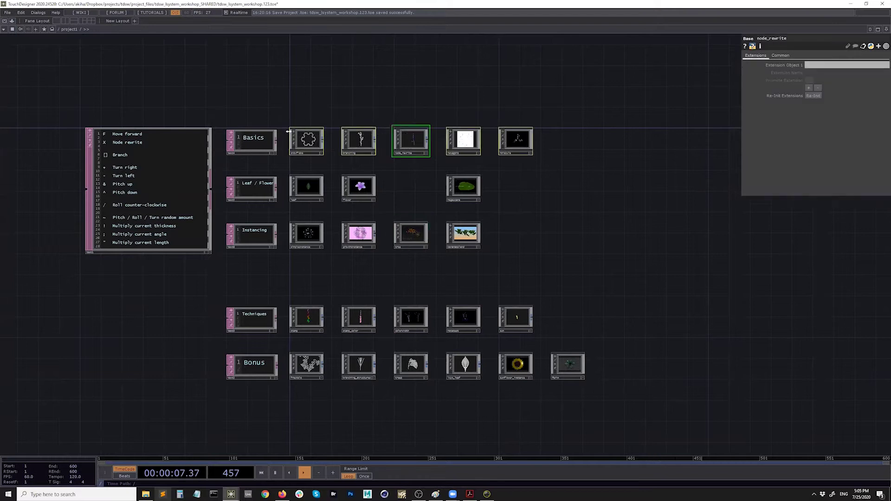
left_click(293, 132)
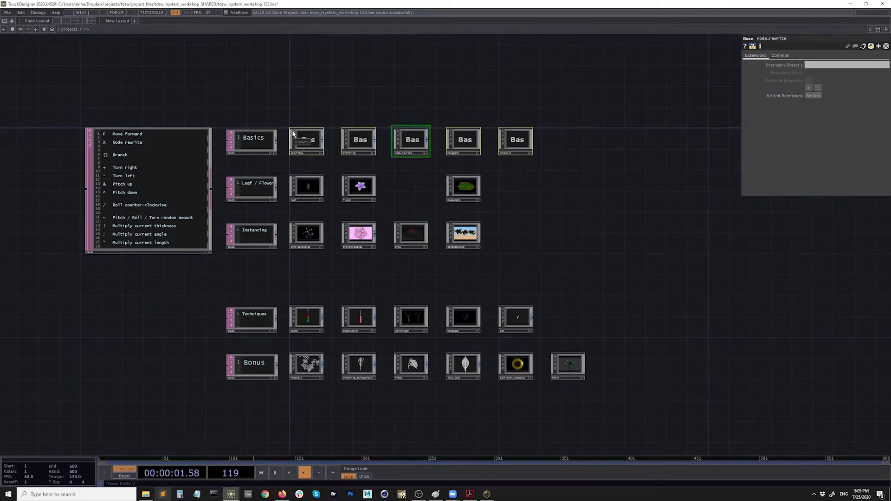
left_click(293, 134)
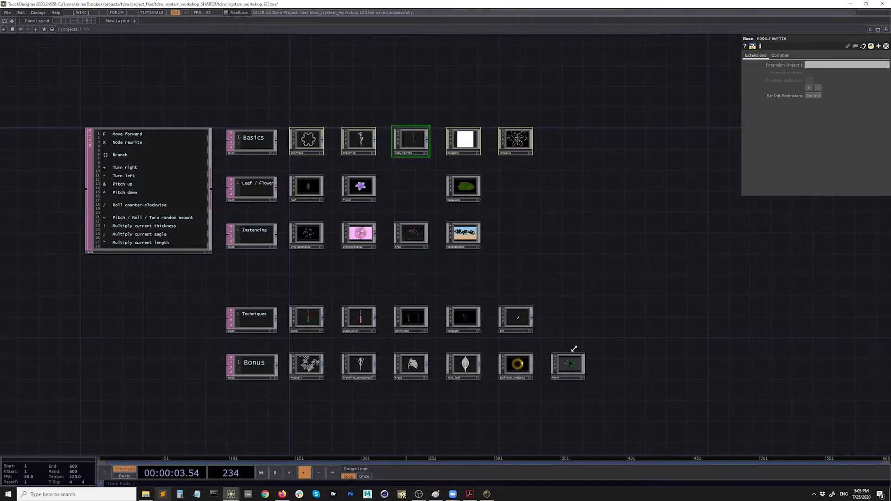
left_click_drag(599, 398, 180, 113)
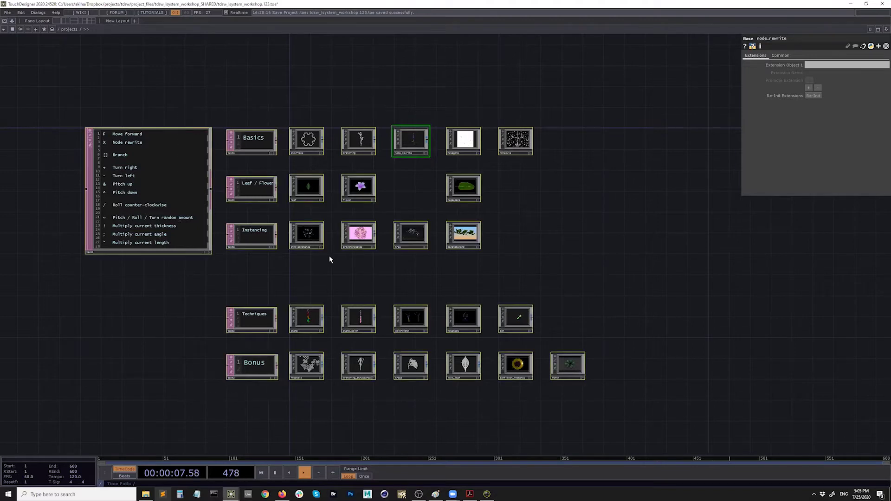
left_click(415, 290)
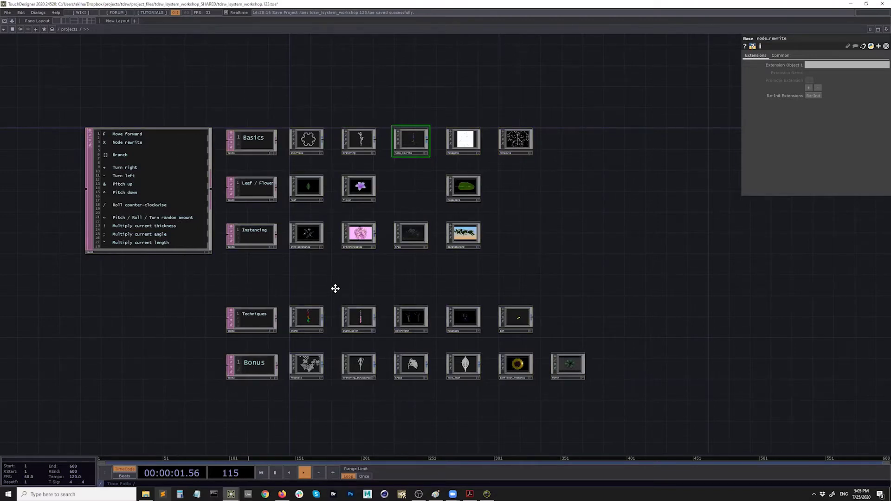
scroll(292, 157, "up", 5)
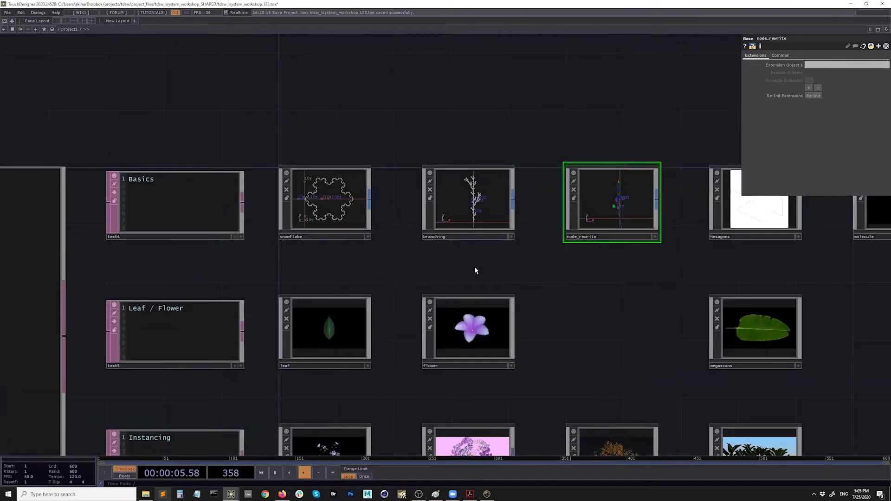
scroll(411, 240, "down", 5)
scroll(410, 247, "down", 3)
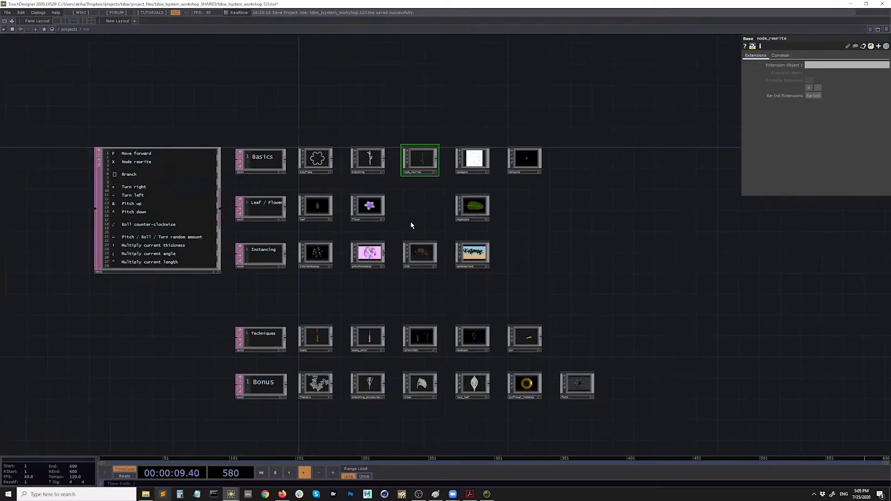
scroll(412, 205, "up", 3)
scroll(414, 192, "down", 2)
scroll(415, 192, "down", 1)
left_click_drag(414, 205, 411, 218)
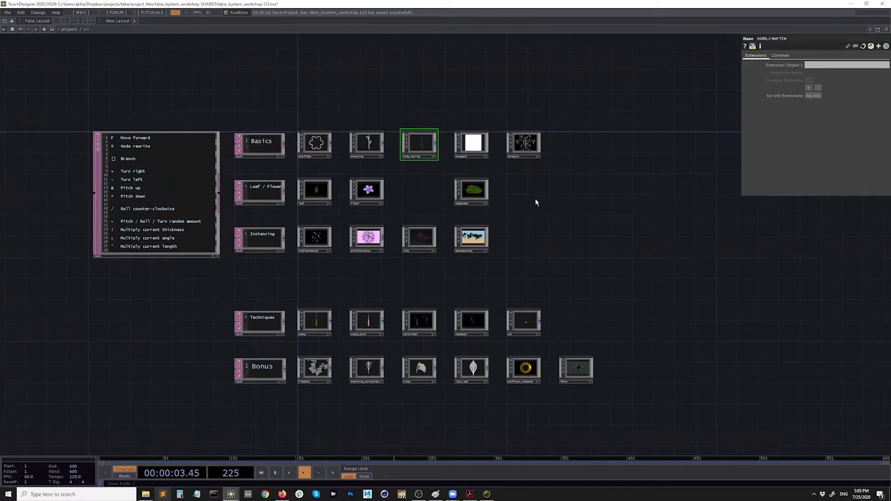
Examine the example components in the Leaf / Flower and Instancing rows, including the growthInstance, tree and bananaIsland previews.
left_click_drag(290, 111, 566, 277)
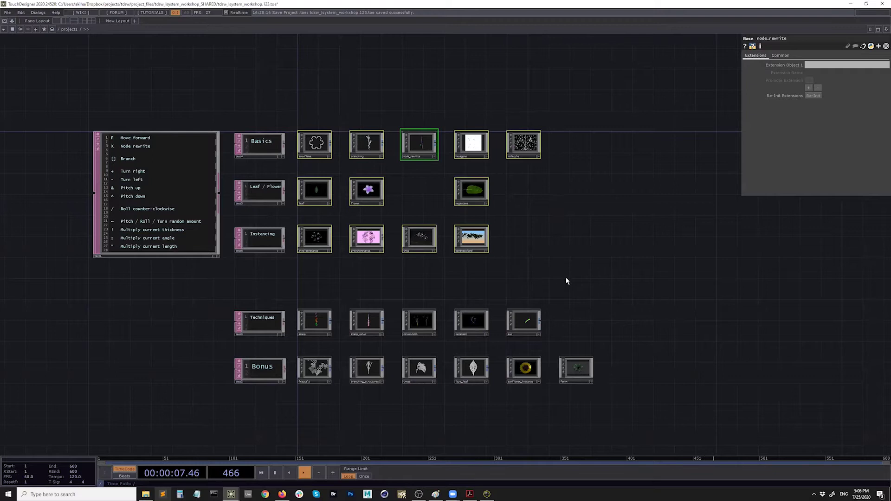
left_click(288, 118)
left_click_drag(539, 119, 508, 205)
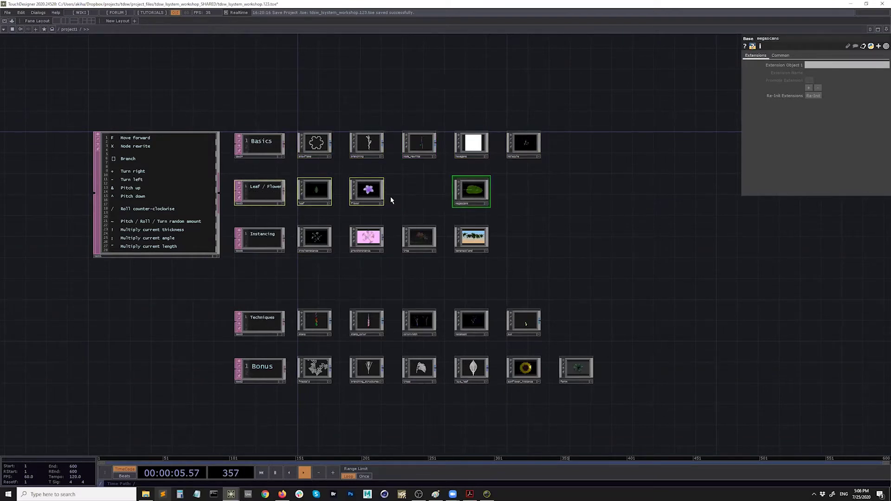
left_click_drag(292, 277, 303, 278)
scroll(304, 280, "up", 3)
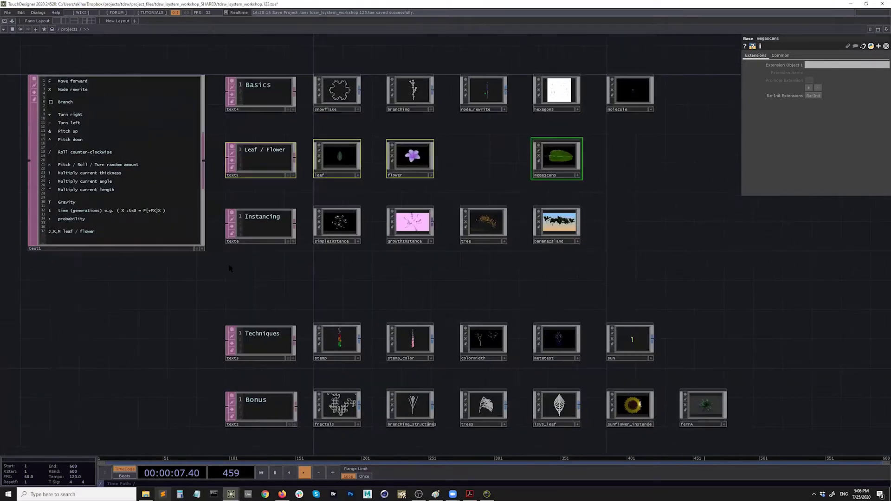
left_click_drag(219, 253, 593, 203)
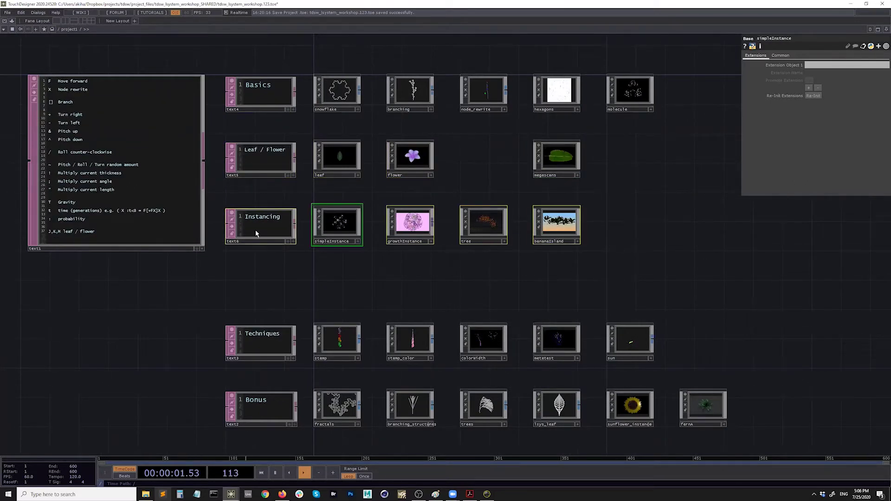
scroll(348, 223, "up", 10)
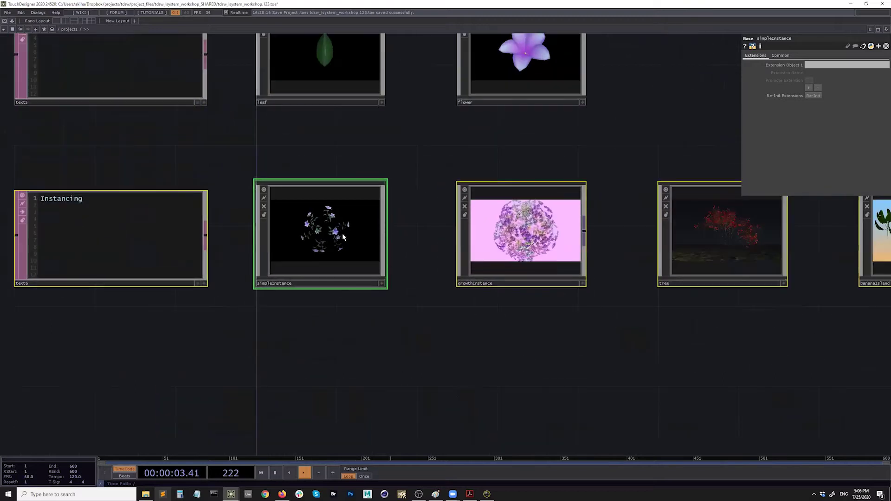
left_click_drag(559, 320, 361, 317)
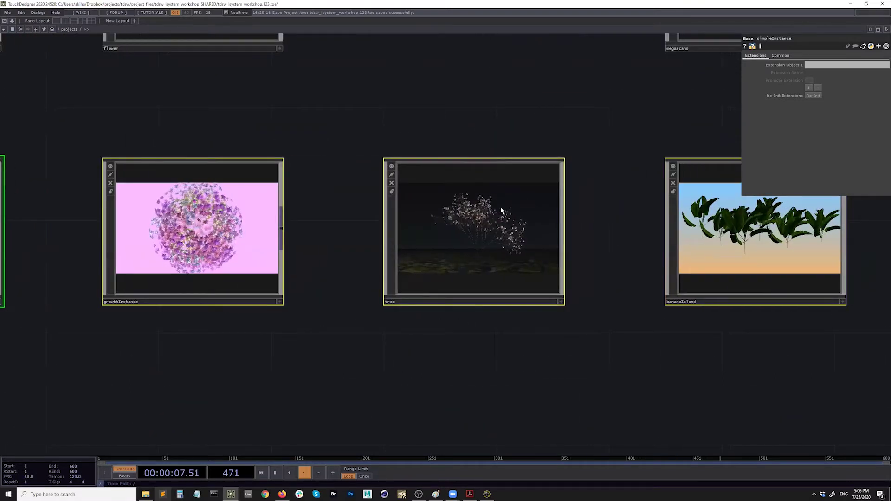
scroll(498, 210, "down", 2)
scroll(498, 210, "down", 4)
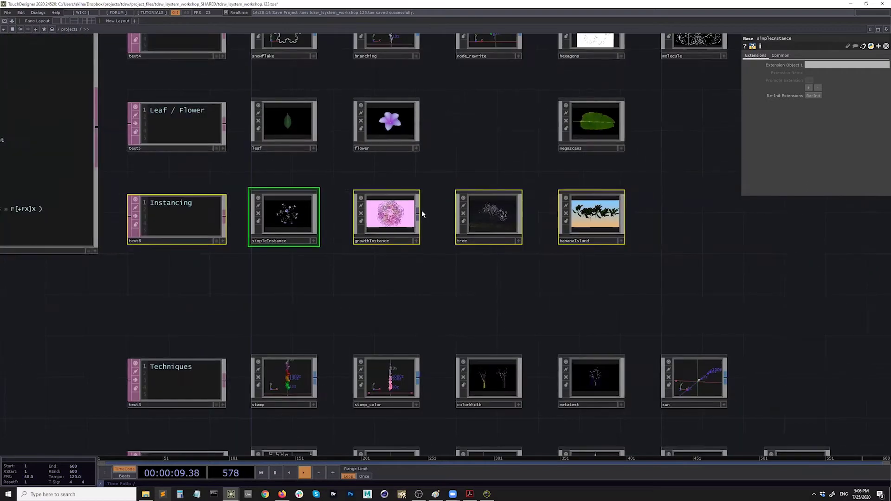
scroll(423, 214, "down", 3)
scroll(403, 222, "down", 3)
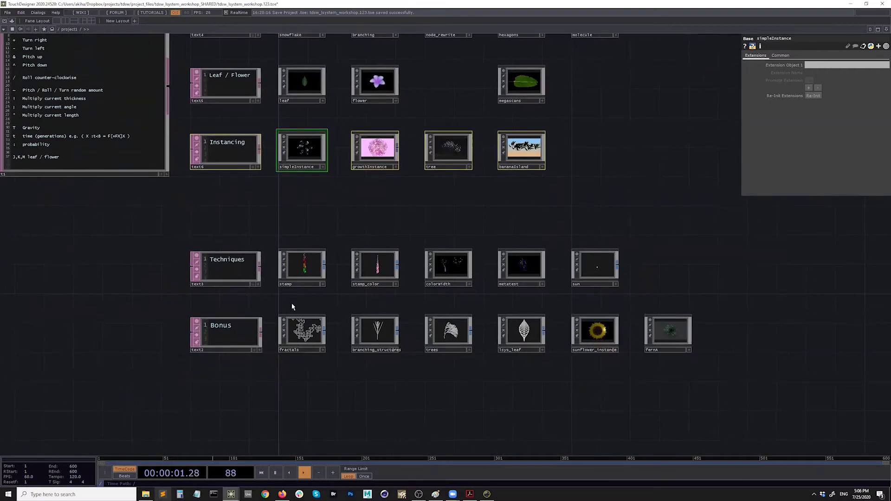
Examine the example components in the Techniques and Bonus rows of the network.
scroll(247, 305, "up", 3)
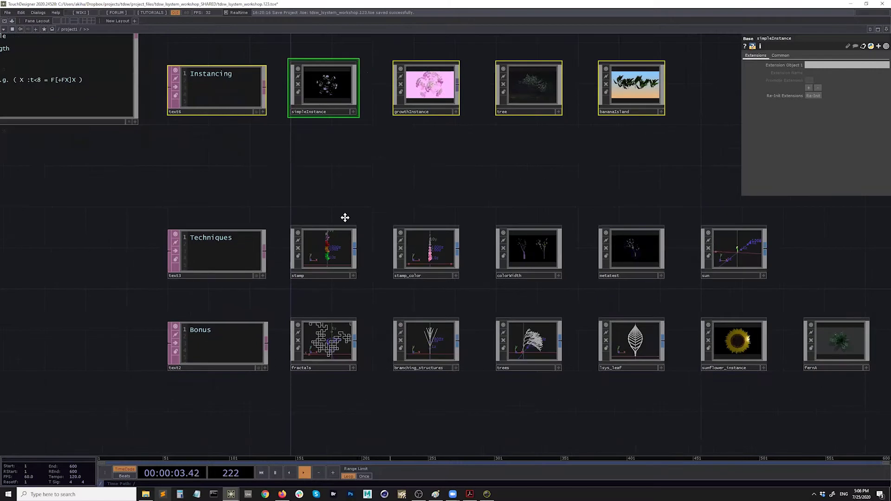
left_click_drag(345, 217, 294, 222)
left_click_drag(155, 224, 145, 224)
right_click_drag(109, 213, 734, 295)
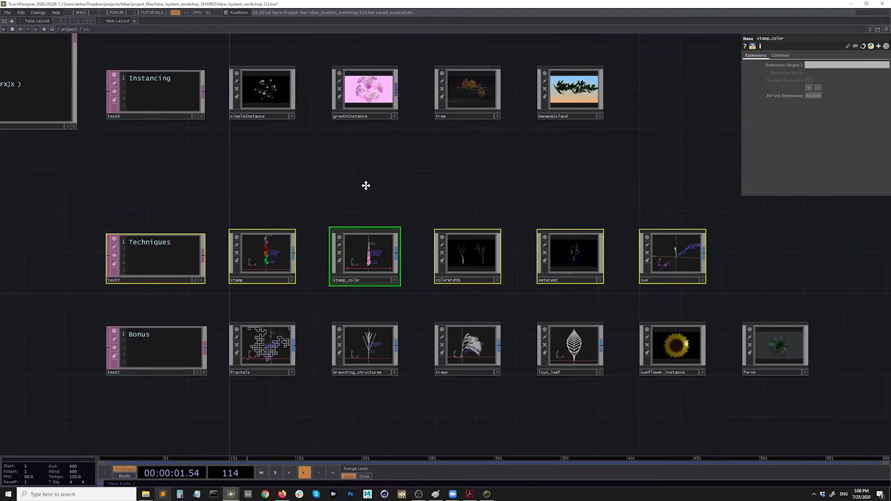
scroll(366, 186, "down", 3)
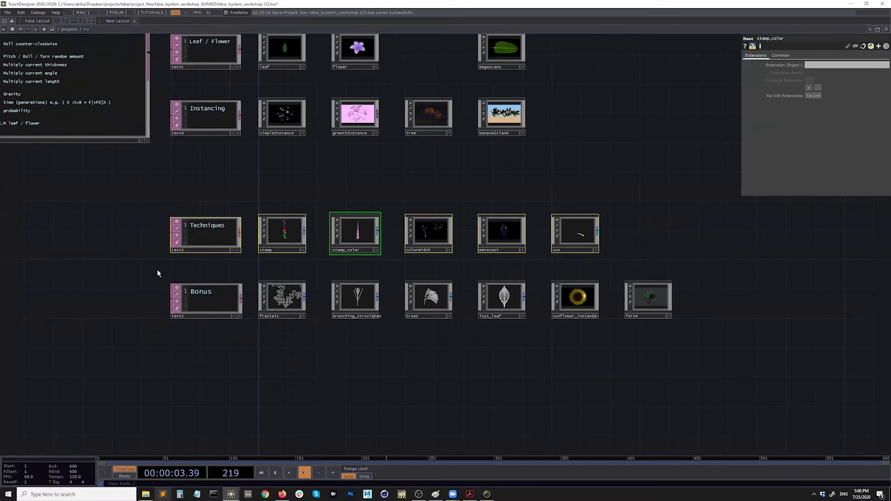
left_click_drag(458, 316, 696, 334)
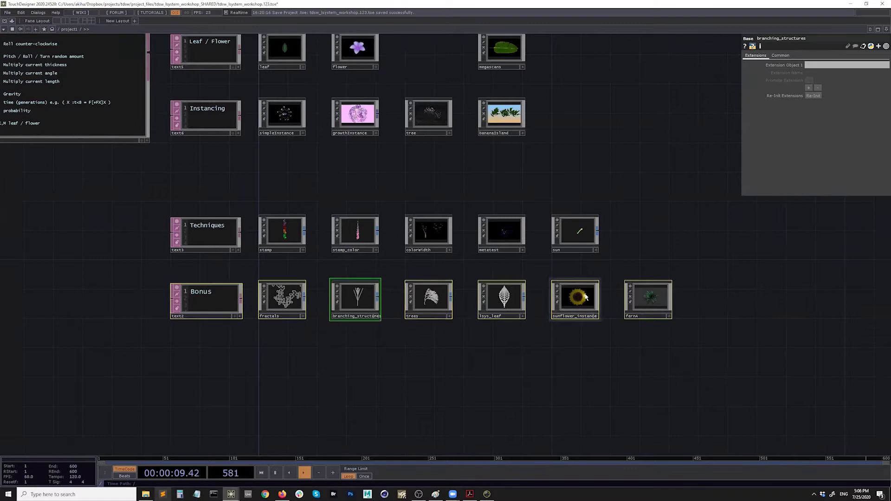
left_click_drag(333, 227, 339, 342)
scroll(326, 293, "down", 3)
left_click_drag(308, 292, 338, 289)
Select the text1 reference note and read its list of L-system symbols alongside the example rows.
left_click(160, 196)
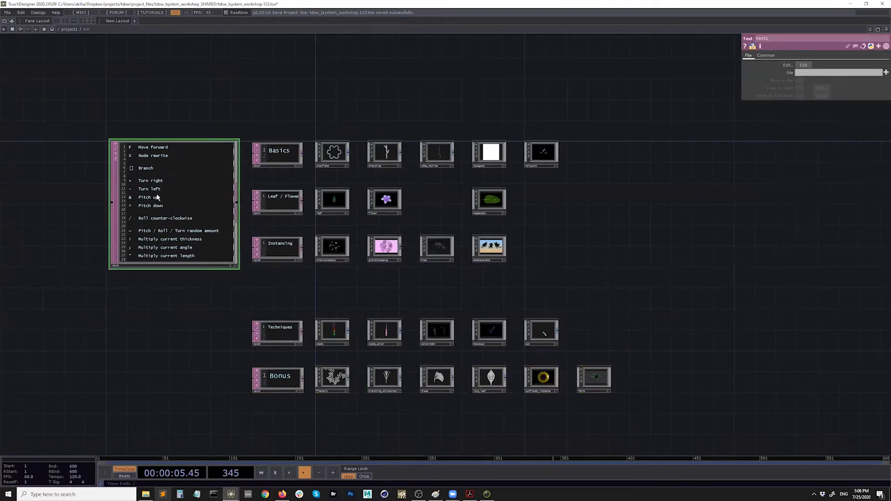
scroll(157, 195, "up", 2)
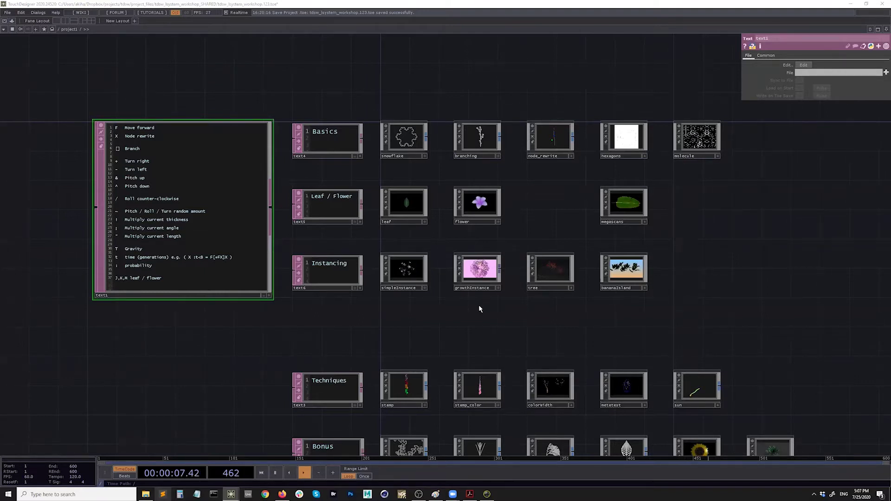
scroll(424, 301, "down", 4)
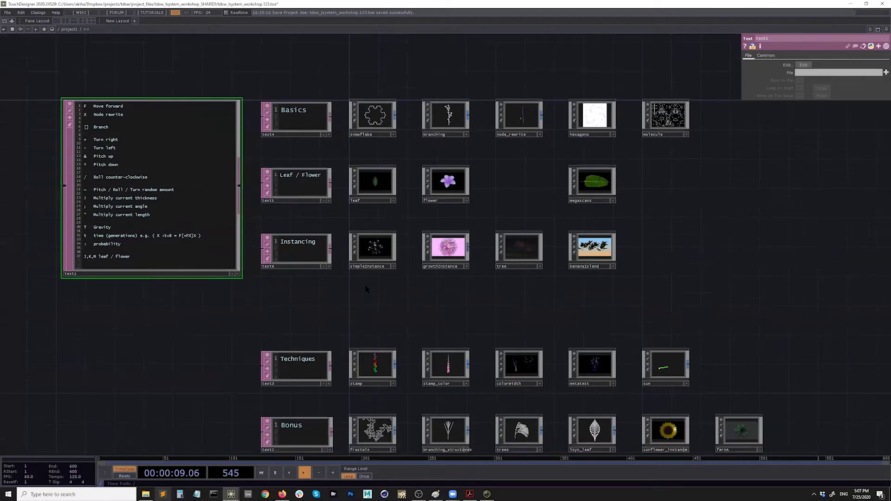
left_click_drag(349, 288, 314, 298)
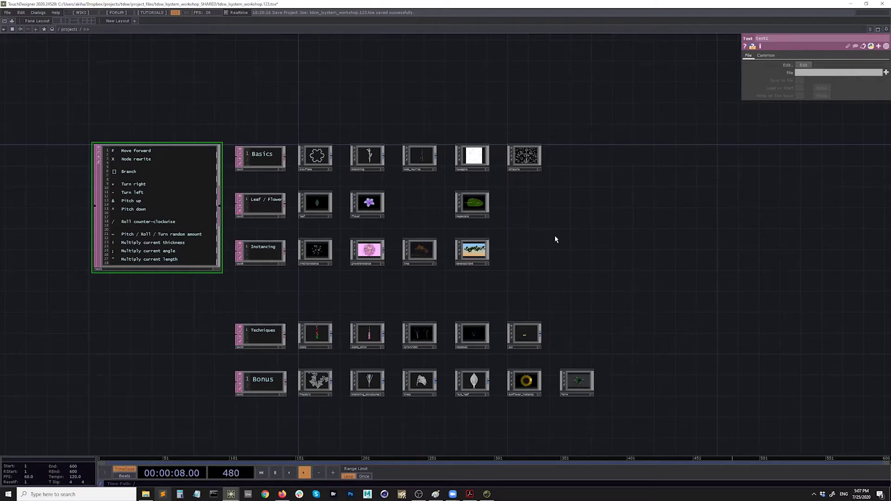
mouse_move(539, 246)
left_mouse_down()
mouse_move(547, 244)
mouse_move(529, 239)
left_mouse_up()
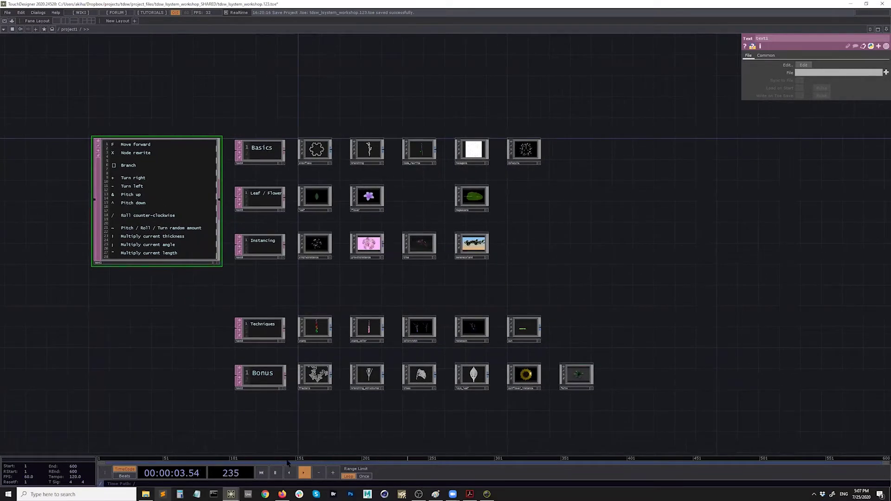
Pause the workshop project's timeline and switch to the empty NewProject.1 TouchDesigner window.
key("space")
left_click_drag(372, 296, 371, 299)
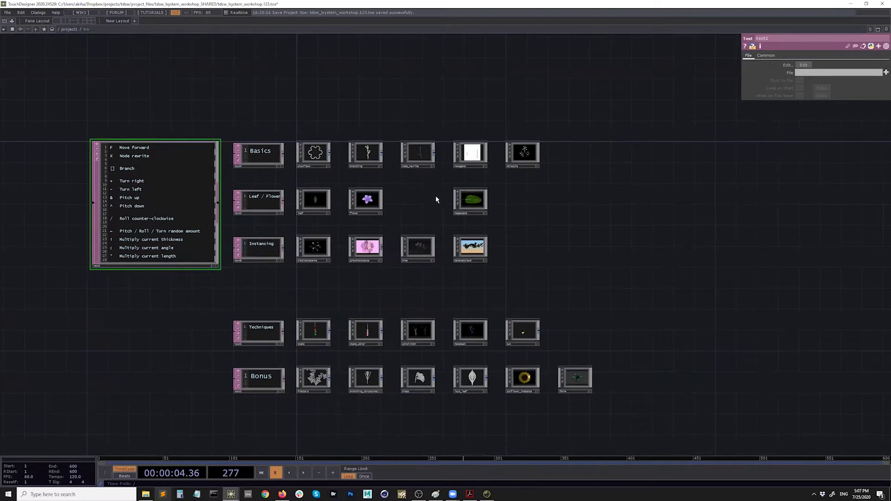
left_click(231, 494)
left_click(267, 464)
left_click_drag(463, 302, 339, 307)
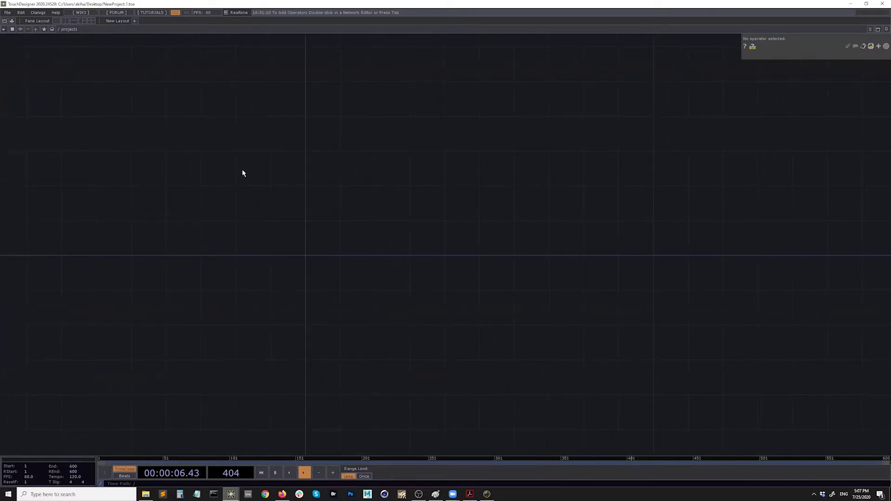
left_click_drag(368, 207, 330, 209)
scroll(330, 208, "down", 2)
left_click_drag(174, 82, 613, 348)
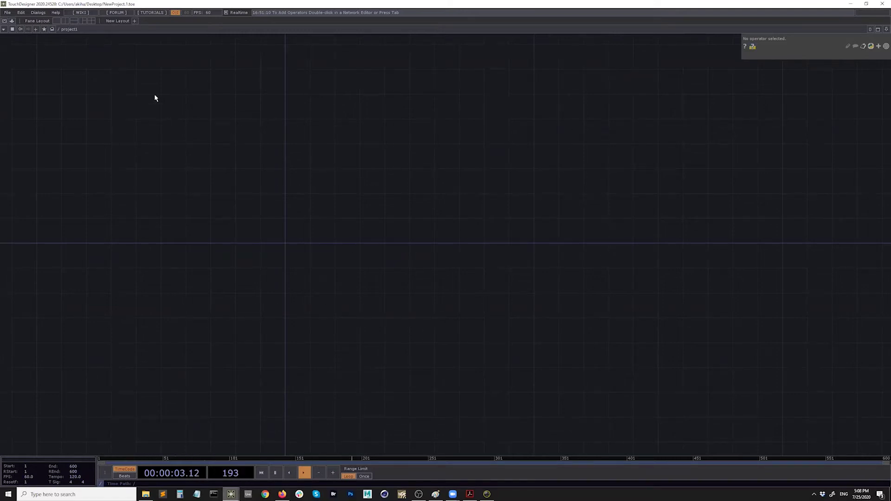
left_click_drag(113, 85, 543, 373)
left_click_drag(311, 239, 322, 278)
scroll(309, 244, "up", 3)
scroll(316, 256, "up", 2)
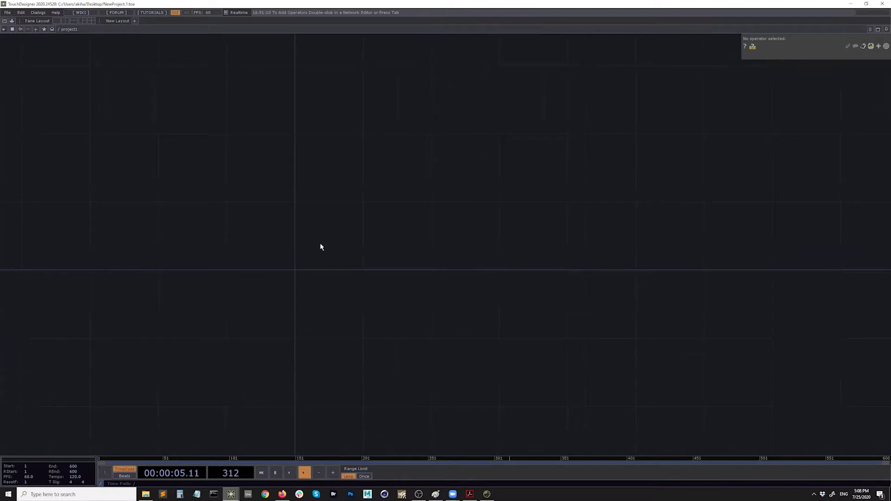
Add an LSystem SOP with its rules DAT to the empty project1 network.
double_click(321, 247)
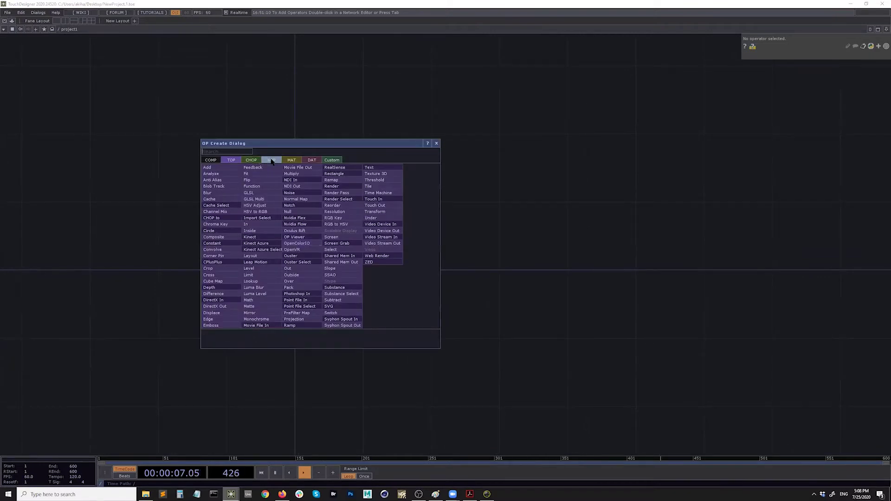
left_click(272, 160)
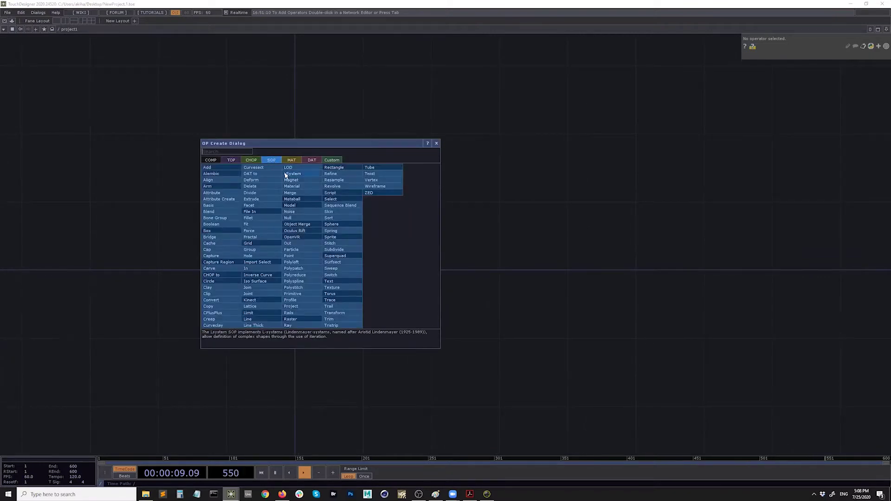
left_click(293, 174)
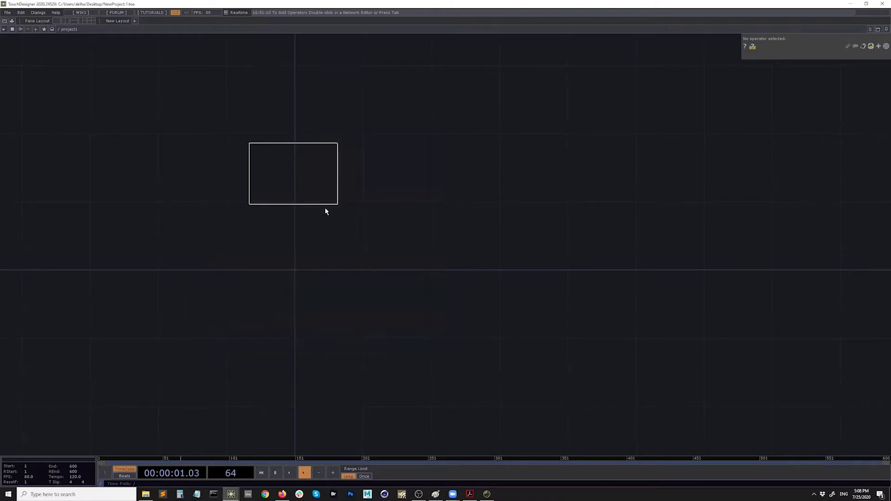
left_click(338, 236)
scroll(343, 267, "up", 3)
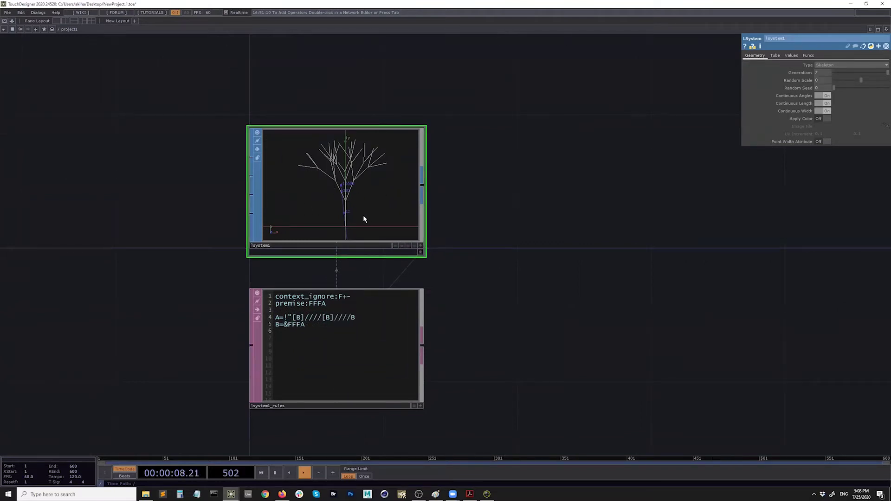
left_click_drag(461, 216, 518, 204)
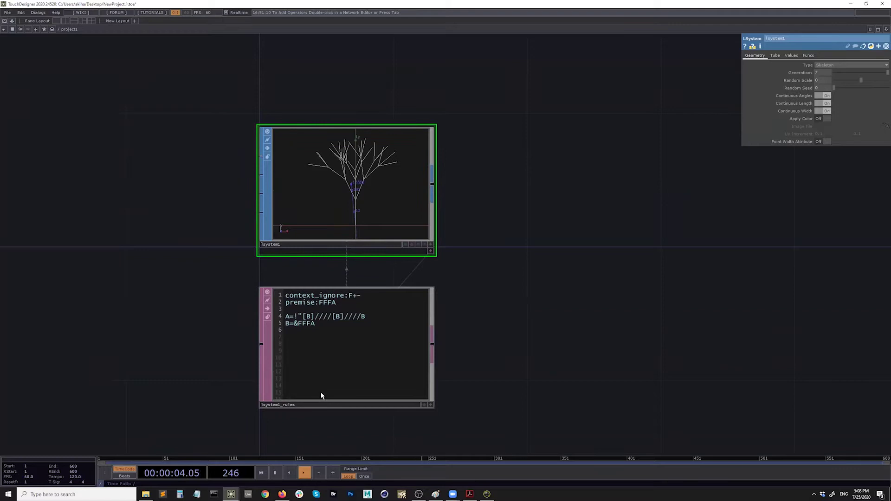
Switch to the Wikipedia L-system article in Firefox, view its tree image enlarged, and read the introduction on the origin of L-systems.
mouse_move(282, 494)
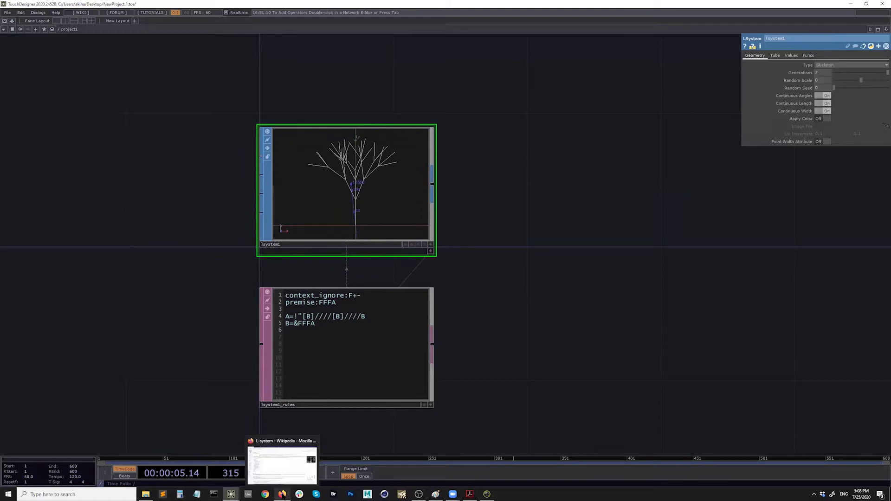
left_click(282, 469)
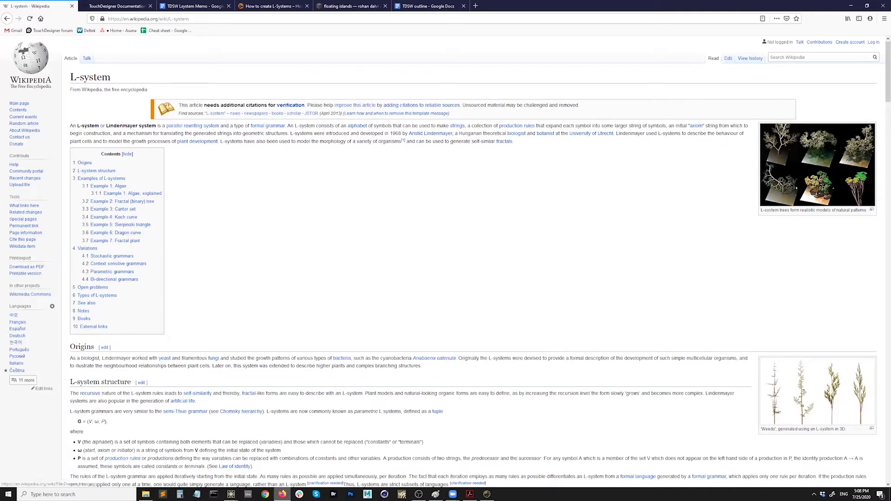
left_click(797, 185)
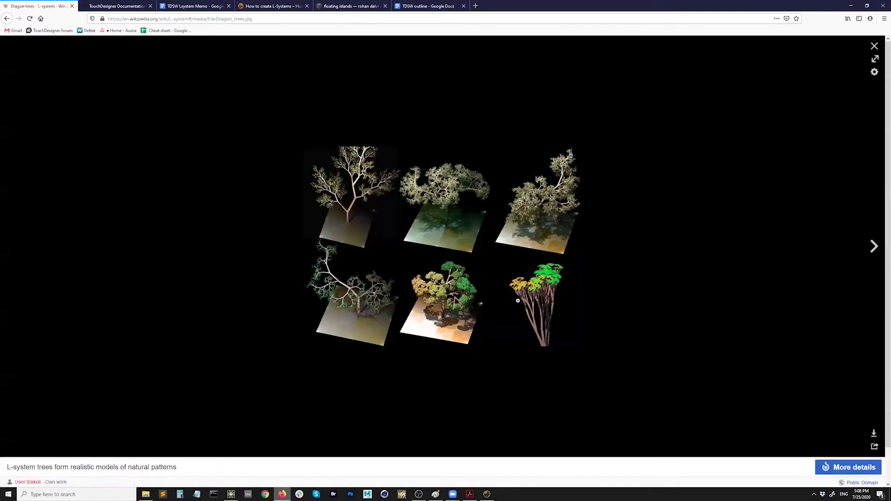
left_click(875, 46)
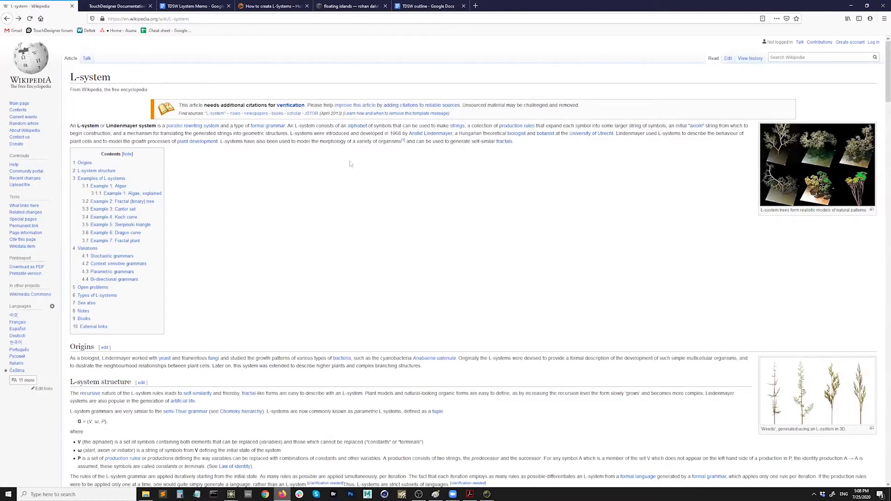
left_click_drag(391, 134, 407, 134)
left_click(394, 144)
mouse_move(417, 138)
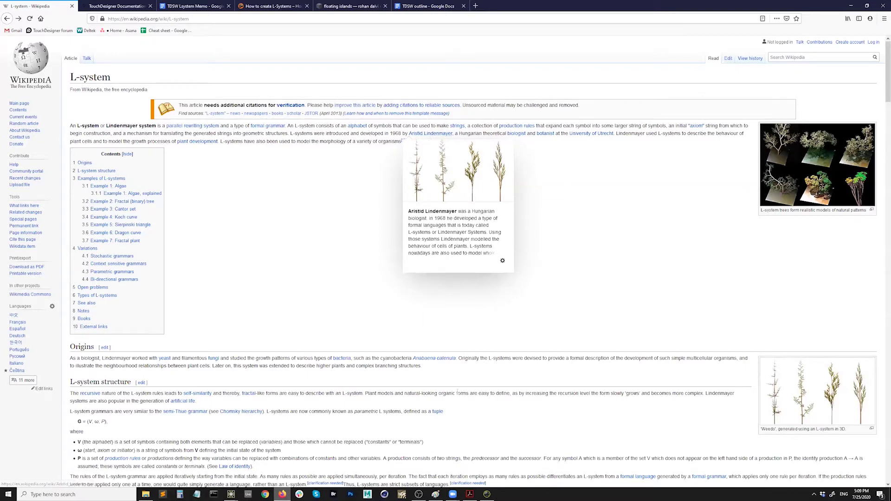
Switch to abop.pdf in Acrobat and look through The Algorithmic Beauty of Plants from its cover into chapter 1, then return to Firefox.
left_click(470, 495)
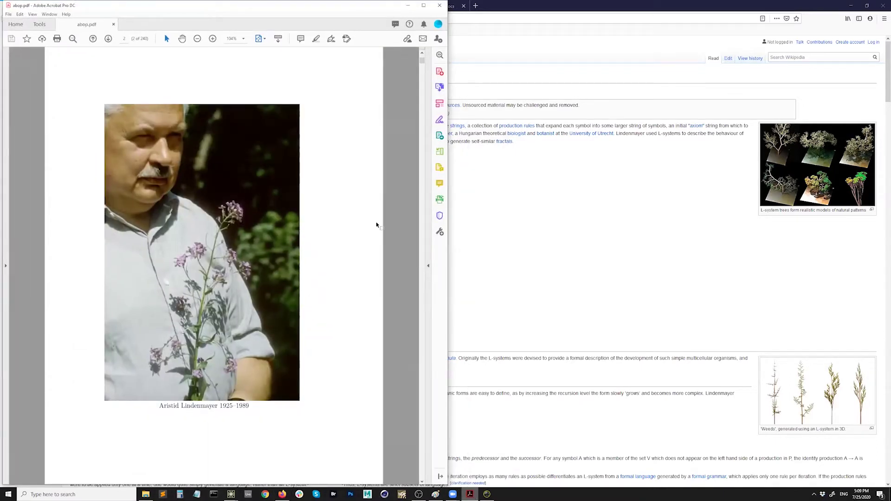
scroll(313, 167, "up", 3)
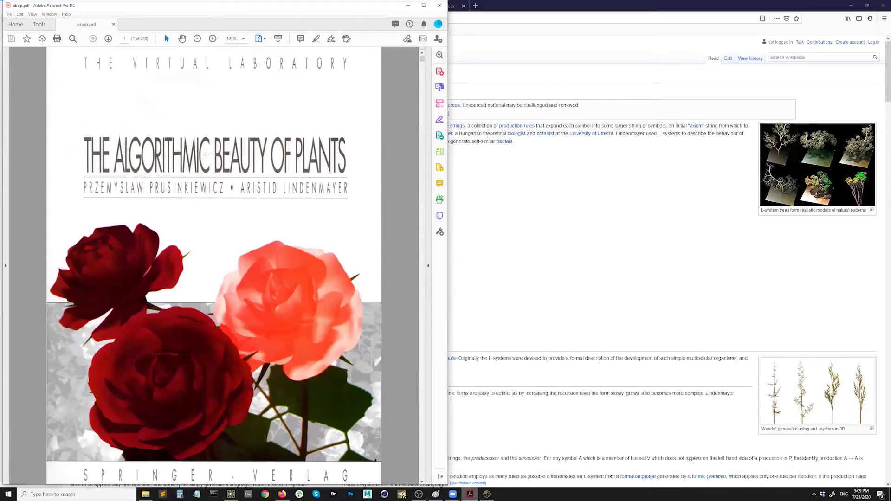
scroll(207, 154, "down", 3)
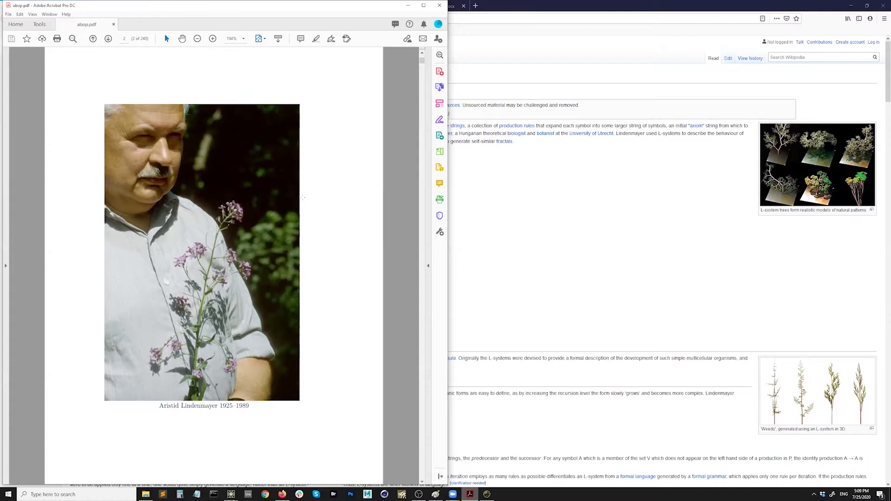
scroll(303, 197, "down", 10)
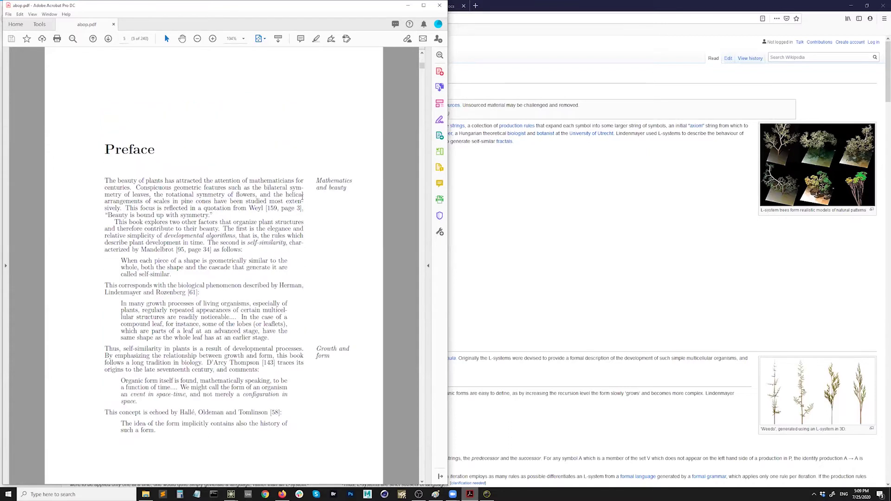
scroll(302, 198, "down", 2)
scroll(302, 198, "down", 10)
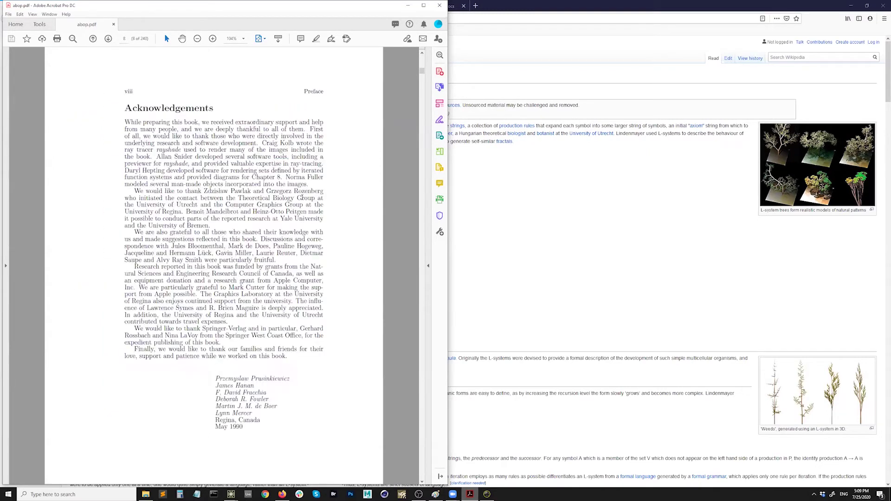
scroll(303, 197, "down", 2)
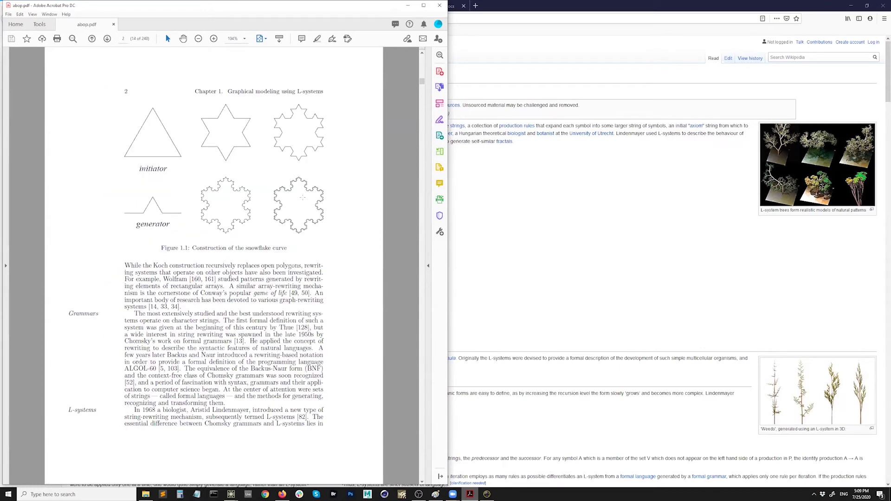
scroll(303, 198, "down", 6)
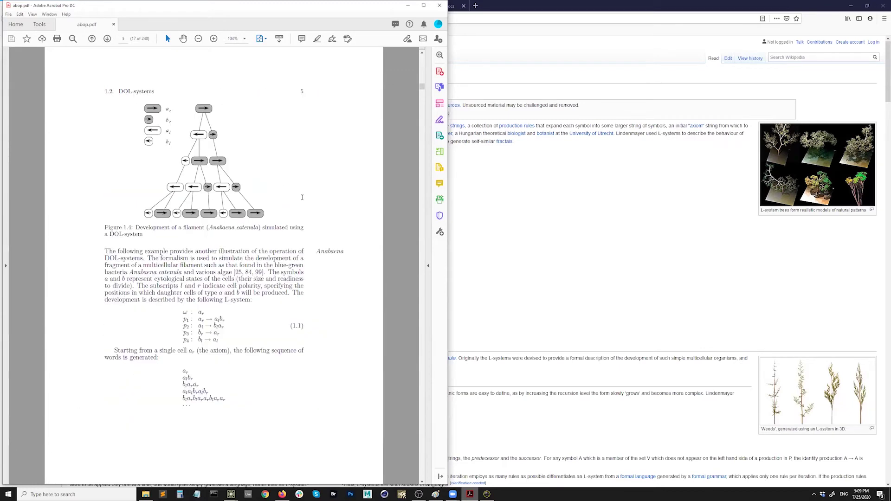
scroll(302, 198, "down", 6)
left_click(519, 188)
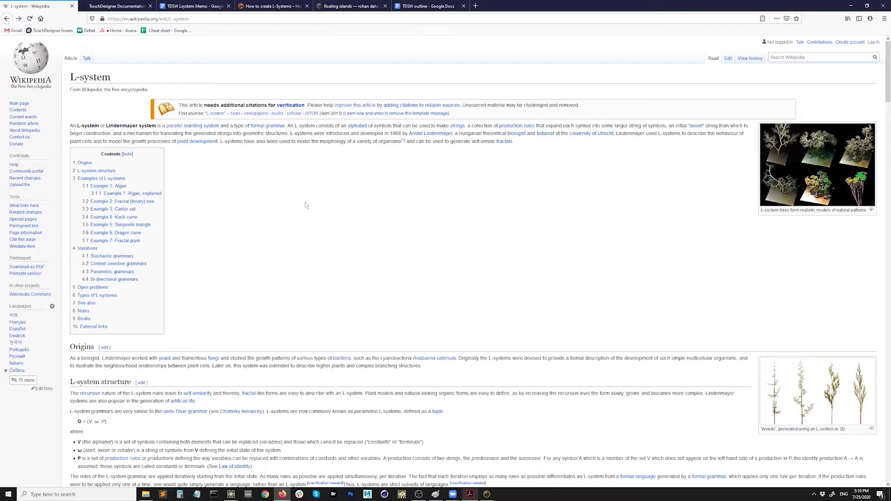
Open the LSystem SOP page of the TouchDesigner documentation and read the Turtle Operators list.
left_click(116, 7)
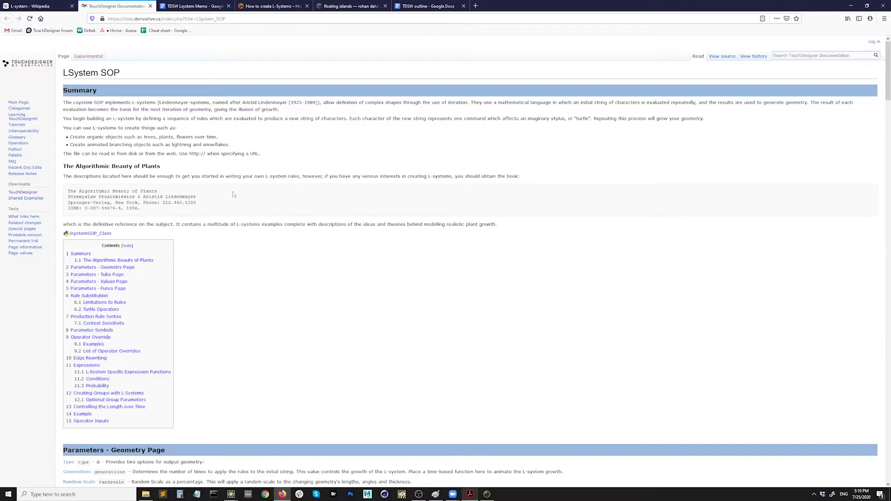
scroll(235, 193, "down", 5)
scroll(254, 187, "down", 8)
scroll(254, 186, "down", 10)
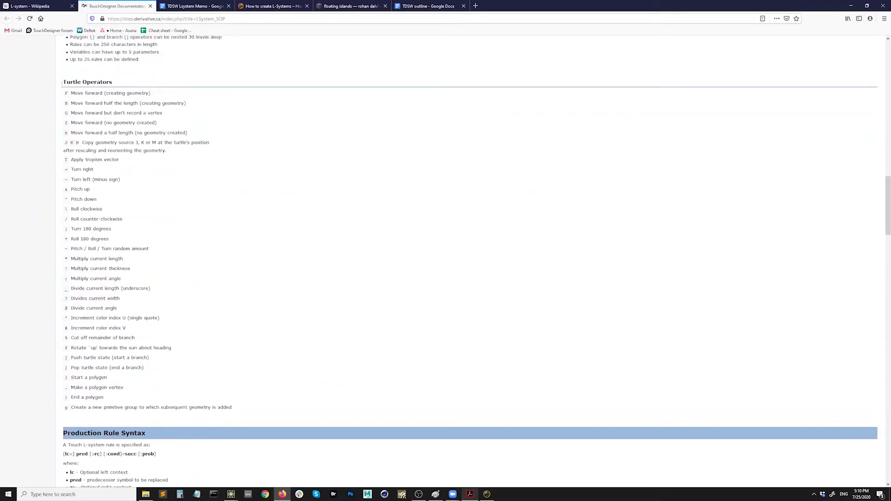
left_click_drag(64, 80, 244, 416)
left_click(246, 409)
Switch to the workshop project in TouchDesigner and review the text1 symbol note and the Basics examples.
mouse_move(231, 496)
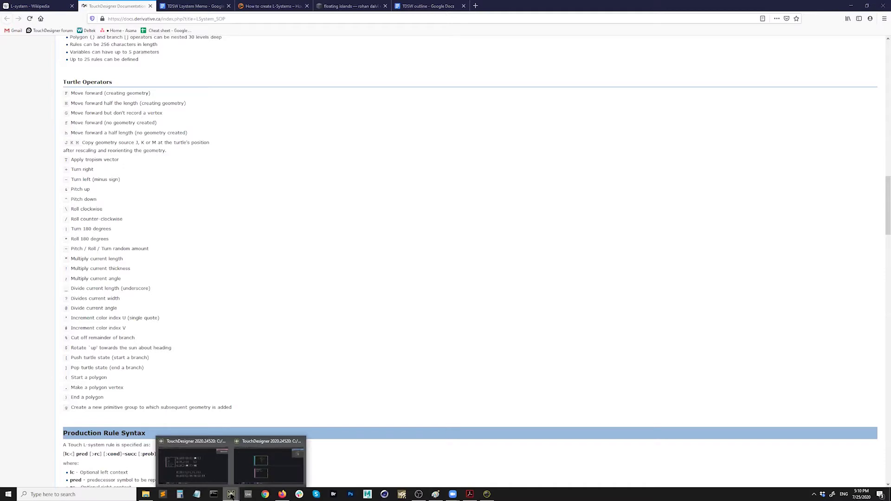
left_click(213, 464)
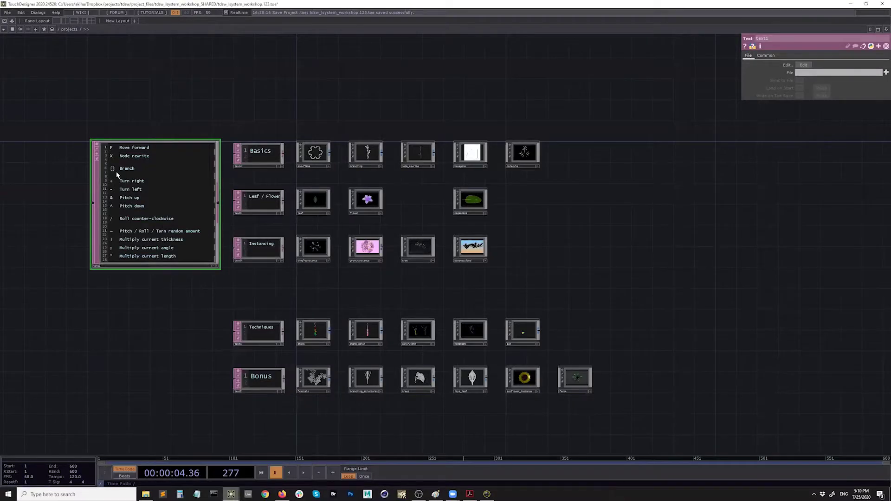
scroll(117, 175, "up", 3)
scroll(116, 158, "up", 2)
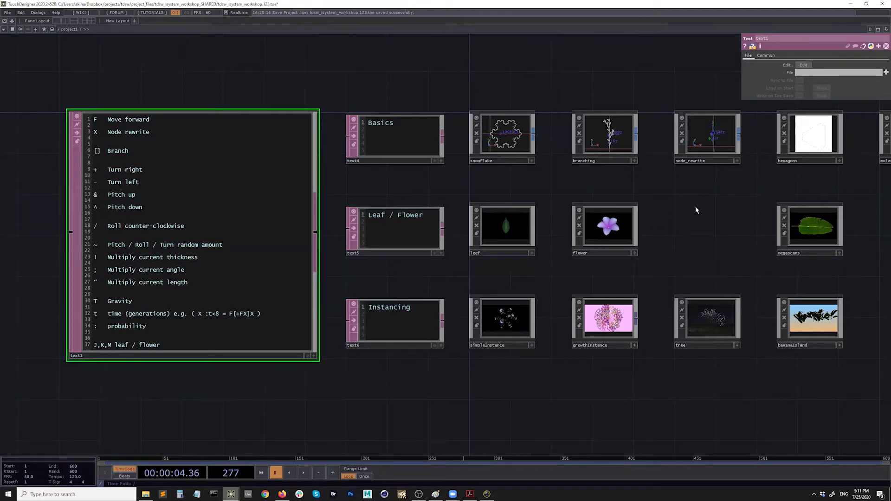
left_click_drag(697, 209, 534, 232)
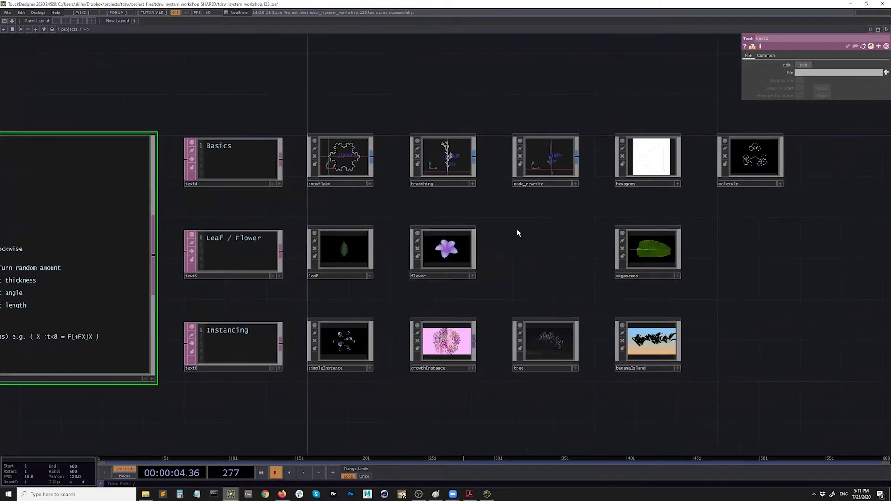
scroll(326, 139, "up", 3)
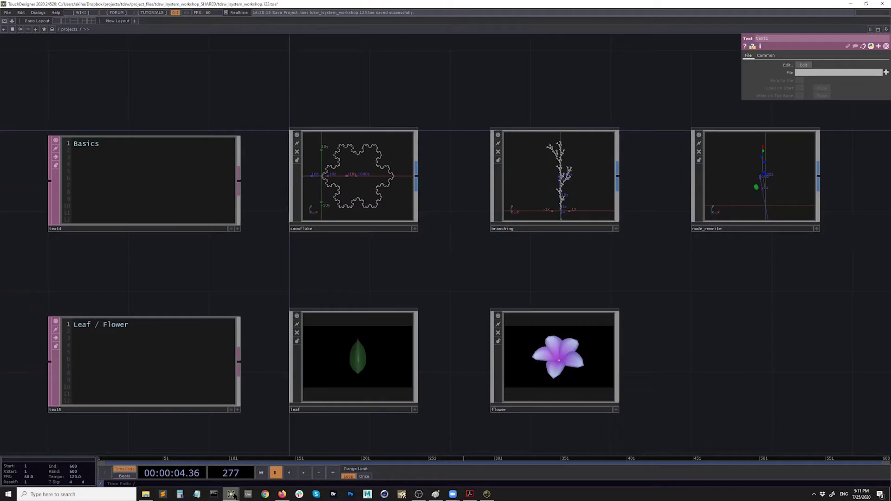
Switch back to the NewProject.1 TouchDesigner window containing the LSystem SOP and its rules.
mouse_move(232, 495)
left_click(269, 474)
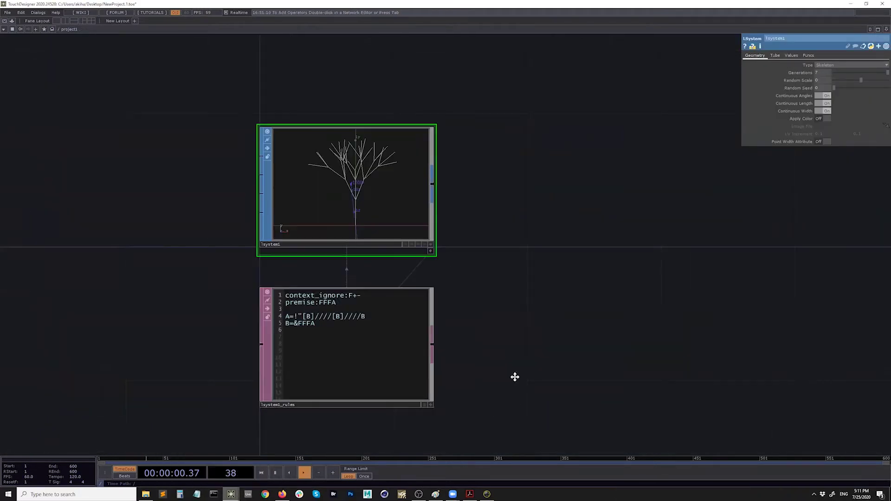
left_click_drag(516, 377, 502, 365)
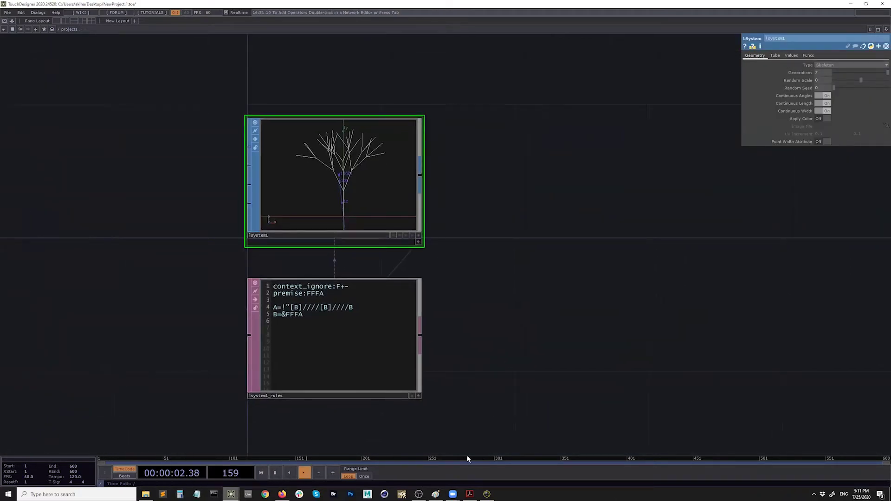
Switch to Paint, handwrite "F line" on the blank canvas, and draw a vertical line as the example.
left_click(435, 494)
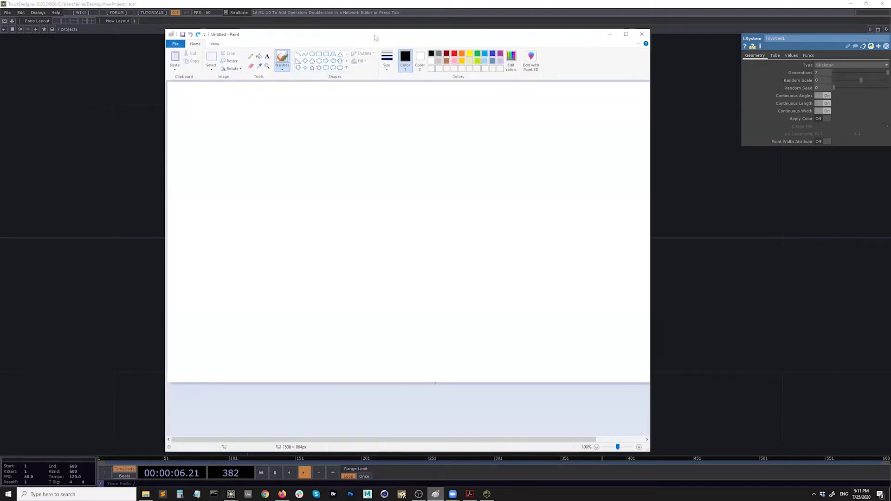
left_click_drag(375, 35, 318, 34)
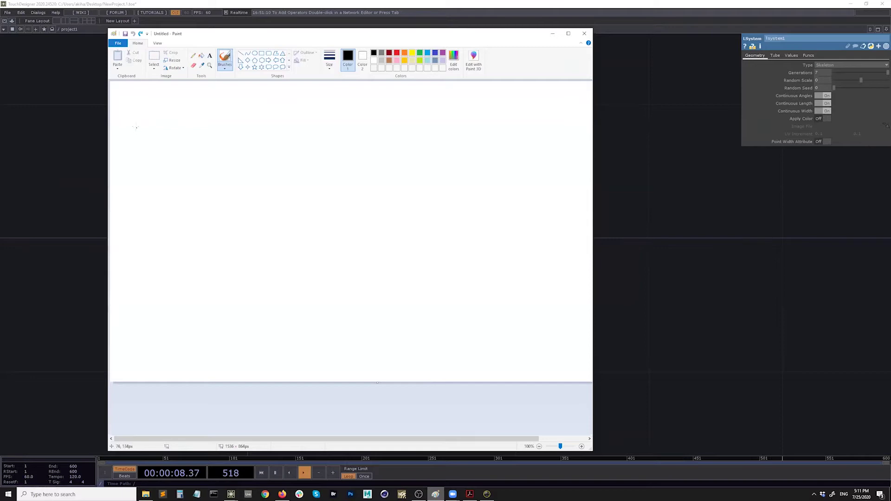
mouse_move(138, 125)
left_mouse_down()
mouse_move(143, 151)
mouse_move(153, 126)
mouse_move(155, 138)
left_mouse_up()
mouse_move(186, 129)
left_mouse_down()
mouse_move(186, 145)
mouse_move(229, 141)
left_mouse_up()
left_click_drag(361, 339, 360, 251)
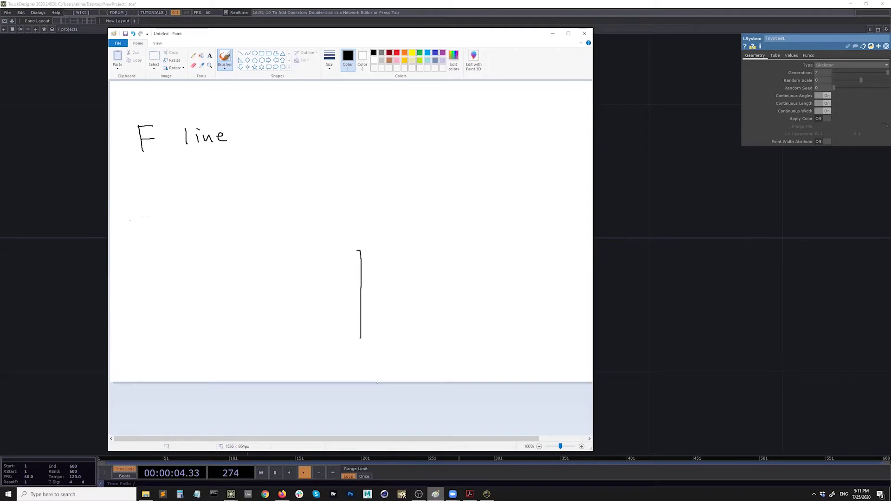
Handwrite "+" and "-" below "F line", with a right-turning arrow beside the plus and a left-turning arrow beside the minus.
mouse_move(139, 217)
left_mouse_down()
mouse_move(155, 215)
mouse_move(148, 225)
left_mouse_up()
left_click_drag(142, 296, 160, 297)
mouse_move(199, 221)
left_mouse_down()
mouse_move(223, 192)
mouse_move(219, 200)
left_mouse_up()
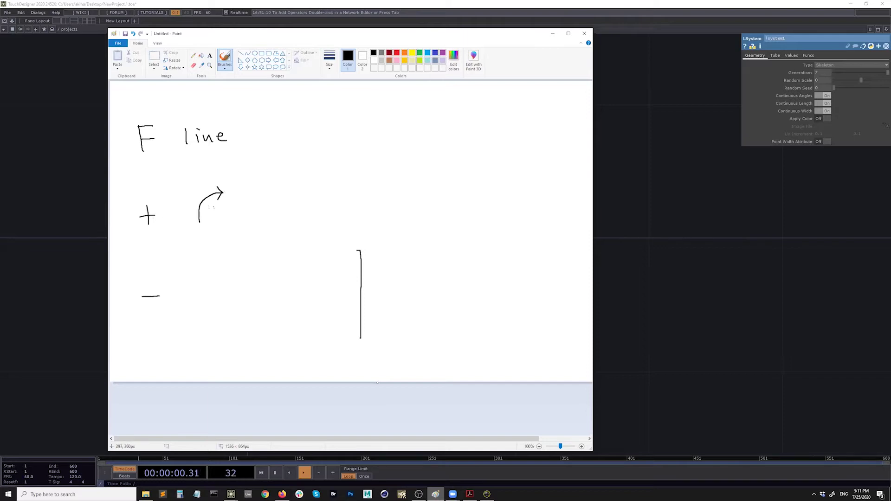
mouse_move(224, 305)
left_mouse_down()
mouse_move(201, 270)
mouse_move(202, 292)
left_mouse_up()
Extend the vertical line with a diagonal segment turning right and handwrite "F + F" above the drawing.
left_click_drag(359, 249, 418, 185)
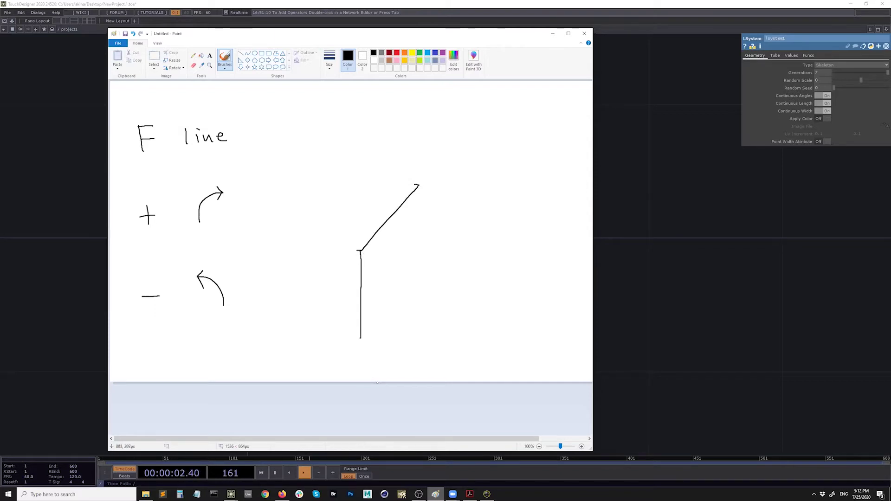
mouse_move(337, 116)
left_mouse_down()
mouse_move(336, 145)
mouse_move(351, 115)
mouse_move(349, 131)
mouse_move(392, 138)
left_mouse_up()
left_click_drag(393, 118, 404, 118)
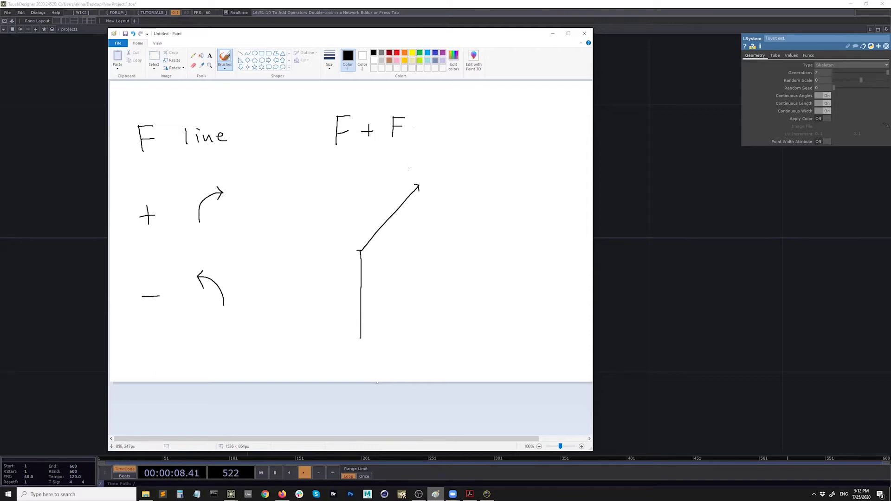
Mark the turn in the Paint sketch with a small arrow, and switch to TouchDesigner to set the LSystem's Angle to 30.
left_click_drag(360, 233, 368, 240)
left_click(674, 88)
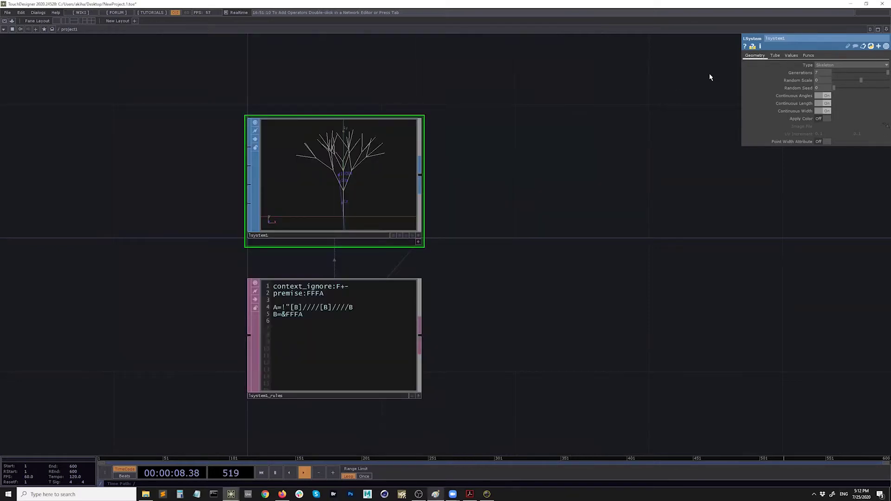
left_click(791, 56)
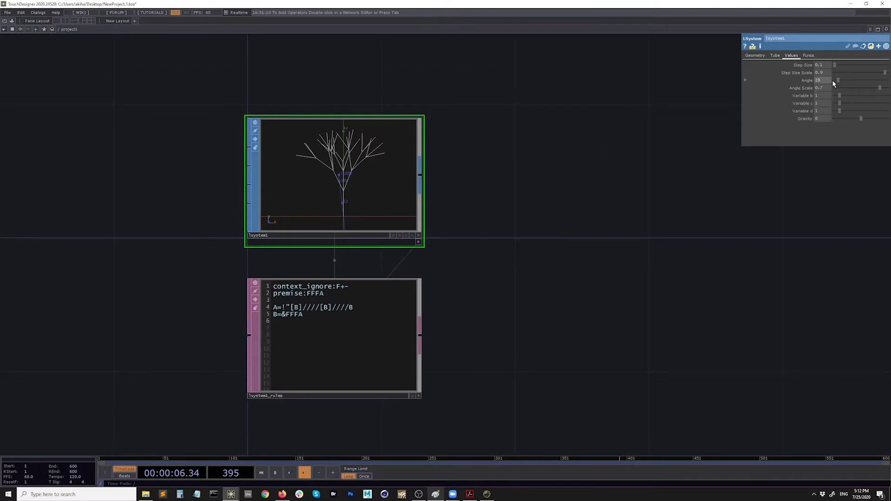
left_click_drag(840, 81, 745, 247)
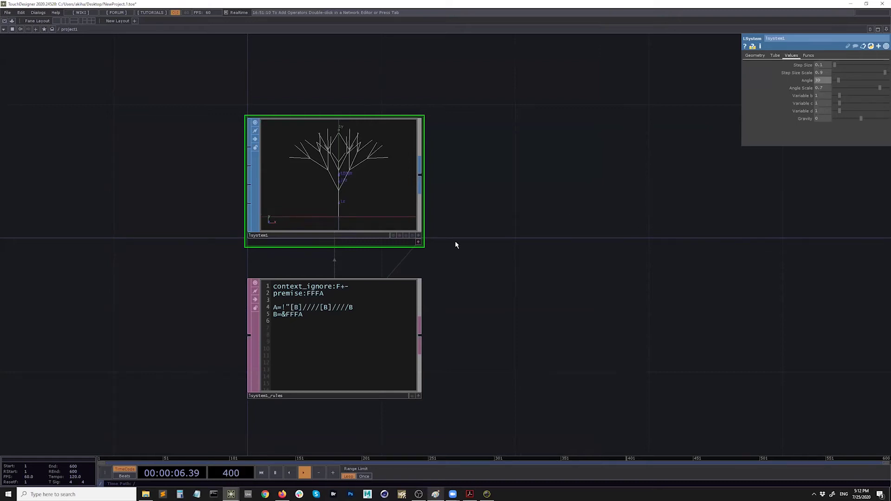
In Paint, label the first turn 60°, extend the expression to "F + F - F", and draw its vertical segment with a 60° left turn.
left_click(435, 493)
mouse_move(365, 217)
left_mouse_down()
mouse_move(361, 227)
mouse_move(376, 215)
left_mouse_up()
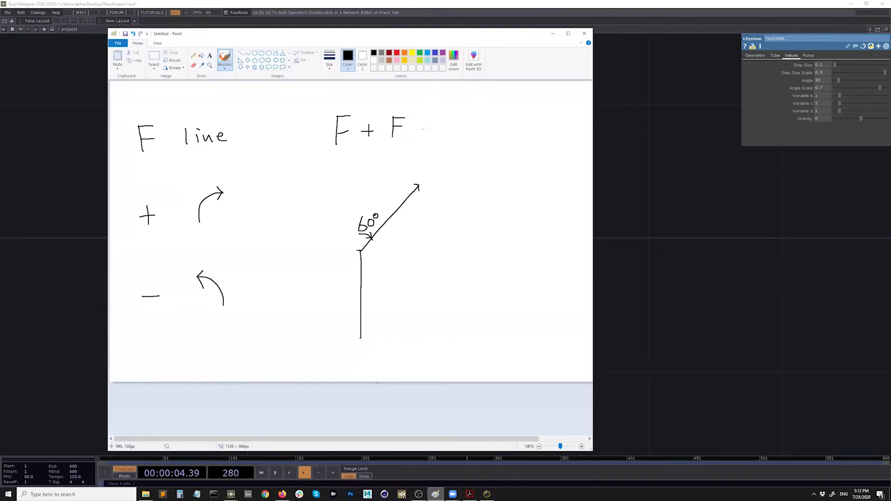
left_click_drag(443, 133, 442, 135)
left_click_drag(442, 116, 453, 114)
left_click_drag(419, 185, 421, 131)
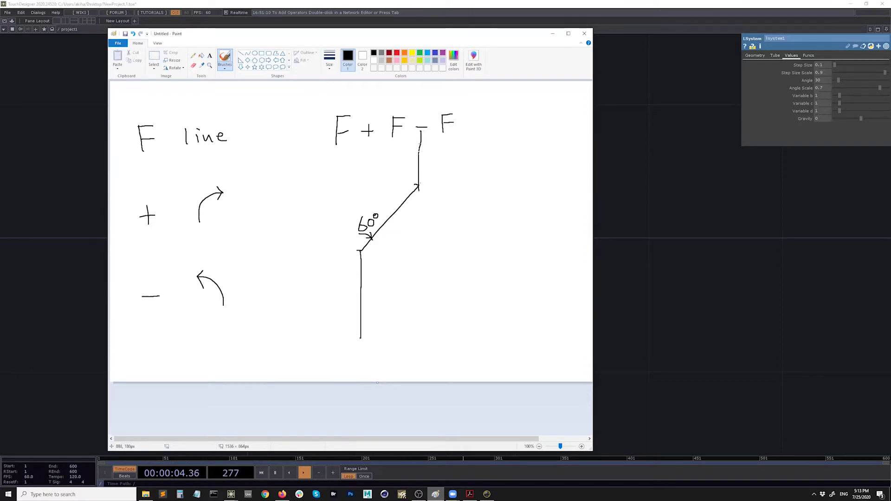
left_click_drag(423, 173, 435, 163)
Switch to TouchDesigner and make the lsystem1_rules viewer active for text editing.
left_click(639, 208)
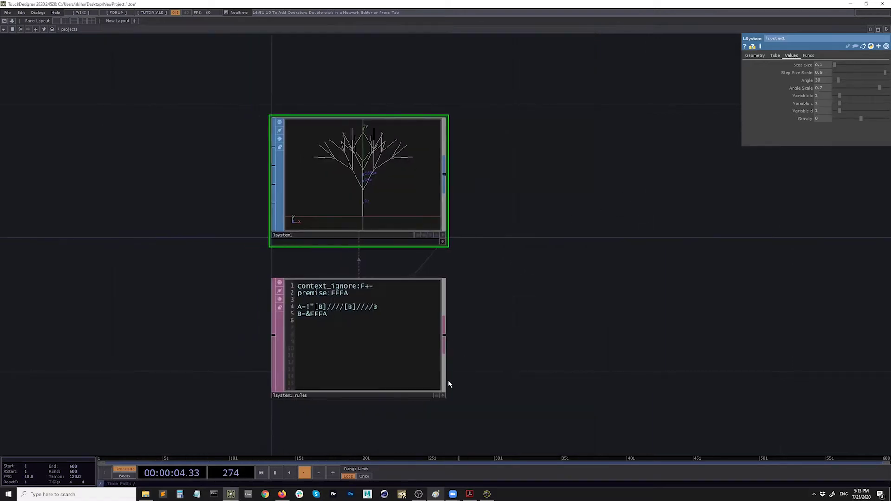
left_click(443, 399)
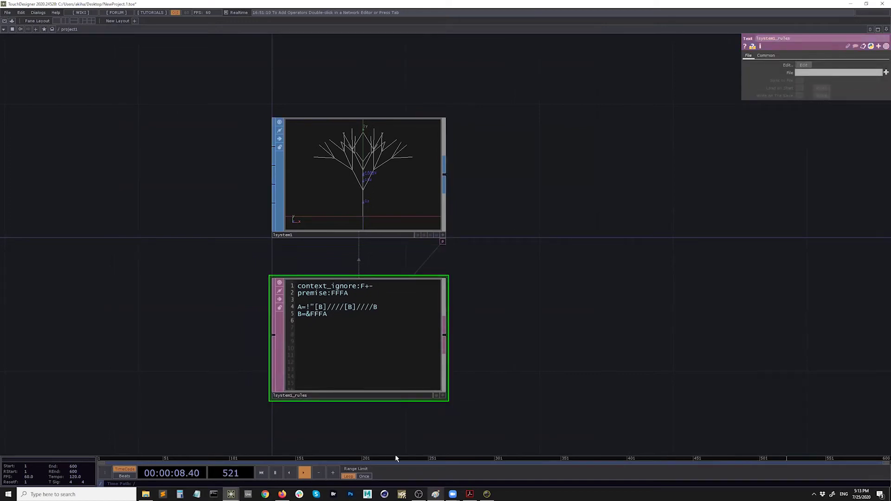
left_click(443, 399)
left_click_drag(515, 364, 514, 372)
left_click_drag(325, 320, 286, 317)
left_click(317, 320)
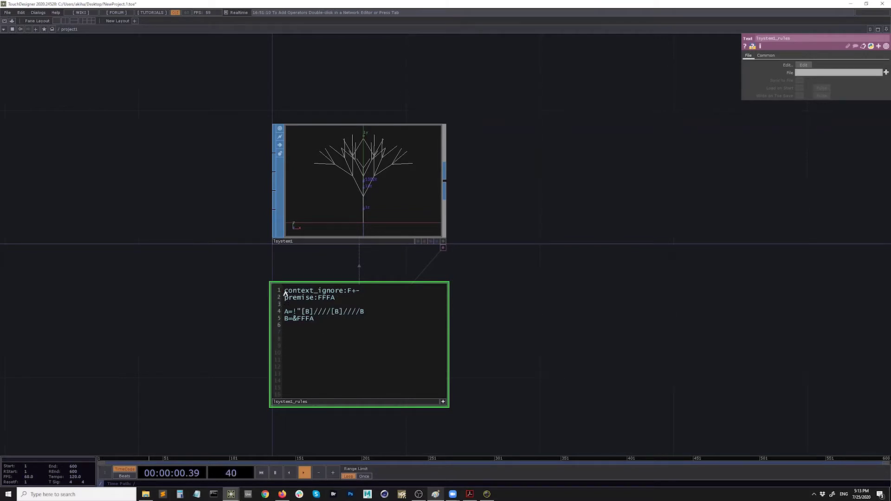
Examine the context_ignore line with its F+- symbols and the premise keyword in the rules text.
left_click_drag(285, 292, 362, 294)
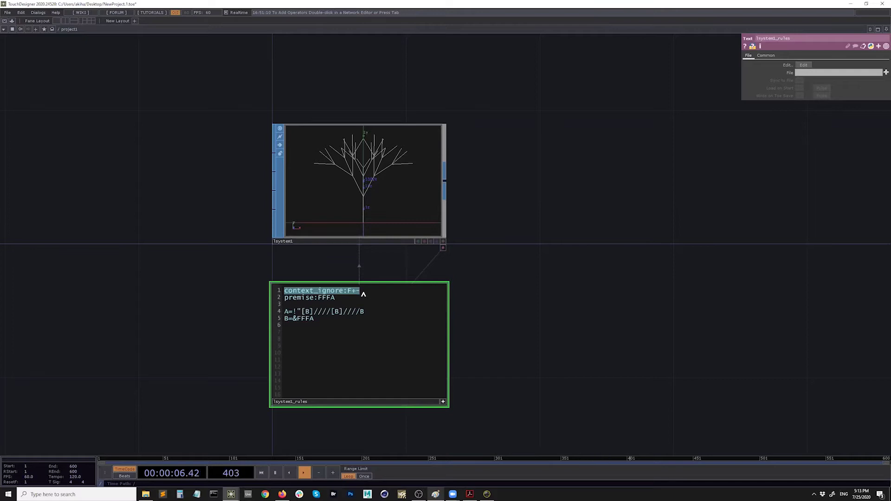
left_click(363, 295)
left_click_drag(348, 294, 362, 294)
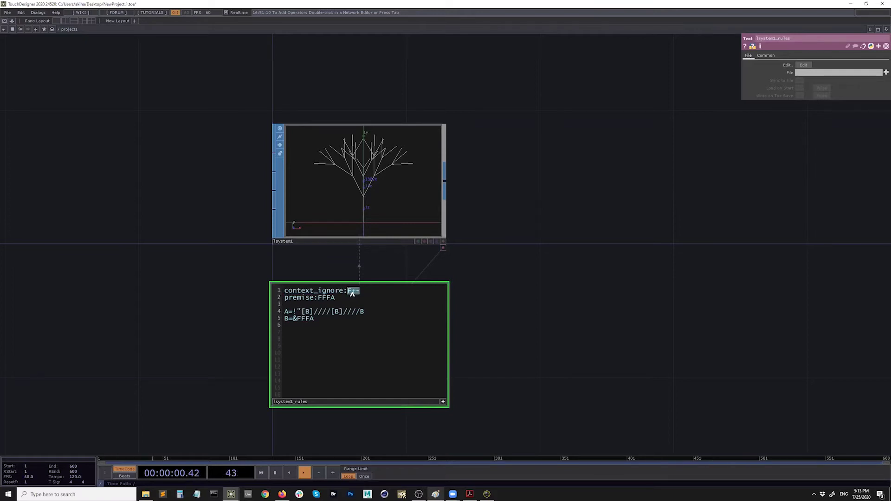
left_click(350, 295)
left_click_drag(349, 294, 357, 295)
left_click(361, 292)
left_click_drag(361, 291, 282, 292)
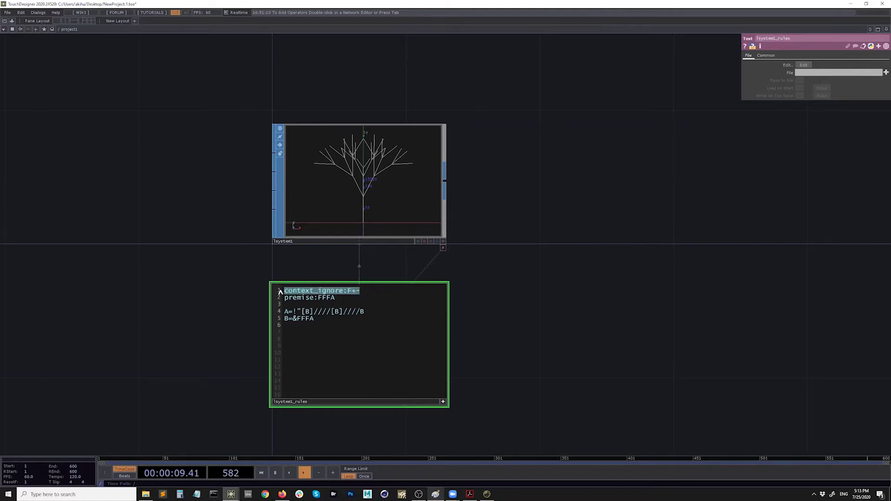
left_click(337, 310)
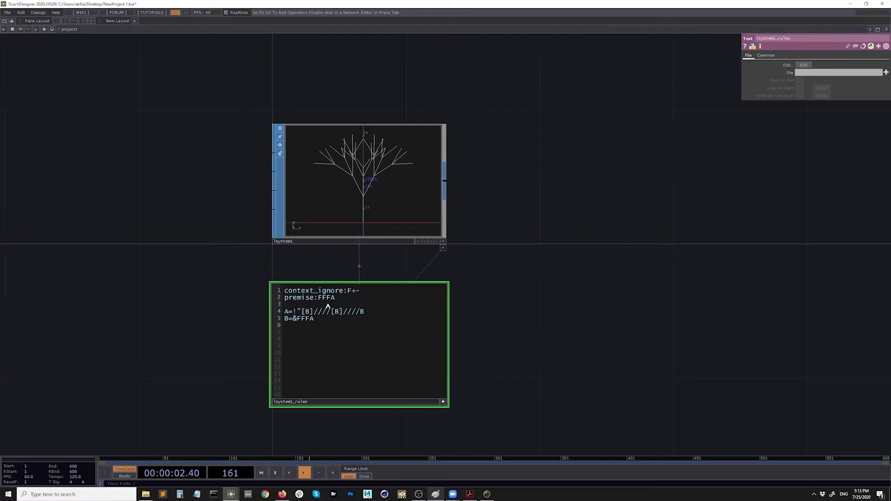
double_click(288, 298)
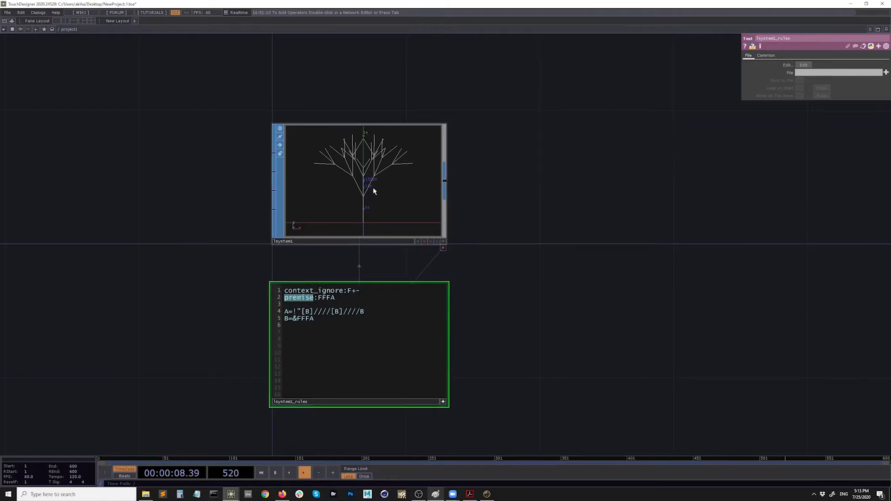
Set the Generations of lsystem1 to 0.
left_click(373, 188)
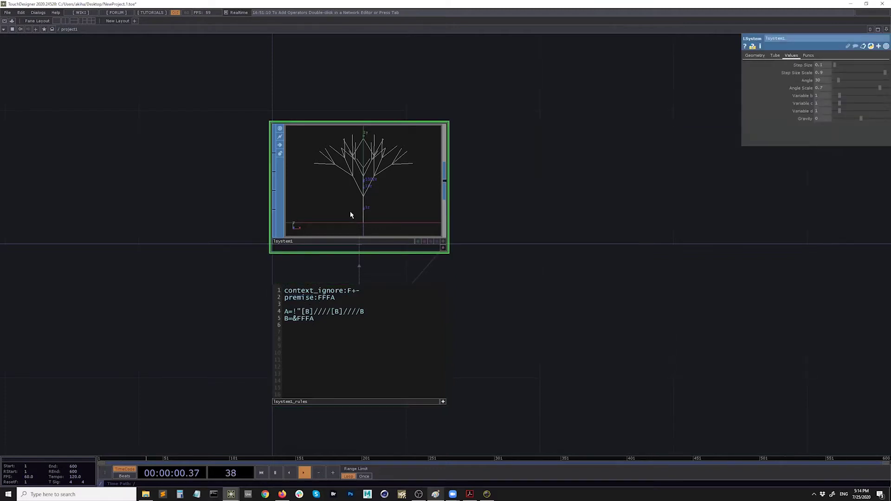
left_click(757, 58)
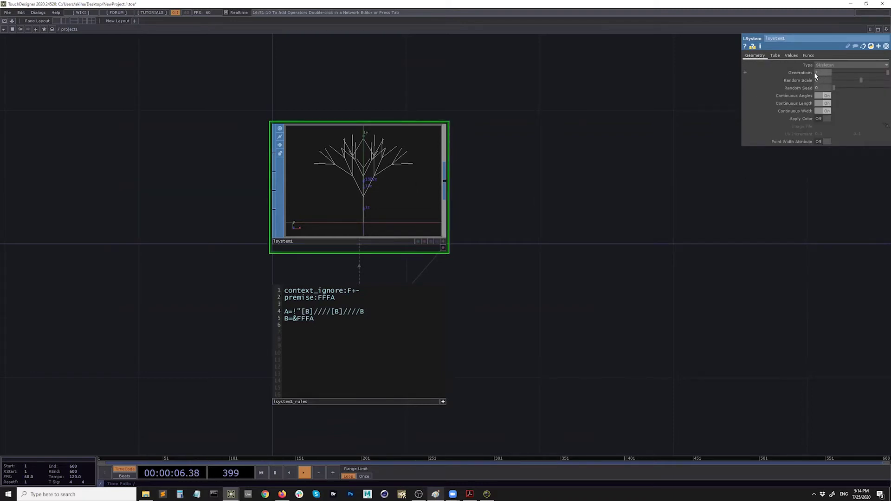
left_click_drag(886, 73, 819, 82)
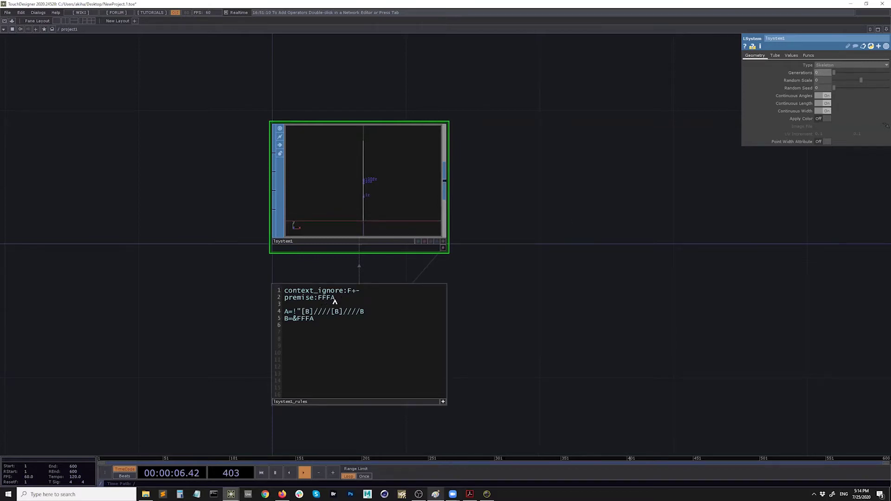
Delete the A and B rules from the rules text and replace the premise with F.
mouse_move(285, 313)
left_mouse_down()
mouse_move(364, 313)
mouse_move(280, 319)
left_mouse_up()
left_click(366, 312)
triple_click(366, 312)
key("Delete")
key("Delete")
left_click_drag(335, 298, 318, 298)
key("Delete")
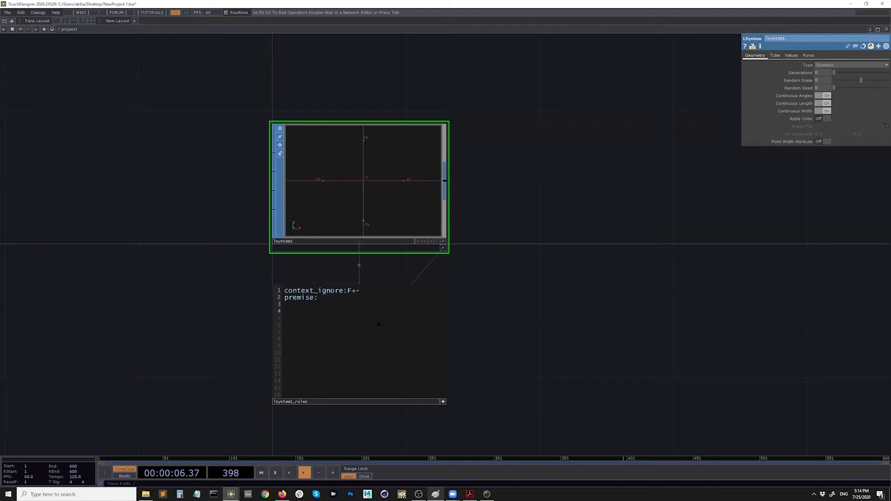
type("F")
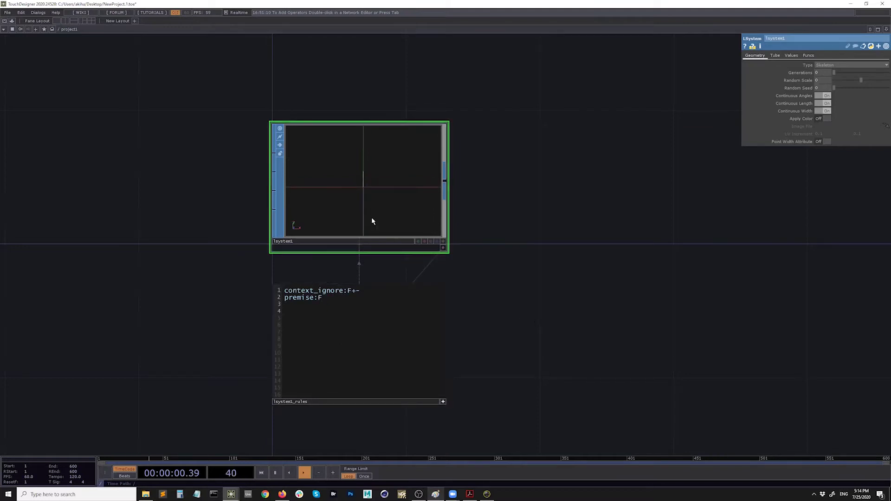
Turn on the display of points in the lsystem1 viewer.
left_click(443, 243)
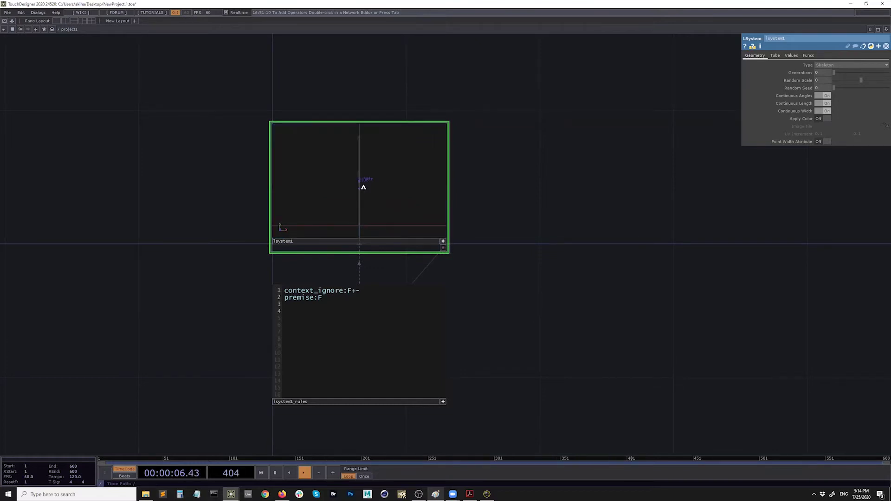
key("d")
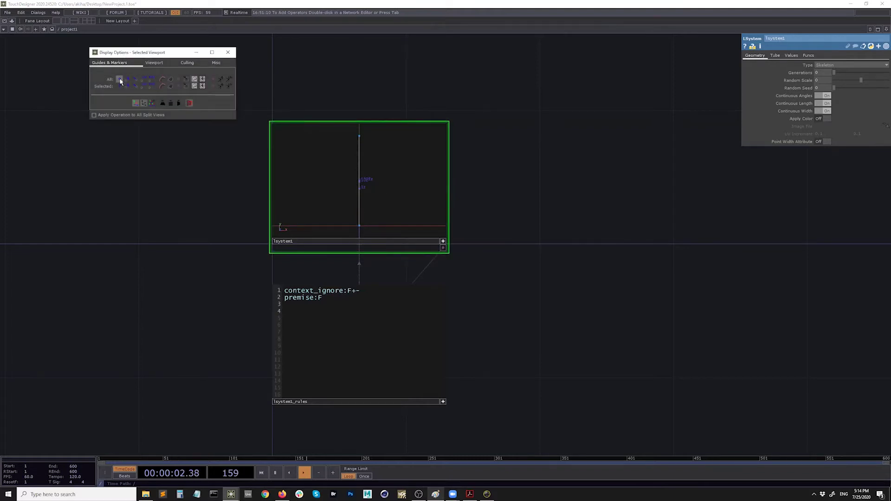
left_click(228, 52)
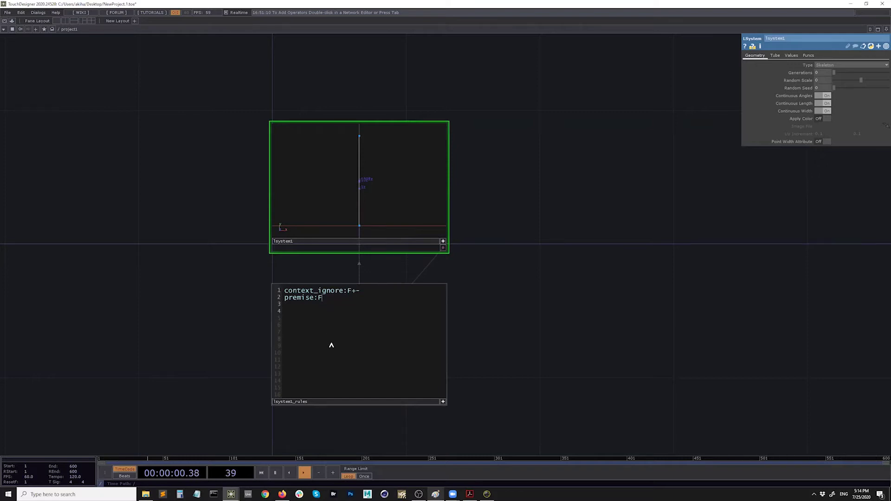
Extend the premise to F+F and deactivate the lsystem1 viewer.
type("+F")
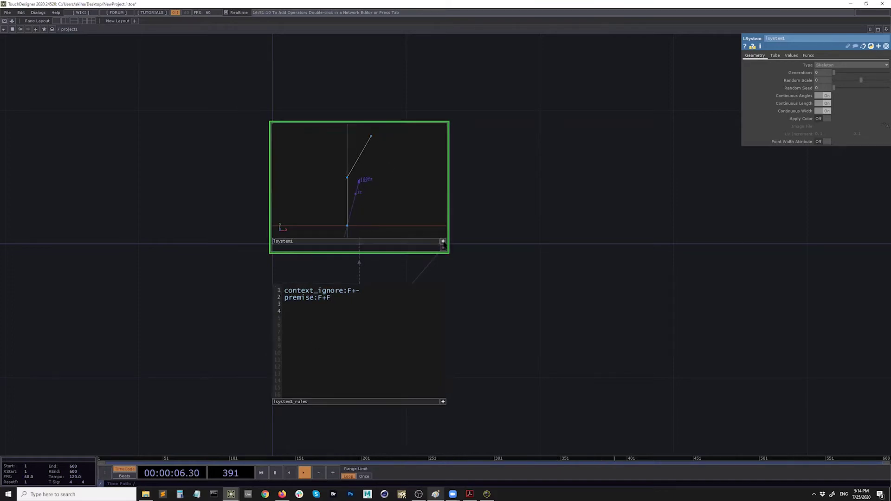
left_click(443, 248)
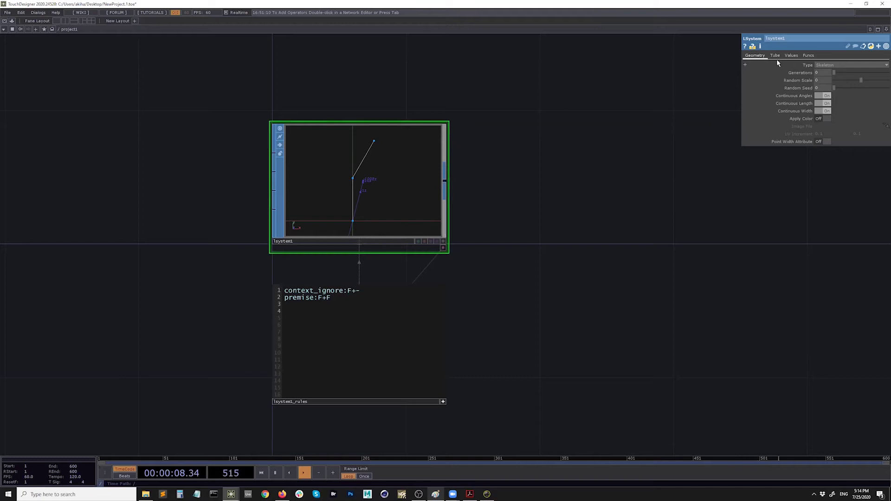
Set the LSystem's Angle to 60.
left_click(791, 56)
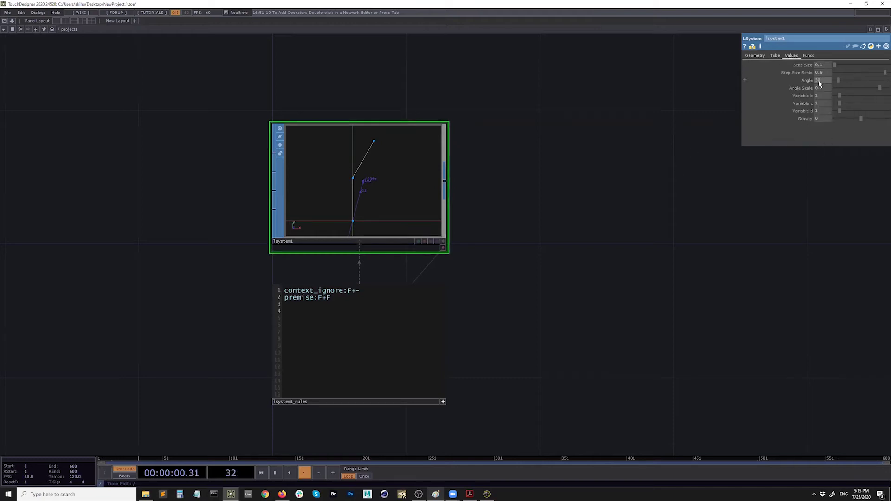
left_click_drag(819, 83, 834, 84)
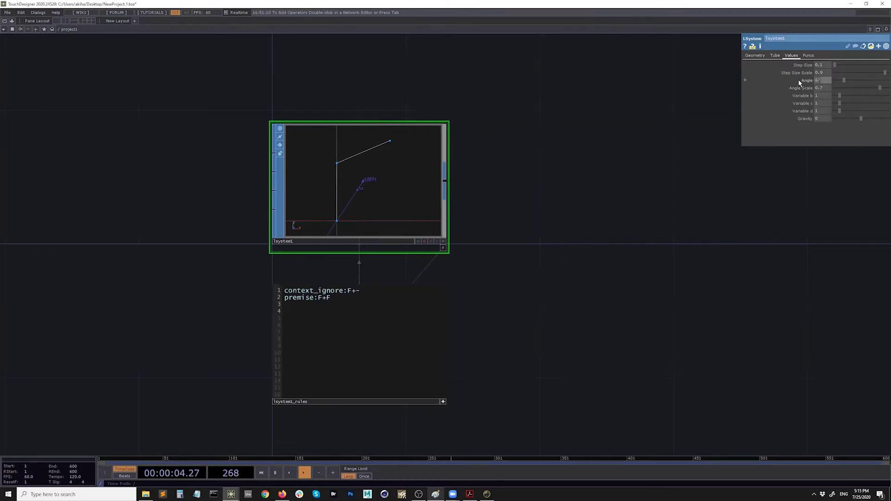
type("0")
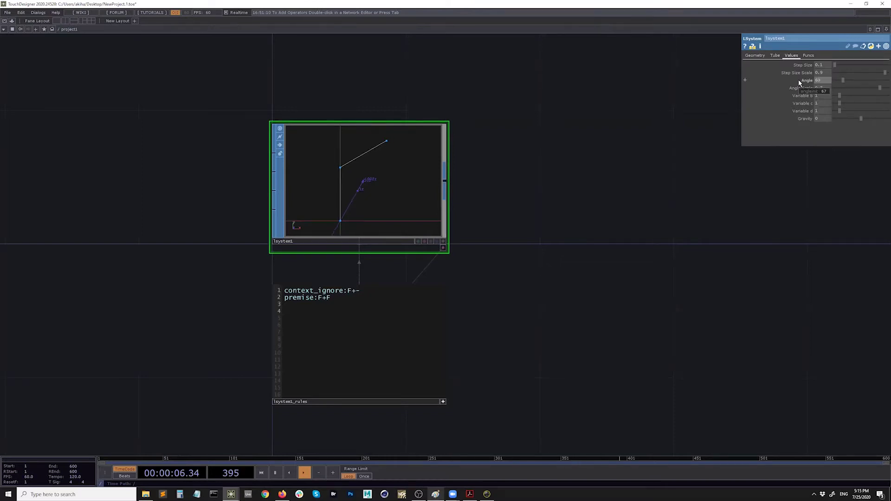
Extend the premise in the rules text to F+F-F.
left_click(366, 298)
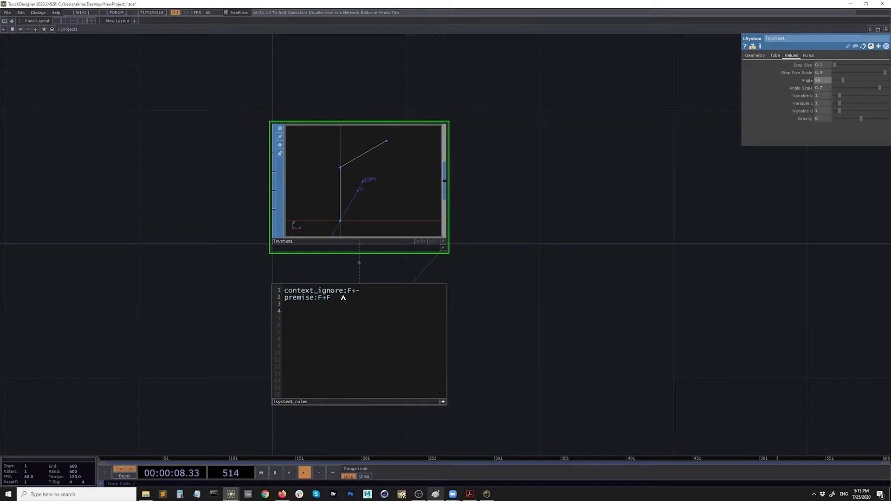
type("-F")
left_click(225, 305)
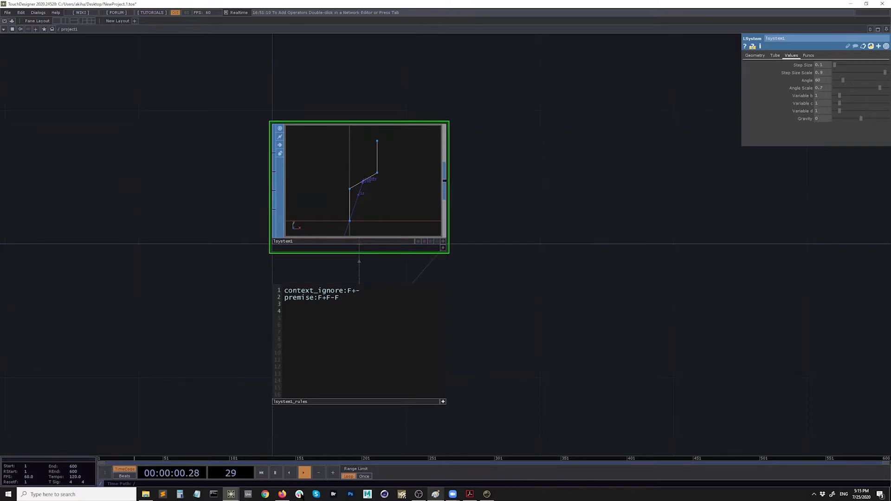
Switch to Paint, sketch a vertical line with a right-pointing kink beside the first example, and handwrite "F + F" below it.
left_click(436, 495)
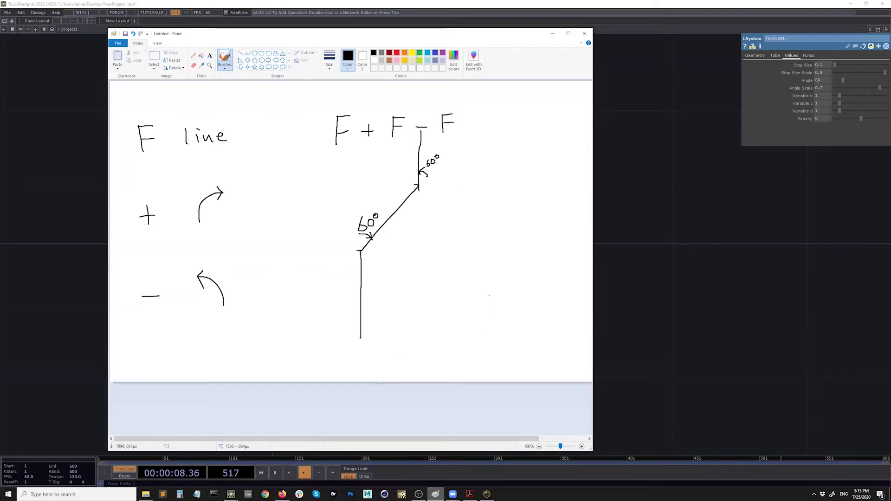
left_click_drag(500, 241, 495, 175)
mouse_move(500, 222)
left_mouse_down()
mouse_move(525, 187)
mouse_move(503, 171)
mouse_move(506, 127)
left_mouse_up()
key("ctrl+z")
key("ctrl+z")
left_click_drag(469, 257, 487, 269)
left_click_drag(500, 256, 501, 267)
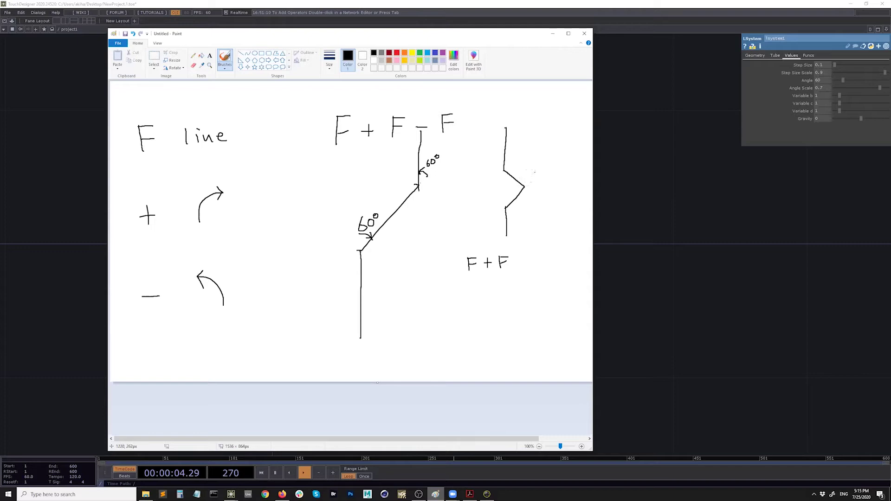
Complete the handwritten expression under the kinked line as "F + F - - F + F".
left_click_drag(517, 264, 549, 267)
left_click_drag(549, 254, 558, 260)
left_click_drag(565, 259, 573, 259)
left_click_drag(570, 254, 578, 263)
left_click_drag(577, 253, 582, 252)
Switch to TouchDesigner and change the premise to F+F--F+F.
left_click(652, 218)
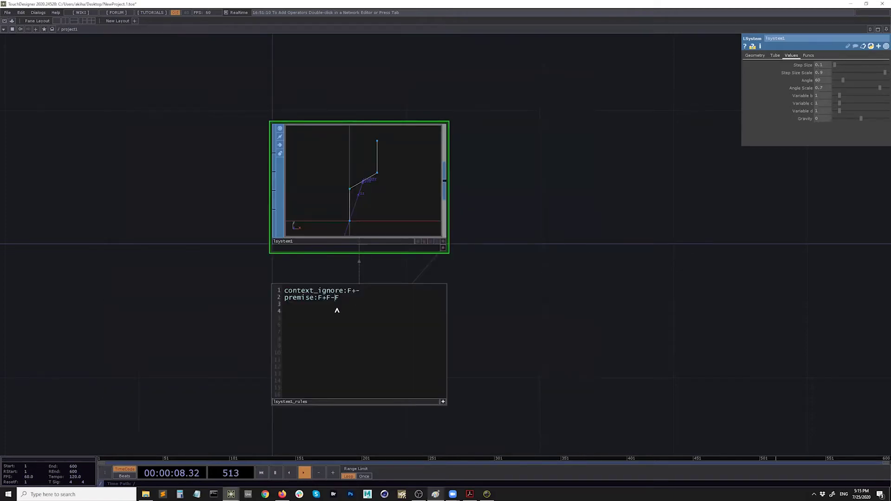
type("-")
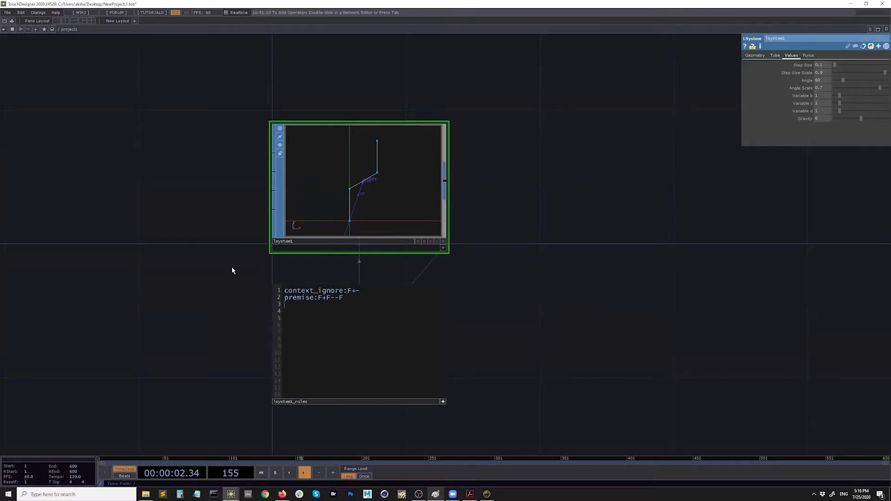
left_click(232, 268)
left_click(356, 302)
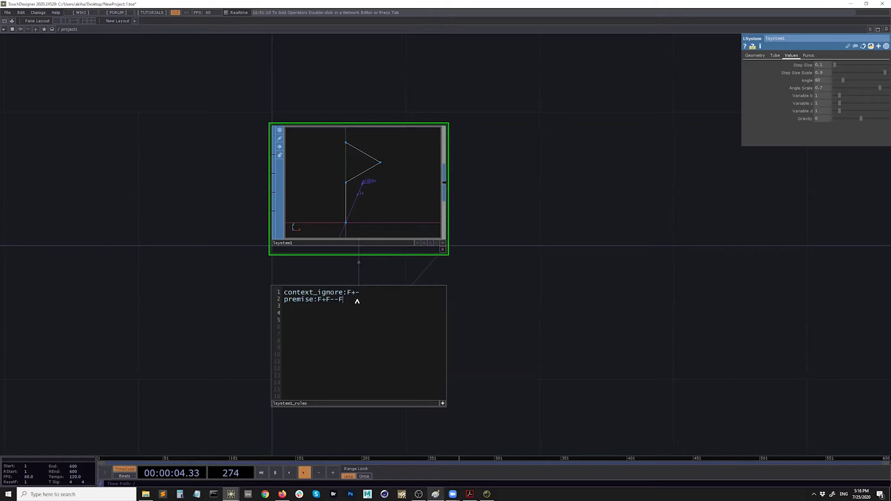
type("+F")
left_click(532, 185)
left_click_drag(546, 182, 549, 183)
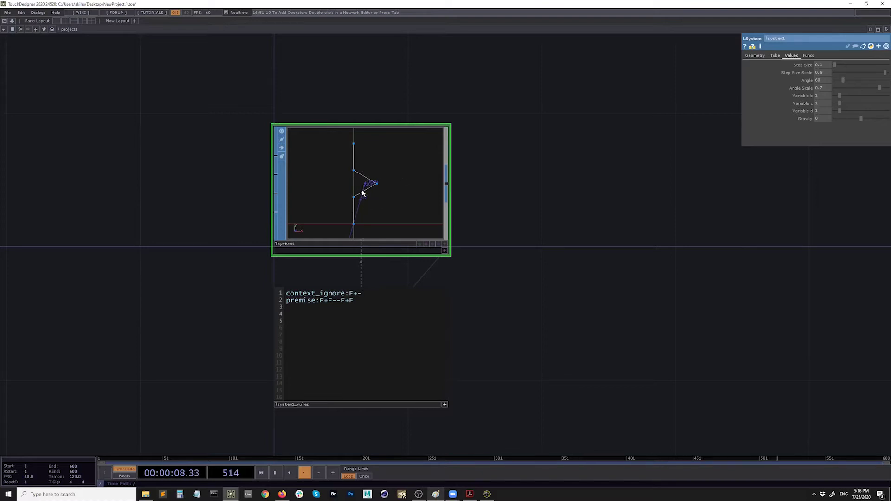
Switch to Paint and sketch a smaller outward kink on each segment of the kinked line.
left_click(437, 495)
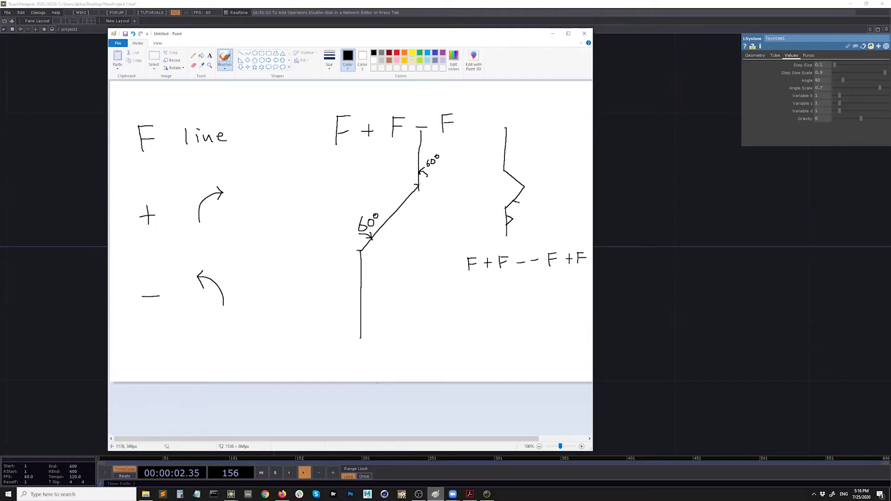
left_click_drag(517, 178, 505, 143)
Switch to TouchDesigner and replace the premise in the rules text with F.
left_click(635, 190)
left_click_drag(251, 314, 255, 304)
left_click(358, 292)
left_click_drag(358, 292, 324, 294)
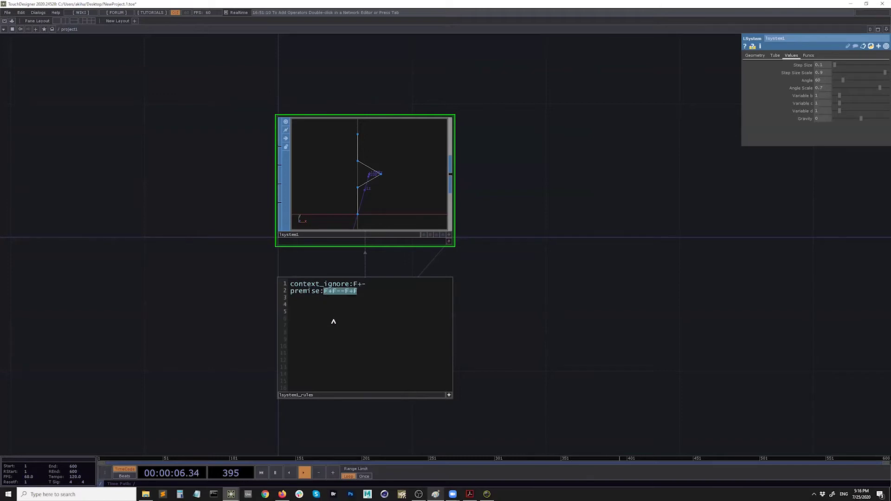
key("BackSpace")
type("F")
left_click(241, 315)
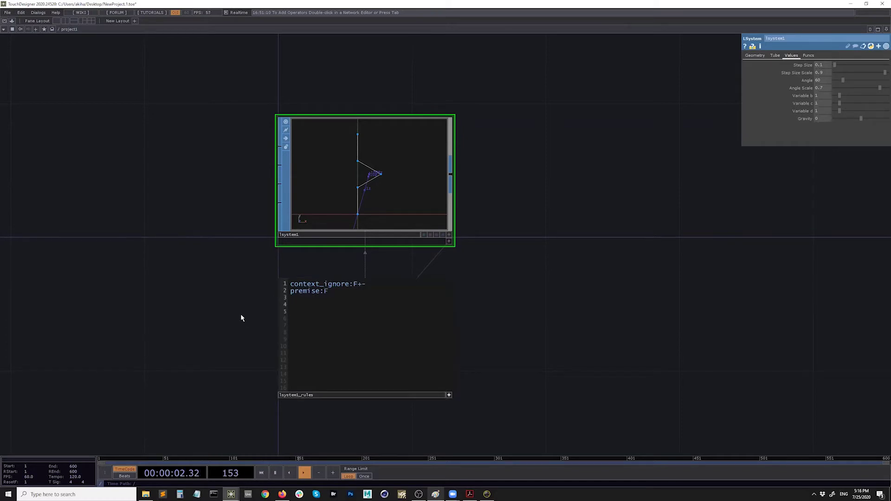
Add the rule F=F+F--F+F on line 4, leaving a blank line below the premise.
left_click(328, 297)
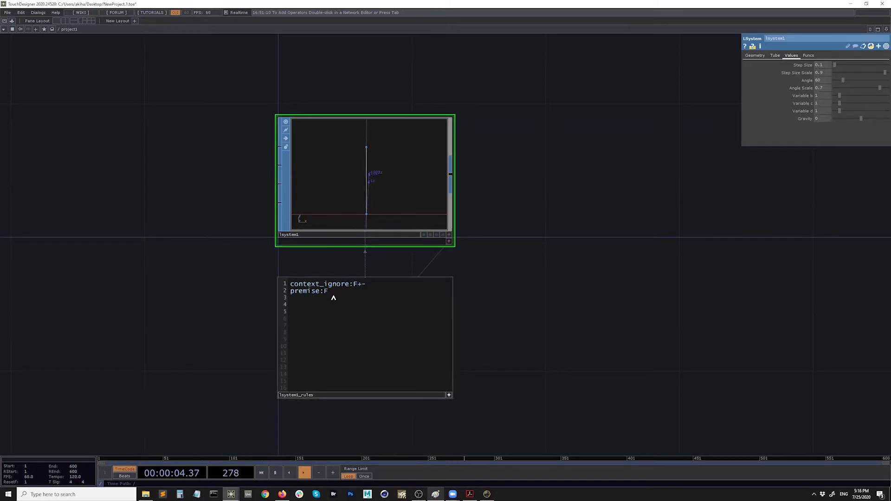
key("Right")
key("Return")
type("F=F+F--F+F")
left_click(135, 306)
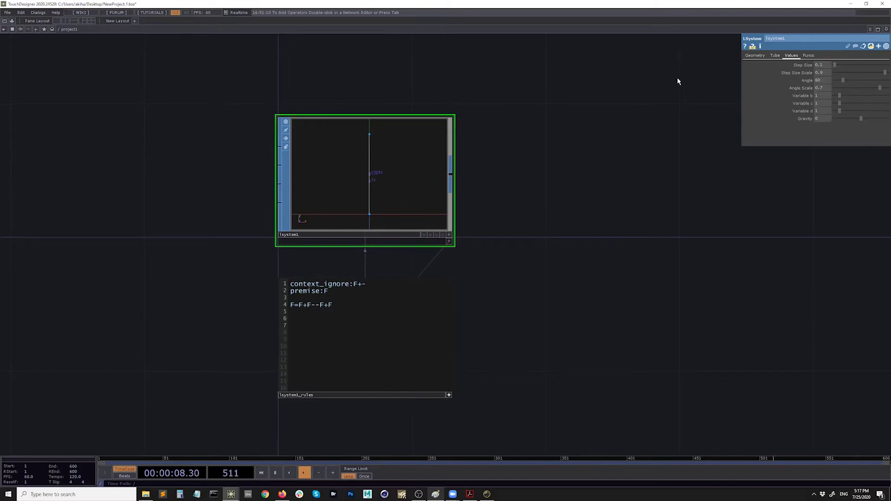
Set the LSystem's number of generations to 3.
left_click(756, 56)
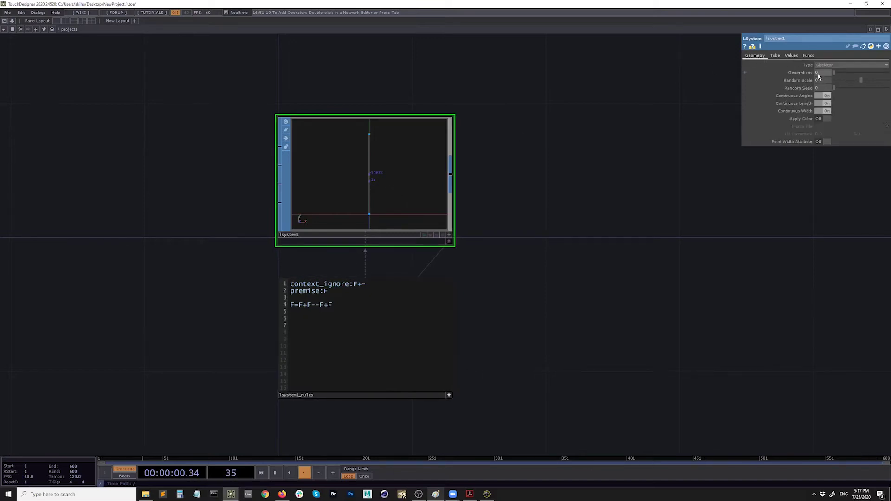
mouse_move(835, 74)
left_mouse_down()
mouse_move(869, 78)
mouse_move(833, 77)
left_mouse_up()
type("3")
key("Return")
left_click(486, 181)
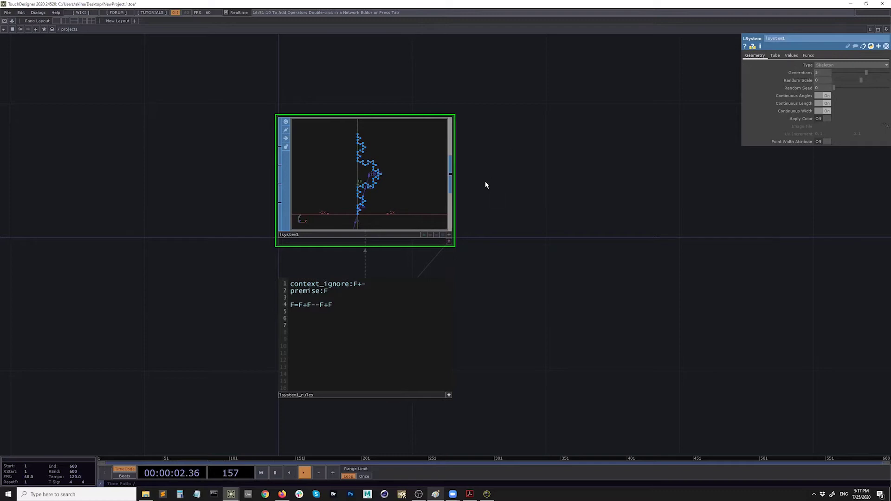
Examine the repeated kinks of the generated curve up close in the node viewer, and restore the full view.
left_click_drag(481, 177, 484, 199)
scroll(497, 201, "up", 2)
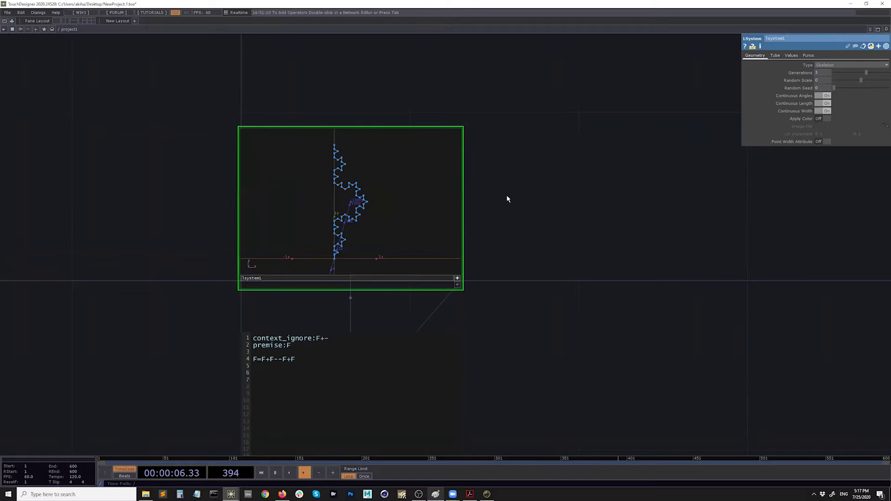
middle_click_drag(342, 193, 462, 221)
right_click_drag(363, 236, 371, 190)
middle_click_drag(312, 227, 355, 238)
right_click_drag(354, 227, 405, 190)
middle_click_drag(342, 205, 380, 199)
scroll(390, 207, "up", 3)
scroll(397, 215, "up", 4)
scroll(386, 214, "down", 4)
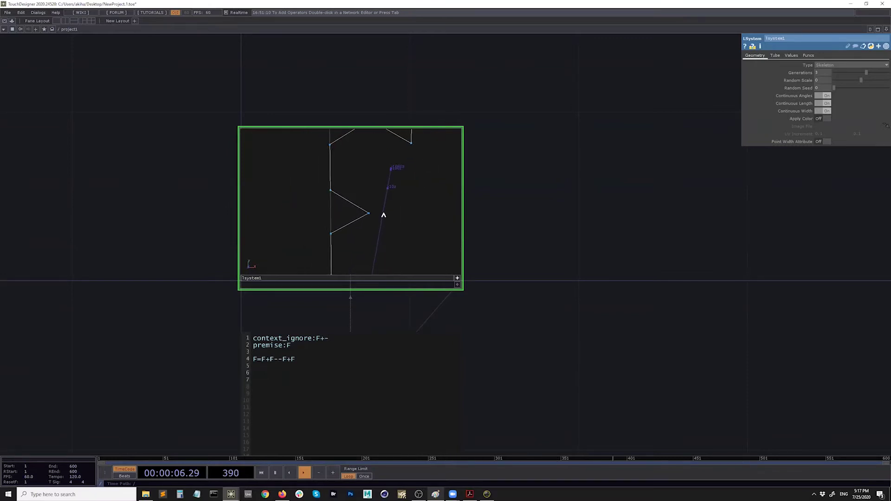
middle_click_drag(371, 211, 371, 222)
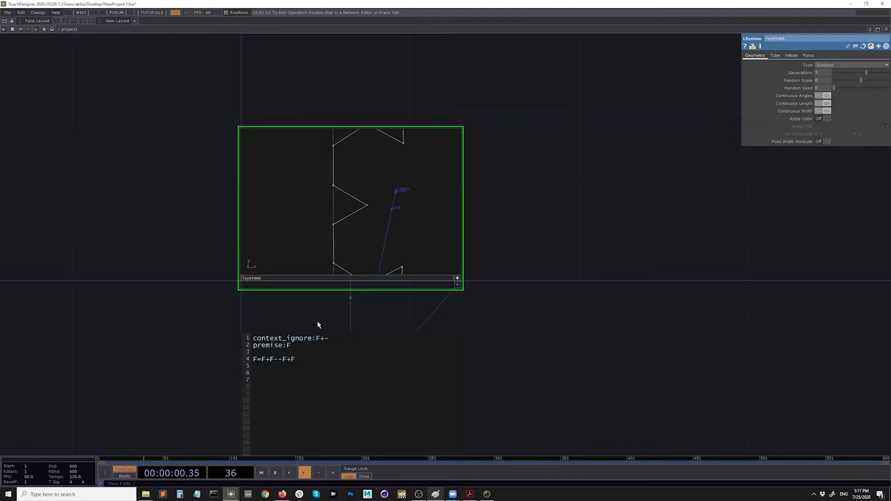
key("h")
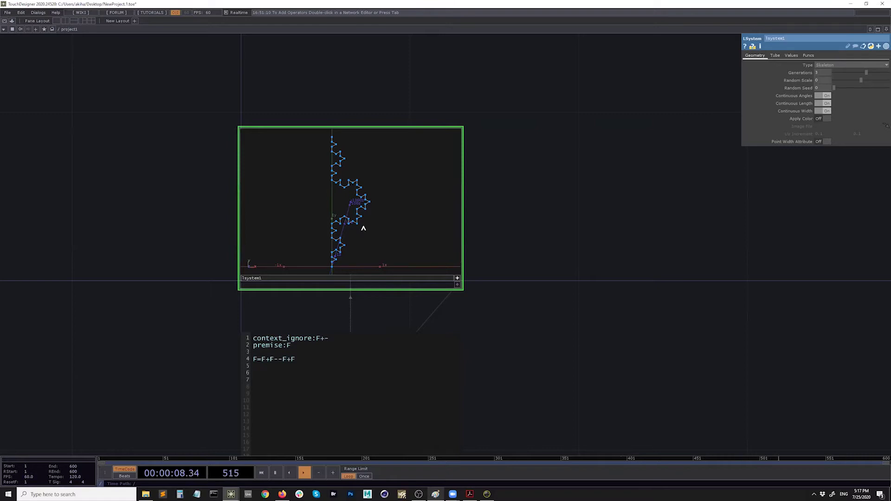
left_click_drag(478, 251, 440, 225)
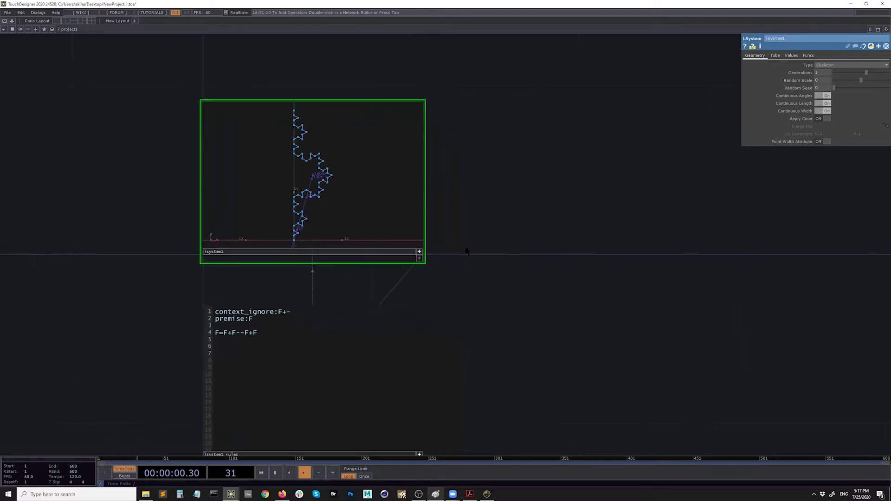
Switch to the L-system sketches in Paint.
left_click(436, 494)
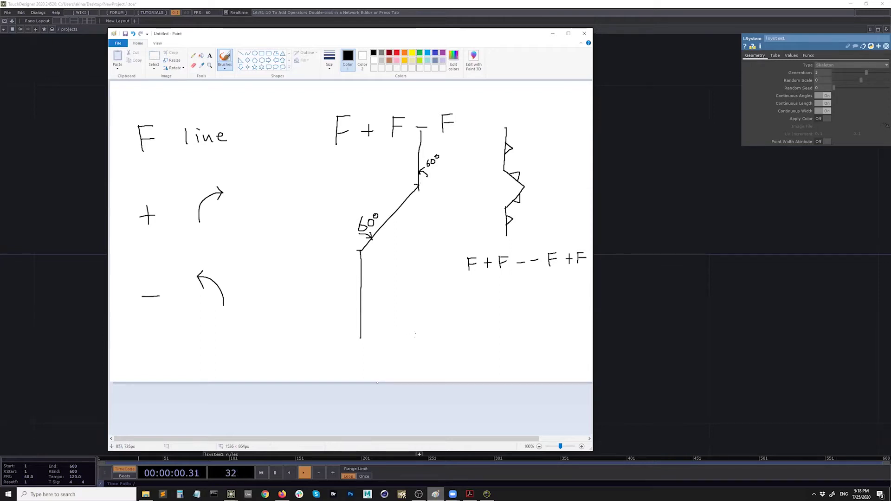
left_click(119, 44)
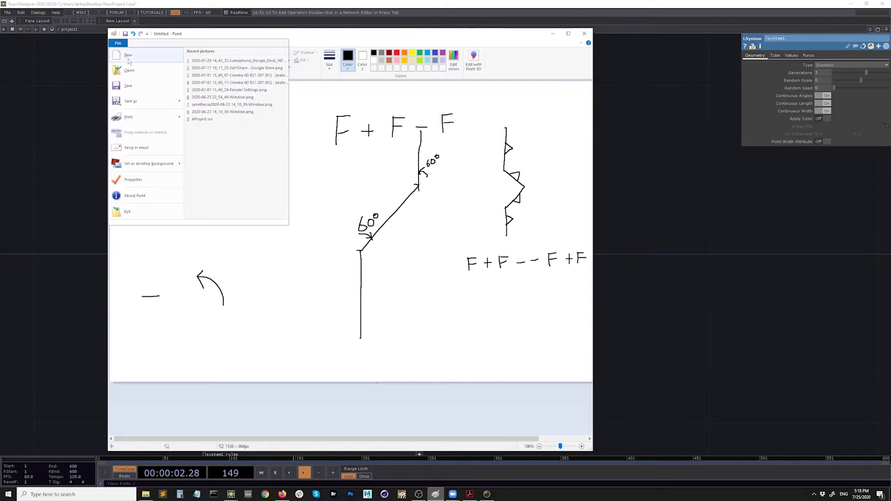
left_click(414, 341)
mouse_move(412, 344)
left_mouse_down()
mouse_move(423, 301)
mouse_move(456, 347)
mouse_move(403, 345)
left_mouse_up()
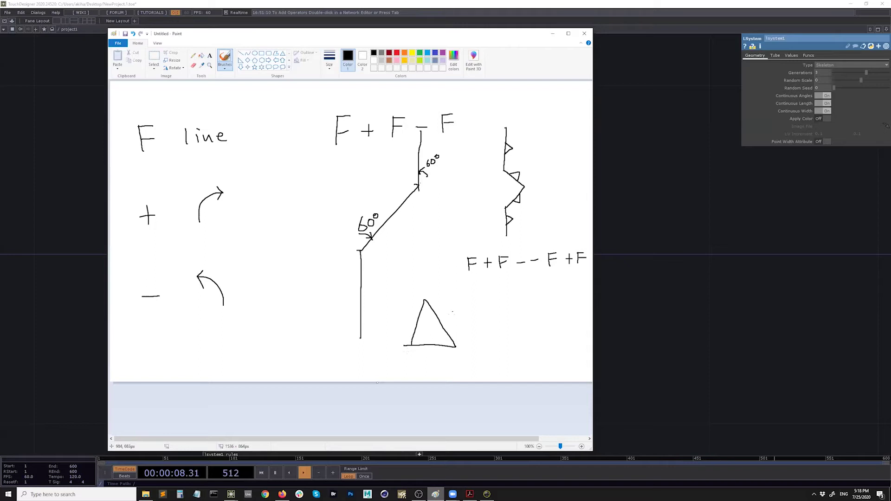
key("ctrl+z")
key("ctrl+z")
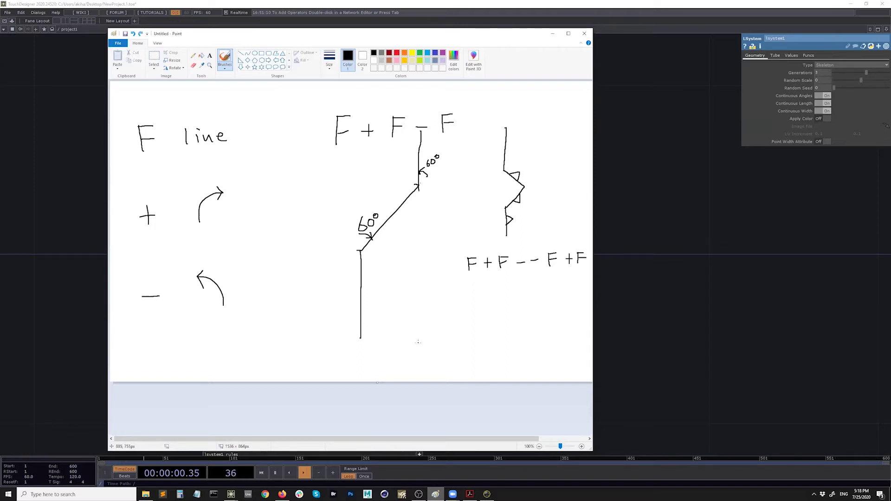
Sketch a right-pointing triangle below the kinked-line example, mark its upper corner's turn as 120, and handwrite "F + + F" beside it.
left_click_drag(419, 333, 418, 298)
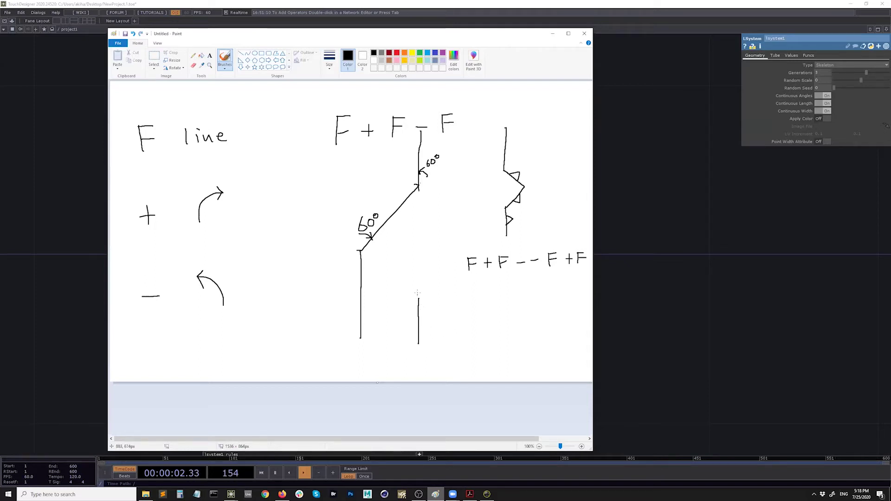
mouse_move(420, 298)
left_mouse_down()
mouse_move(457, 321)
mouse_move(417, 345)
left_mouse_up()
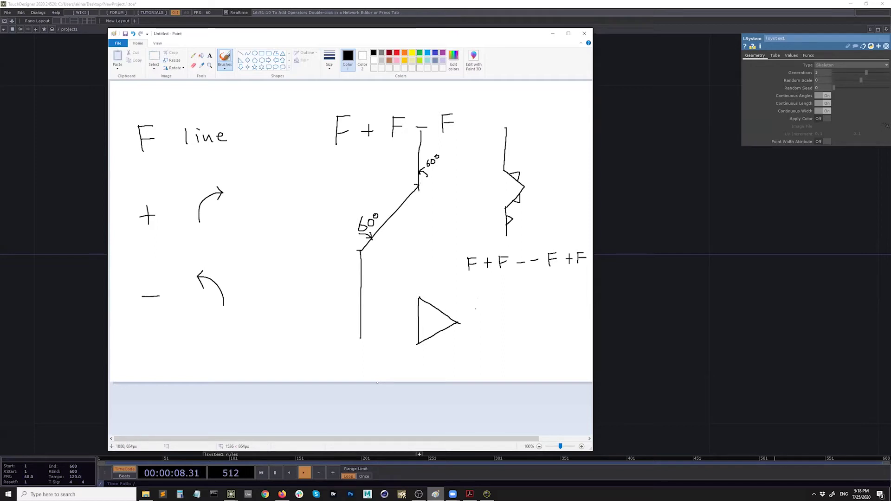
left_click_drag(476, 305, 484, 305)
left_click_drag(474, 311, 495, 312)
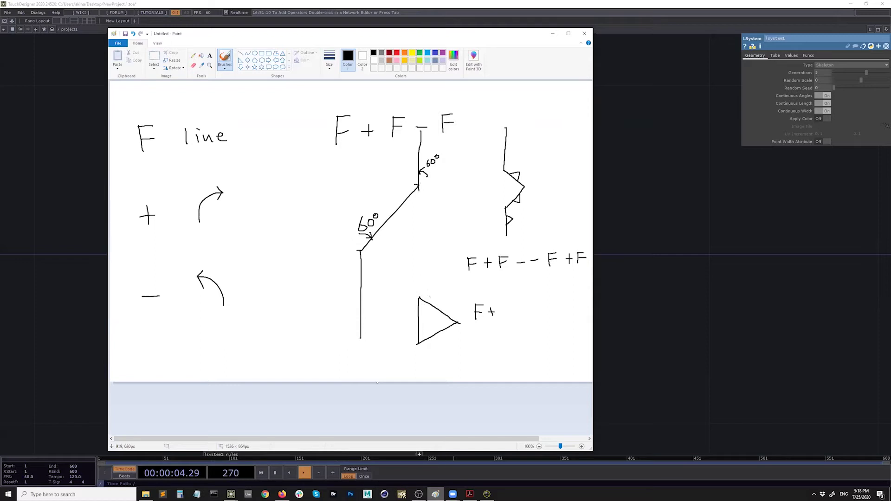
mouse_move(420, 284)
left_mouse_down()
mouse_move(429, 302)
mouse_move(441, 287)
left_mouse_up()
left_click_drag(500, 308, 515, 316)
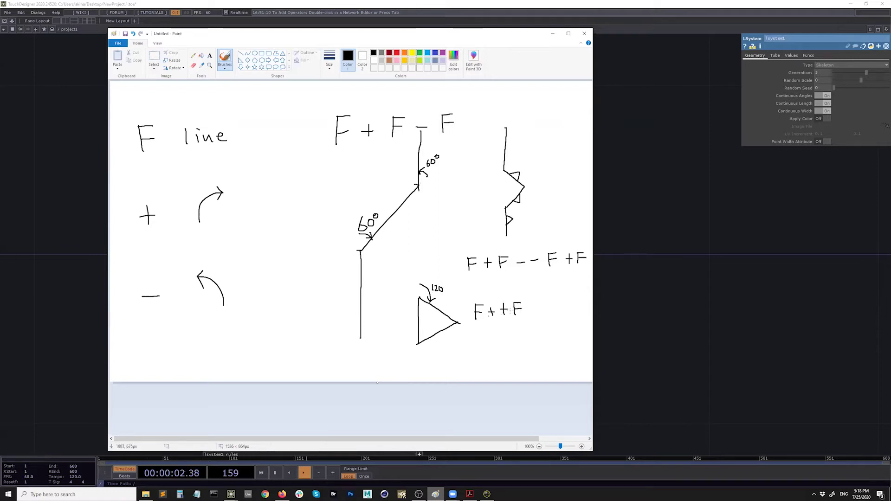
Mark the turn at the triangle's right corner with an arrow and complete its expression as "F + + F + + F".
left_click_drag(466, 328, 448, 329)
left_click_drag(526, 310, 533, 309)
left_click_drag(529, 305, 530, 313)
left_click_drag(538, 308, 552, 314)
left_click_drag(553, 304, 559, 303)
left_click_drag(552, 308, 557, 308)
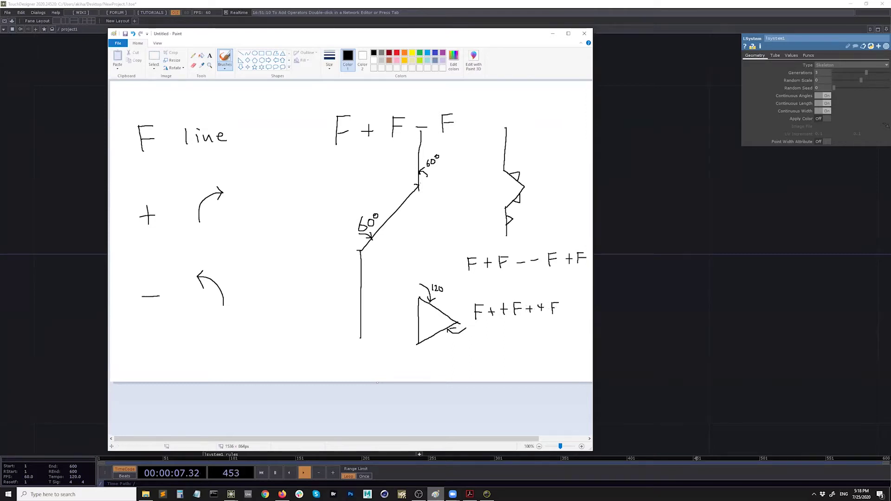
Switch to TouchDesigner and extend the premise to F++F++F.
left_click(645, 206)
left_click_drag(526, 273, 542, 271)
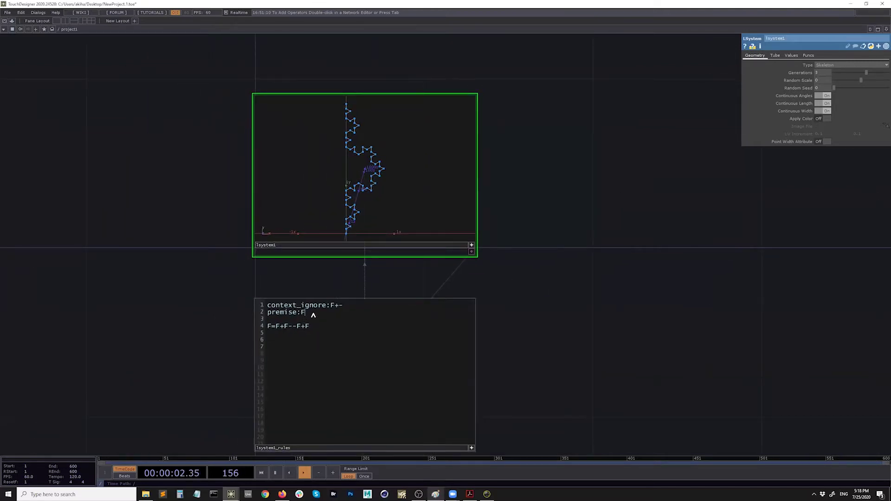
type("++F++F")
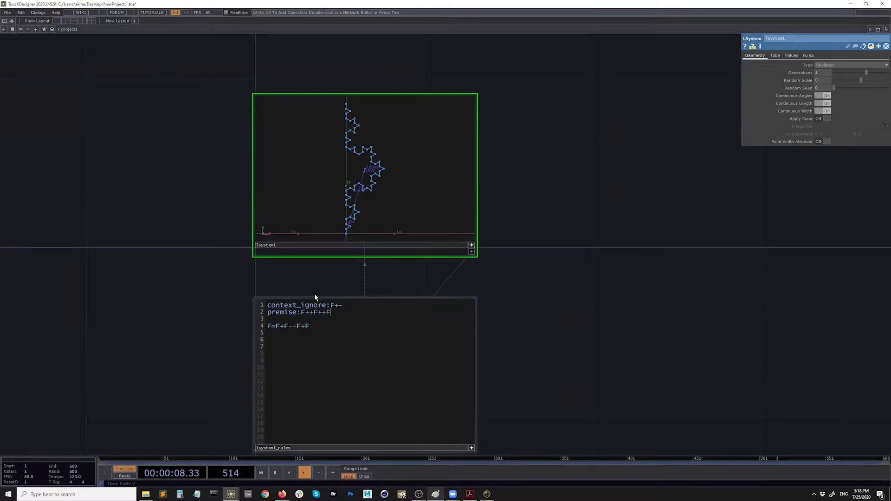
left_click(205, 316)
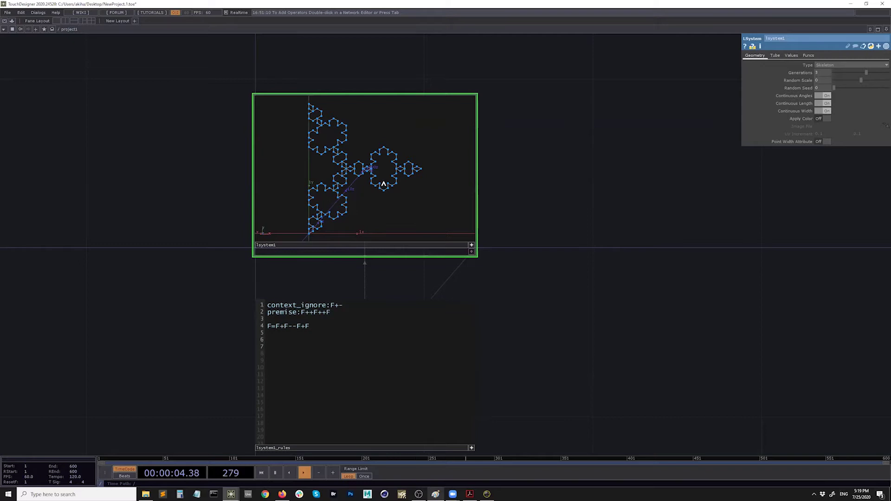
Lower the LSystem's generations to just under 2 and review the triangle sketch in Paint.
mouse_move(866, 76)
left_mouse_down()
mouse_move(849, 82)
mouse_move(855, 79)
left_mouse_up()
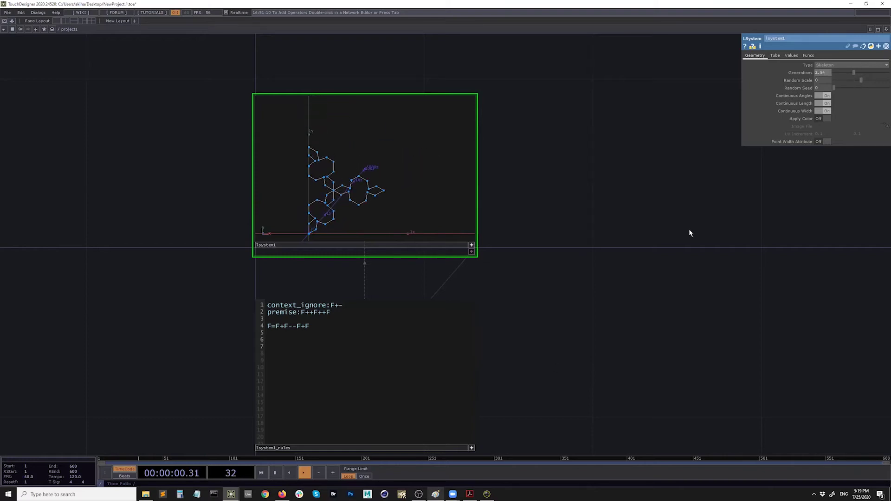
left_click(437, 494)
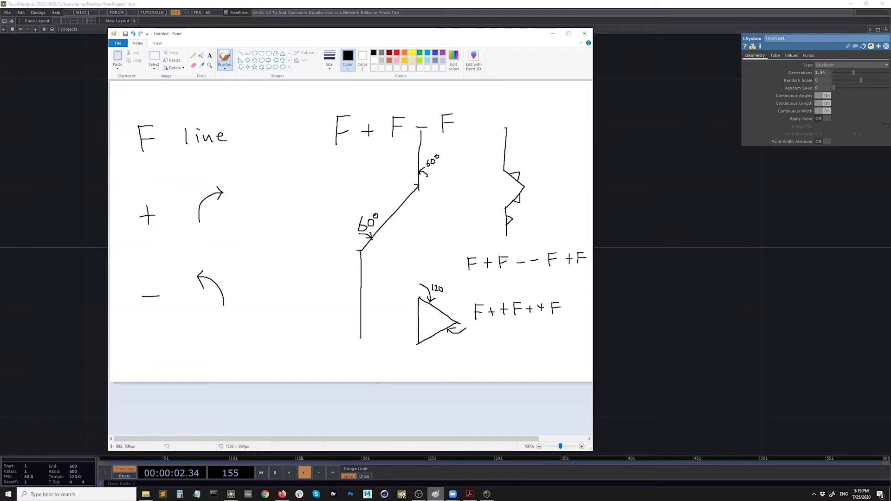
left_click(653, 196)
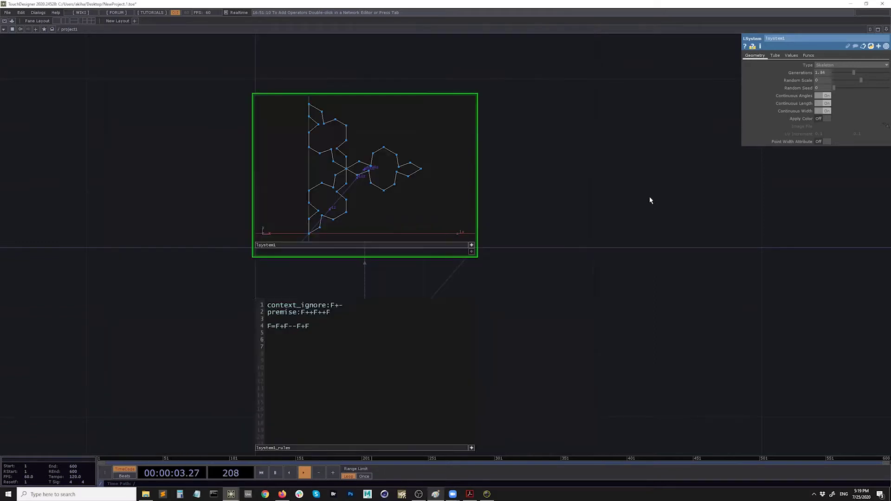
Change the first plus sign in the rule on line 4 to a minus.
double_click(281, 328)
left_click_drag(287, 327, 296, 327)
left_click(280, 328)
double_click(282, 327)
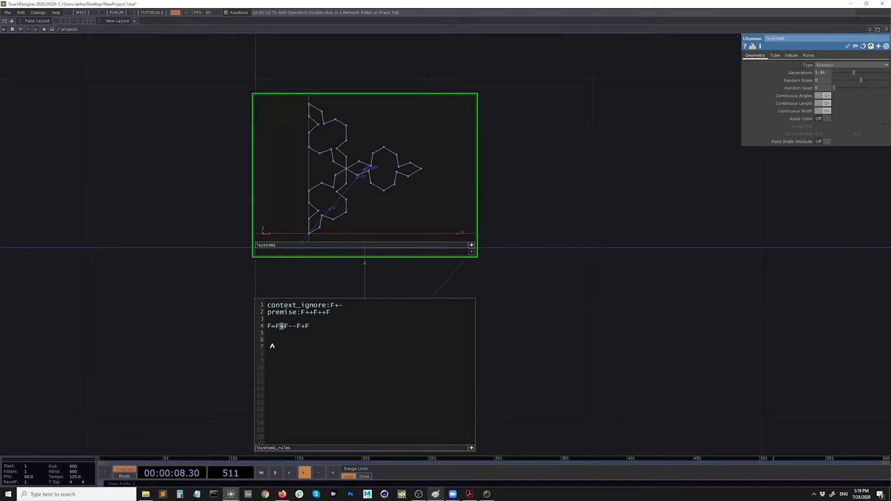
type("-")
Replace the rule's double minus with ++ and its last plus with -, so that it reads F=F-F++F-F.
key("Right")
key("shift+Right")
key("shift+Right")
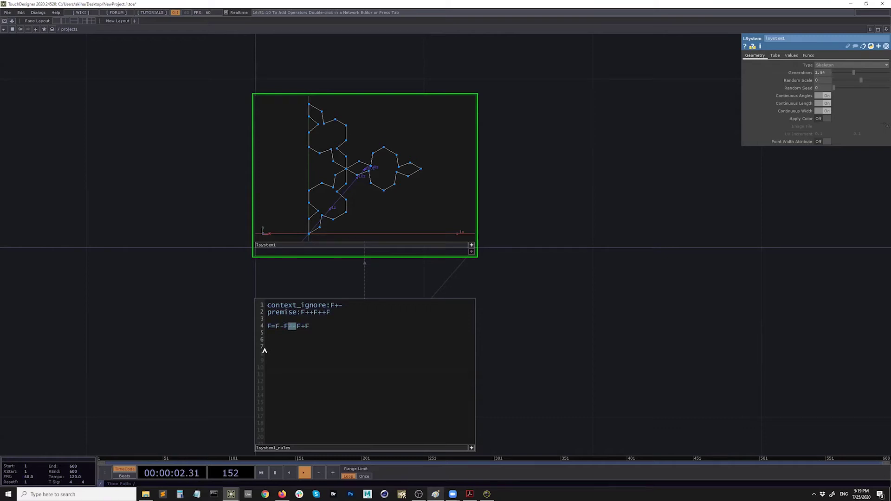
type("++")
key("Right")
key("shift+Right")
type("-")
left_click(205, 341)
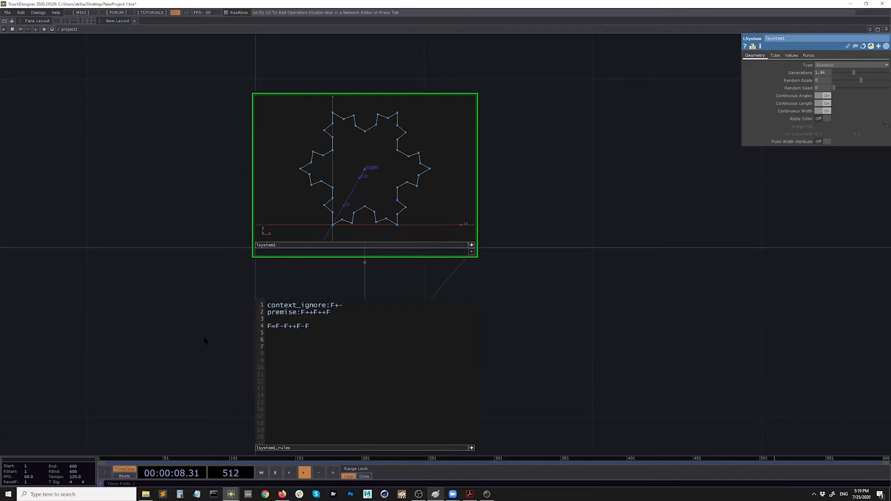
Deactivate the LSystem node's viewer and set its generations to 4.
left_click(472, 246)
left_click_drag(537, 239, 523, 243)
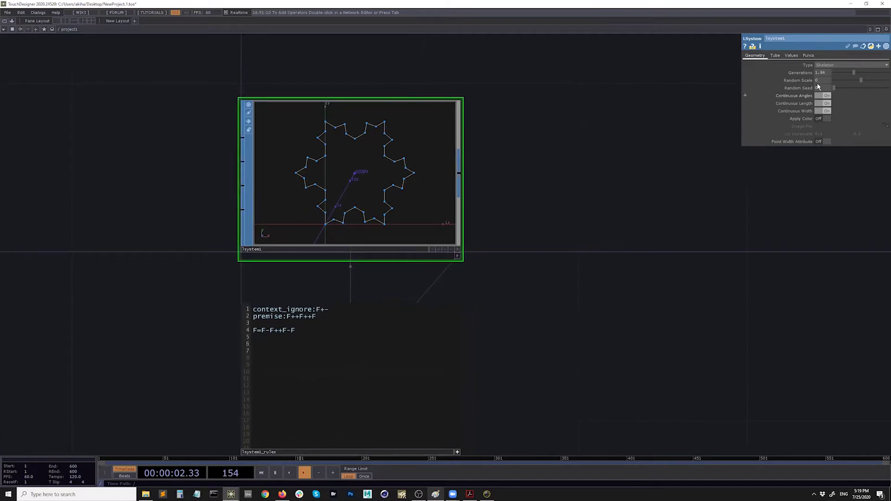
middle_click_drag(826, 73, 827, 75)
type("4")
key("Return")
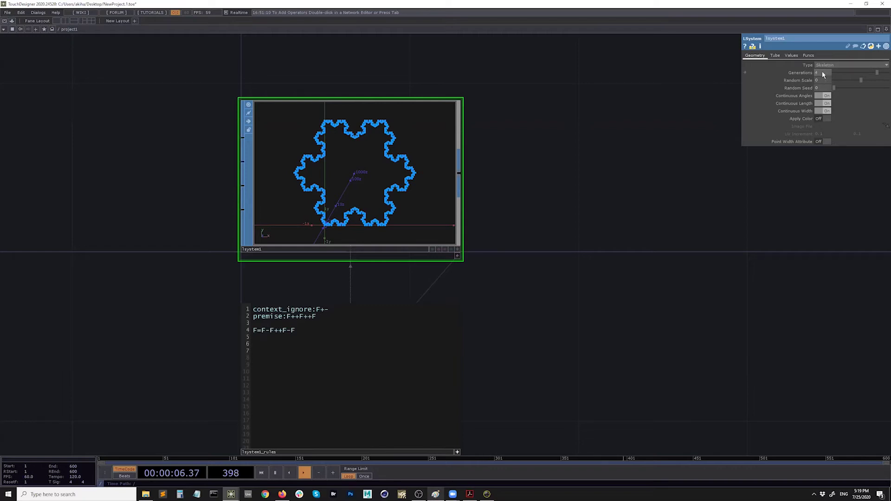
Inspect the LSystem node's info and examine the snowflake outline up close.
middle_click_drag(414, 168, 432, 231)
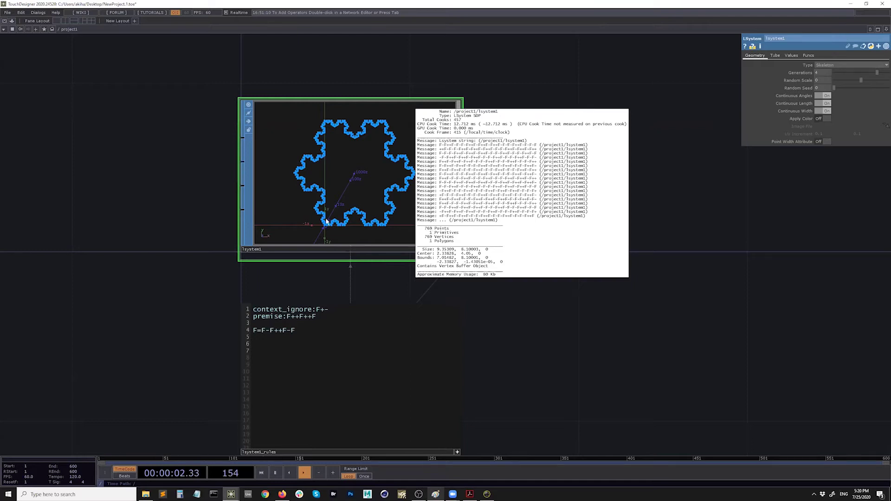
middle_click_drag(327, 222, 330, 223)
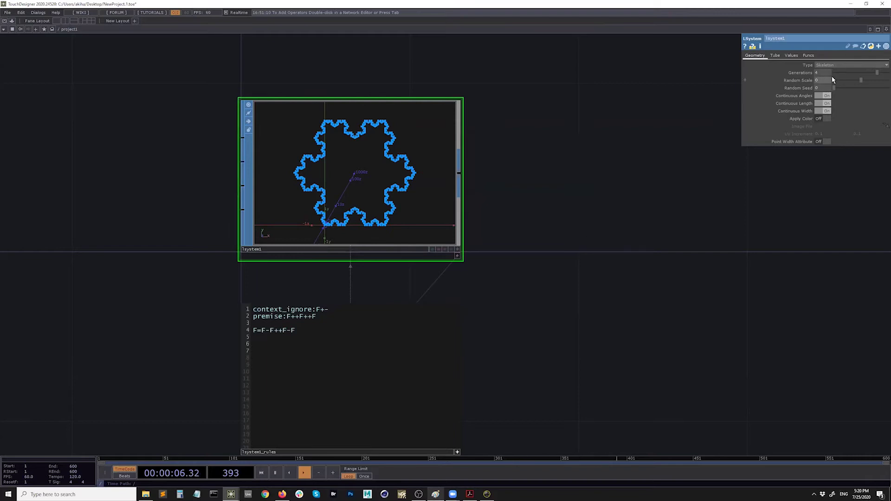
middle_click_drag(823, 73, 818, 60)
key("ctrl+z")
scroll(353, 155, "up", 5)
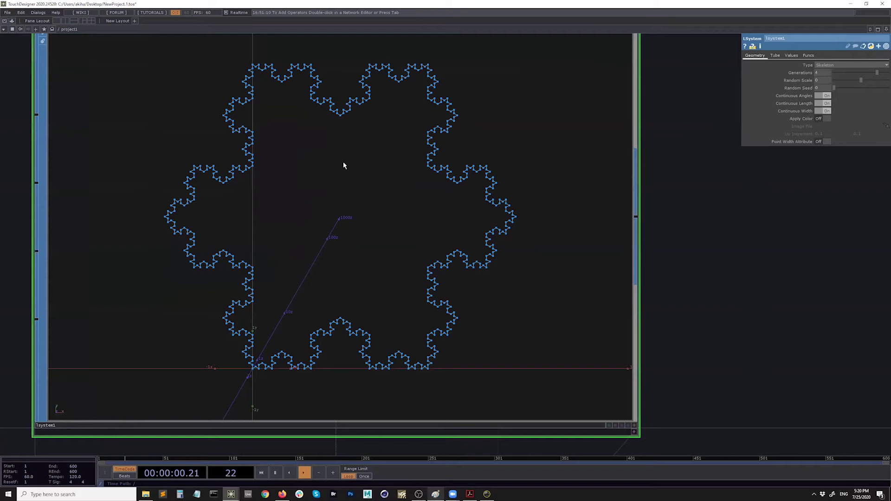
scroll(344, 165, "down", 5)
scroll(344, 166, "up", 5)
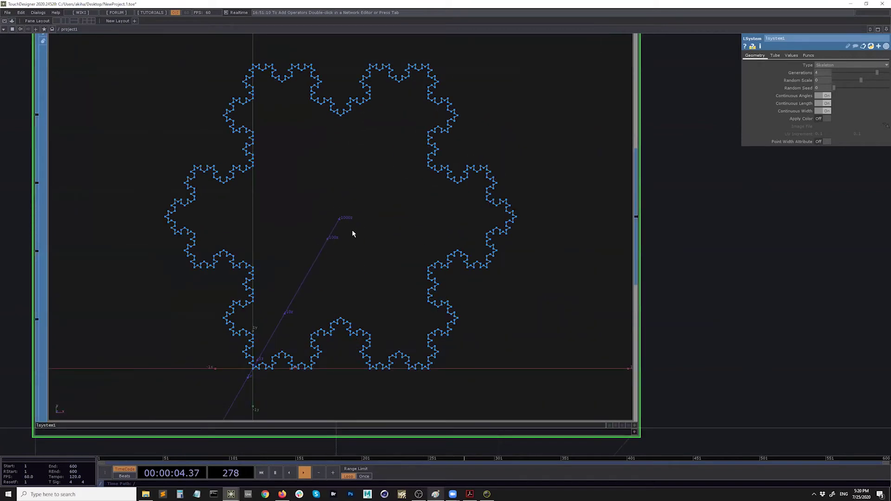
Deactivate the viewer of the snowflake's rules DAT and compare its premise and rule with the drawn outline.
scroll(361, 149, "down", 6)
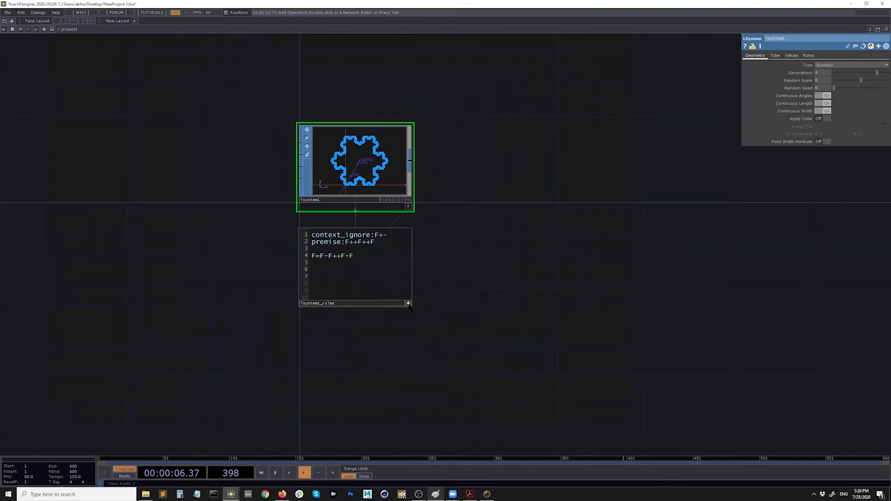
left_click(408, 304)
left_click_drag(445, 337, 418, 307)
scroll(344, 197, "up", 3)
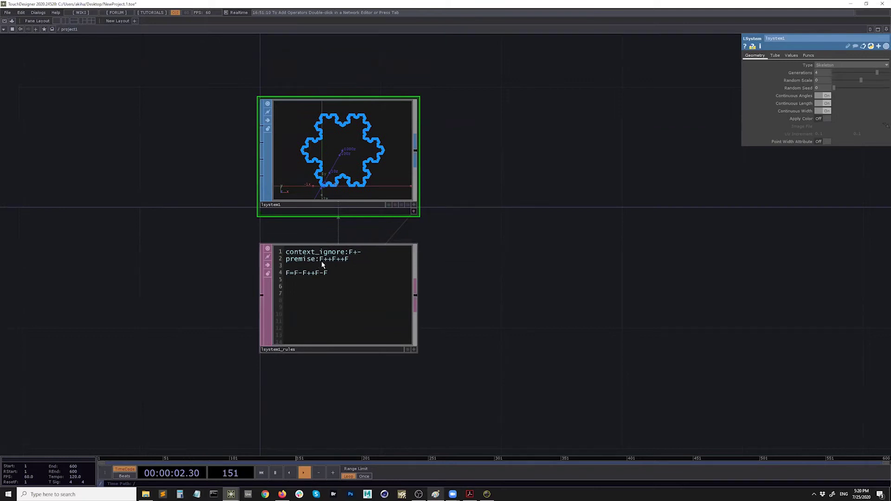
scroll(327, 201, "up", 3)
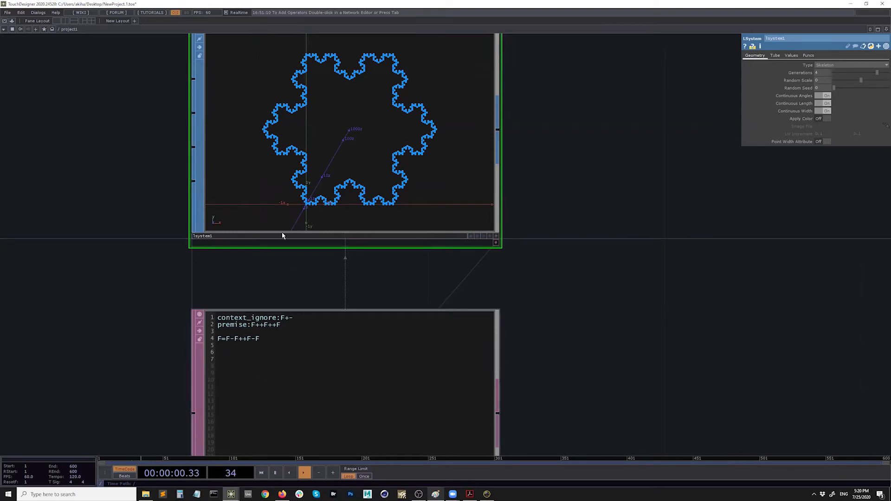
scroll(295, 141, "down", 5)
left_click_drag(377, 266, 388, 265)
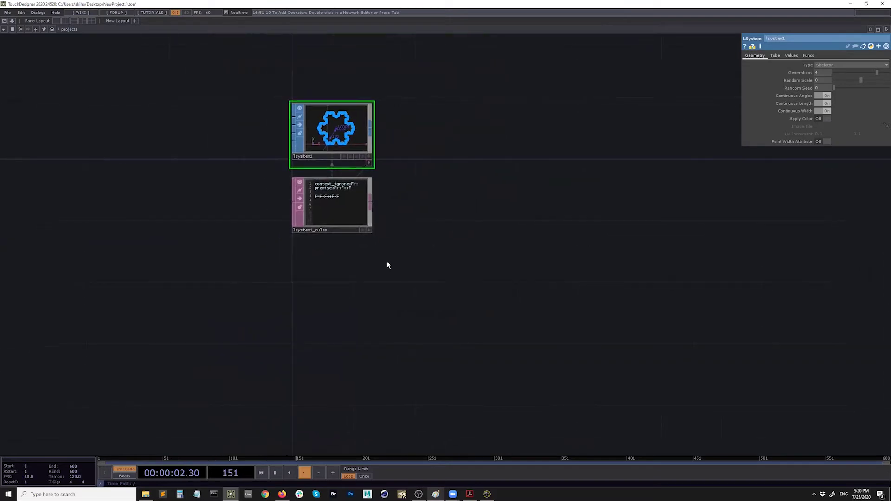
Add a second LSystem SOP below the snowflake's rules DAT.
left_click_drag(326, 272, 313, 300)
key("Tab")
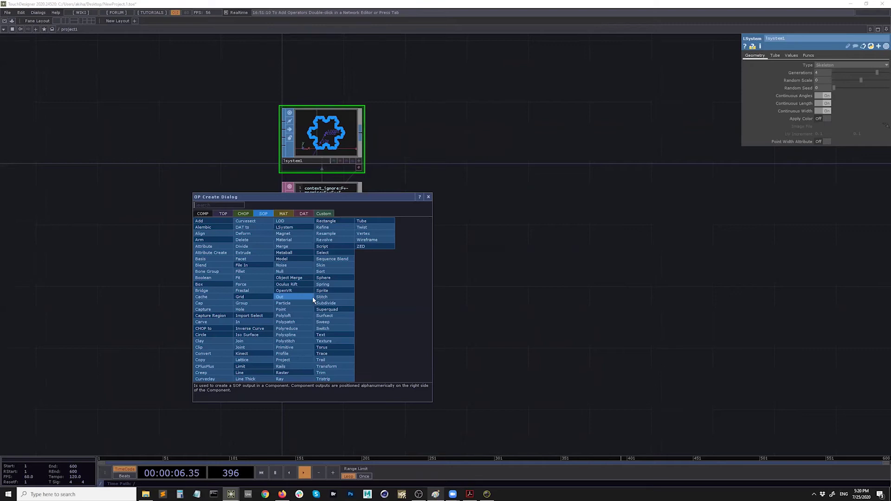
left_click(293, 227)
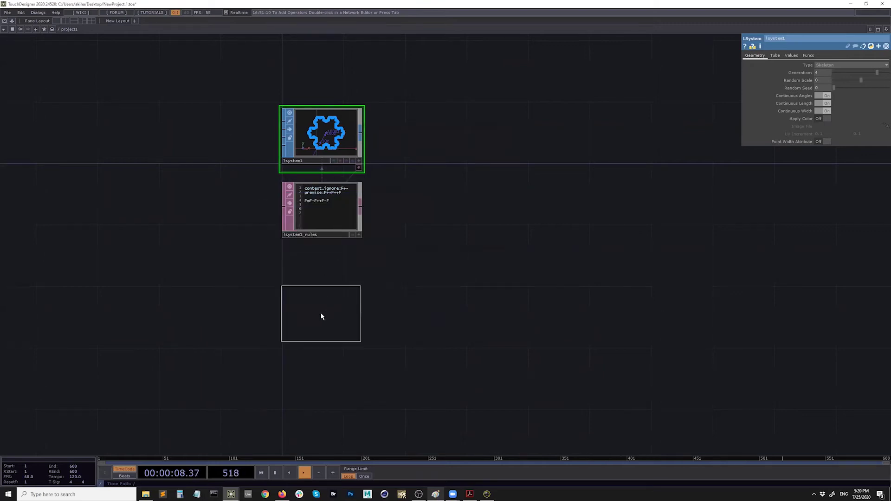
left_click(321, 314)
left_click_drag(395, 285, 410, 188)
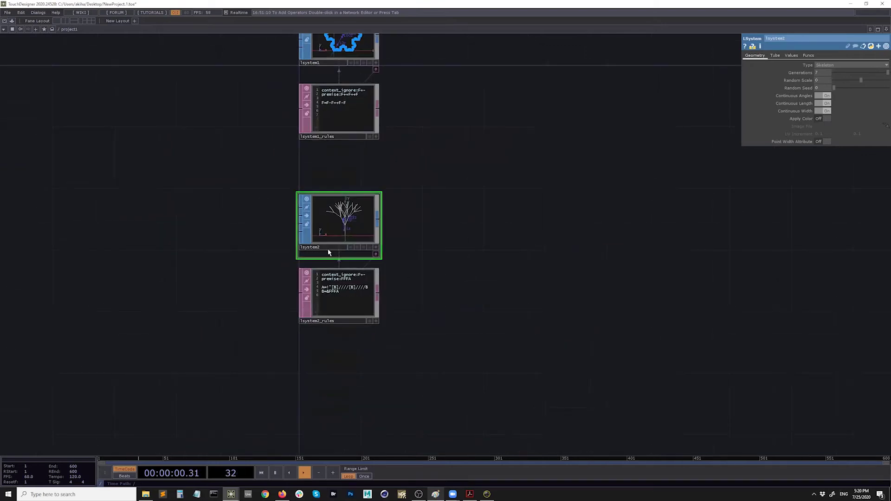
Make the new LSystem's rules DAT editable, delete both default rules and change the premise to F+F+F.
scroll(326, 251, "up", 3)
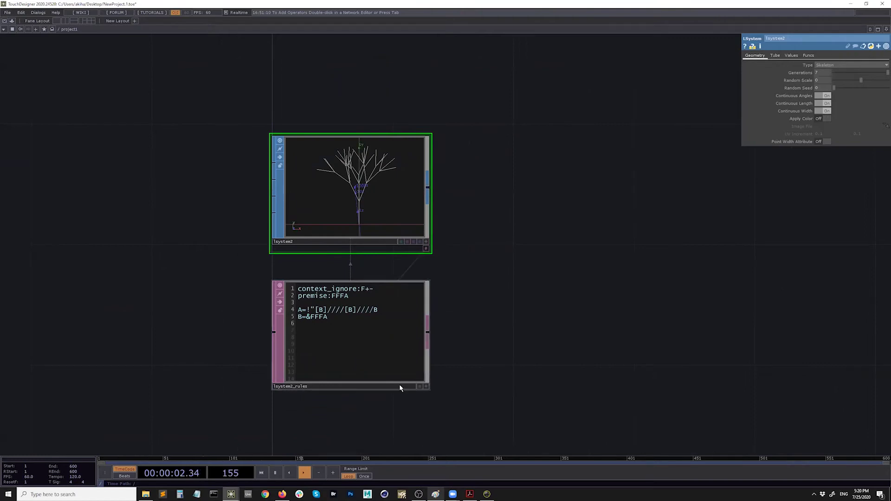
left_click(427, 389)
left_click_drag(326, 320, 321, 301)
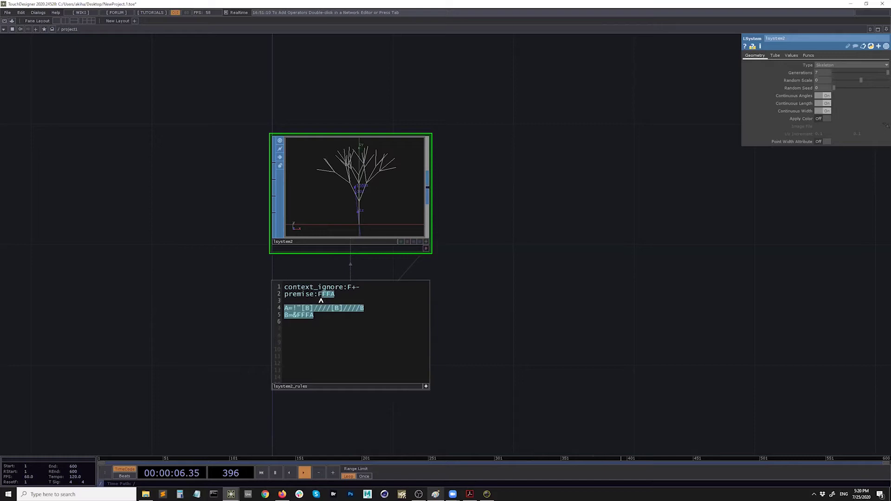
key("BackSpace")
left_click(515, 331)
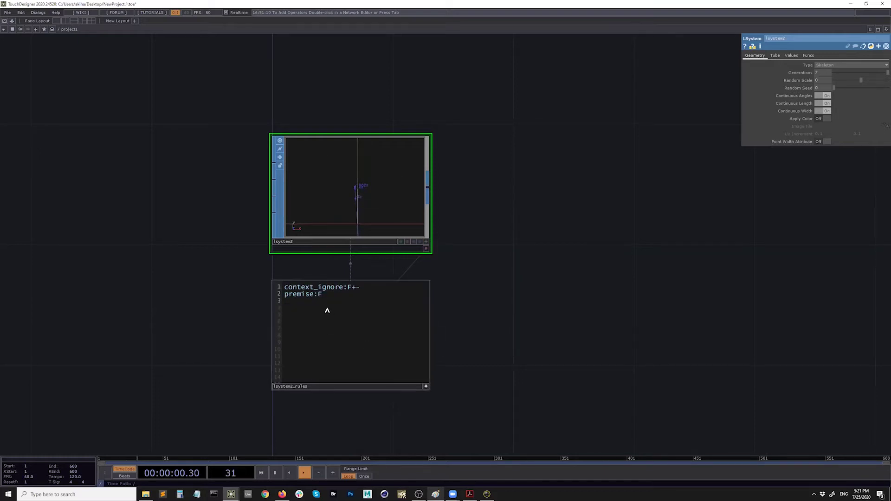
type("+")
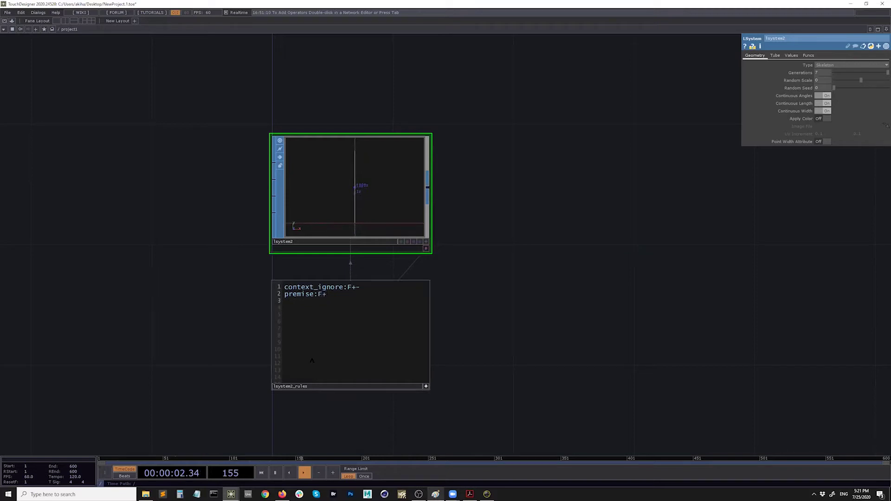
type("F+F")
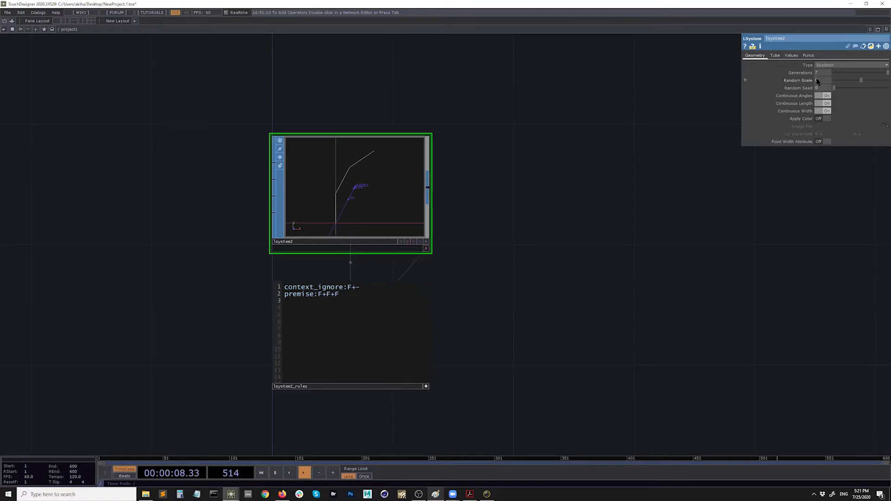
Lower the second LSystem's generations and set its angle to 60.
left_click_drag(884, 75, 837, 77)
left_click(792, 56)
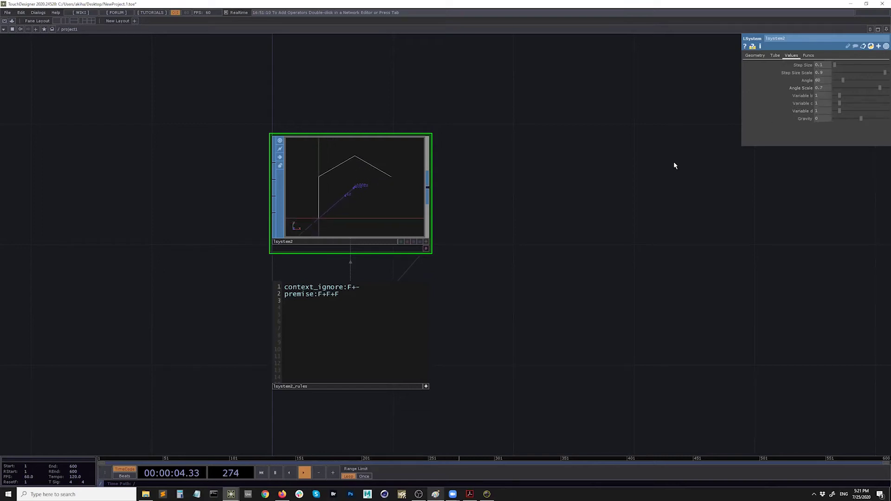
Extend the second LSystem's premise to F+F+F+F+F+F so that it draws a closed hexagon.
scroll(350, 194, "up", 2)
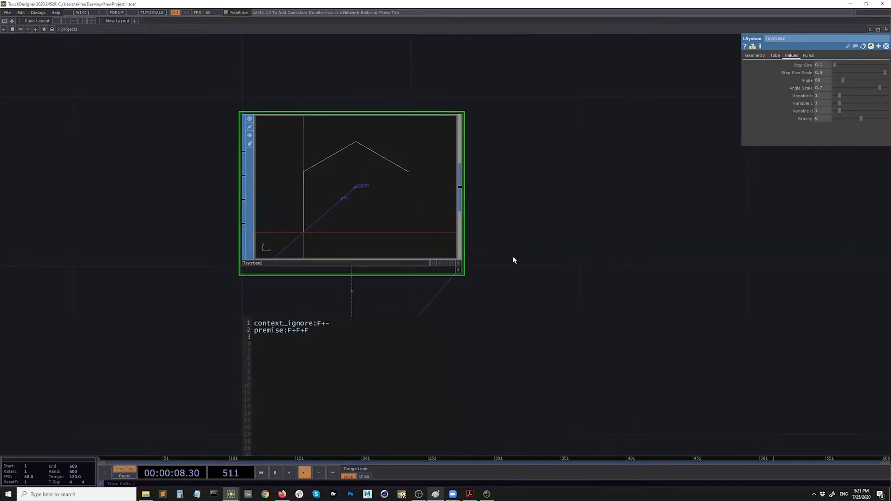
left_click_drag(514, 257, 513, 240)
type("+")
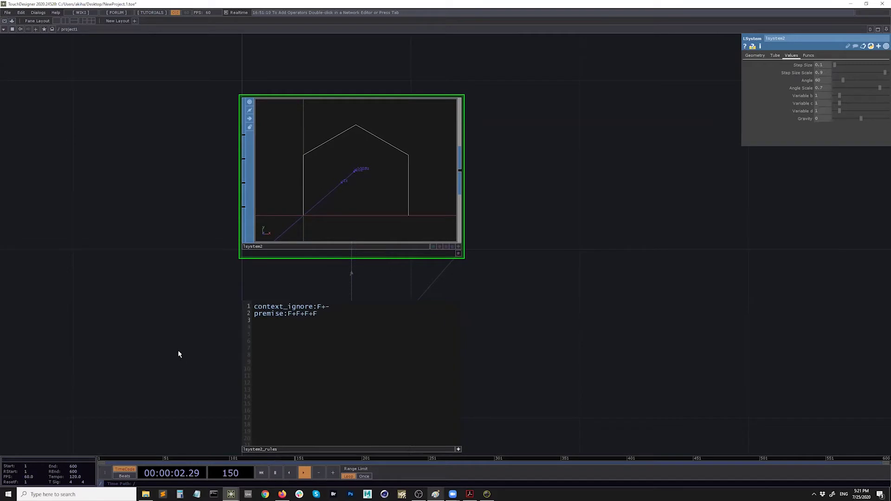
type("F+F")
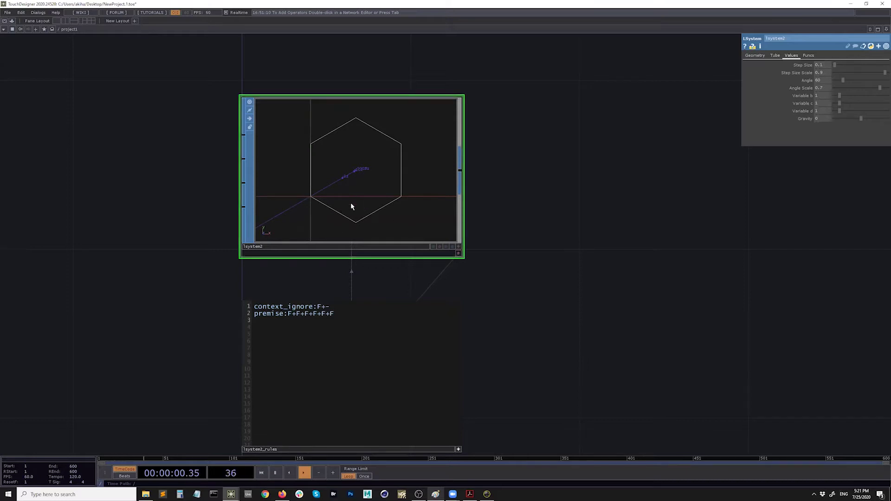
Add the rewriting rule F=F--F+F-F on line 4, below the hexagon premise.
key("Return")
key("Return")
left_click(465, 325)
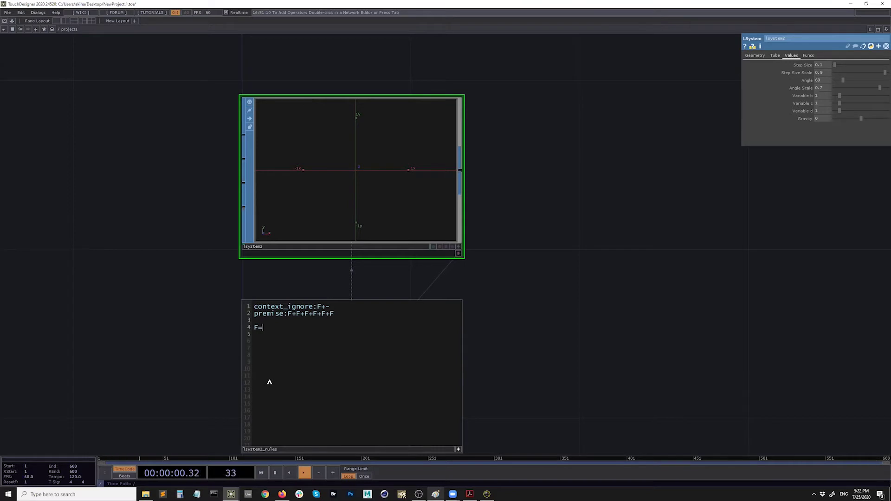
type("F--F+f")
left_click_drag(281, 332, 287, 332)
type("F--F+F-F")
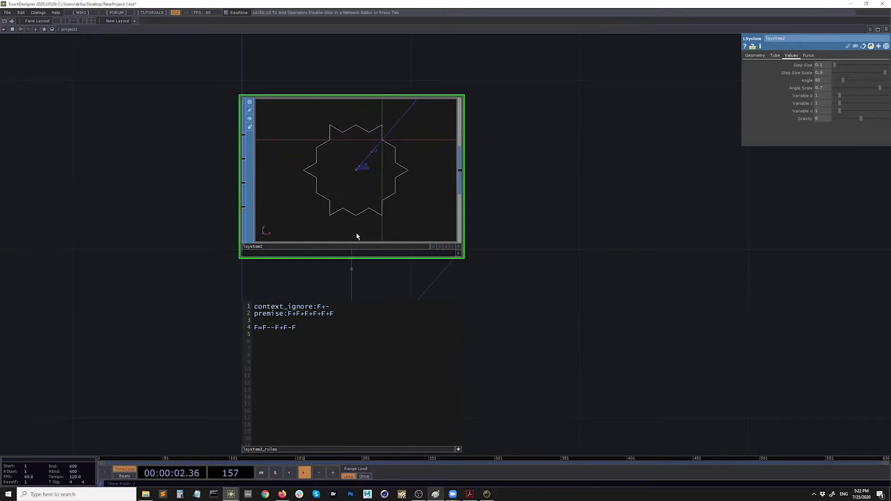
Turn off Continuous Angles on the second LSystem, try several generation values and set generations to 3.
left_click(755, 56)
left_click_drag(845, 75, 854, 77)
left_click(821, 97)
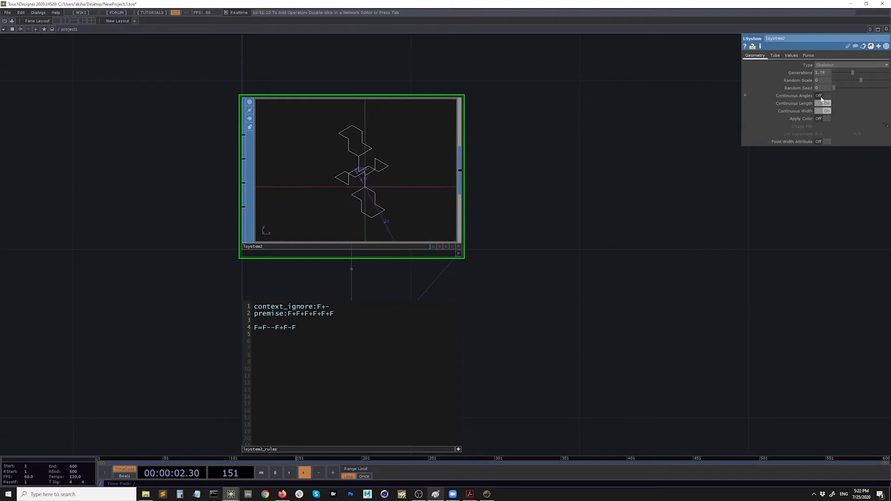
left_click_drag(853, 76, 867, 78)
middle_click_drag(822, 73, 832, 68)
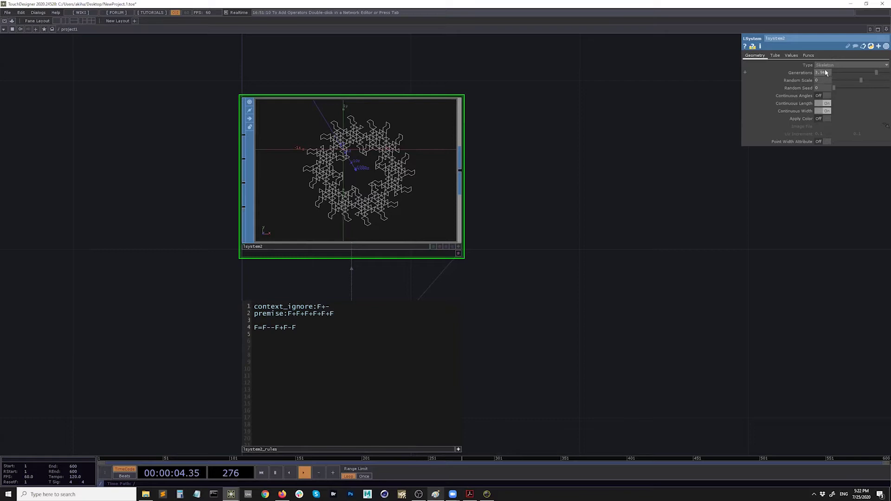
double_click(801, 75)
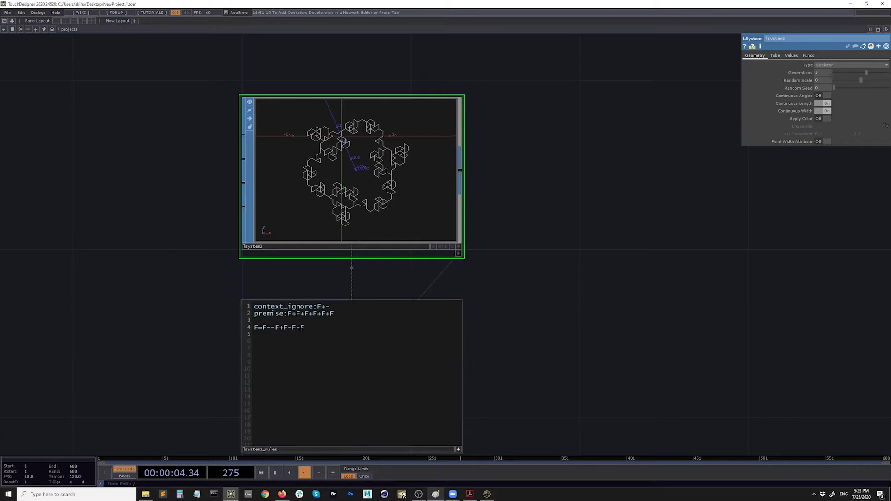
Extend the rule on line 4 so that it reads F=F--F+F-F-FF.
left_click(304, 329)
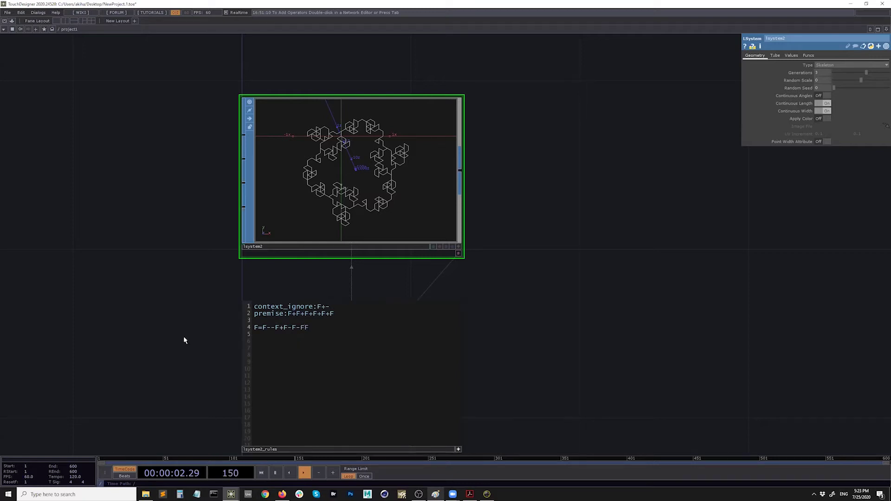
left_click(304, 332)
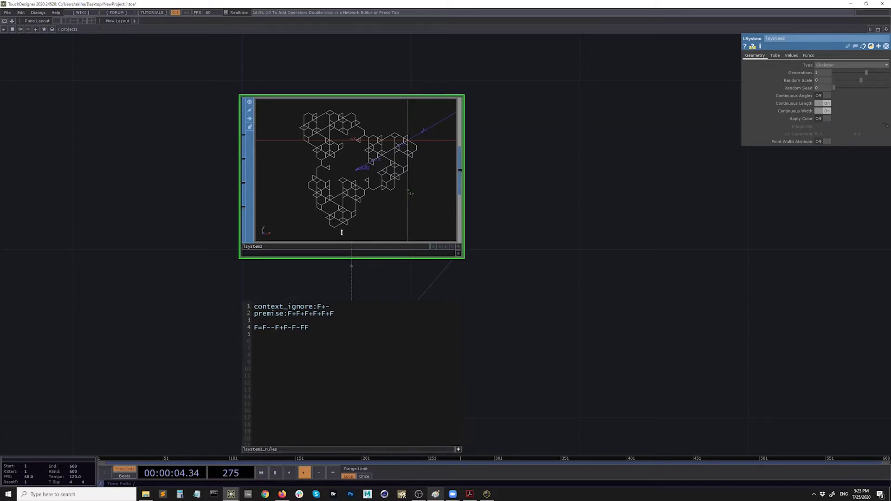
left_click_drag(506, 269, 502, 288)
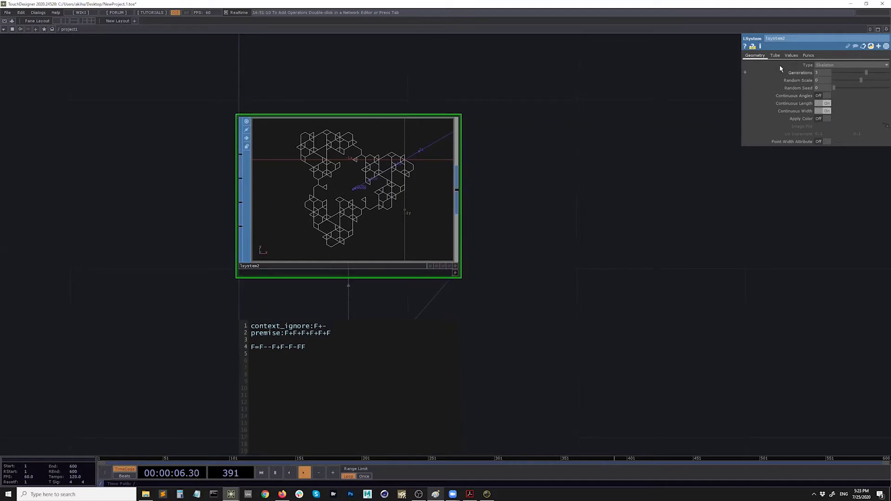
Set the second LSystem's angle to 45.
left_click(792, 56)
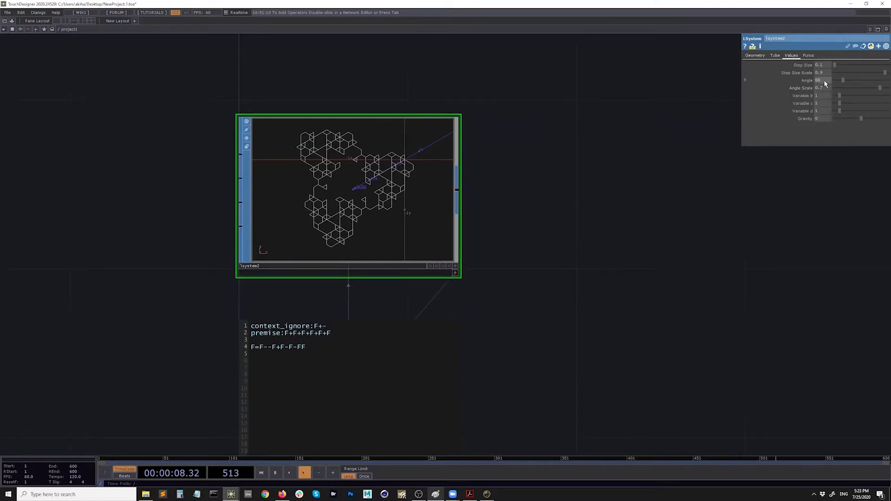
left_click(838, 80)
left_click_drag(838, 82, 806, 83)
type("45")
key("Return")
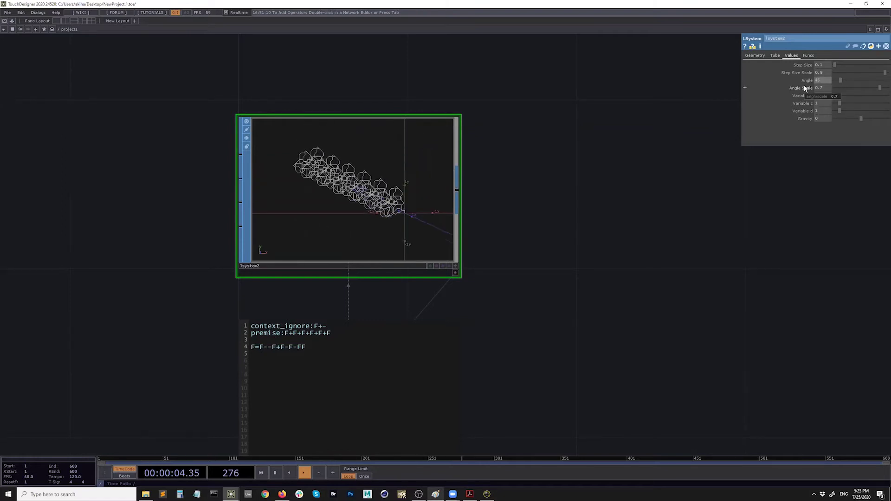
Remove the final F from the rule so that it reads F=F--F+F-F-F, and examine the pattern up close.
left_click(308, 349)
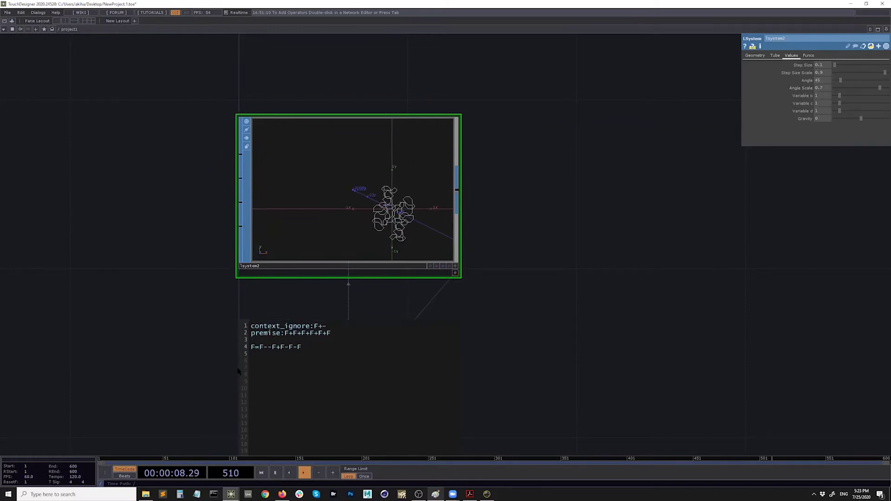
scroll(385, 226, "up", 2)
scroll(385, 226, "up", 1)
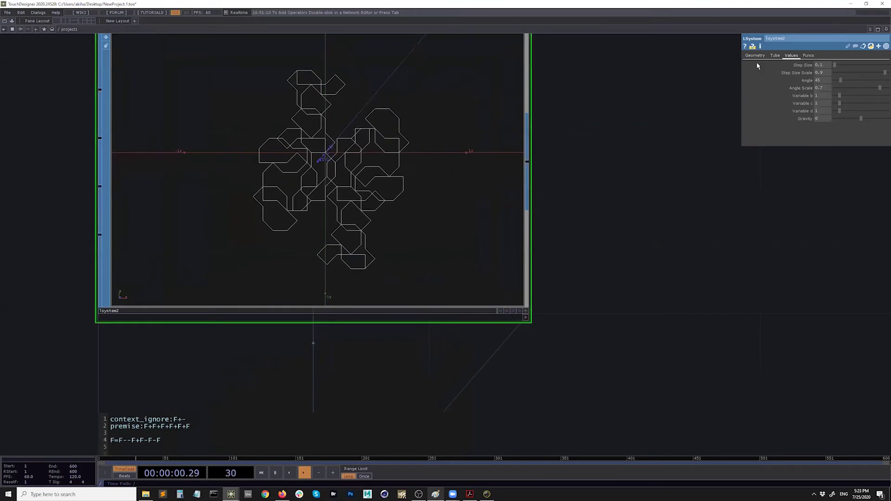
Try an angle of 120 on the second LSystem, and finally set its angle to 60.
type("0")
key("Return")
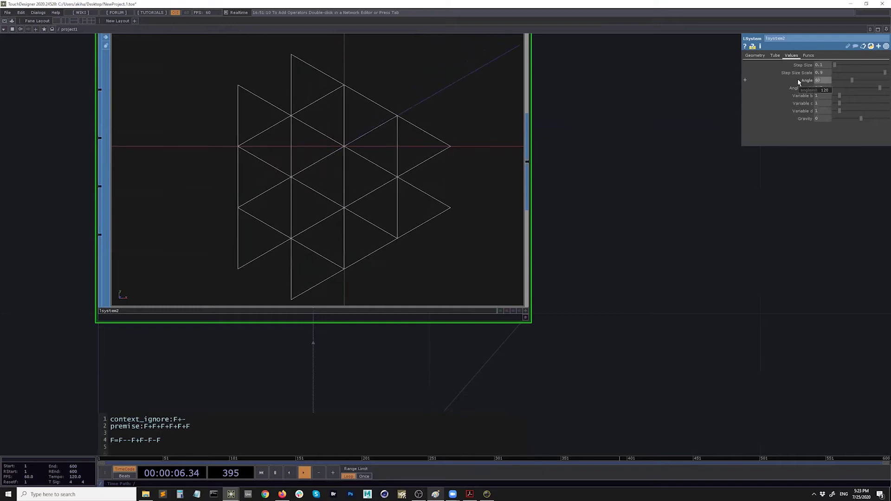
key("Return")
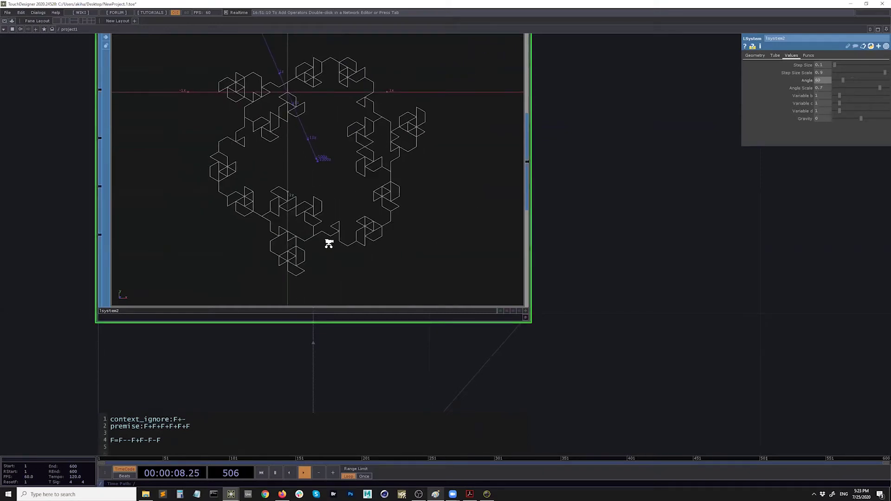
Leave editing of the second rules DAT and add a Geometry COMP connected to the second LSystem's output.
scroll(329, 243, "down", 5)
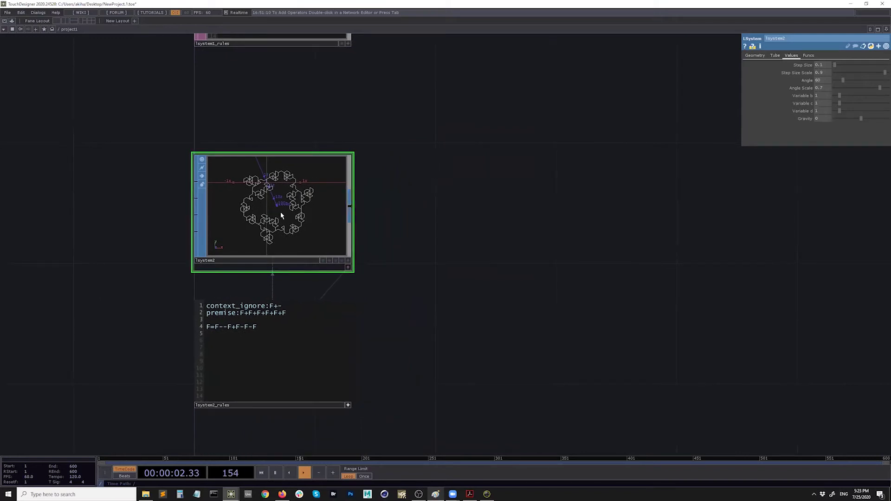
left_click(348, 406)
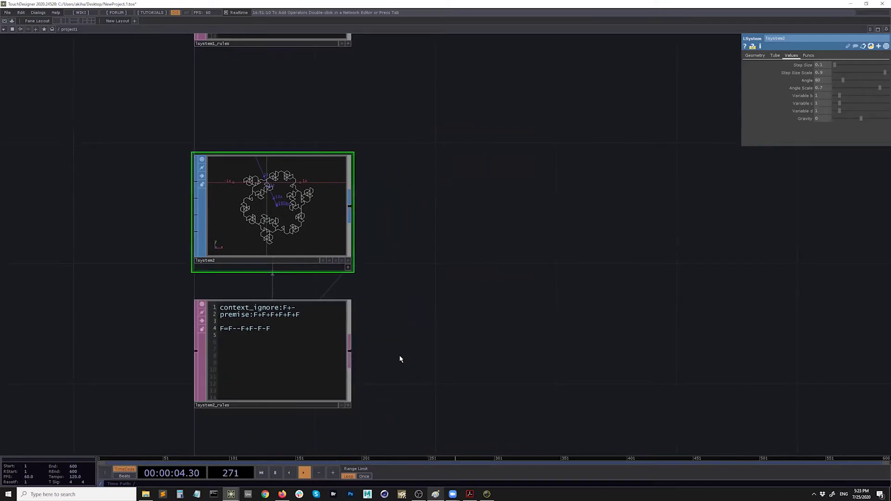
key("Tab")
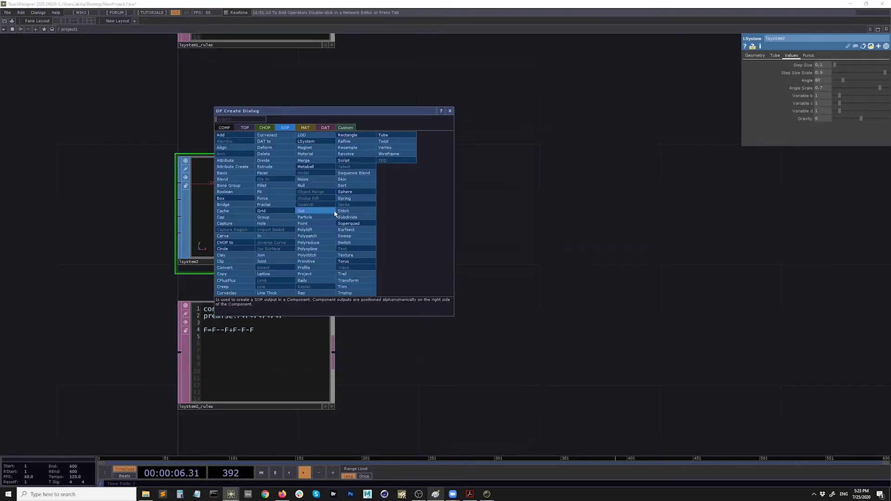
left_click(512, 262)
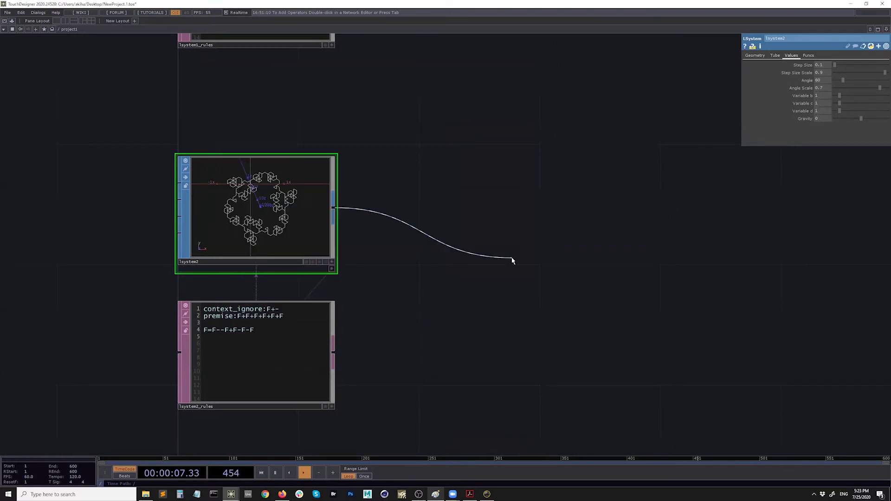
right_click(334, 212)
left_click(223, 125)
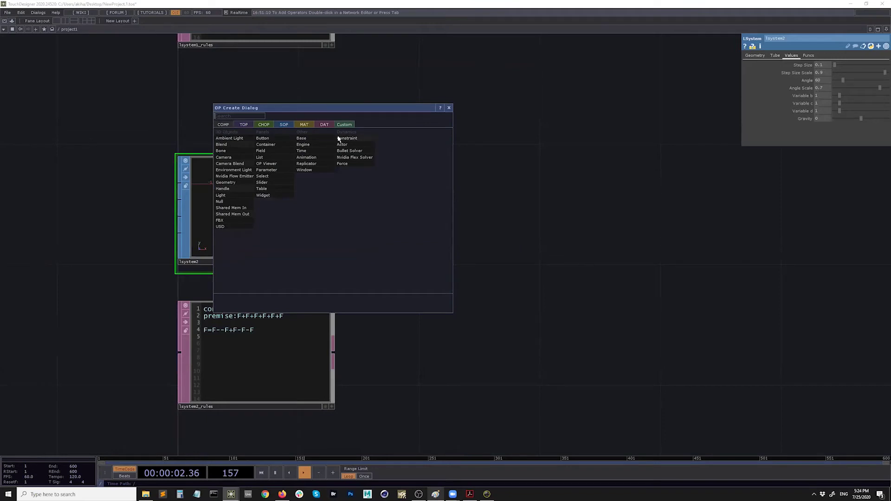
left_click(228, 182)
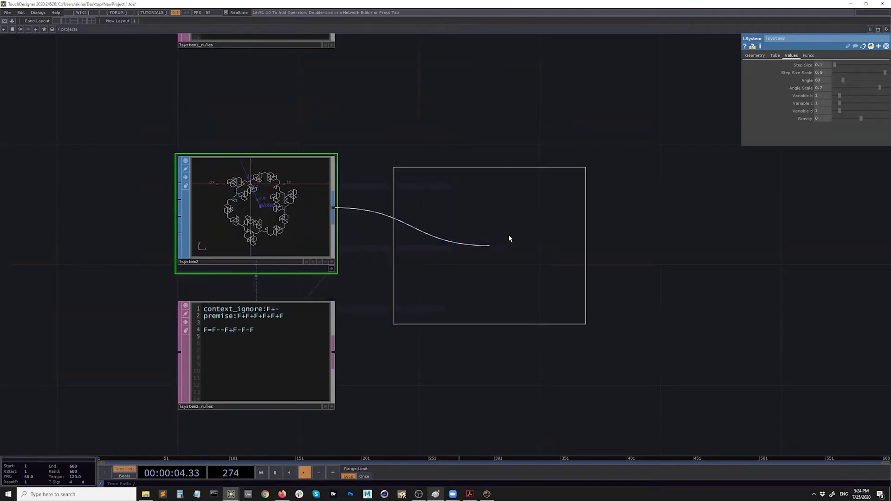
left_click(485, 208)
Add a Camera COMP above and beyond the Geometry COMP in the network.
left_click_drag(497, 340, 342, 337)
scroll(343, 337, "down", 3)
left_click_drag(446, 294, 412, 293)
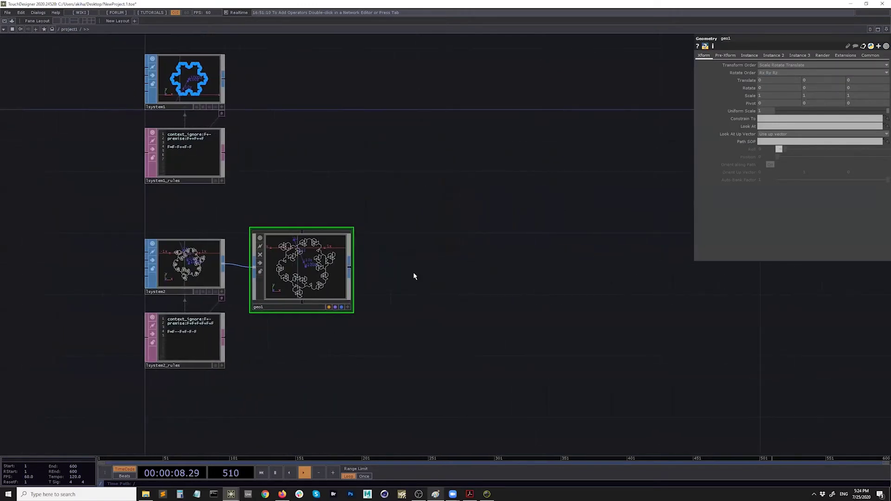
key("Tab")
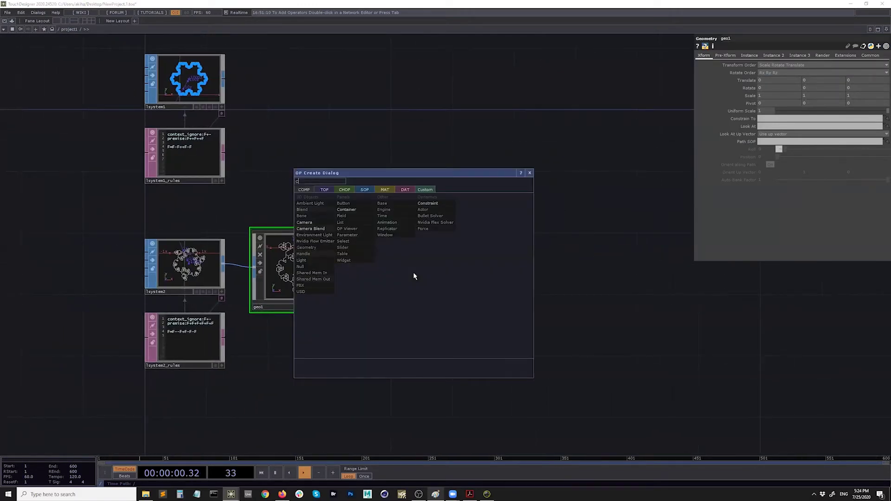
left_click(314, 223)
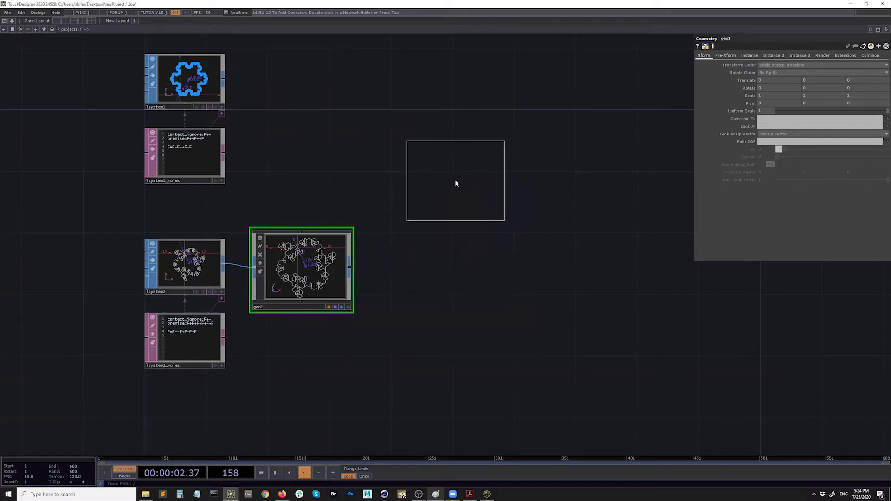
left_click(455, 179)
Add a Render TOP below the camera, and move both farther from the Geometry COMP to leave a gap.
key("Tab")
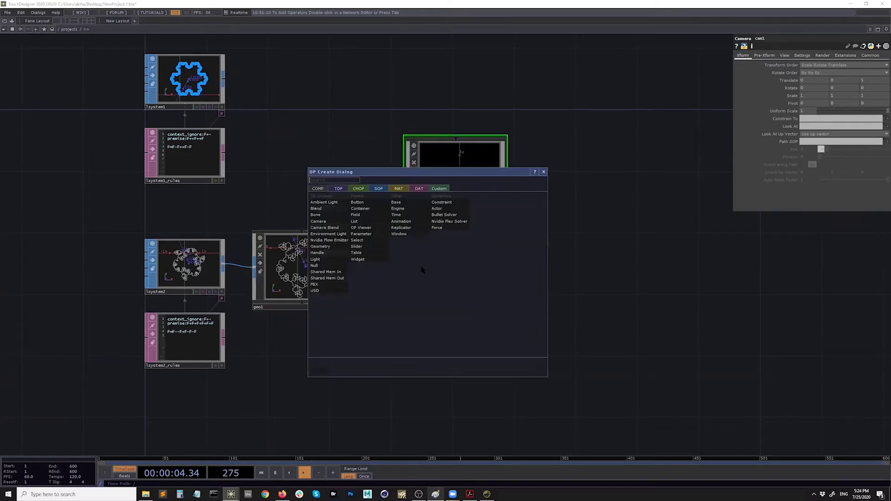
left_click(343, 188)
type("ren")
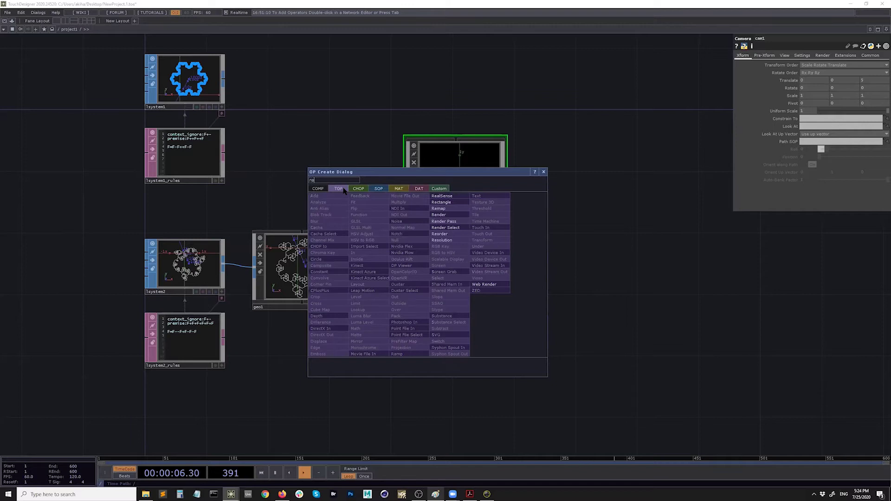
left_click(449, 216)
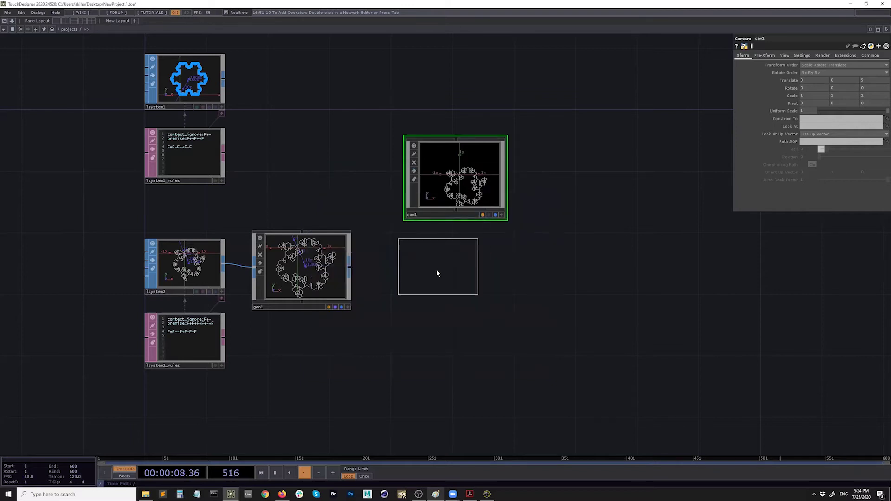
left_click(439, 276)
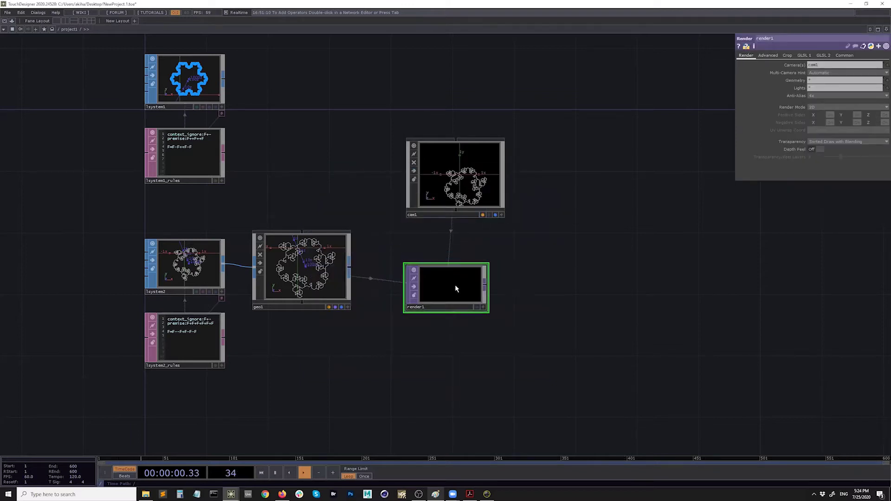
left_click_drag(450, 286, 435, 285)
left_click_drag(455, 187, 439, 187)
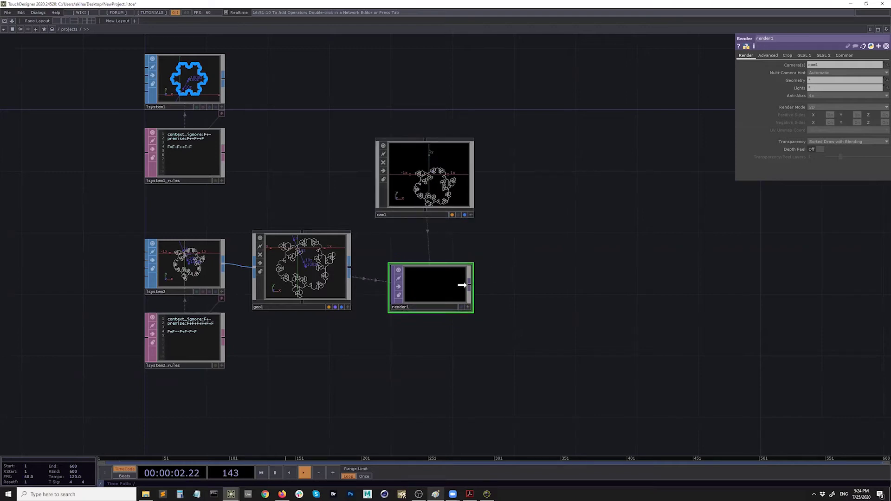
left_click_drag(460, 284, 553, 269)
left_click_drag(428, 179, 521, 178)
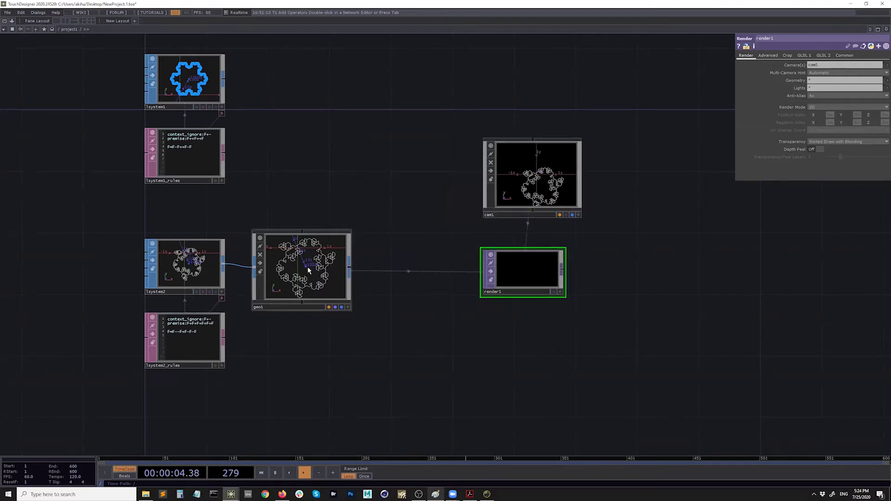
Add a Line MAT between the Geometry COMP and the Render TOP and assign it as the geometry's material.
double_click(385, 233)
left_click(354, 146)
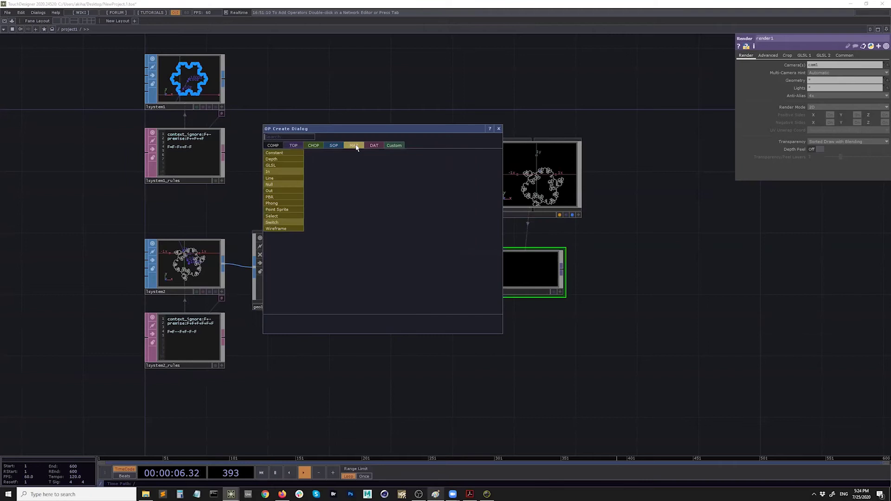
left_click(279, 181)
left_click(409, 283)
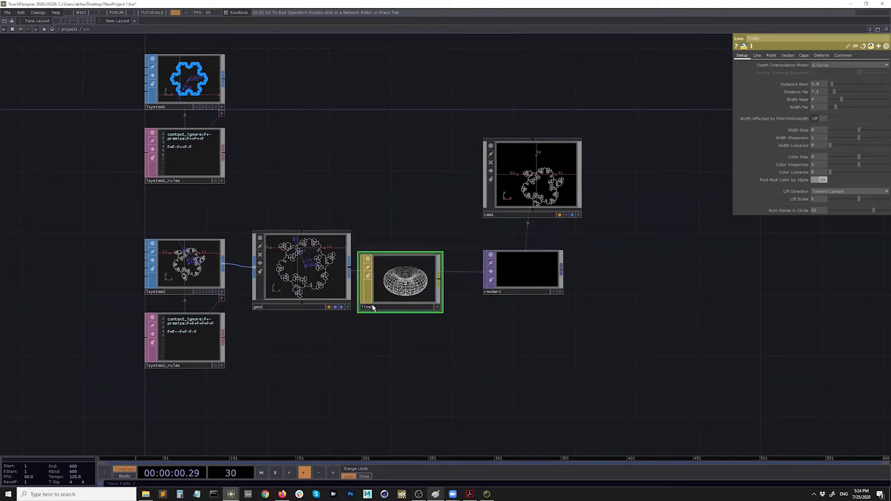
left_click_drag(399, 286, 321, 261)
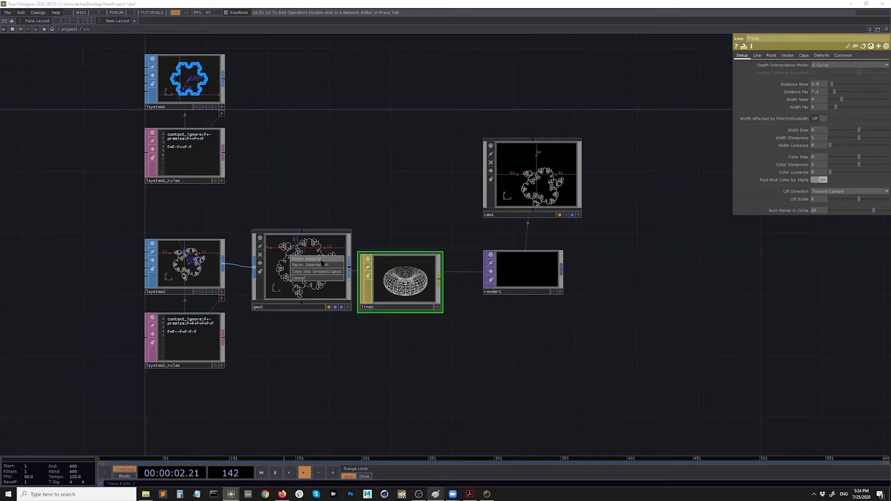
left_click(321, 261)
Display the Render TOP's output as the network background.
left_click_drag(539, 308, 509, 307)
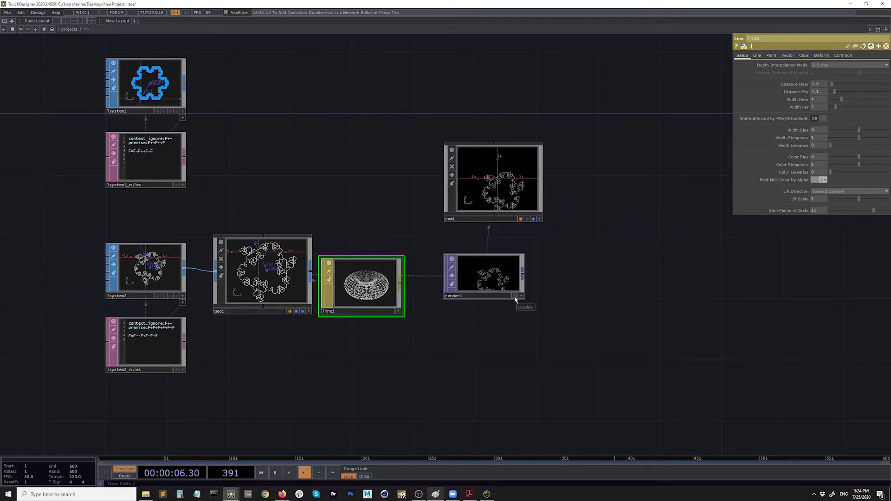
left_click(515, 299)
left_click_drag(441, 263, 405, 266)
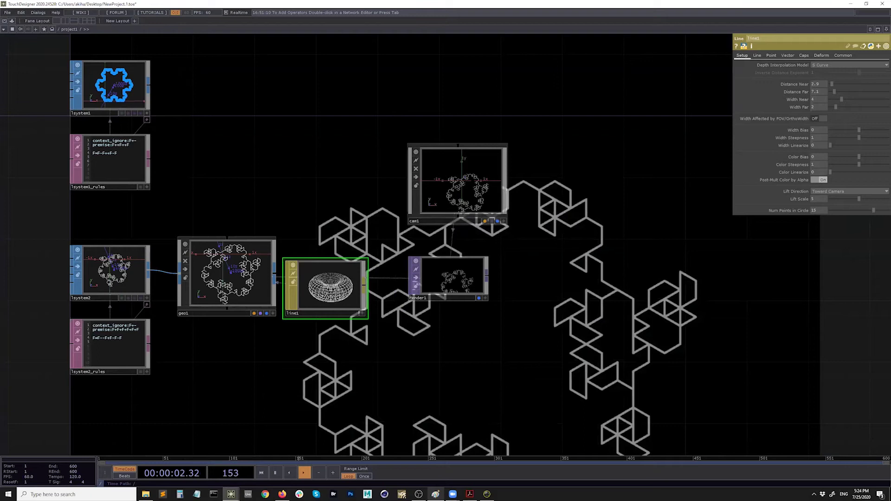
Try a different generations value on the second LSystem while watching the rendered pattern.
left_click(111, 271)
left_click(756, 55)
left_click(822, 70)
mouse_move(822, 66)
left_mouse_down()
mouse_move(840, 66)
mouse_move(819, 65)
left_mouse_up()
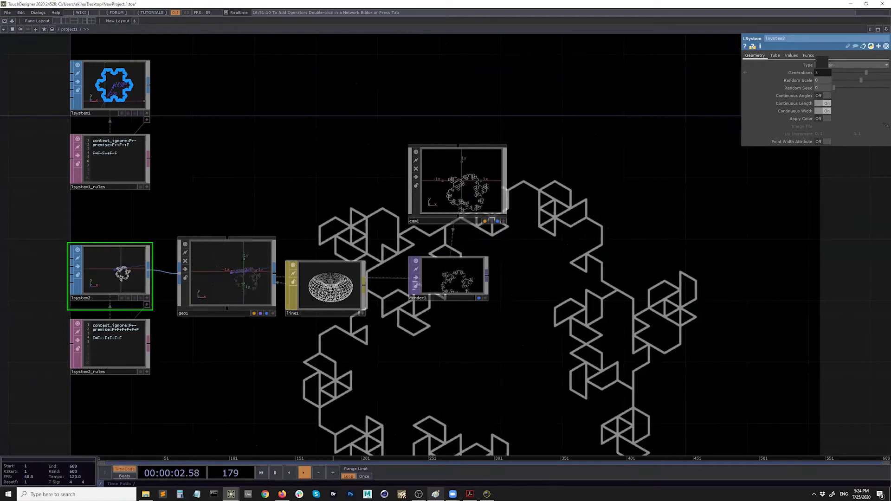
Set the Render TOP's resolution to 1280 by 1280.
left_click(458, 278)
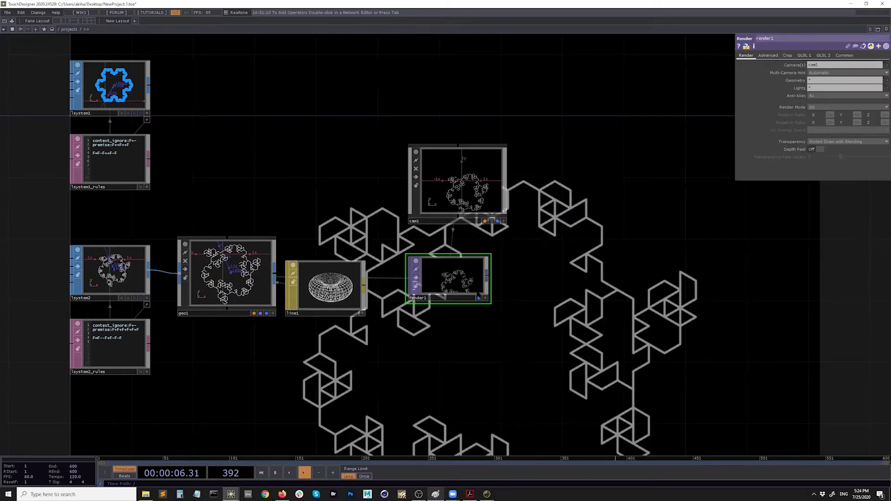
left_click(843, 55)
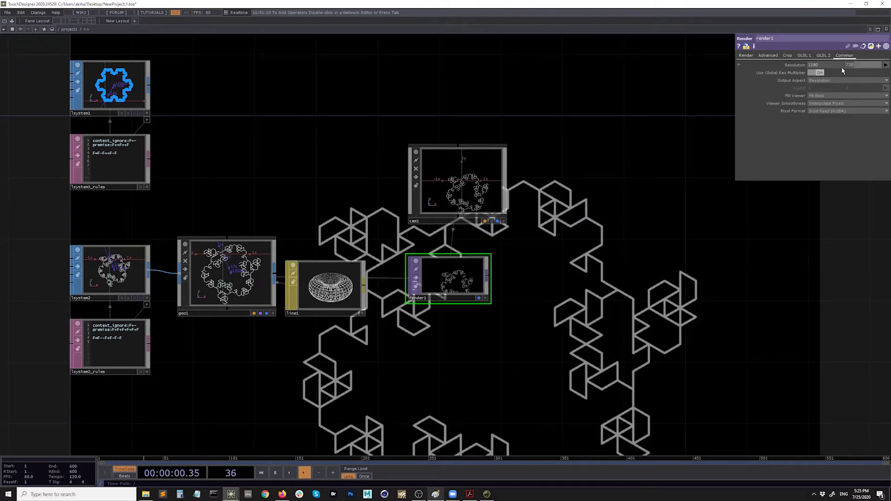
type("128")
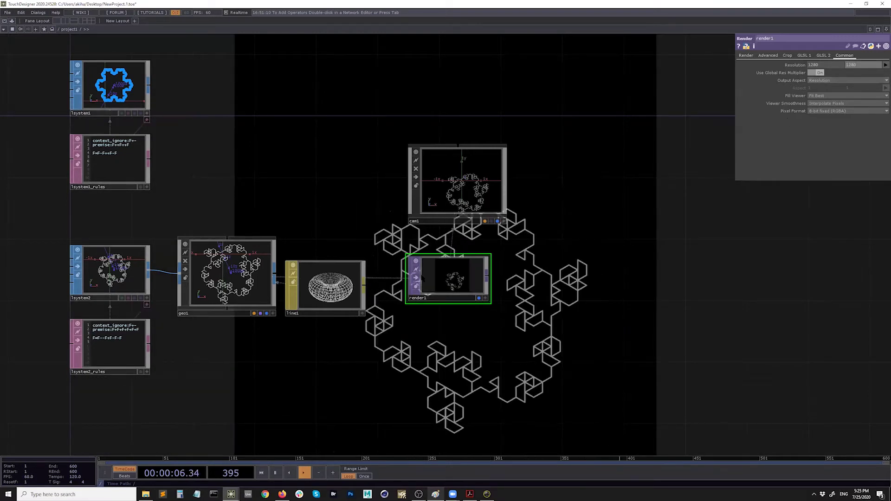
Increase the second LSystem's generations, trying a higher value and finally setting it to 4.
left_click_drag(524, 303, 439, 259)
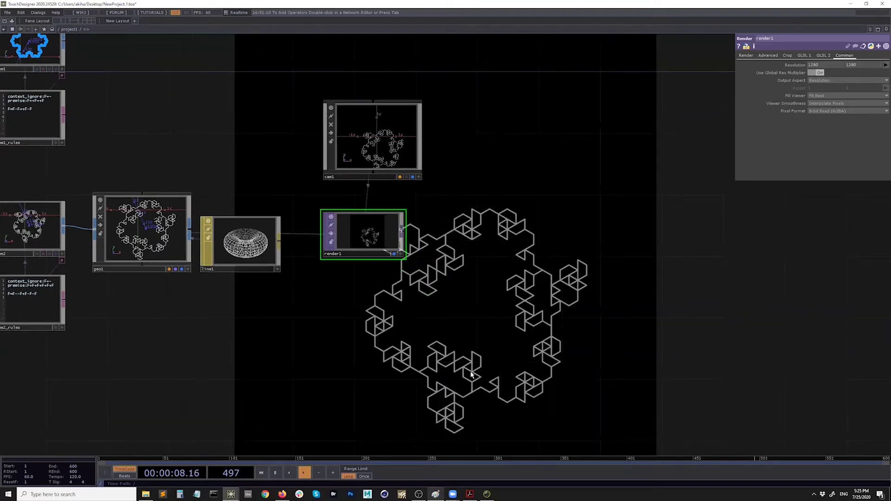
left_click_drag(371, 301, 502, 329)
left_click(187, 244)
left_click_drag(289, 301, 376, 454)
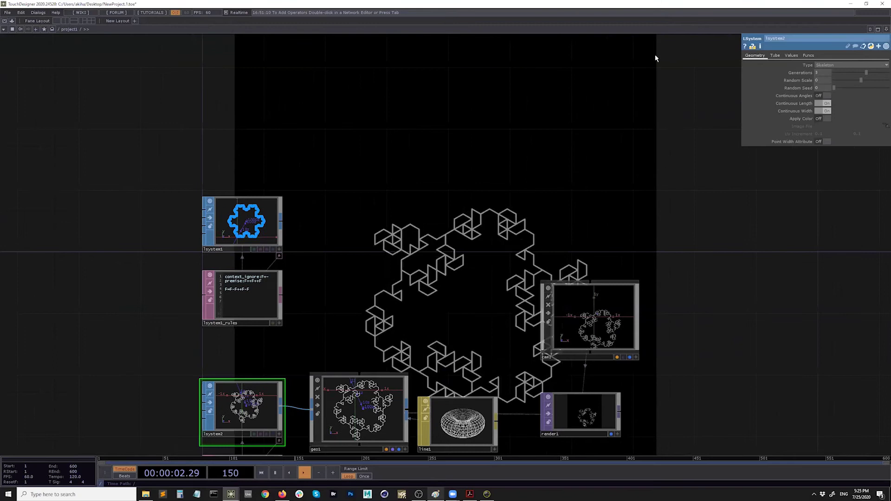
middle_click_drag(828, 68, 843, 68)
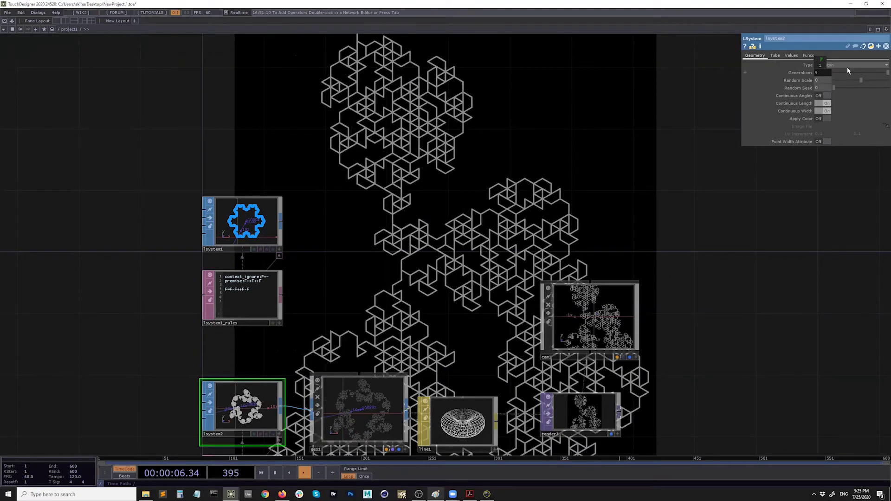
scroll(287, 432, "up", 5)
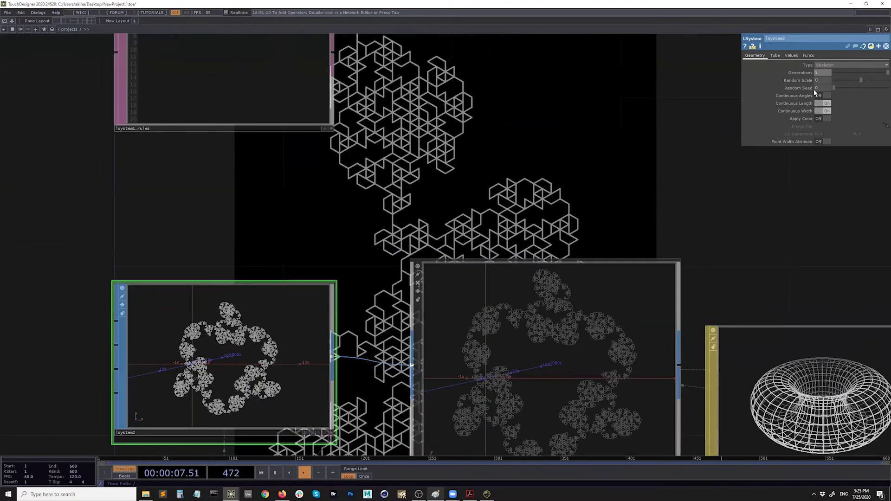
middle_click_drag(824, 73, 816, 69)
Move the Geometry, Line material, Camera and Render operators away from the second LSystem to make room before the geometry.
left_click_drag(470, 233, 300, 241)
scroll(300, 244, "down", 5)
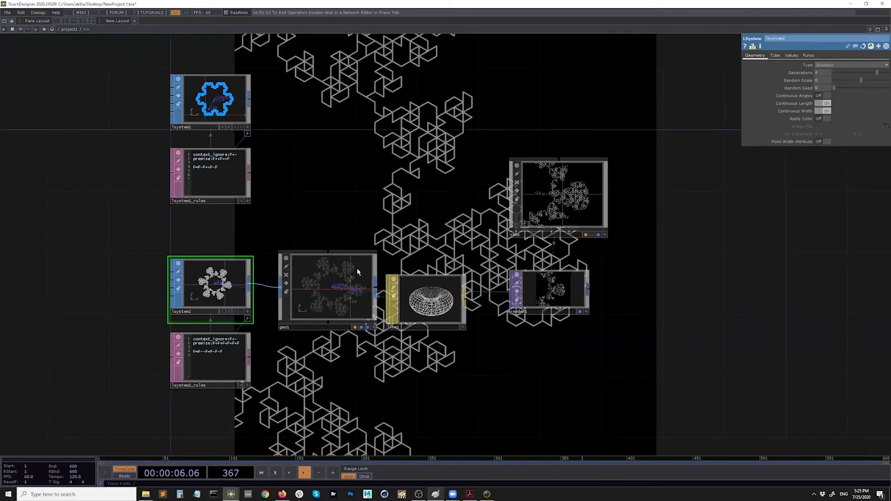
middle_click_drag(405, 321, 286, 320)
middle_click_drag(228, 355, 291, 339)
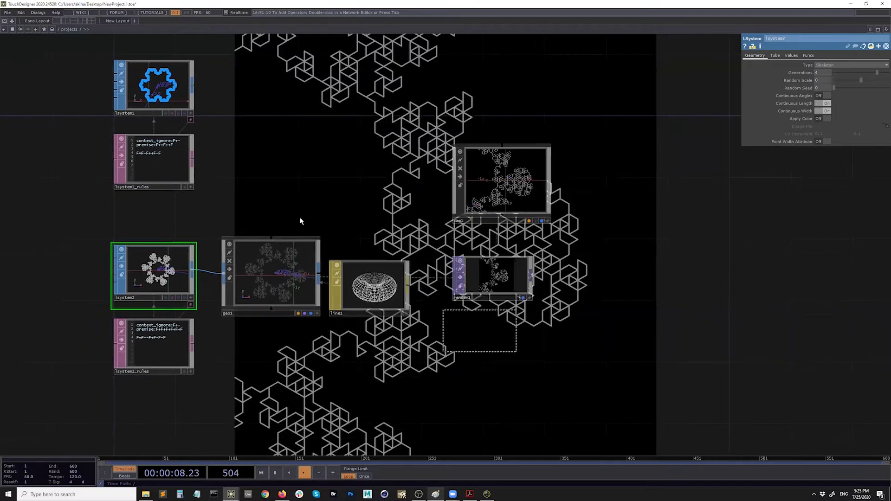
left_click(246, 253)
left_click_drag(286, 289, 439, 289)
middle_click_drag(186, 277, 250, 266)
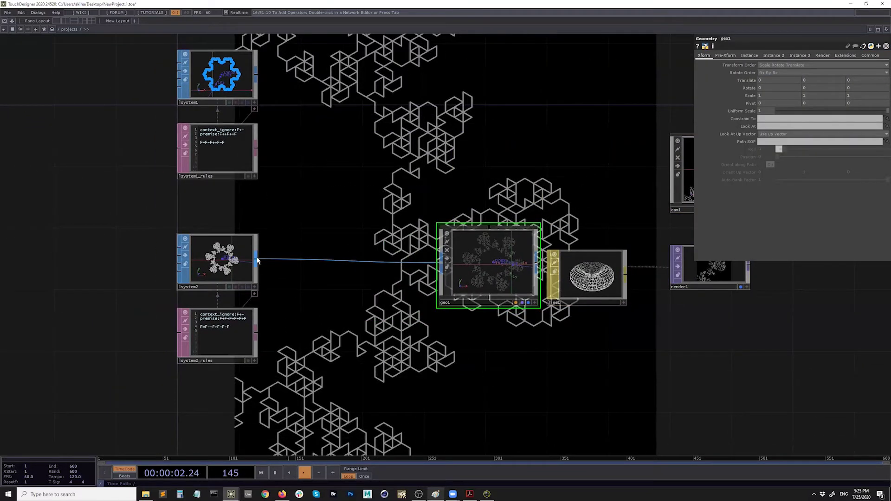
Insert a Transform SOP between the second LSystem and the Geometry COMP.
right_click(258, 261)
type("tr")
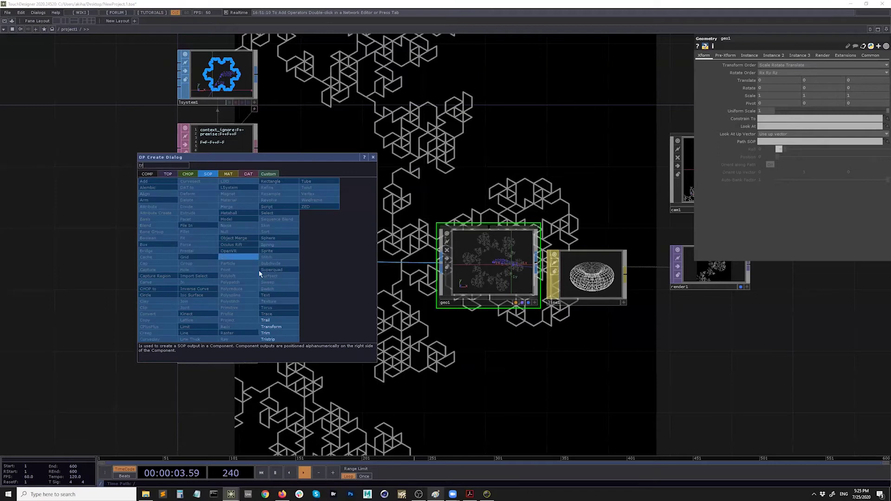
left_click(271, 327)
left_click(341, 263)
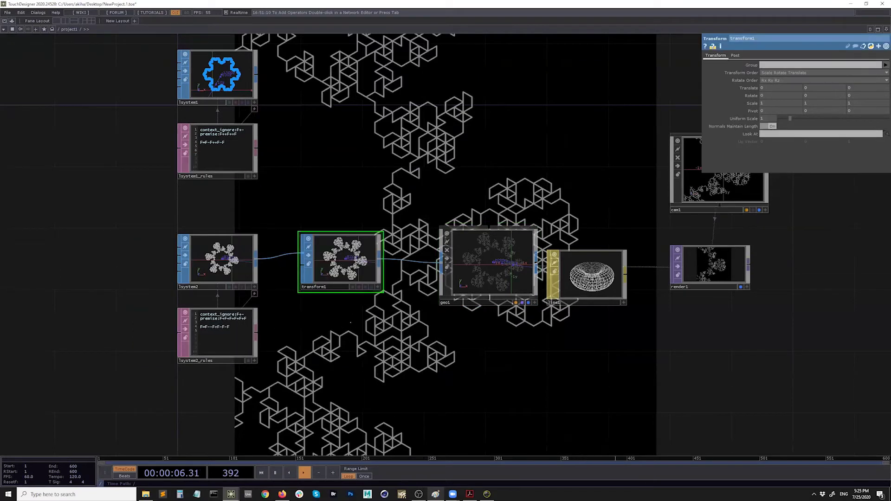
Add a Box SOP below the second LSystem's rules and connect it to the Transform SOP's second input as reference.
left_click_drag(347, 318, 347, 280)
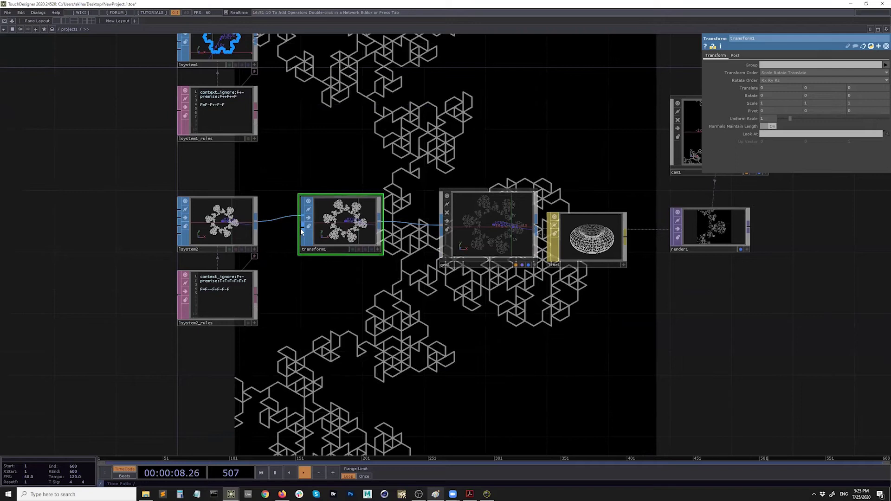
key("Tab")
type("box")
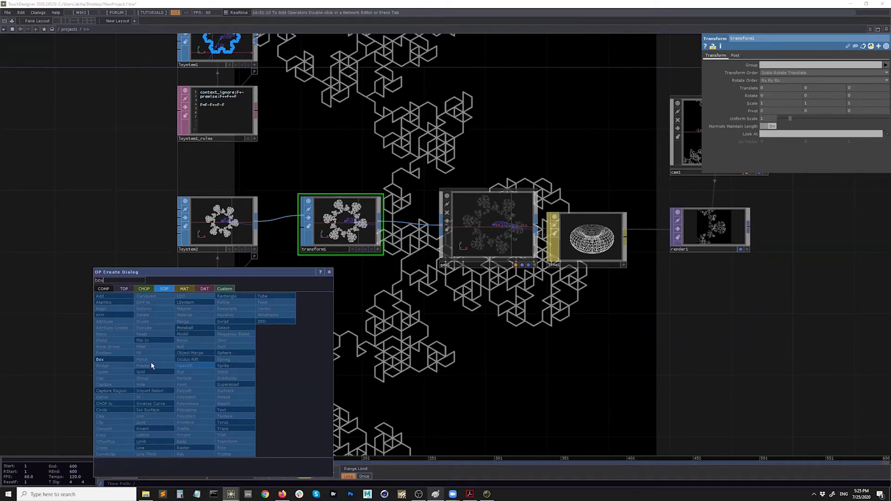
left_click(106, 360)
left_click(218, 390)
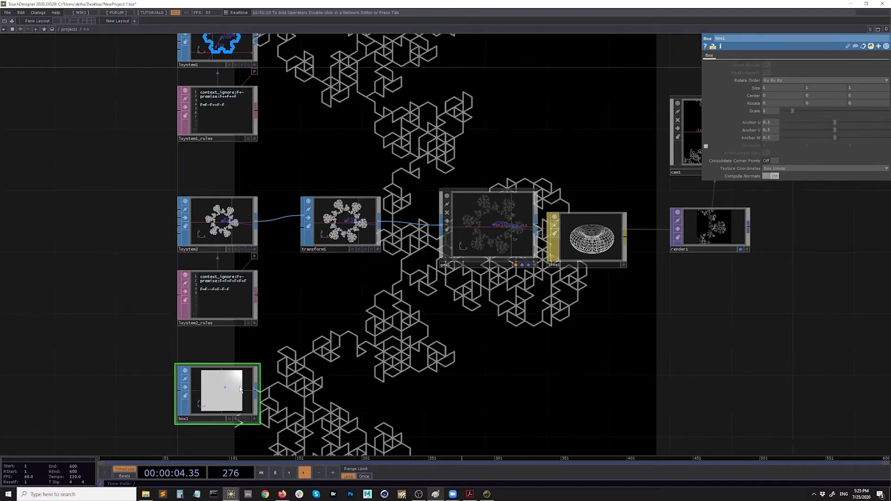
left_click_drag(256, 397, 298, 233)
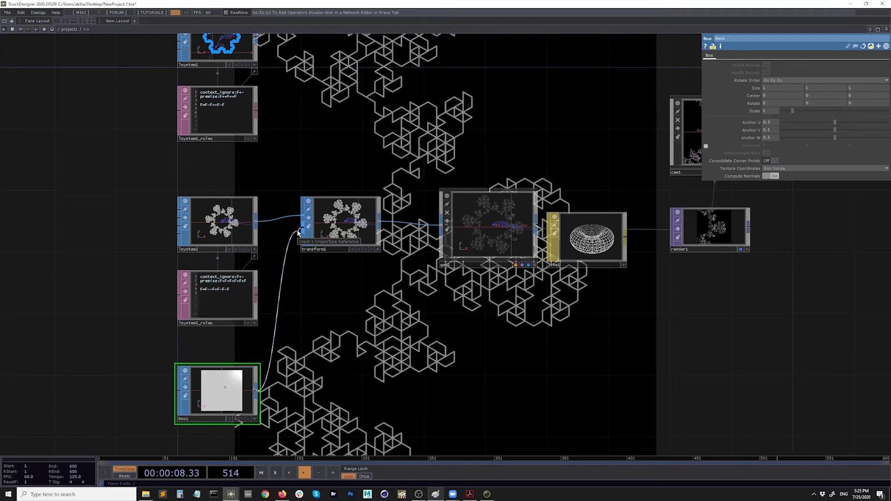
left_click(298, 233)
Set the Transform SOP's Post Translate X, Y and Z to Reference Input and its Post Scale to Reference.
left_click_drag(355, 298, 350, 325)
left_click(341, 251)
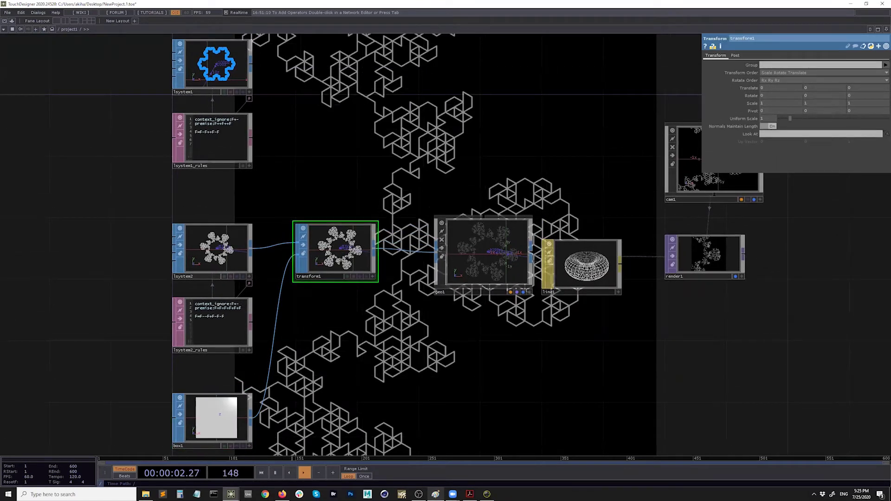
left_click(737, 56)
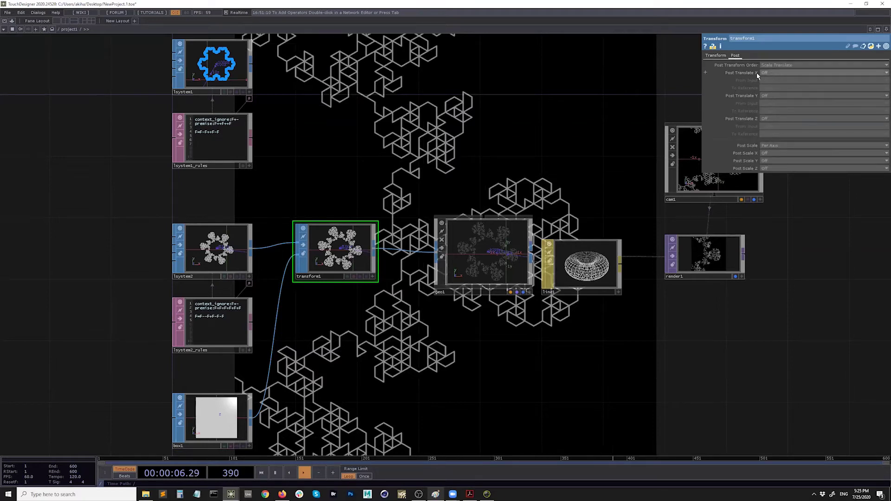
left_click(769, 73)
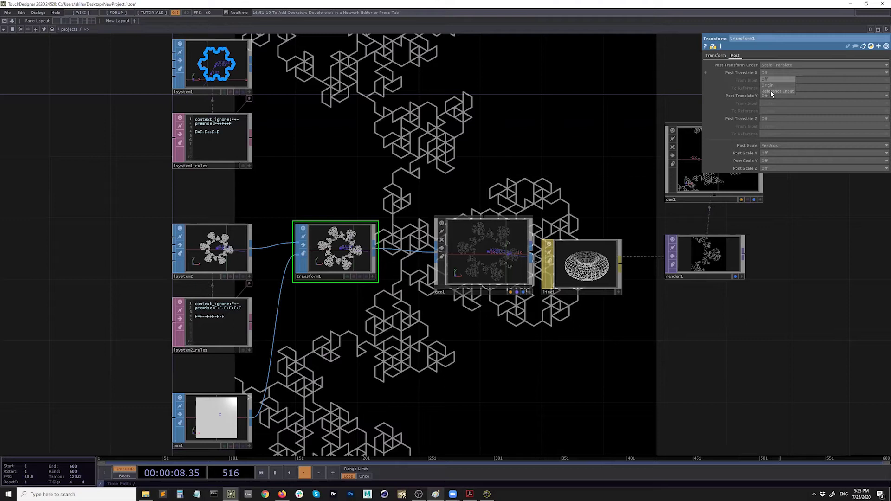
left_click(772, 92)
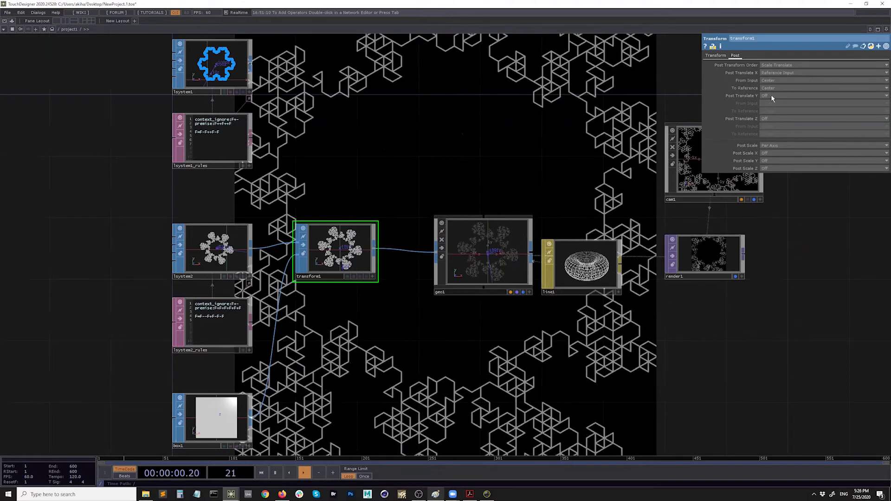
left_click(772, 97)
left_click(781, 114)
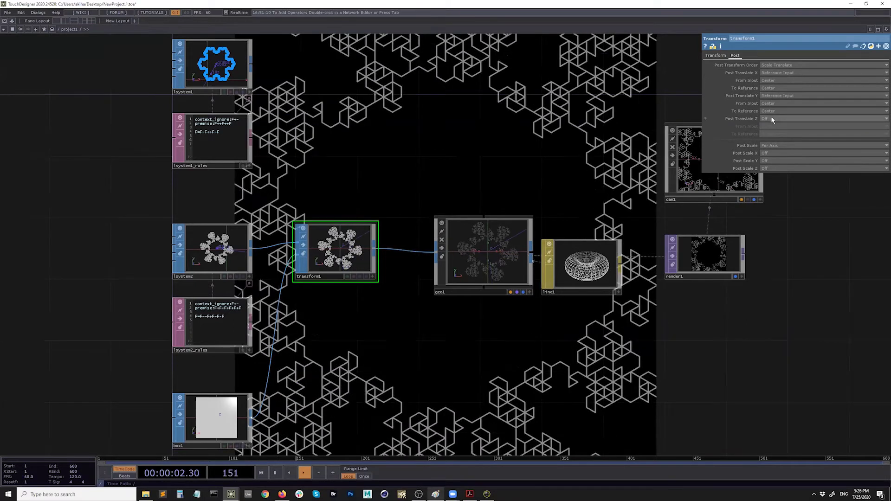
left_click(772, 120)
left_click(772, 137)
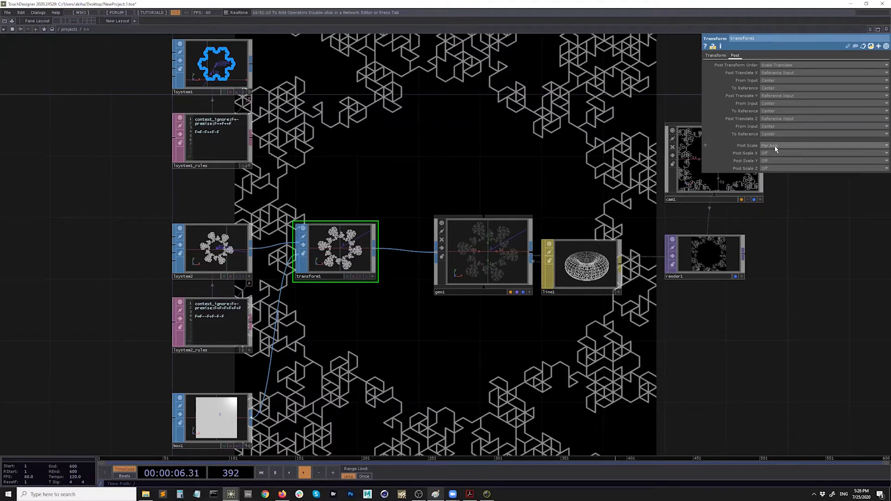
left_click(777, 162)
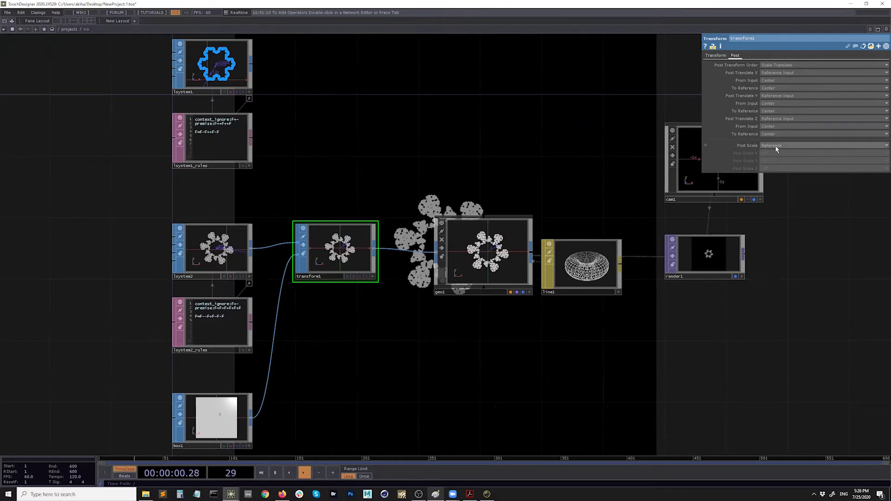
Set the second LSystem's generations to 3.
left_click_drag(550, 156, 506, 152)
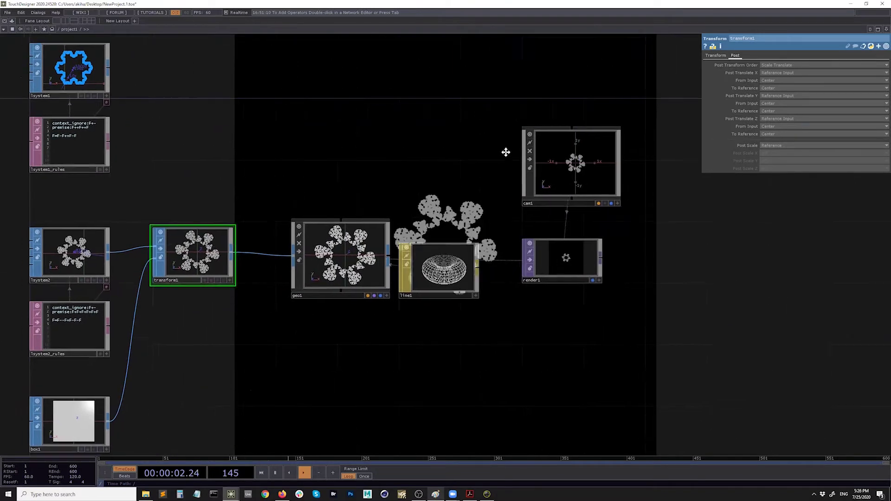
left_click_drag(272, 246, 300, 321)
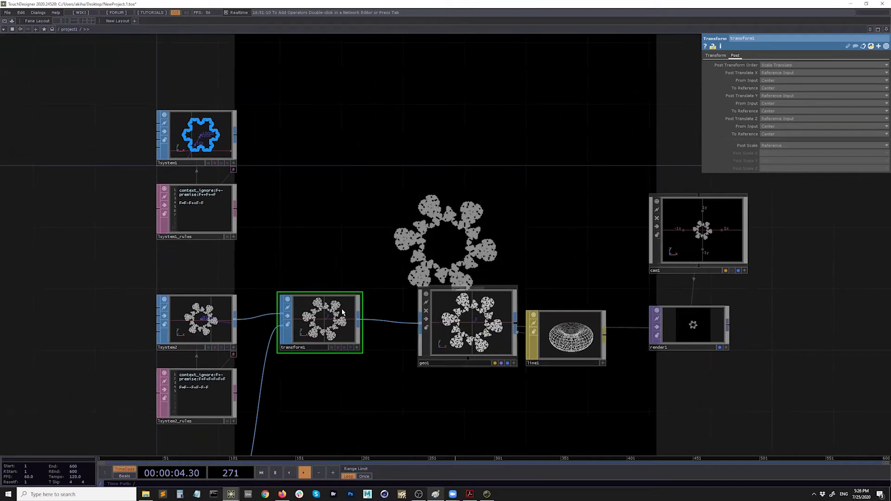
left_click(197, 324)
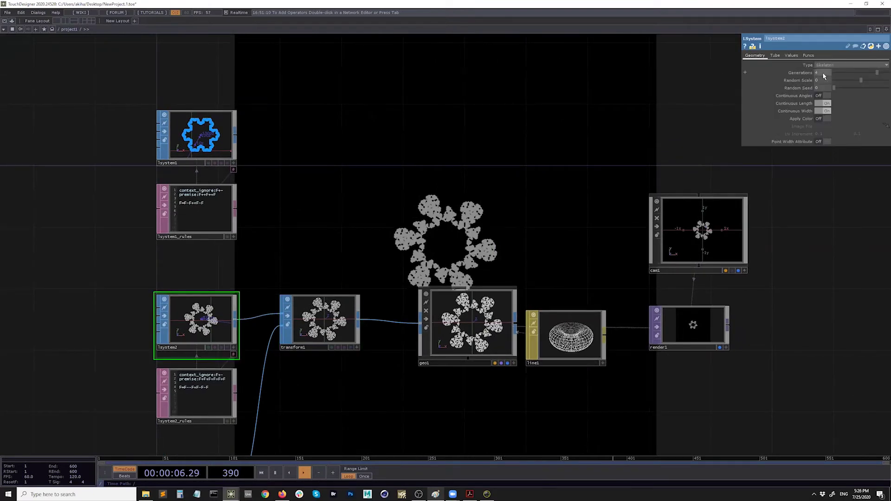
mouse_move(825, 73)
left_mouse_down()
mouse_move(809, 72)
mouse_move(820, 73)
left_mouse_up()
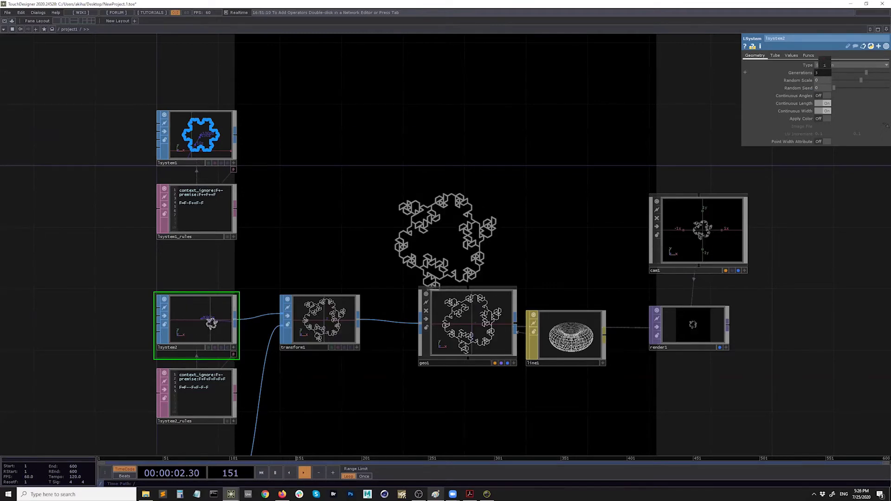
Switch the camera's projection to Orthographic and set its Ortho Width to 1.
left_click_drag(310, 352, 236, 277)
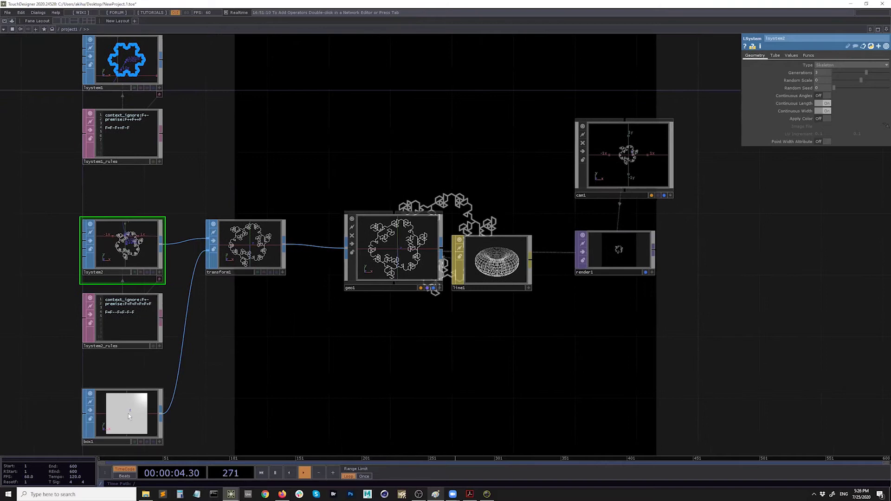
left_click(146, 423)
left_click_drag(475, 350, 328, 376)
left_click_drag(398, 221, 427, 282)
left_click(511, 242)
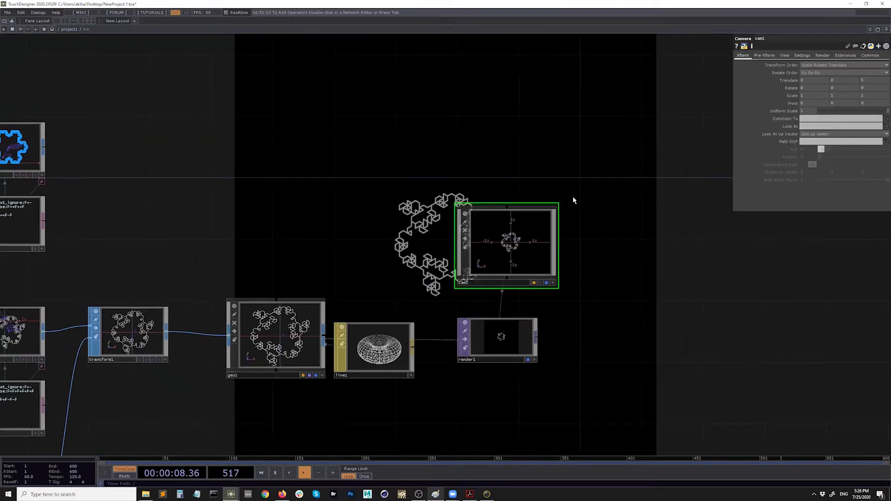
left_click(785, 55)
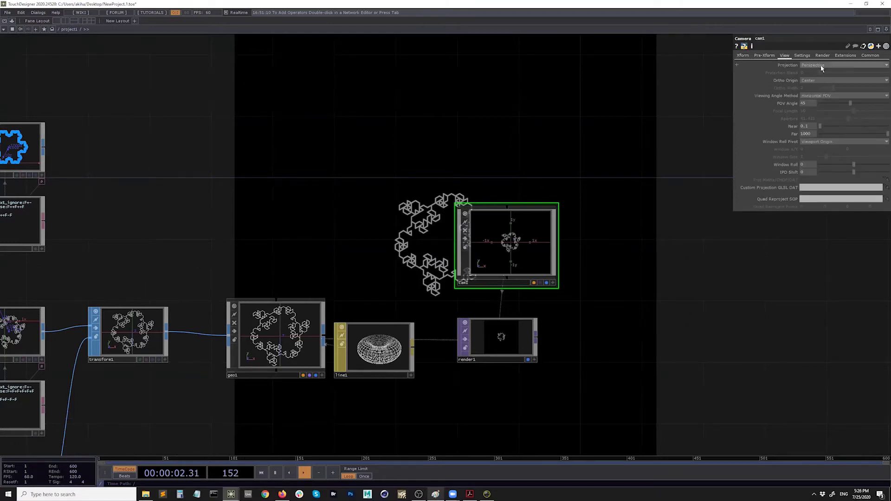
left_click(822, 66)
left_click(823, 78)
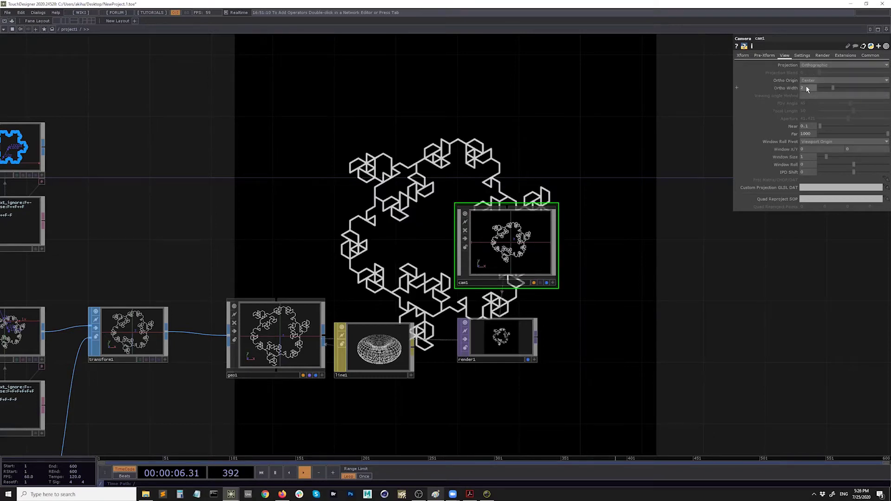
key("Return")
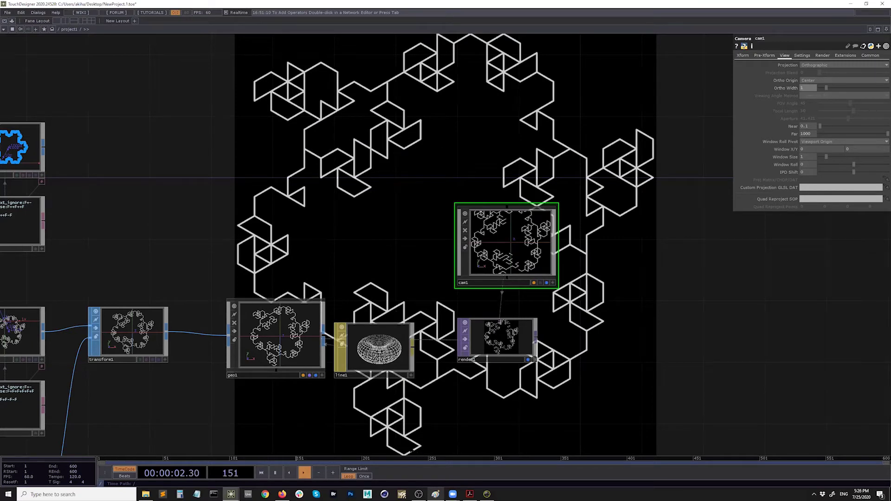
Thin the Line material's lines by trying lower Width Near values and finally setting it to 1.5.
left_click(379, 362)
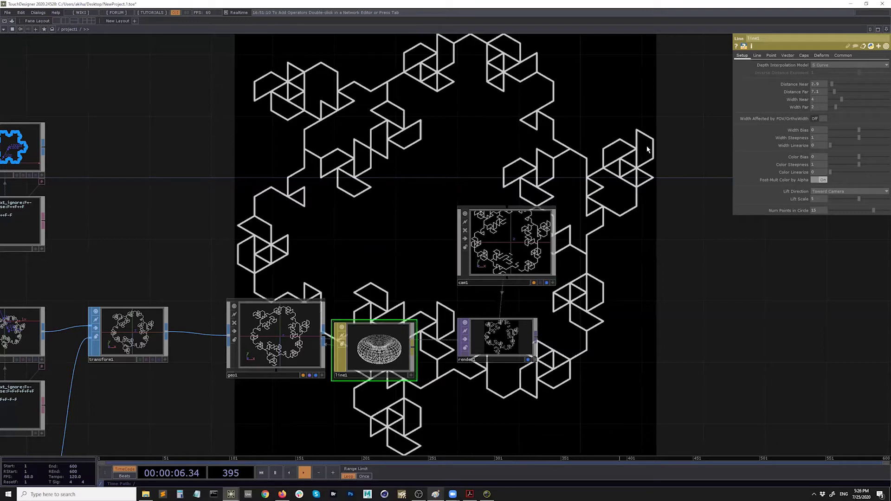
left_click(757, 56)
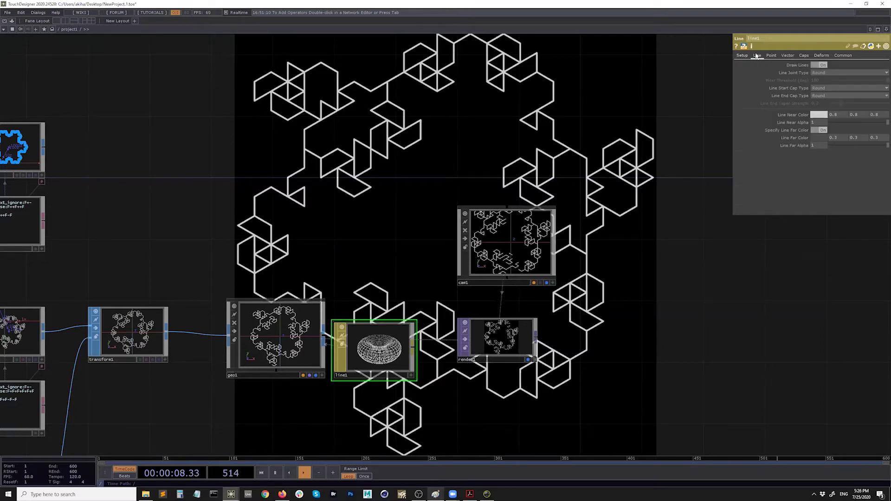
left_click(774, 56)
left_click(787, 56)
left_click(803, 56)
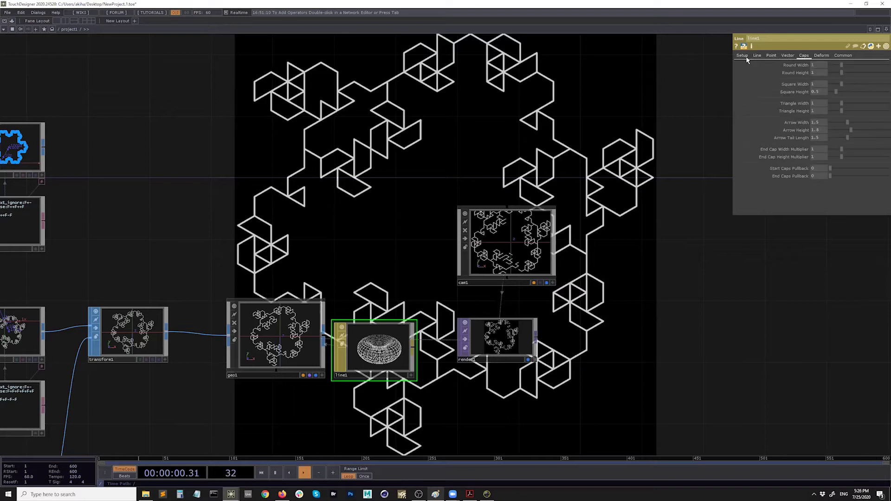
left_click(745, 56)
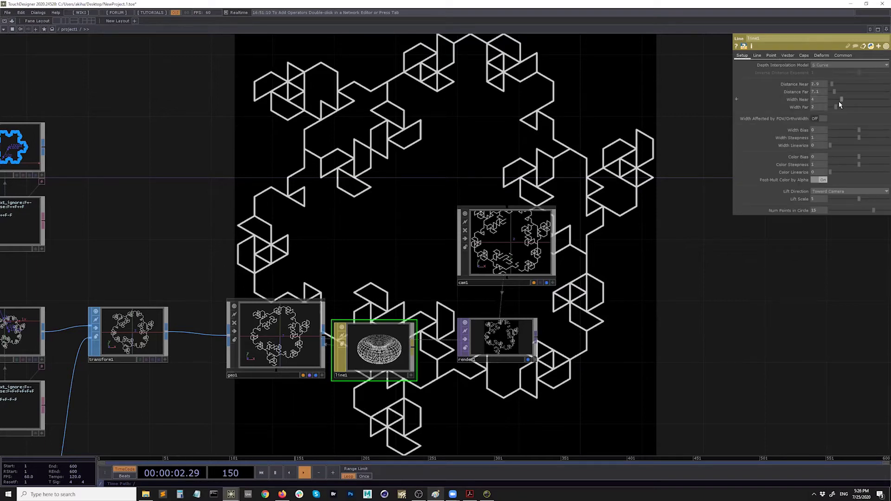
left_click_drag(840, 103, 837, 108)
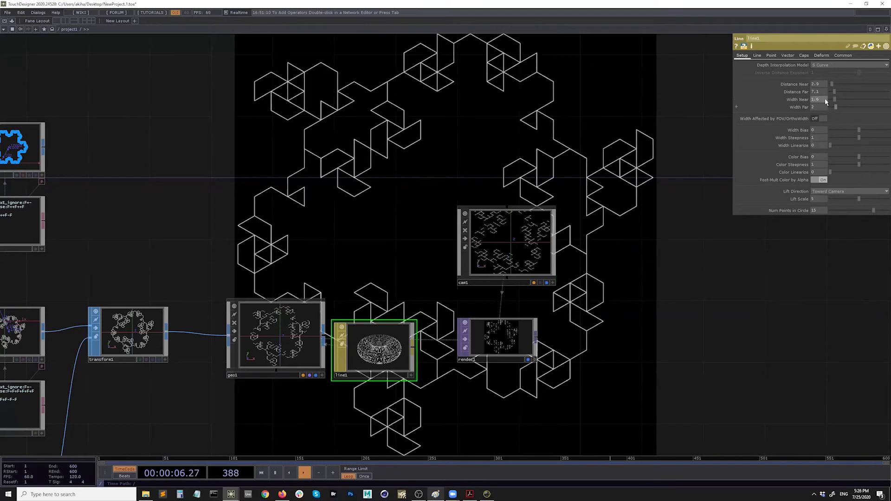
type("1")
key("Return")
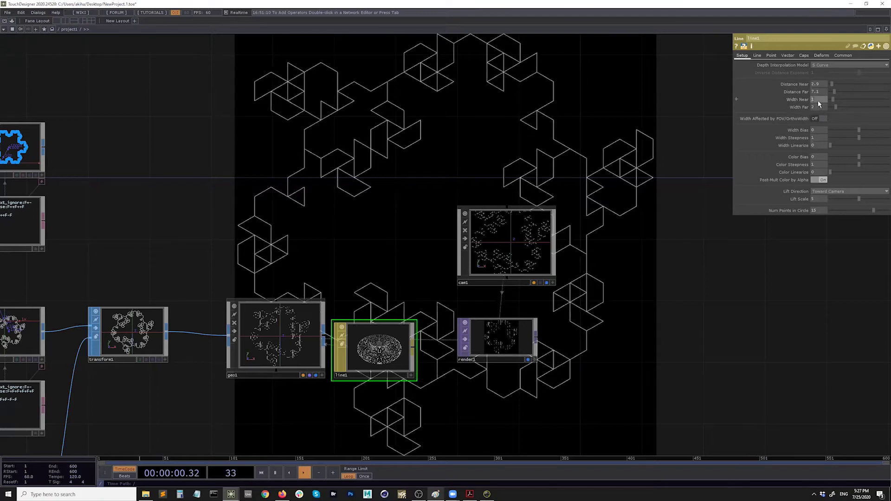
type("5")
key("Return")
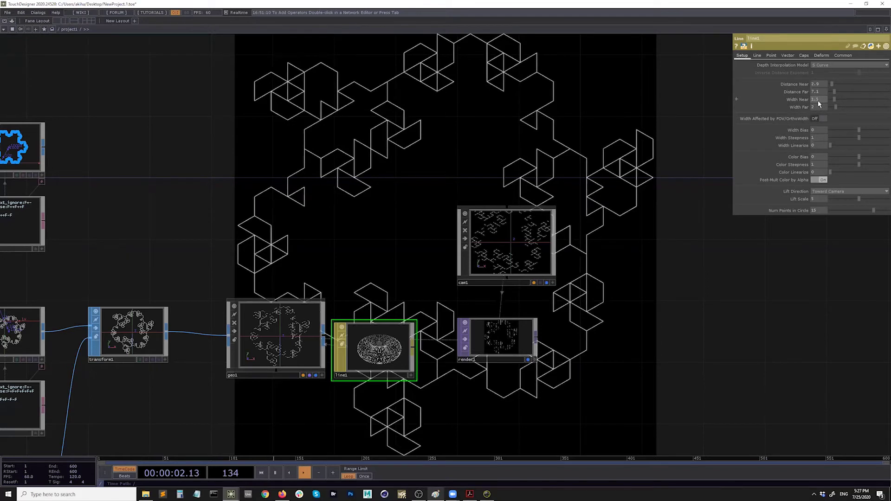
Move the first LSystem and its rules DAT together, farther up and away from the second LSystem.
left_click_drag(174, 244, 450, 283)
right_click_drag(384, 154, 264, 319)
left_click_drag(304, 280, 349, 284)
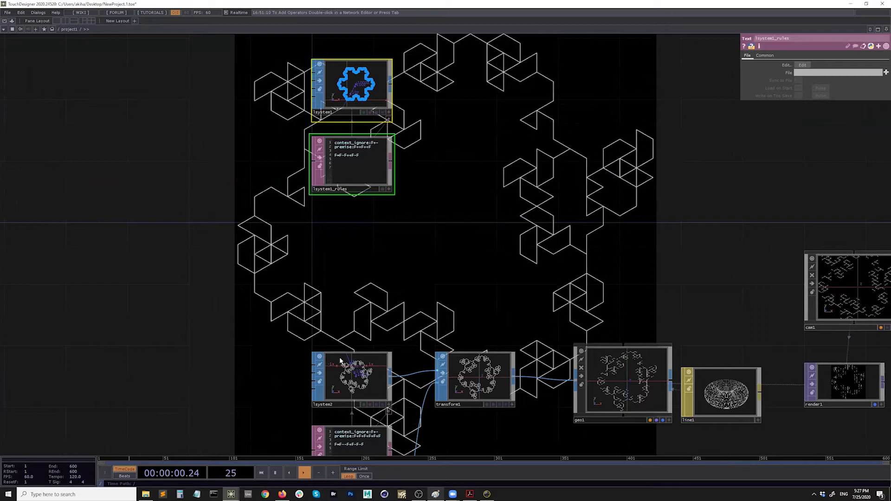
Lower the second LSystem's generations to 0.
left_click(369, 383)
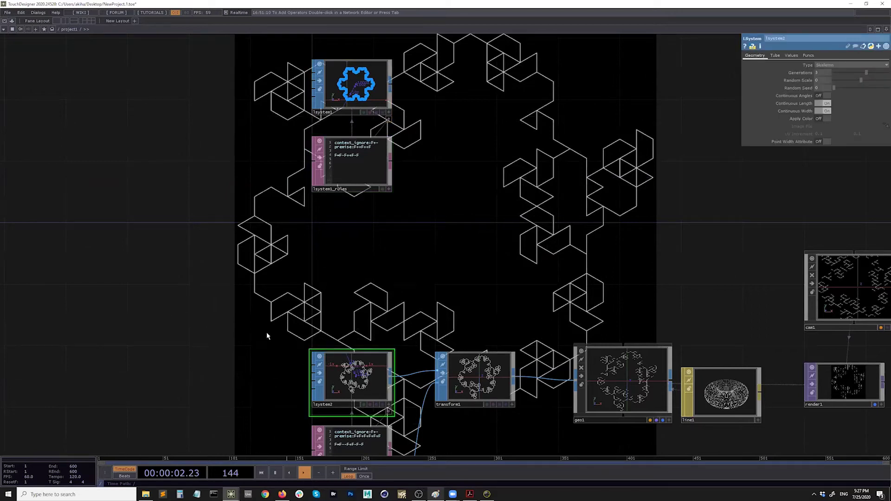
left_click_drag(860, 75, 829, 87)
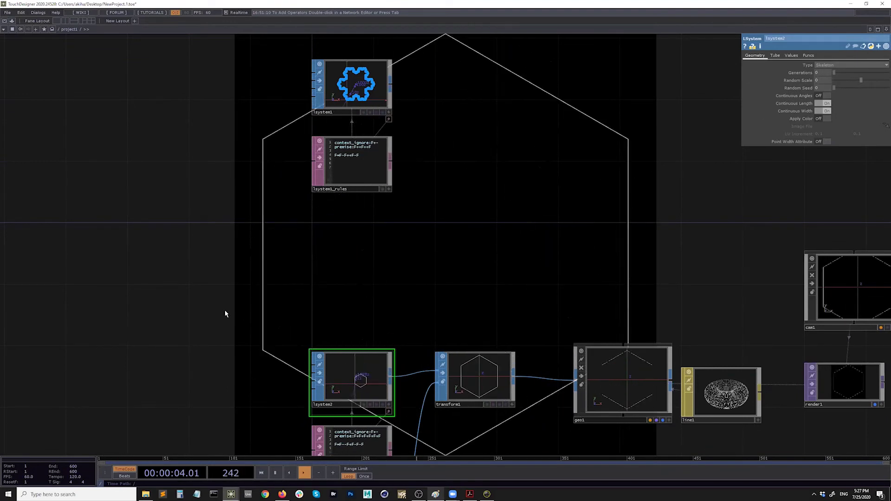
Add an LFO CHOP in the empty network area to the left of the second LSystem.
key("Tab")
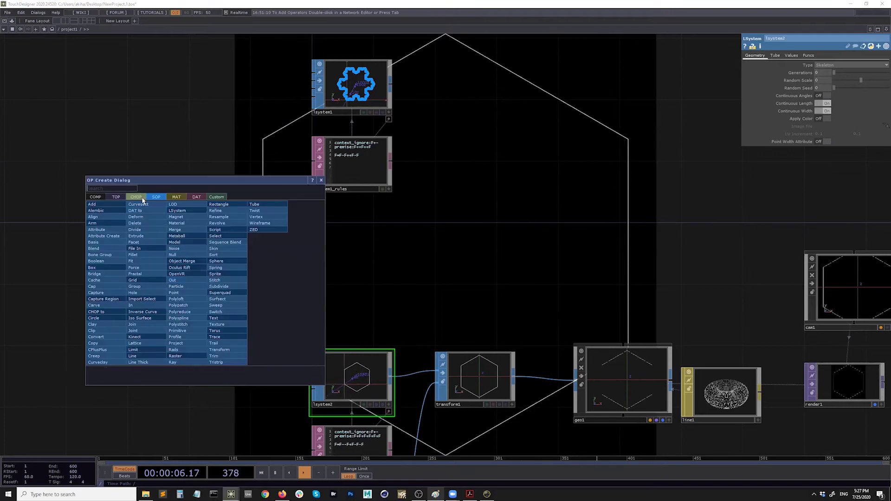
left_click(136, 197)
type("lfo")
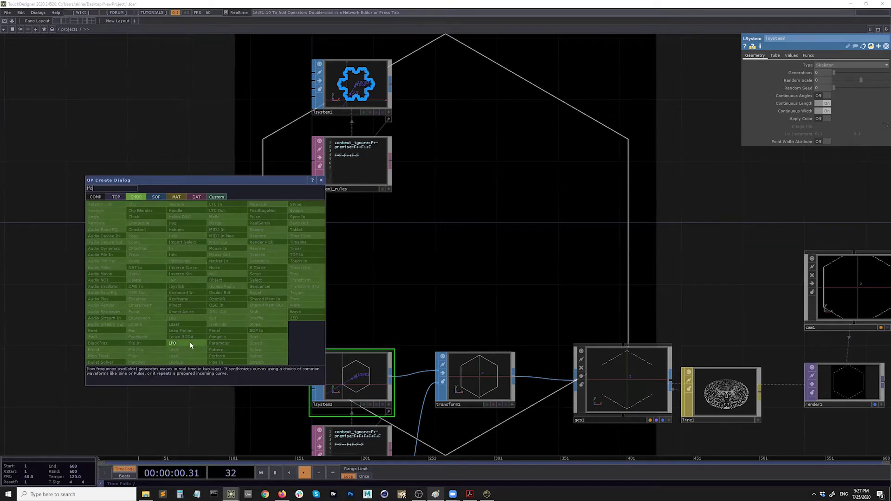
left_click(191, 343)
left_click(120, 295)
Append a Math CHOP to the LFO CHOP's output.
left_click_drag(216, 299, 320, 302)
scroll(352, 309, "up", 3)
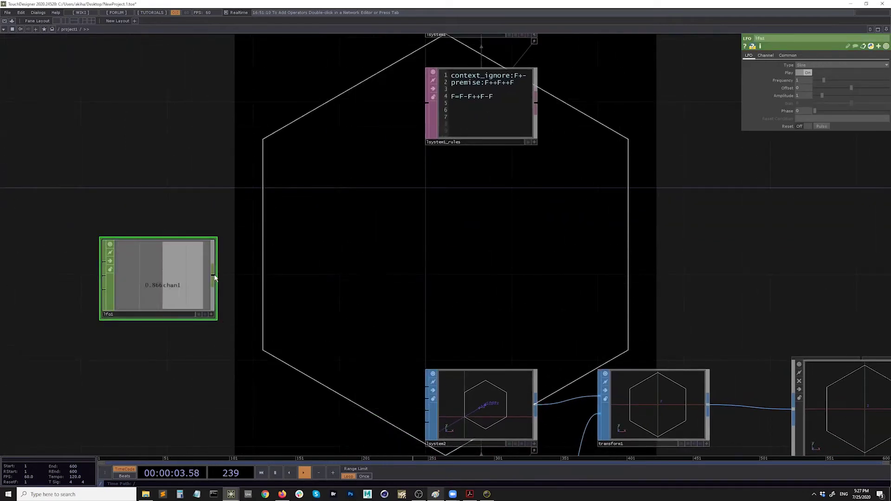
right_click(215, 277)
type("mat")
left_click(228, 212)
left_click(294, 285)
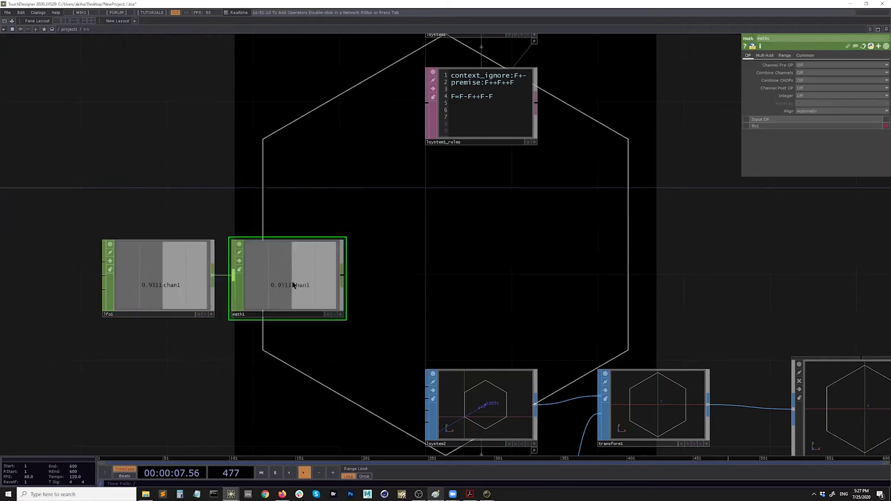
Append a Null CHOP to the Math CHOP's output, placed above the second LSystem.
right_click(343, 285)
type("nul")
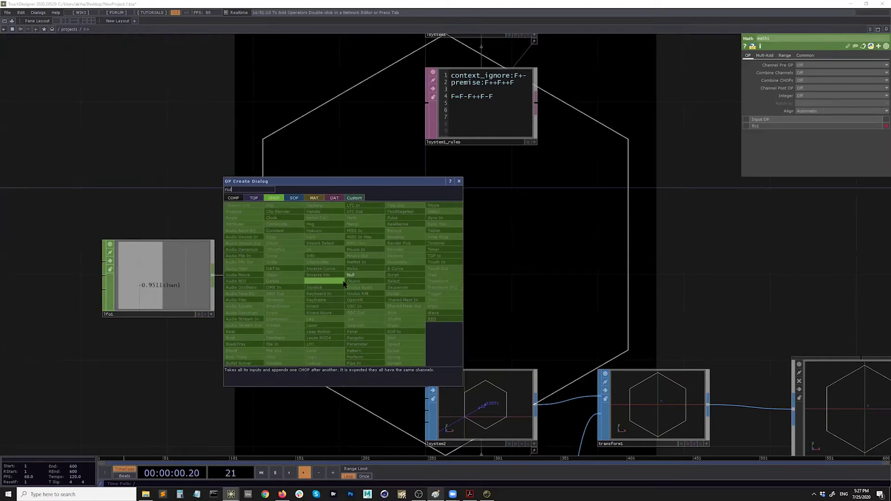
left_click(352, 274)
left_click(483, 279)
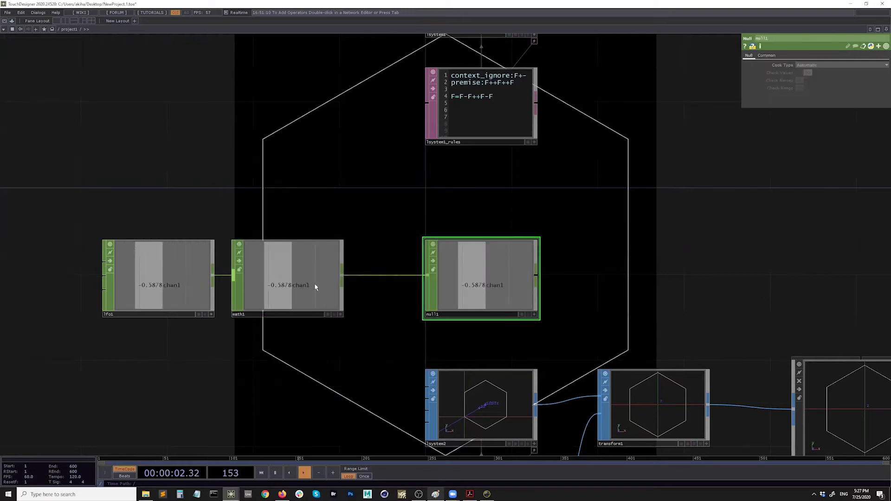
Set the LFO CHOP's frequency to 0.15.
left_click(172, 285)
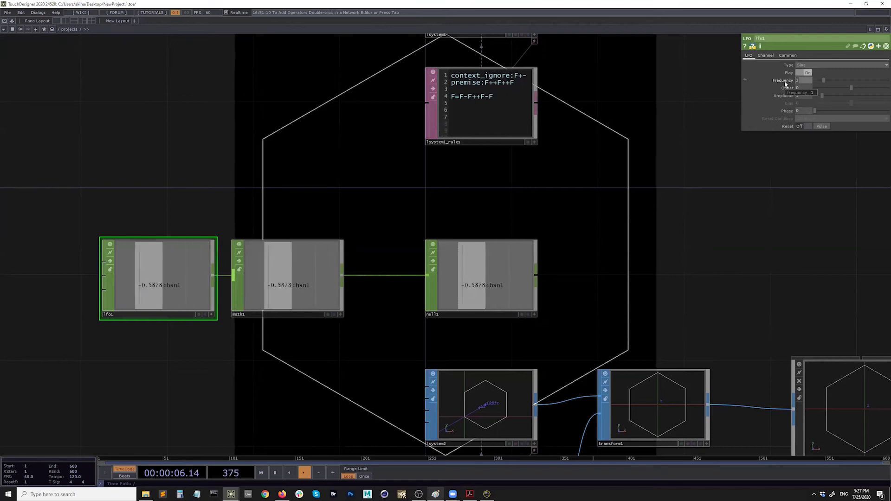
type(".15")
key("Return")
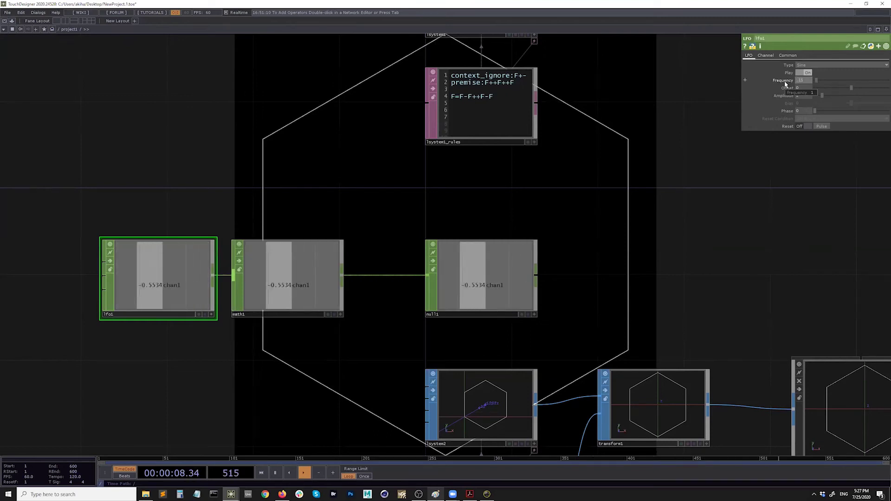
Set the lower value of the Math CHOP's From Range to -1.
left_click(299, 287)
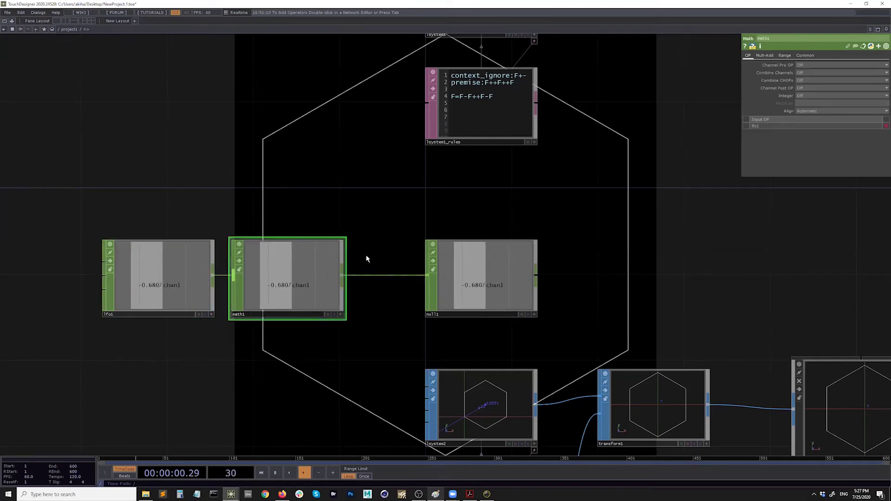
left_click(787, 56)
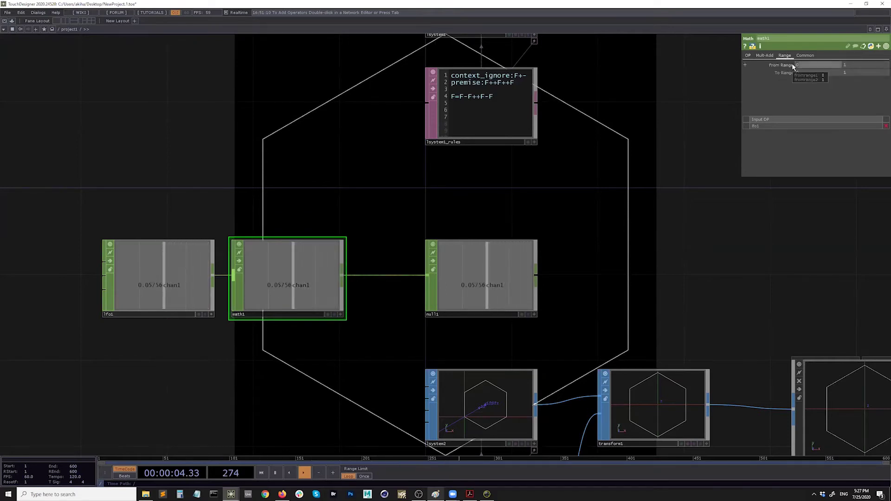
left_click(795, 66)
type("-1")
key("Return")
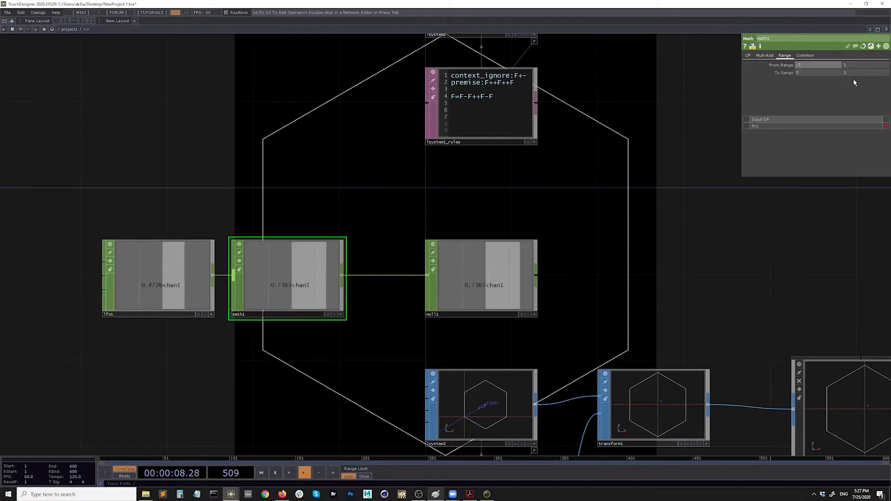
Try raising the second LSystem's generations to about 3.7, and set the upper value of the Math CHOP's To Range to 4.
left_click(527, 394)
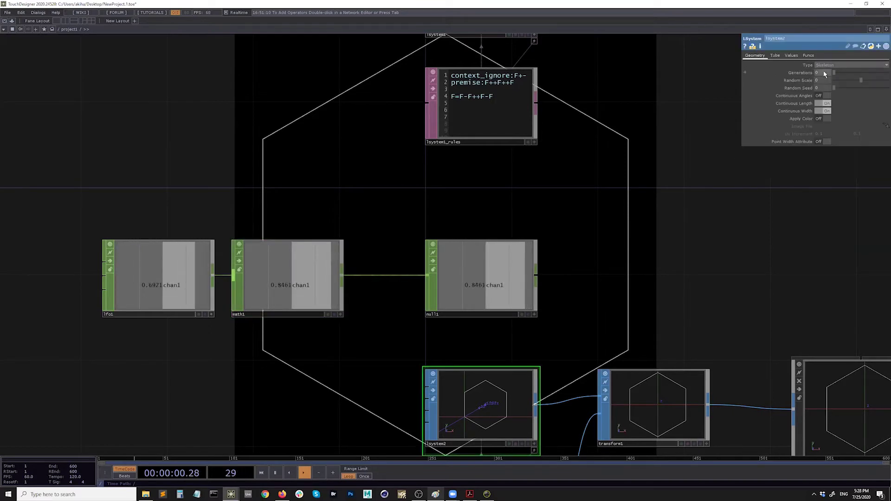
left_click_drag(832, 71, 876, 77)
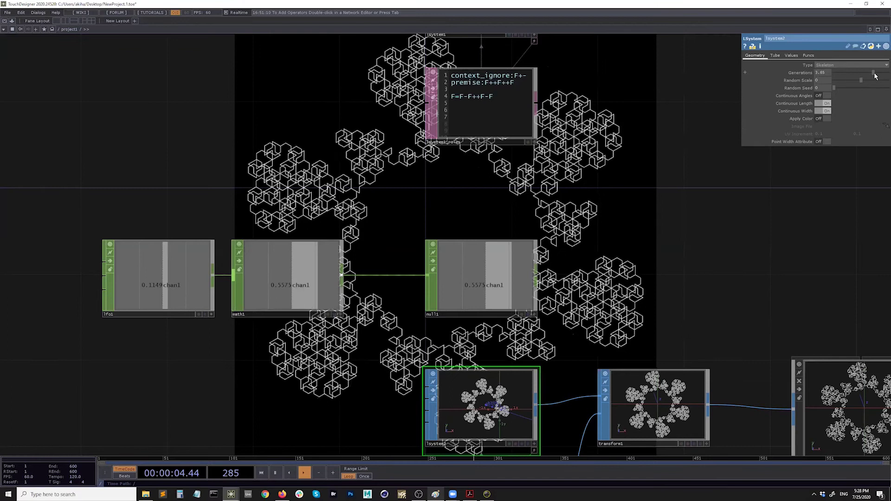
left_click(288, 279)
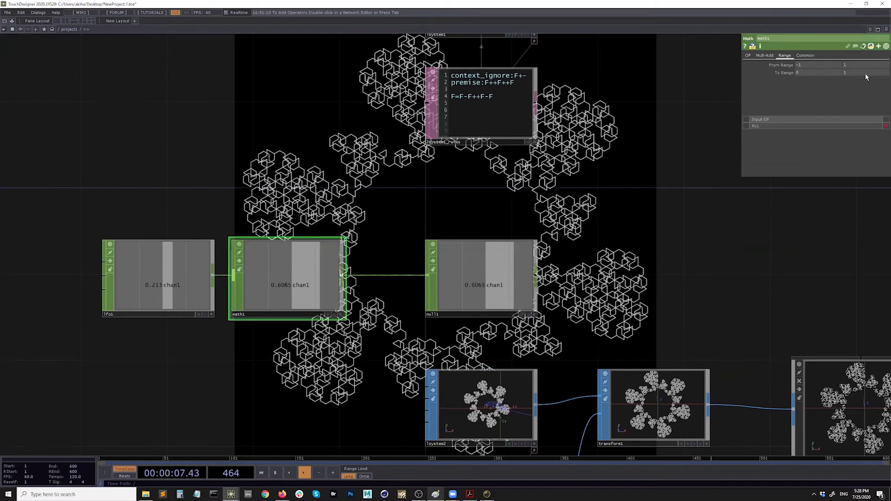
left_click(832, 72)
key("Tab")
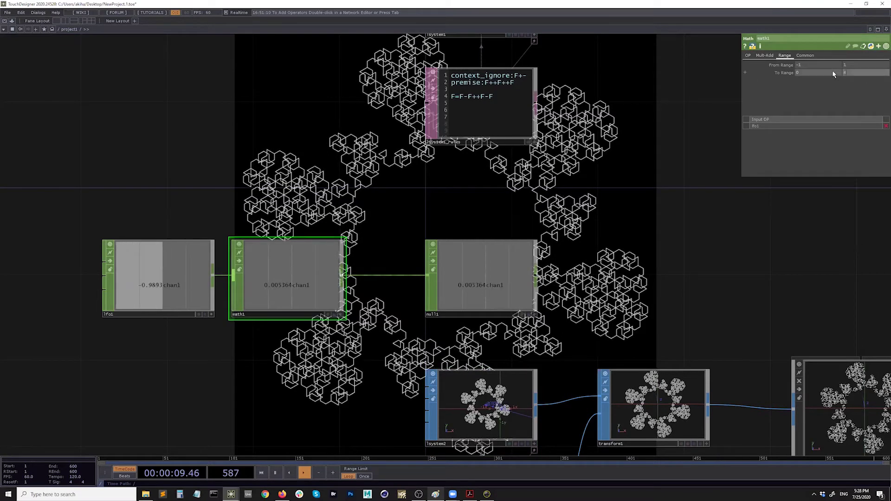
type("4")
key("Return")
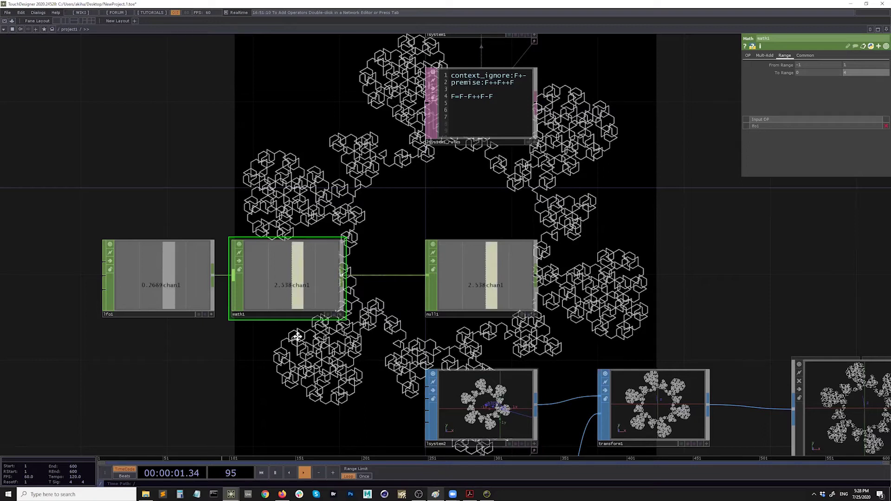
Drive the second LSystem's generations with the Null CHOP's chan1 channel through a CHOP reference.
left_click_drag(398, 378, 312, 342)
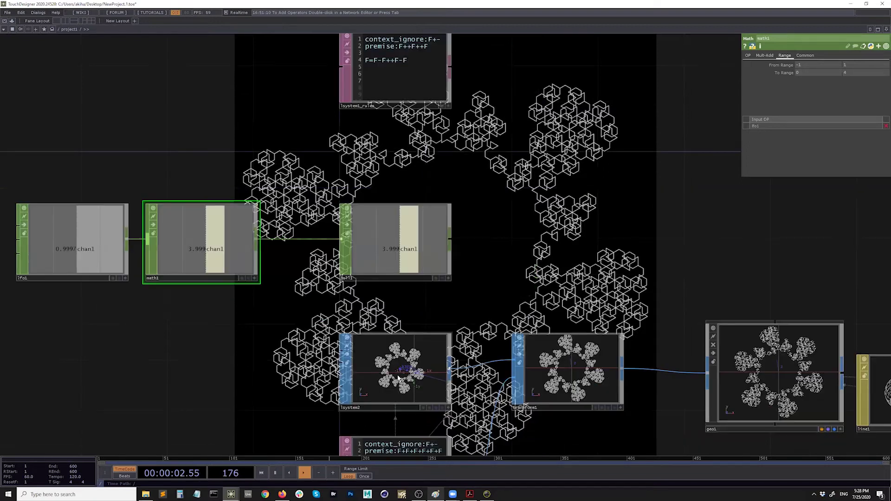
left_click(444, 343)
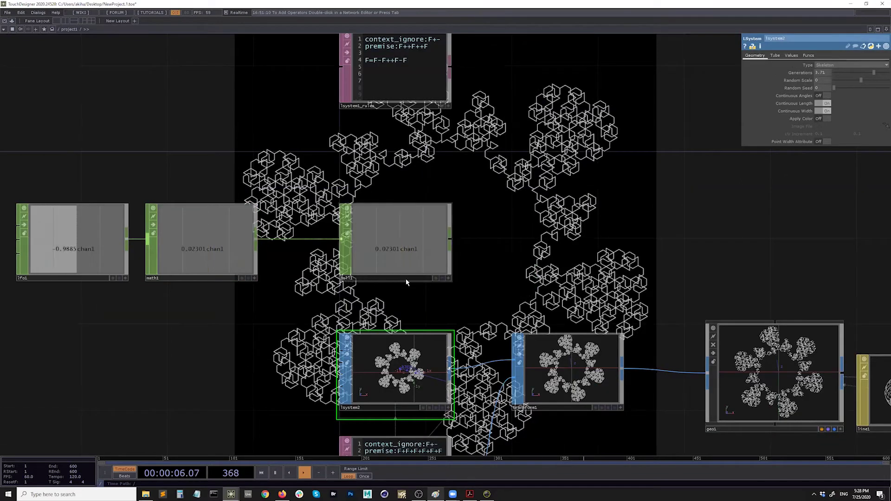
left_click(449, 279)
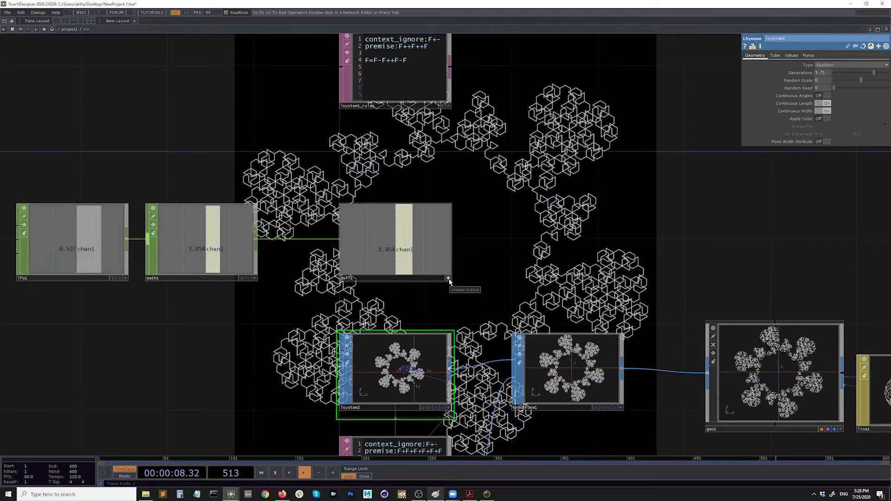
left_click(399, 254)
left_click_drag(415, 249, 823, 73)
left_click_drag(822, 72, 825, 73)
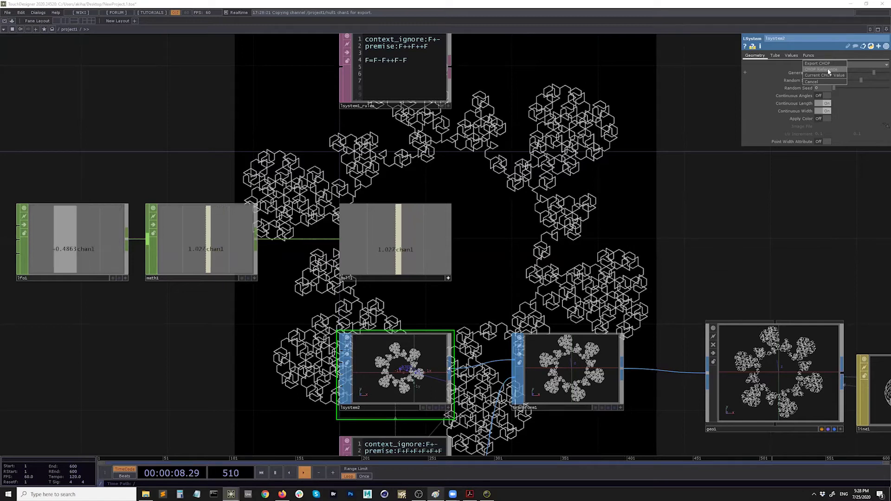
left_click(830, 70)
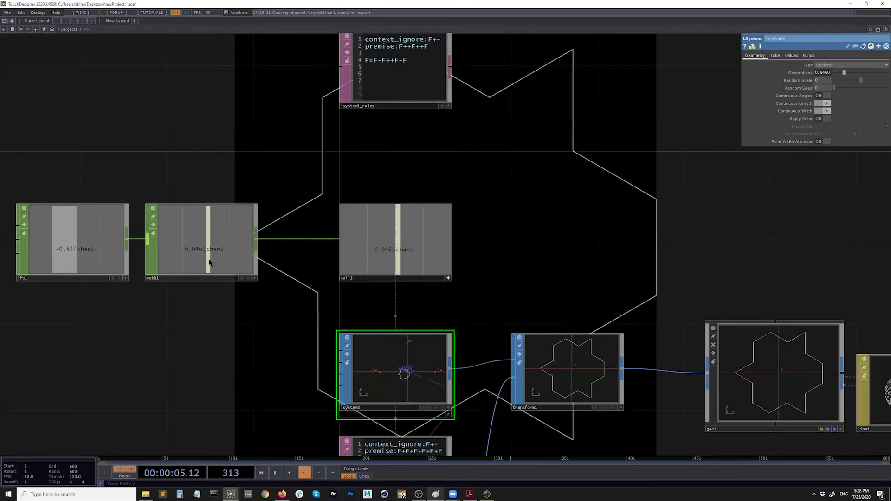
Slow the LFO CHOP down by setting its frequency to 0.08.
left_click(70, 241)
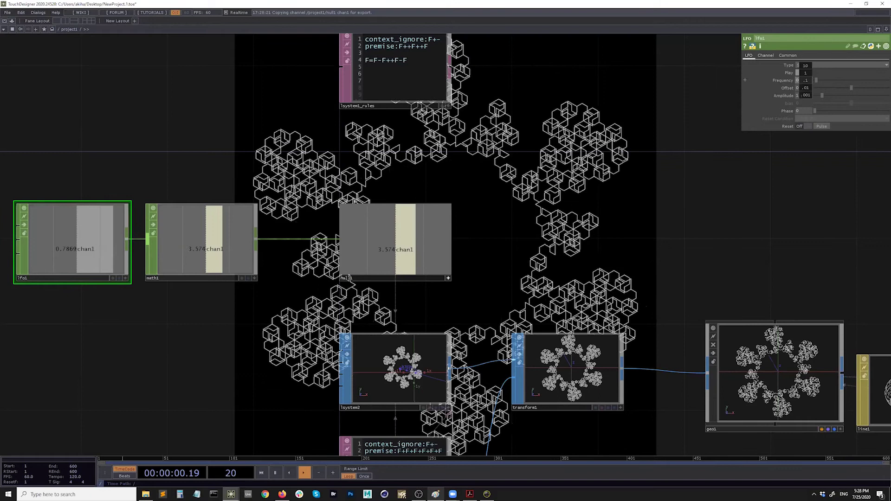
middle_click_drag(805, 80, 661, 112)
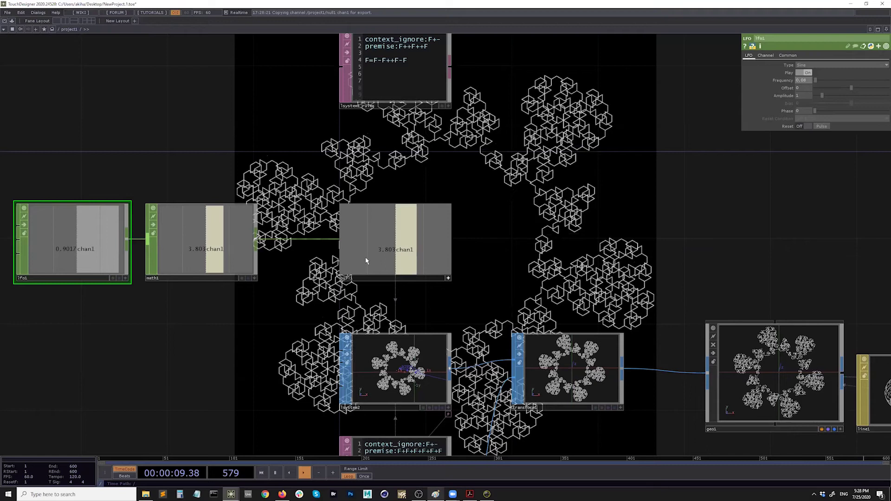
Examine the animated line art along the network from the LFO chain to the camera and render.
scroll(366, 261, "down", 4)
left_click_drag(438, 237, 374, 209)
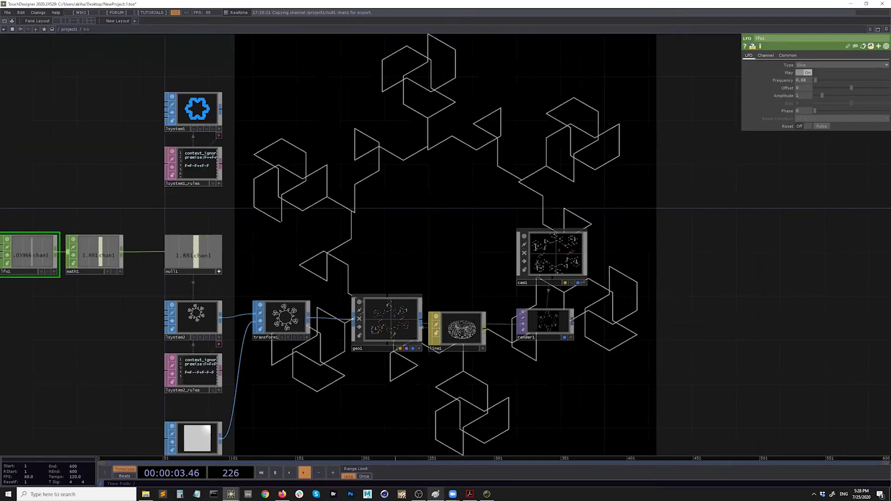
left_click_drag(407, 287, 209, 262)
scroll(364, 310, "up", 3)
left_click_drag(364, 310, 410, 321)
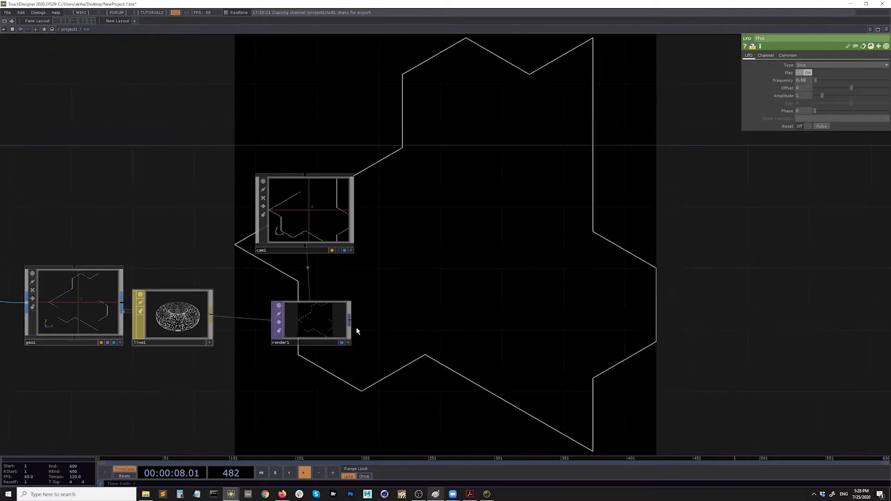
left_click_drag(219, 223, 245, 236)
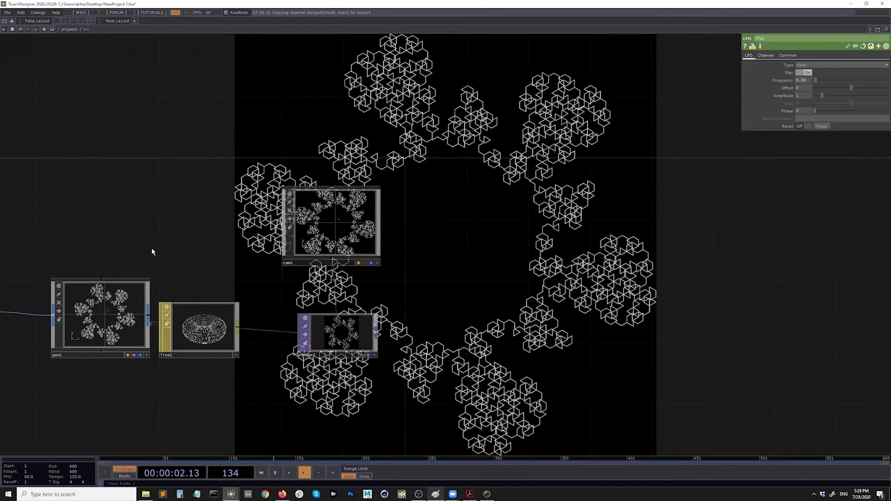
left_click_drag(155, 249, 349, 251)
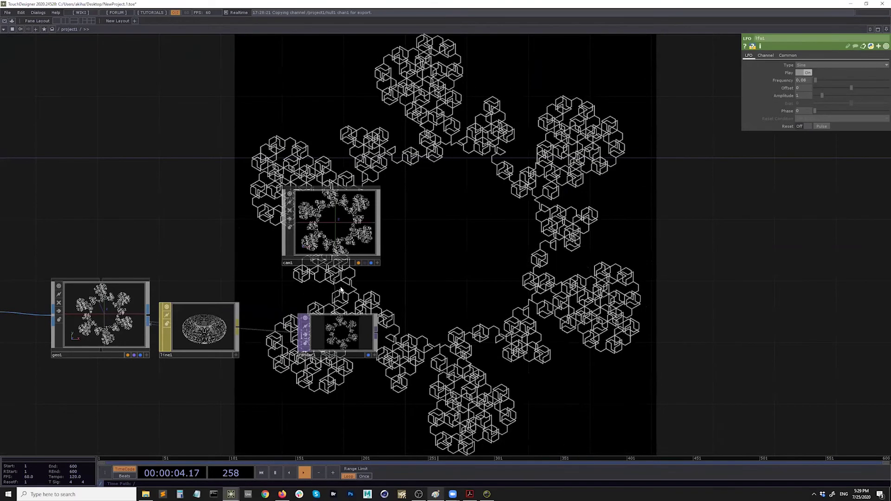
Switch to the L-system workshop project, enter the hexagons component, start timeline playback and inspect its LSystem rules.
mouse_move(231, 494)
left_click(241, 446)
left_click_drag(255, 265, 1, 269)
left_click_drag(432, 246, 346, 259)
scroll(346, 258, "down", 3)
scroll(504, 223, "up", 5)
left_click(449, 201)
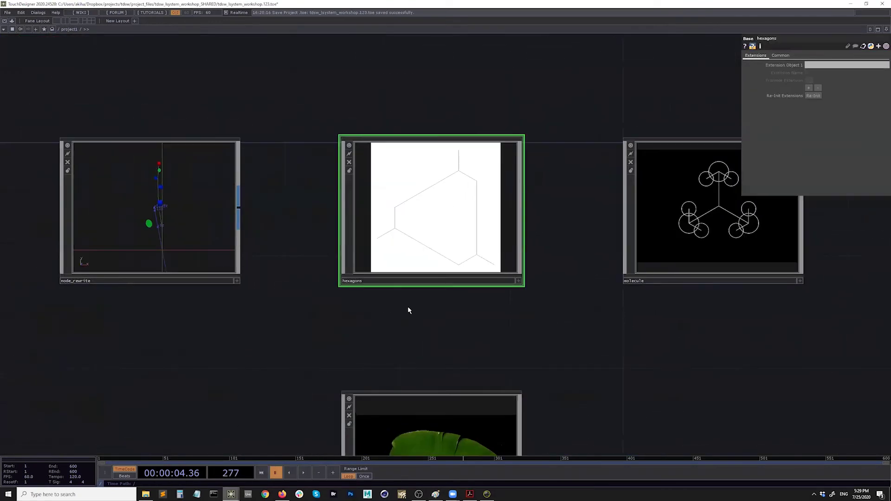
key("i")
left_click(303, 473)
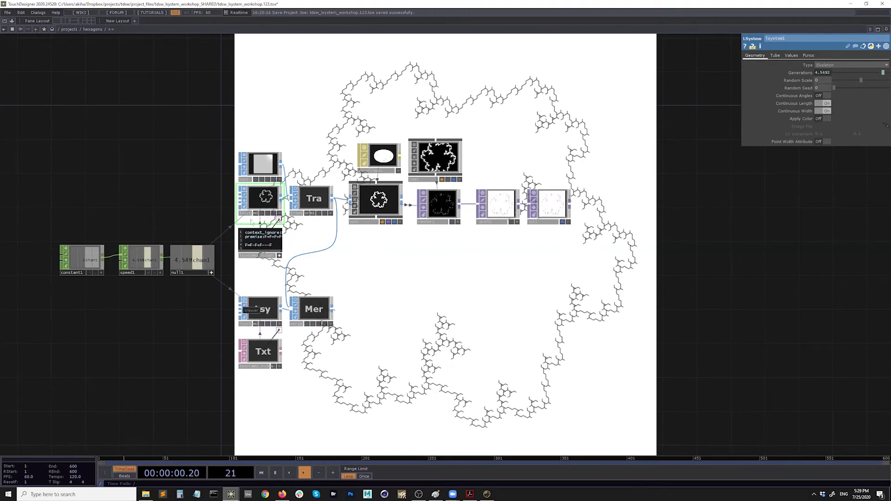
scroll(256, 209, "up", 5)
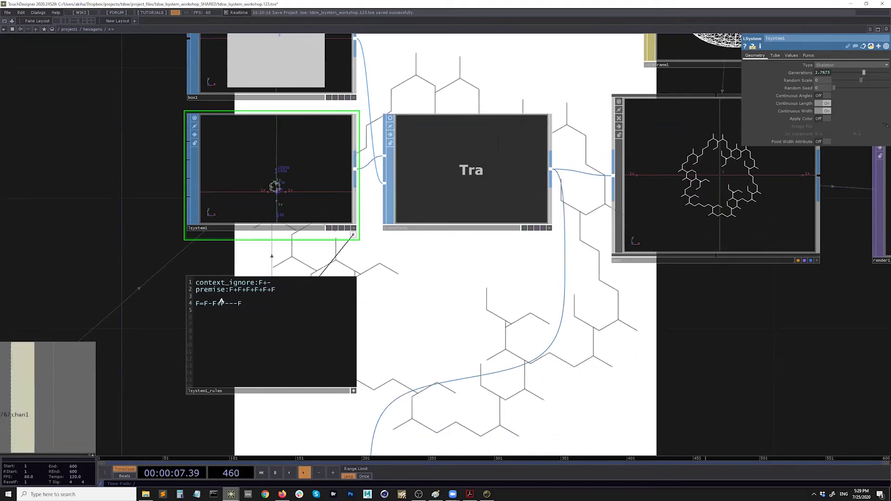
Switch to abop.pdf in Acrobat and look through the Koch curve examples on pages 8 to 10.
left_click(470, 494)
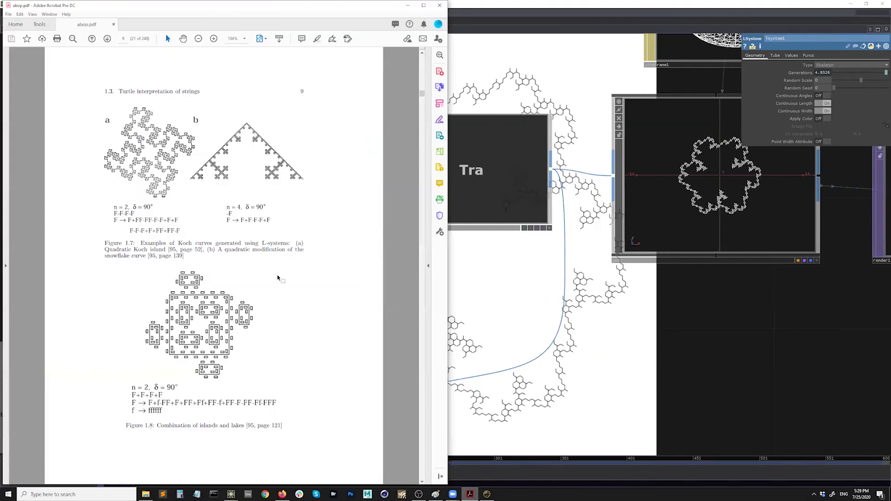
scroll(278, 276, "up", 1)
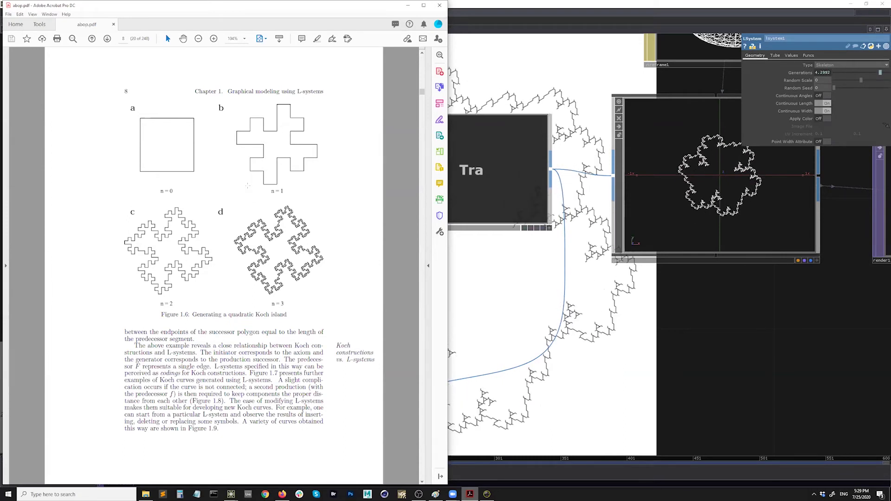
scroll(261, 233, "down", 1)
scroll(248, 228, "down", 1)
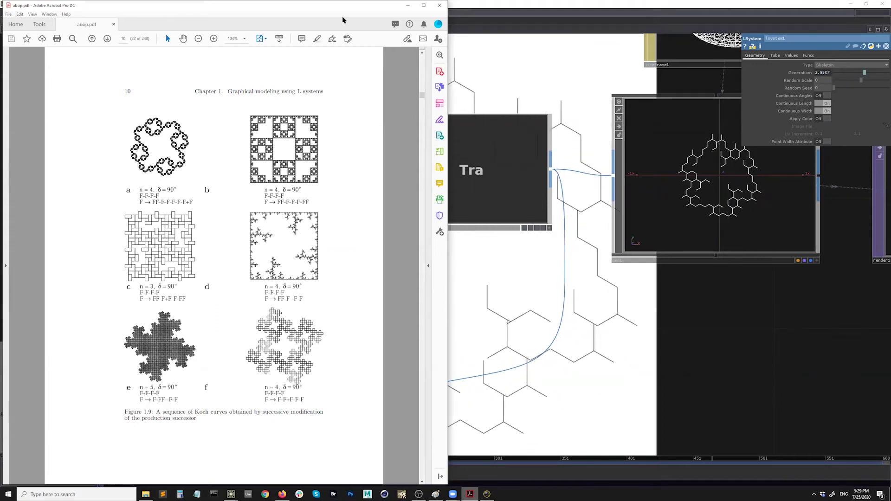
Return to the TouchDesigner workshop project, exit the hexagons component and view the overview of all example components.
left_click(512, 339)
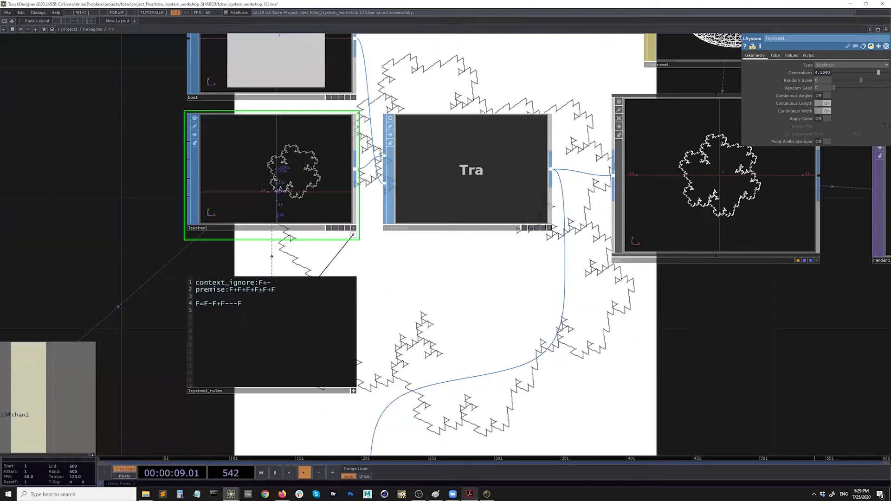
scroll(423, 290, "down", 3)
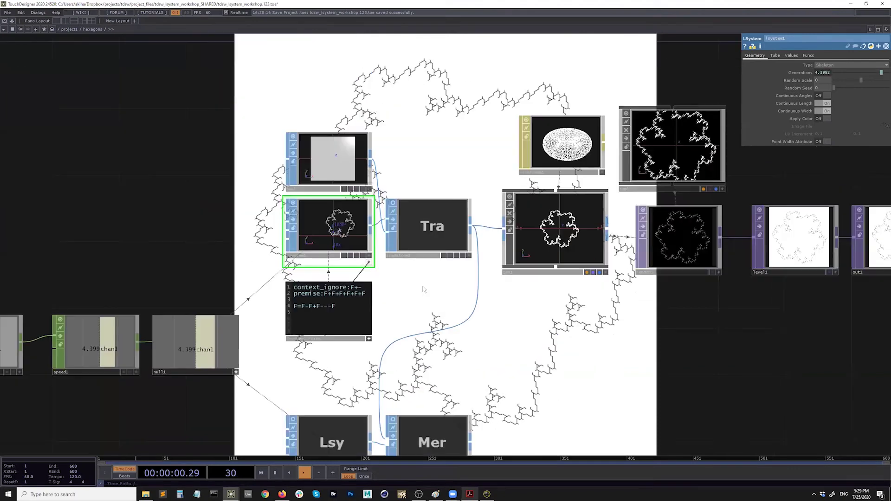
key("u")
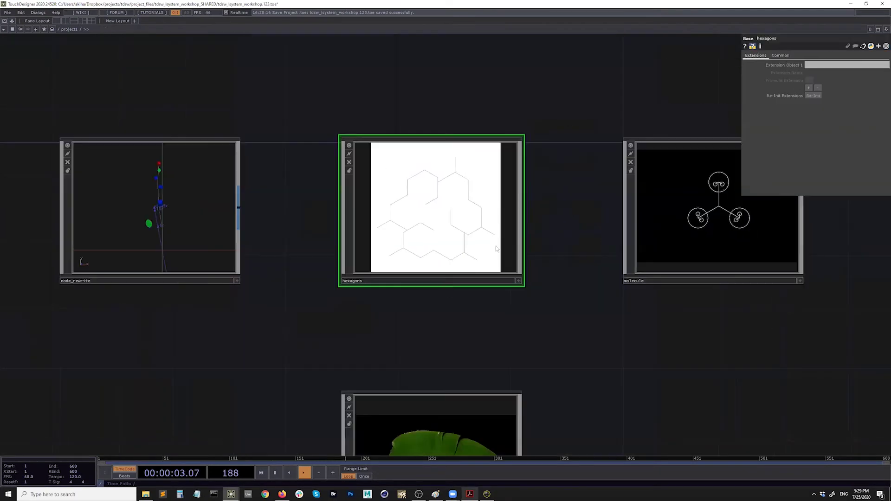
scroll(481, 230, "down", 5)
scroll(406, 238, "down", 3)
left_click_drag(189, 217, 382, 216)
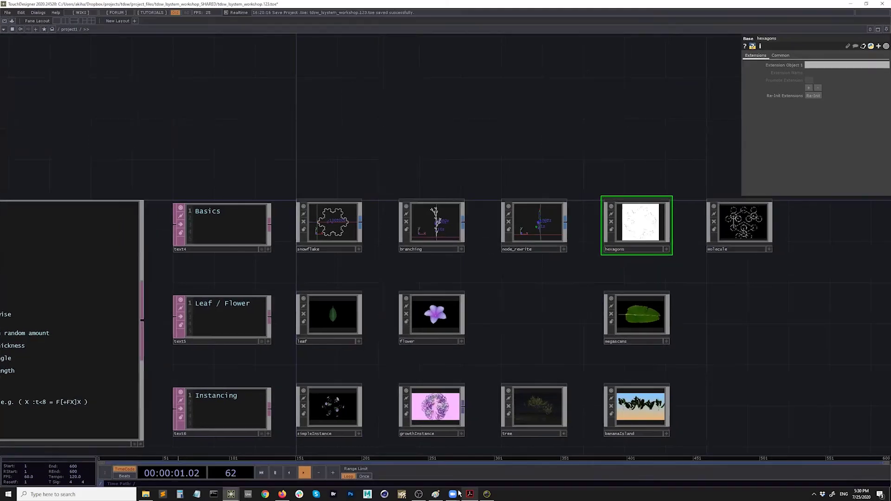
mouse_move(453, 491)
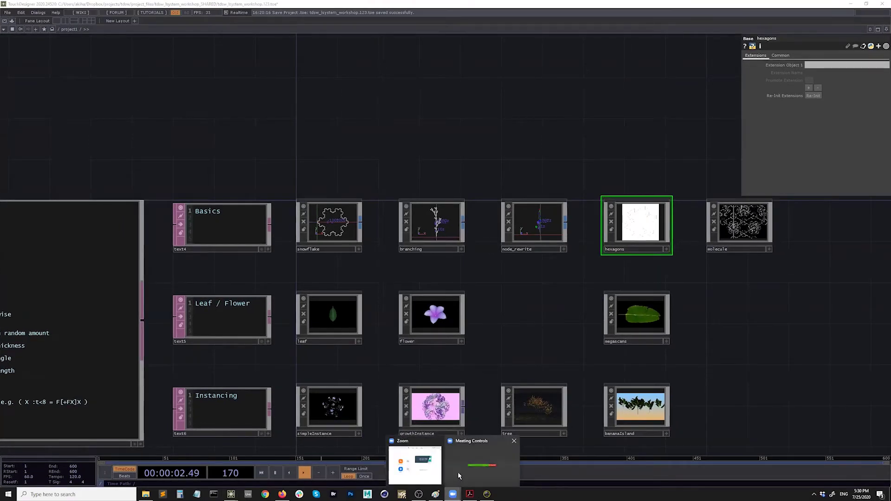
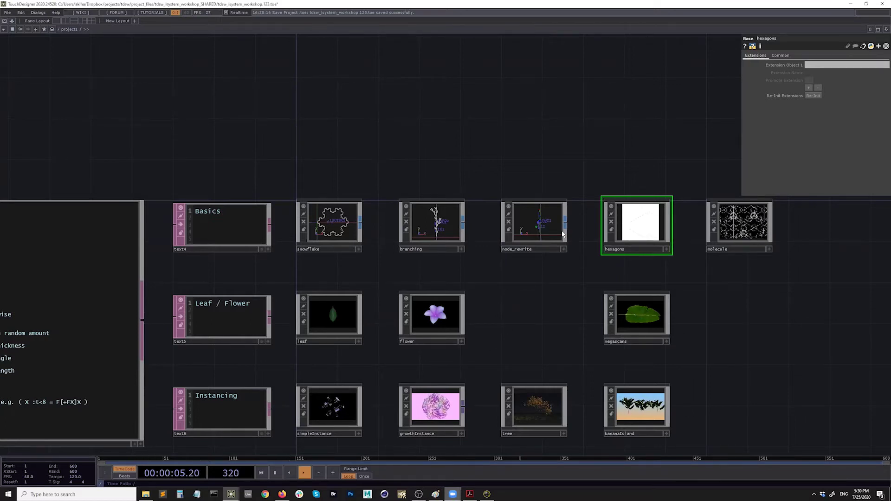
Enter the branching component to inspect its LSystem rule, and switch to Paint to start a blank canvas without saving the old sketch.
scroll(422, 210, "up", 8)
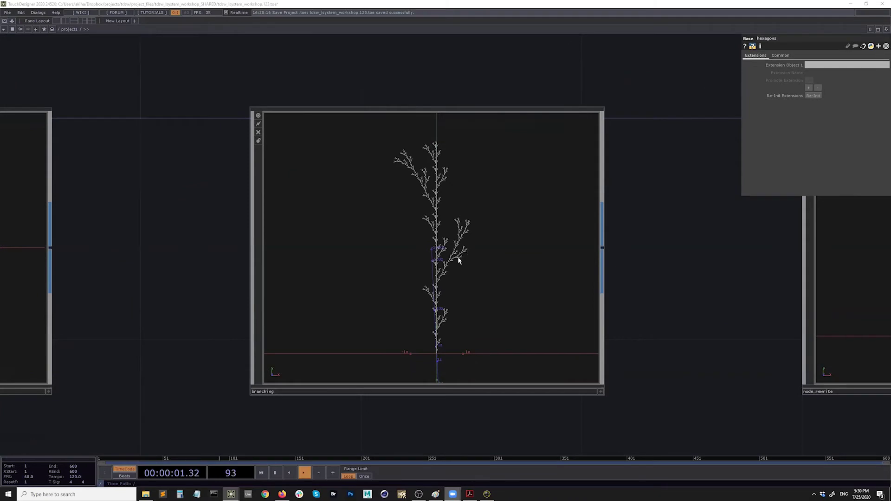
scroll(458, 259, "up", 2)
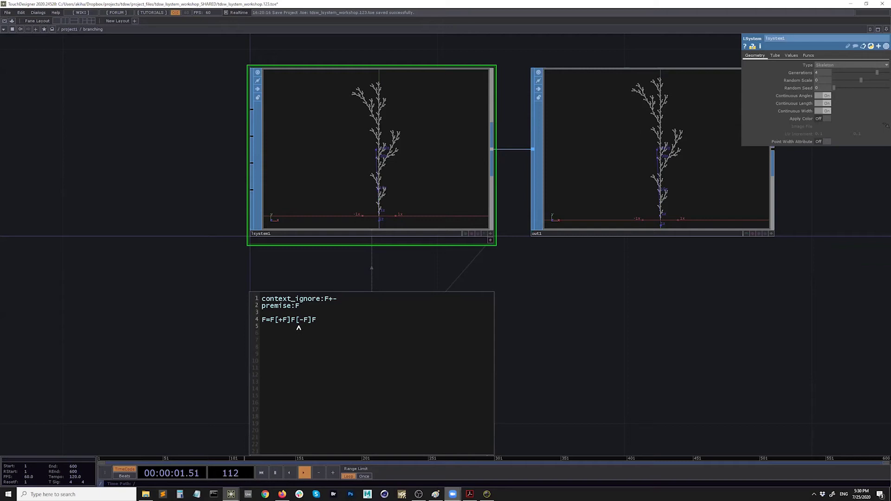
left_click(436, 494)
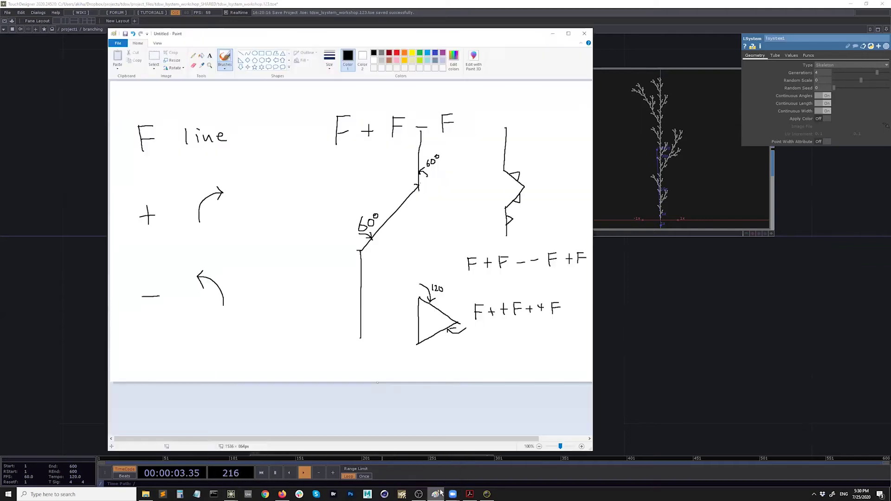
key("ctrl+n")
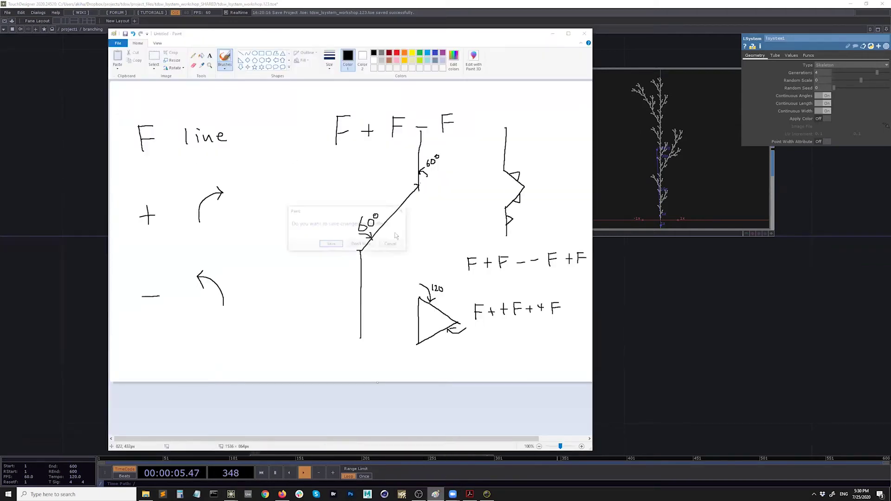
left_click(364, 245)
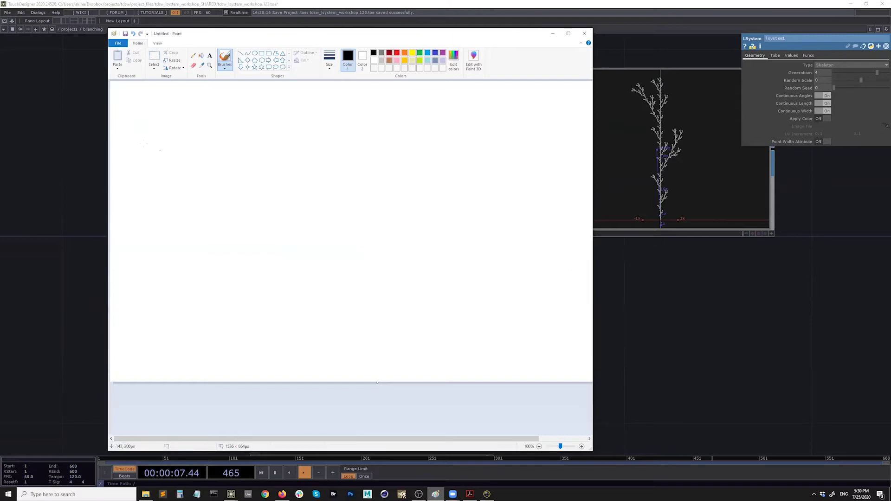
Write an empty pair of square brackets by hand and, beside it, the rule F[+F].
left_click_drag(135, 106, 133, 137)
left_click_drag(170, 106, 180, 134)
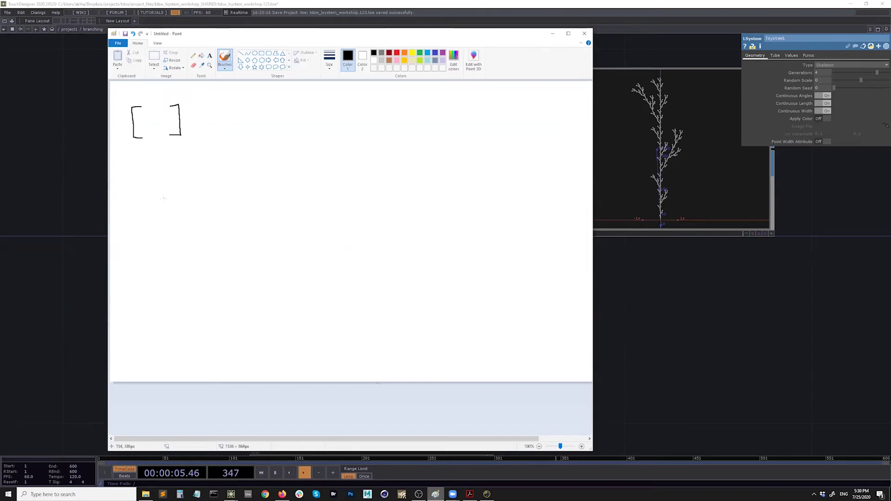
mouse_move(277, 112)
left_mouse_down()
mouse_move(278, 134)
mouse_move(320, 128)
left_mouse_up()
mouse_move(338, 112)
left_mouse_down()
mouse_move(339, 133)
mouse_move(353, 132)
left_mouse_up()
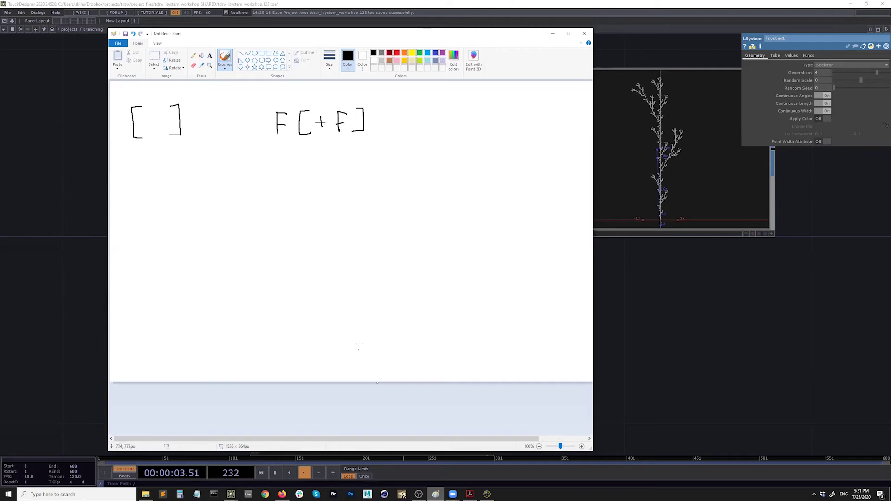
Sketch a vertical stem with a branch angled up to the right, continue the stem above it, and append F to the rule.
left_click_drag(362, 347, 362, 300)
left_click_drag(363, 299, 403, 257)
left_click_drag(375, 111, 377, 132)
left_click_drag(364, 298, 360, 245)
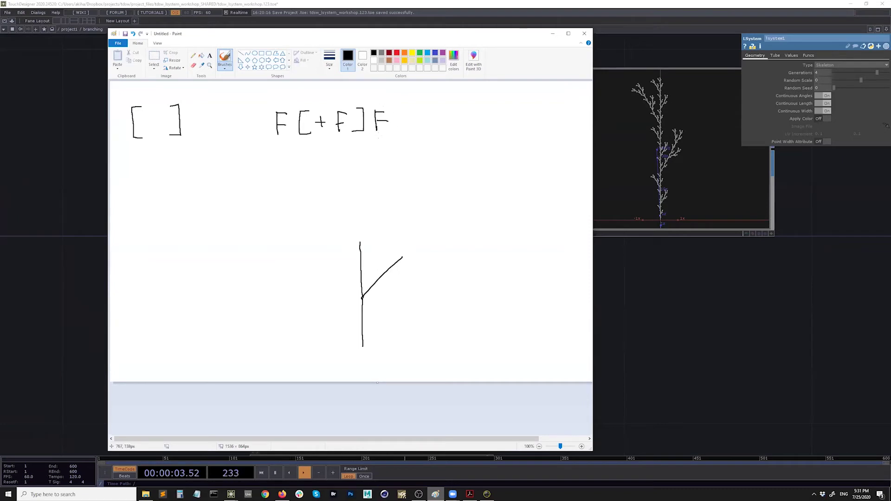
Append [-F]F to the rule, and add a branch angled up to the left and a final stem segment to the sketch.
mouse_move(401, 107)
left_mouse_down()
mouse_move(406, 128)
mouse_move(431, 116)
mouse_move(444, 127)
left_mouse_up()
left_click_drag(361, 242, 321, 215)
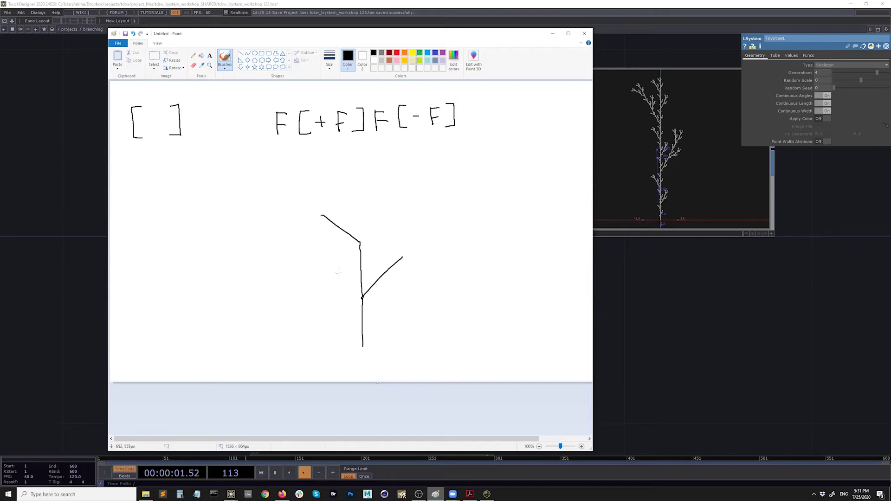
left_click_drag(466, 109, 481, 108)
left_click_drag(466, 118, 478, 118)
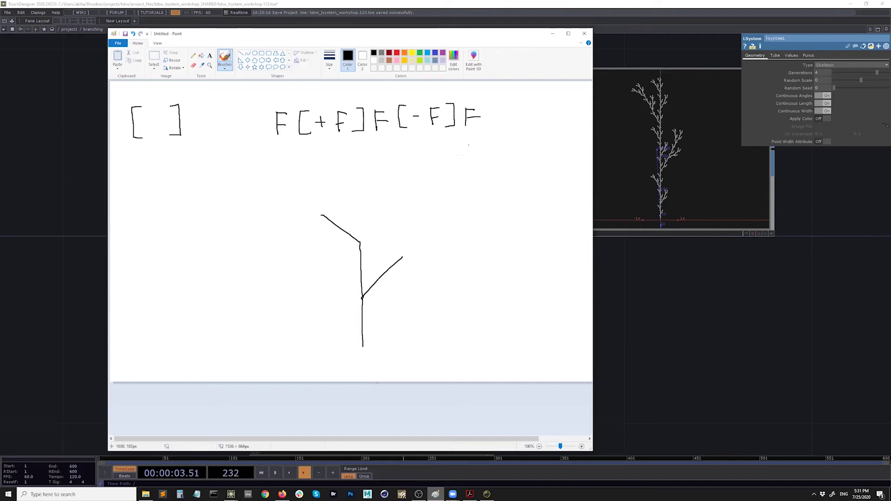
left_click_drag(360, 241, 360, 193)
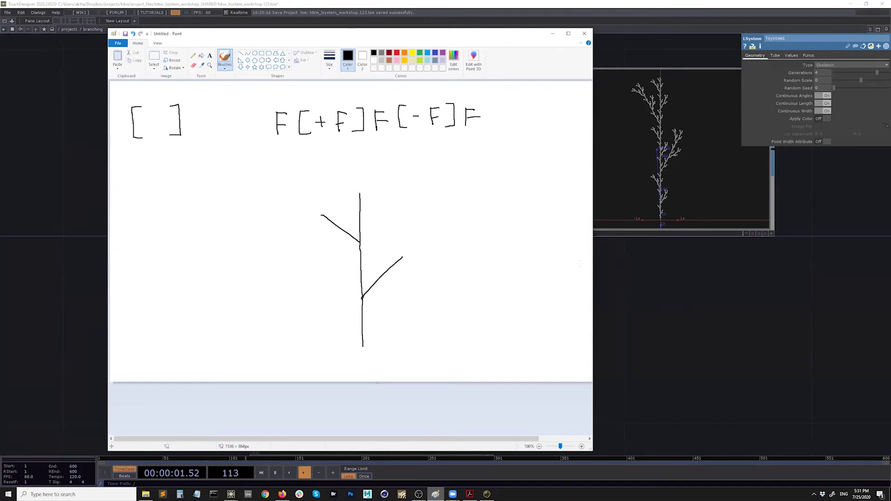
Return to the TouchDesigner workshop project, leave the branching component, and look inside the snowflake component at its LSystem rules.
left_click(601, 284)
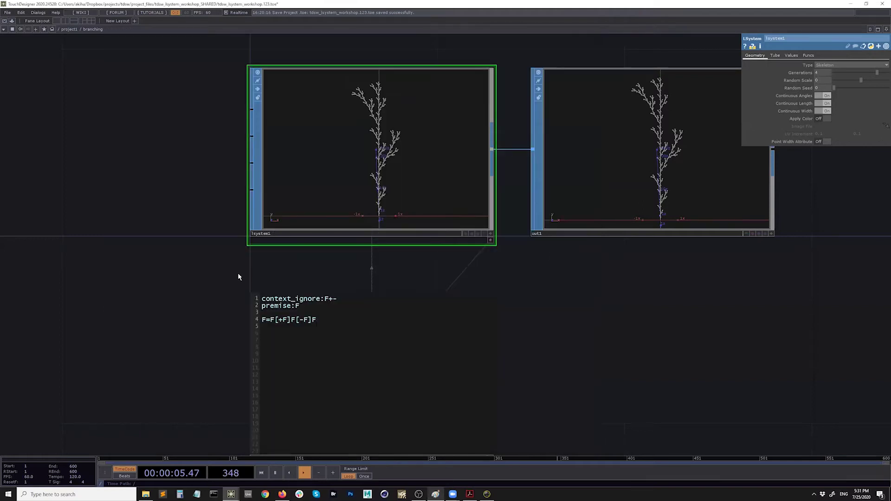
key("u")
left_click_drag(238, 273, 552, 245)
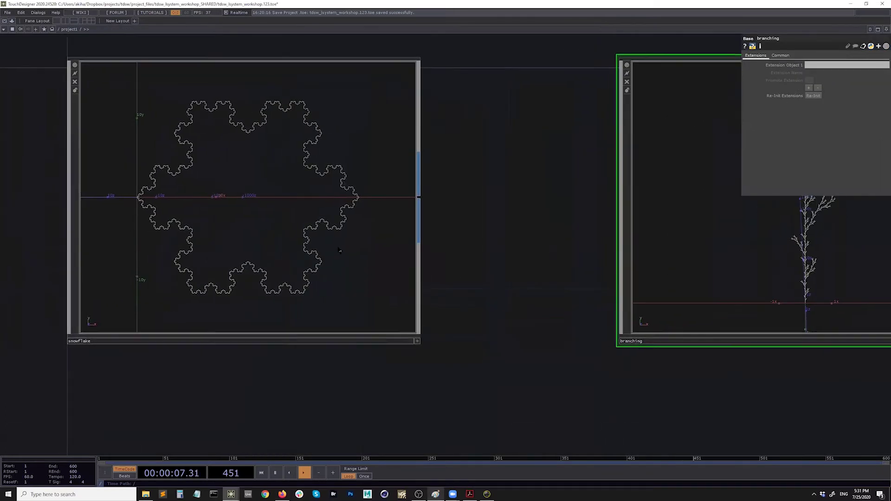
double_click(338, 243)
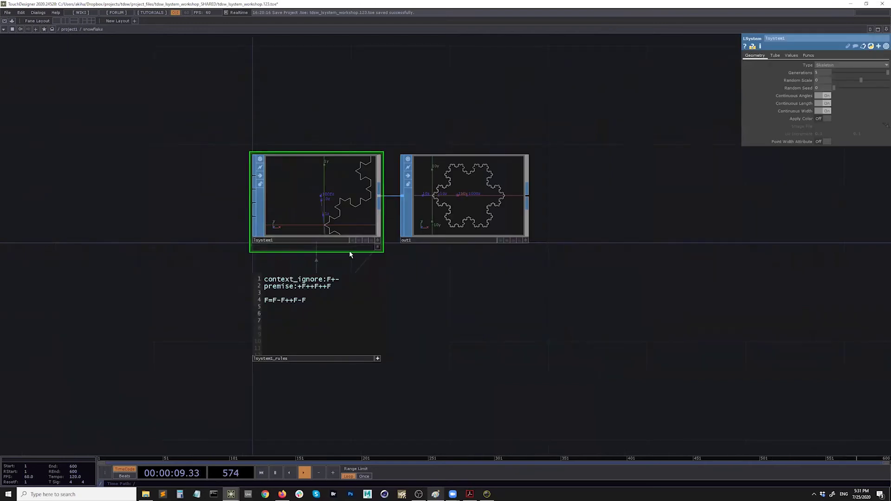
key("u")
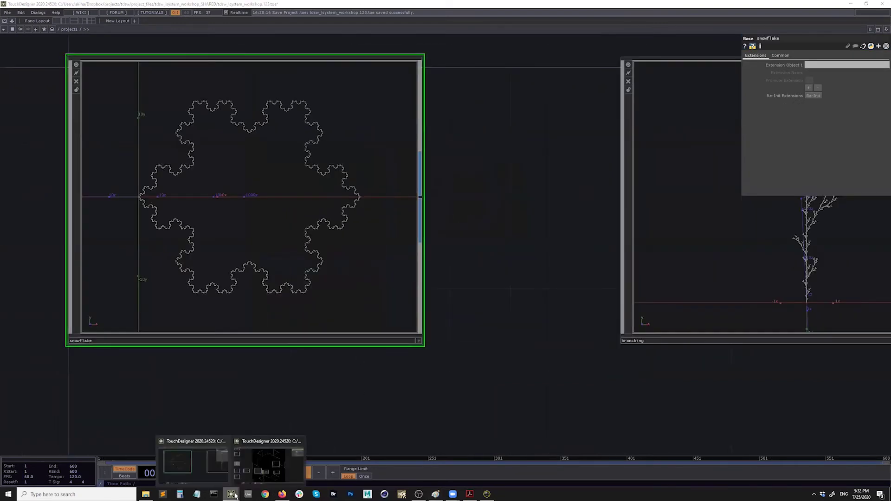
Switch to the NewProject.1 project with the custom hexagon line art network.
left_click(271, 472)
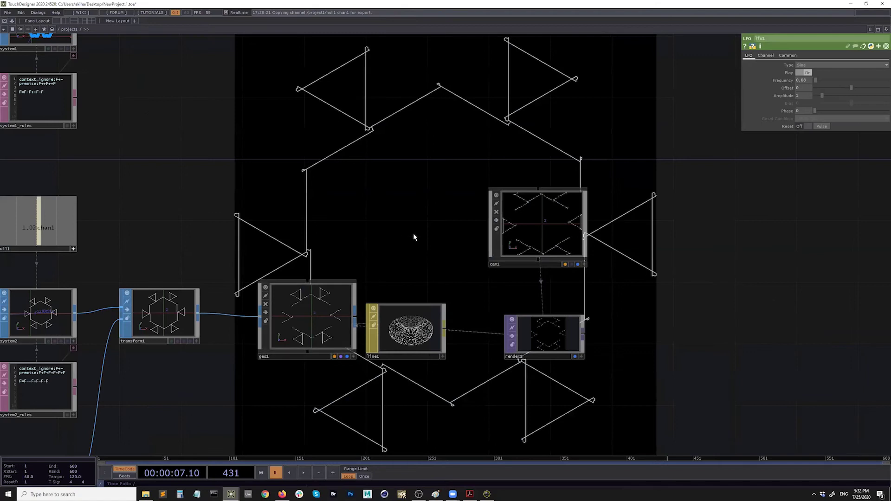
left_click_drag(414, 233, 398, 237)
Open the preferences and save Checker Board as the viewer background for TOPs.
left_click(41, 13)
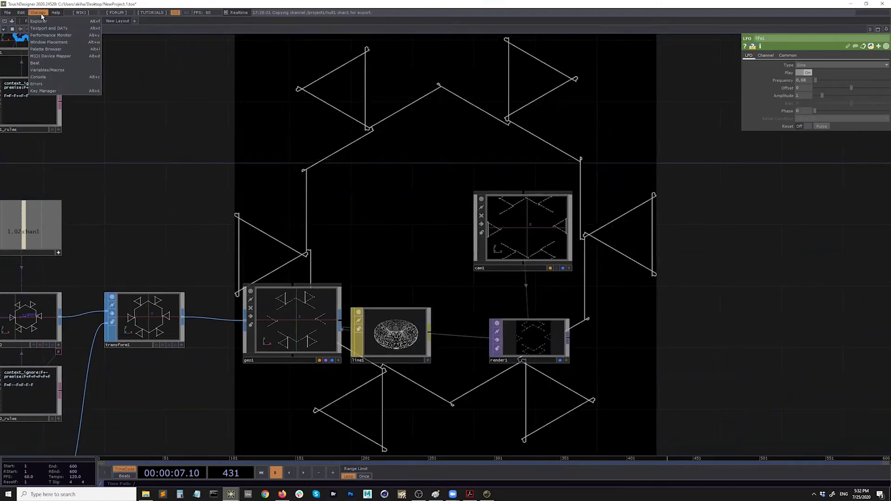
mouse_move(55, 15)
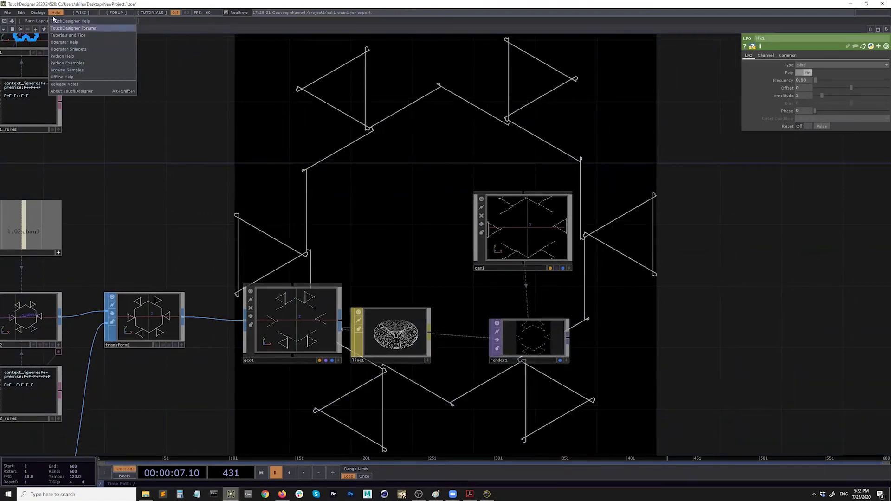
mouse_move(22, 15)
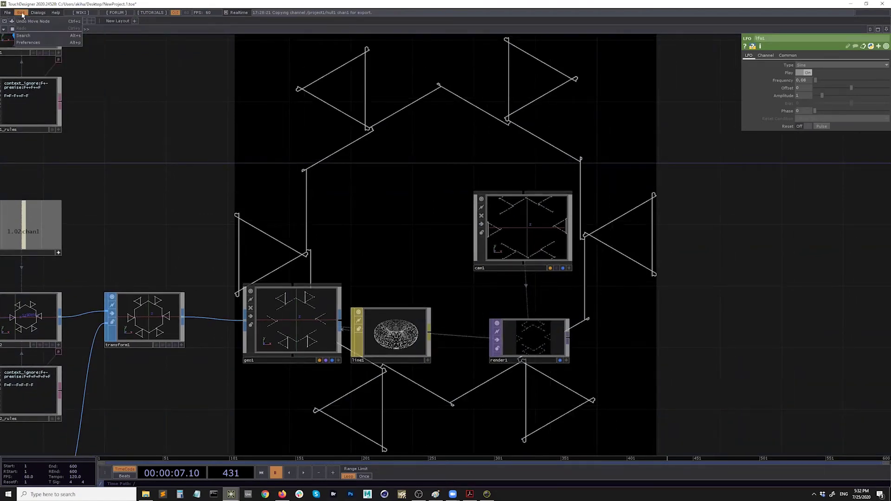
left_click(33, 43)
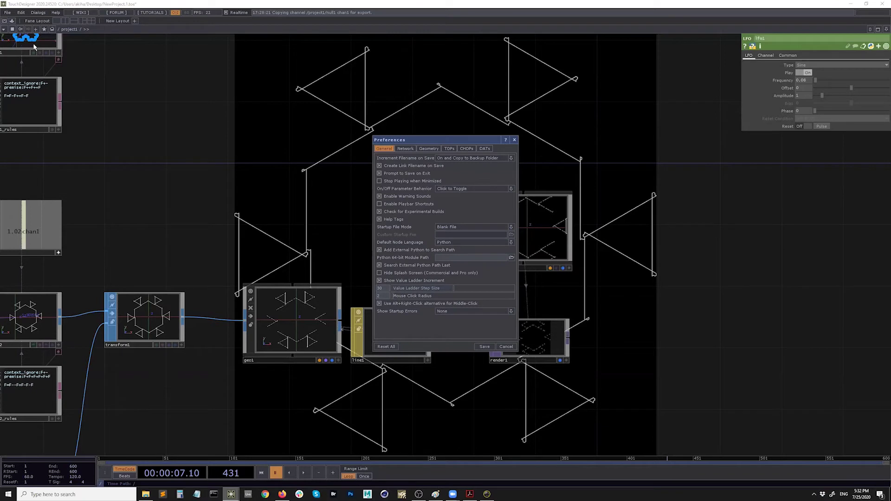
left_click(448, 149)
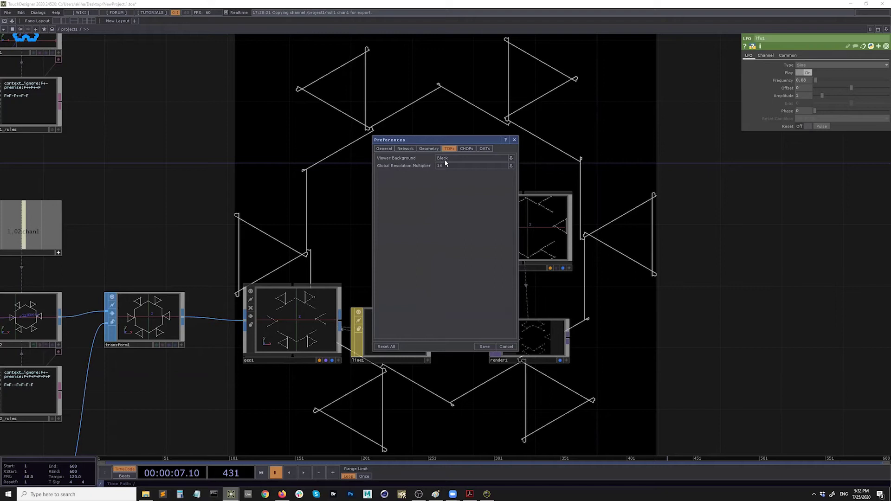
left_click(512, 159)
left_click(488, 173)
left_click(485, 347)
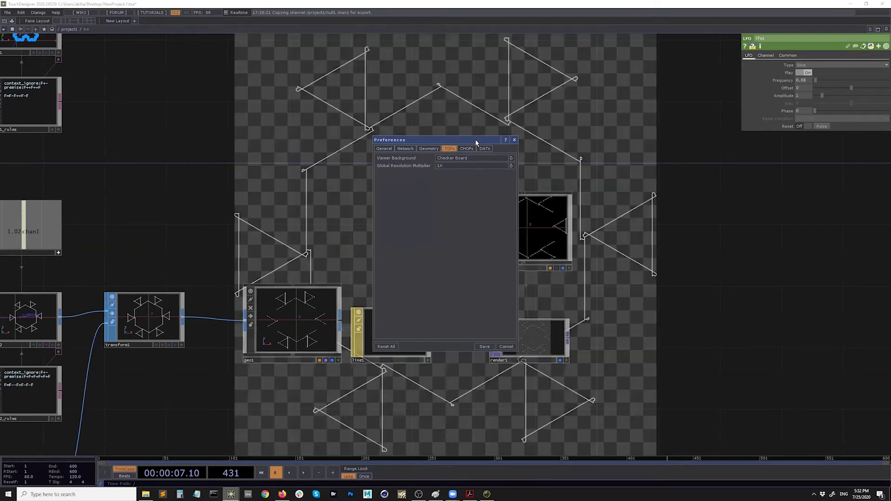
Save Black as the TOPs viewer background again and close the preferences.
left_click_drag(476, 139, 250, 138)
scroll(451, 153, "down", 3)
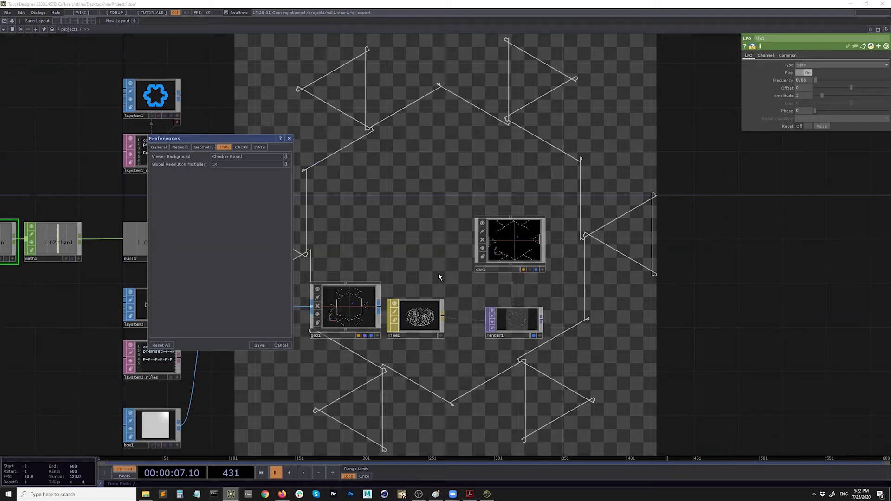
left_click(286, 156)
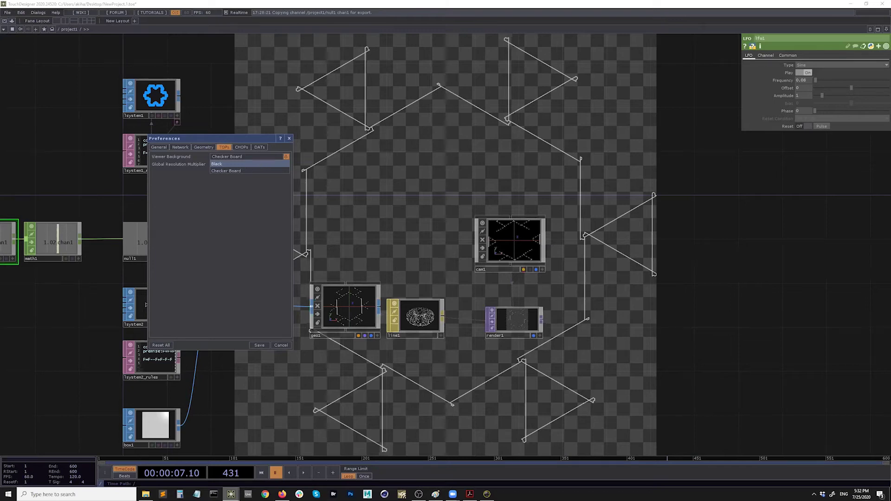
left_click(231, 165)
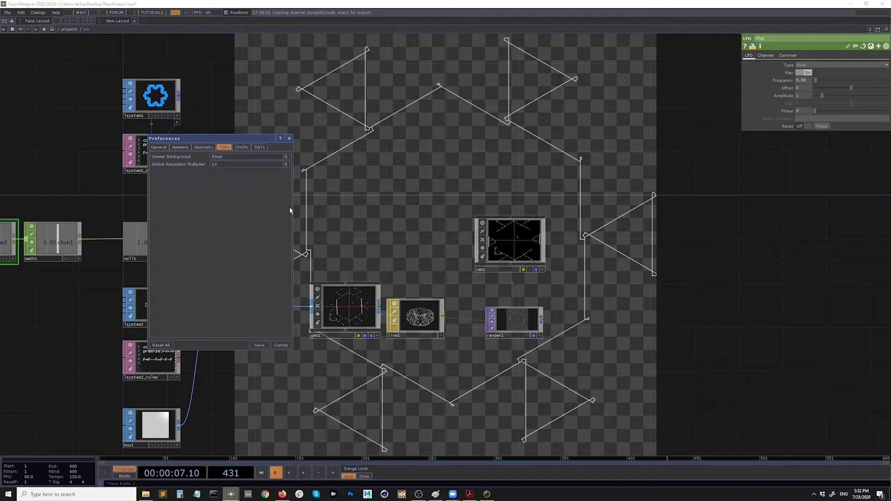
left_click(261, 346)
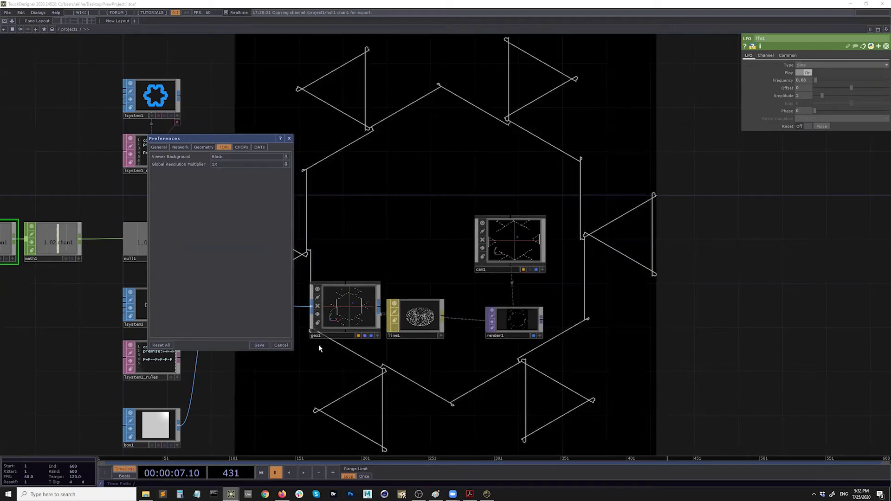
left_click(289, 140)
Play the timeline to examine the animated line art in the render1 viewer, and pause playback.
scroll(445, 325, "up", 3)
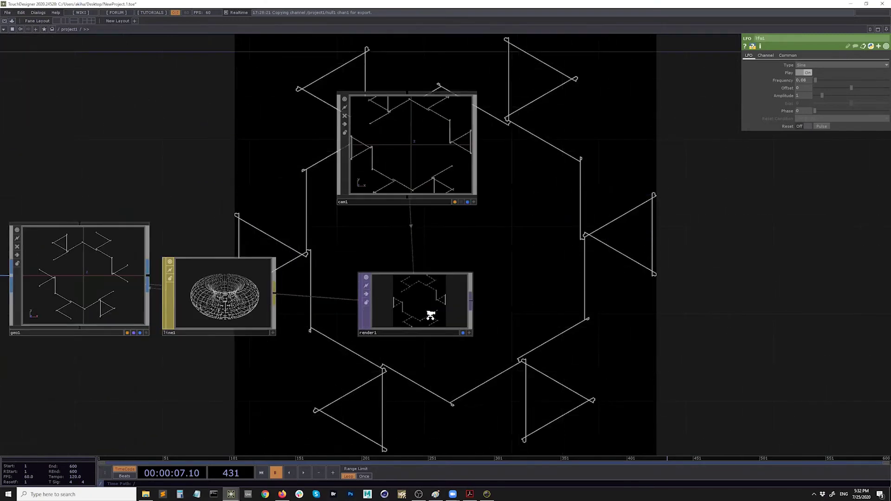
scroll(431, 315, "up", 4)
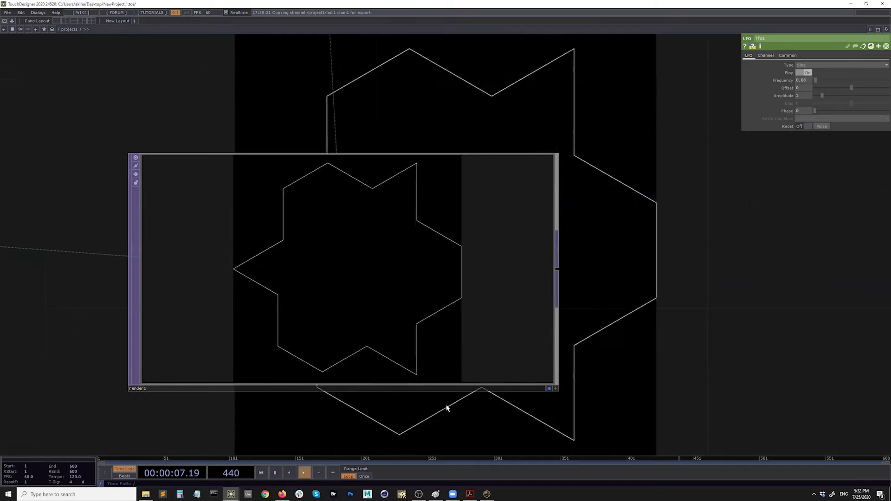
left_click(556, 388)
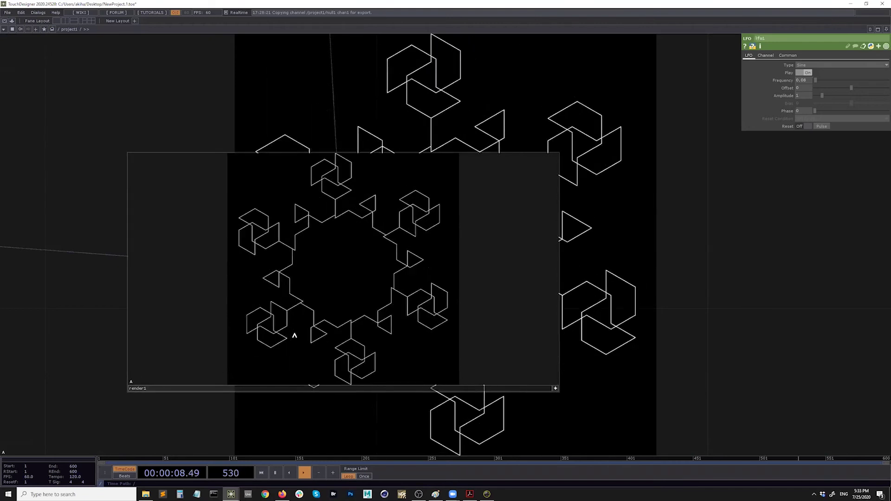
scroll(425, 318, "down", 4)
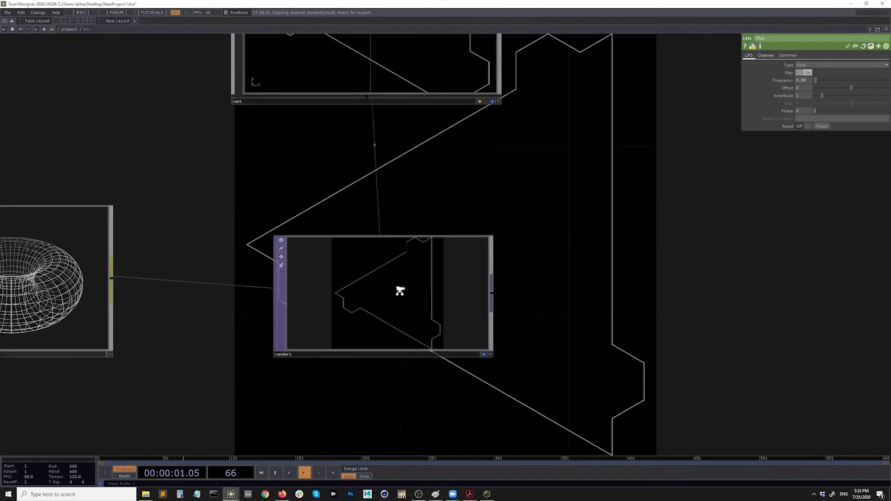
scroll(400, 293, "down", 6)
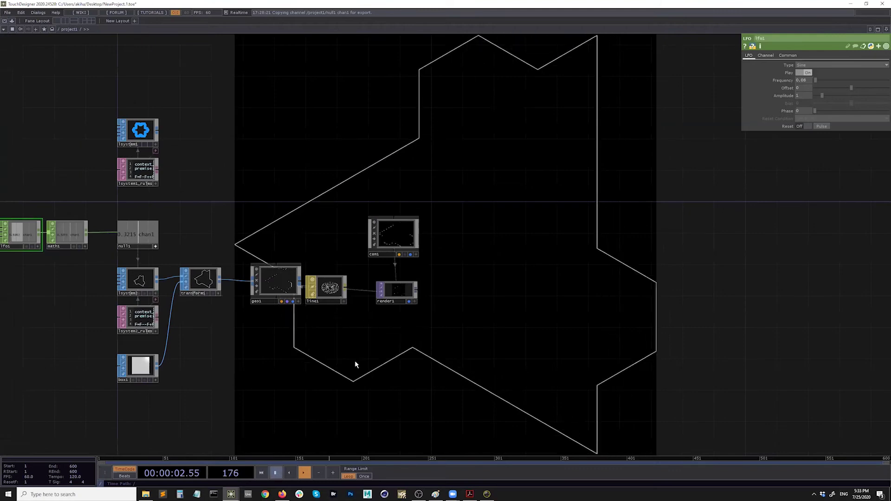
left_click(277, 475)
Switch to the Paint sketch, label the lowest stem segment F, and underline the full rule F[+F]F[-F]F.
mouse_move(435, 494)
left_click(437, 473)
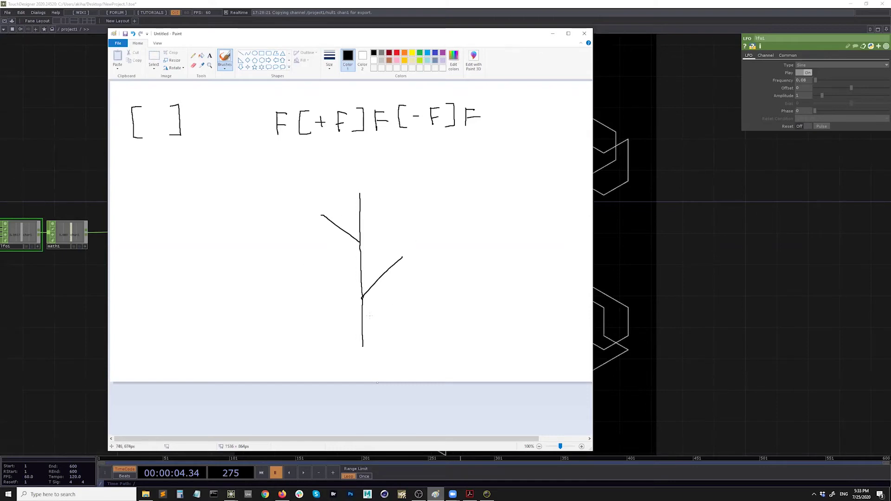
left_click_drag(372, 316, 376, 317)
left_click_drag(370, 321, 375, 321)
left_click_drag(268, 146, 483, 131)
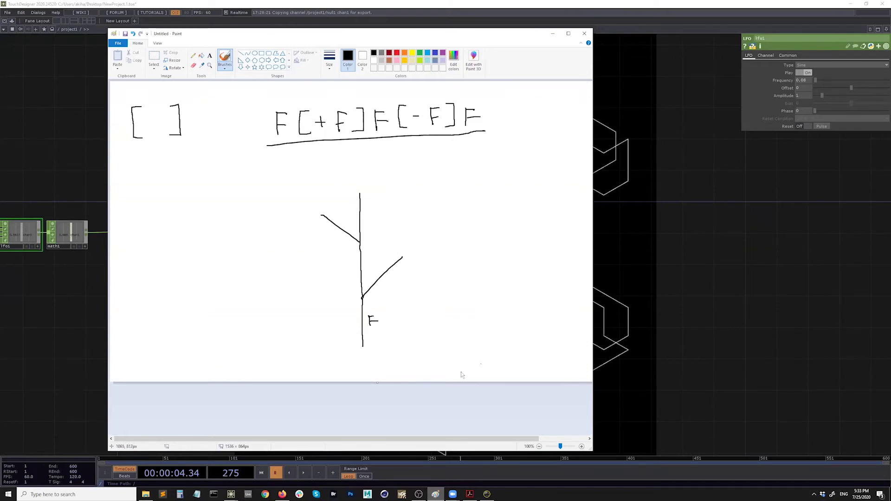
Return to NewProject.1 in TouchDesigner, go up to the root level and select the project1 container.
left_click(231, 494)
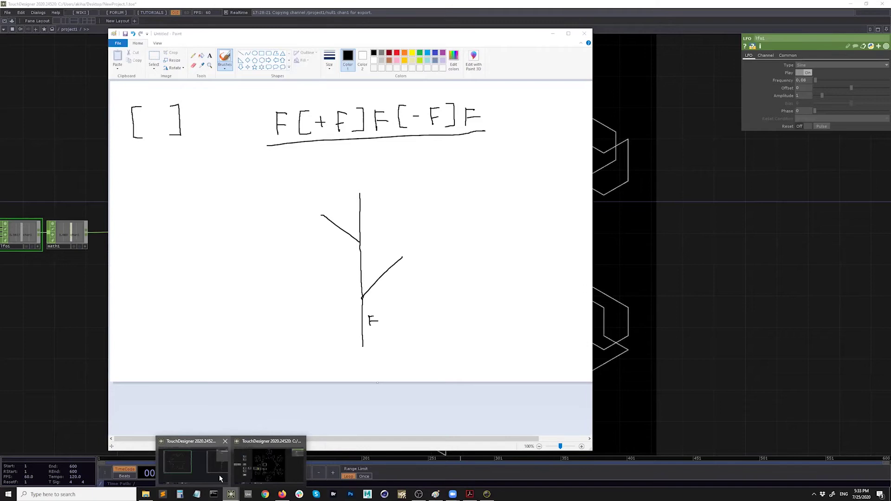
left_click(270, 465)
left_click_drag(351, 351, 356, 349)
key("u")
left_click(426, 125)
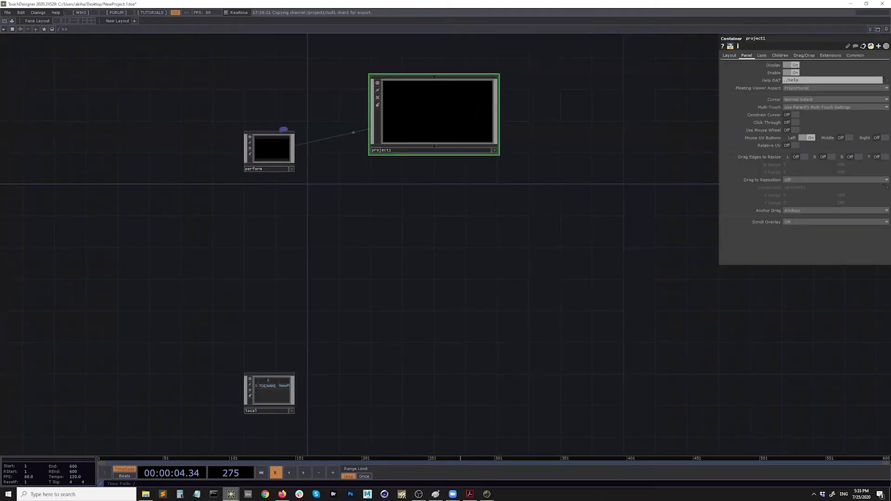
Enter the project1 container and turn off the render1 image shown behind the network.
key("i")
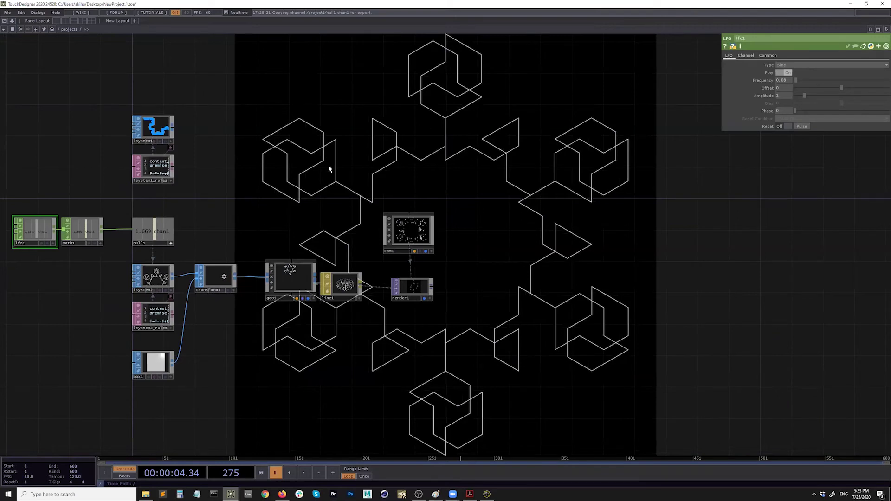
left_click_drag(332, 225, 337, 226)
scroll(337, 227, "down", 5)
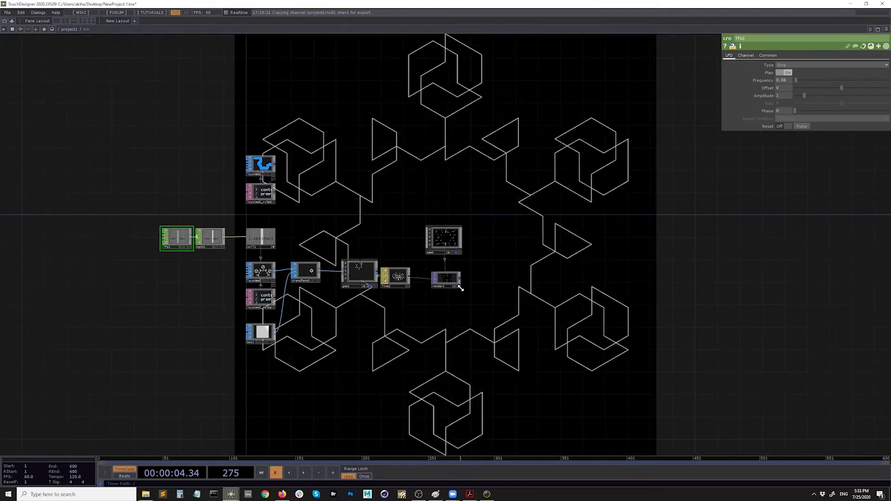
left_click(455, 286)
left_click_drag(450, 281, 445, 280)
Select all the operators in project1 and collapse them into a single Base component.
left_click_drag(496, 114, 103, 385)
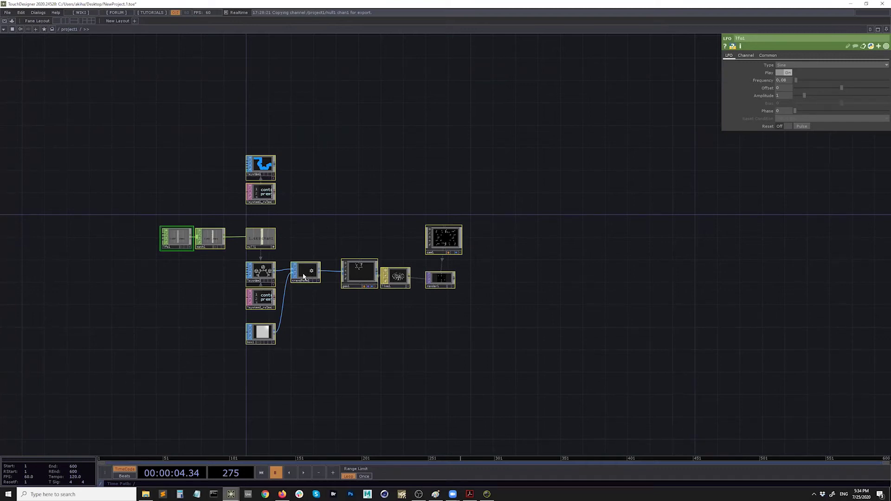
right_click(323, 227)
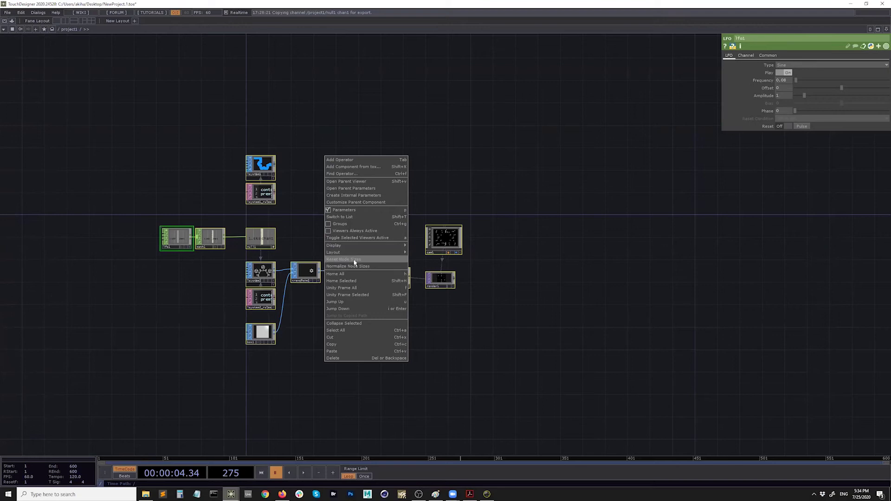
left_click(352, 324)
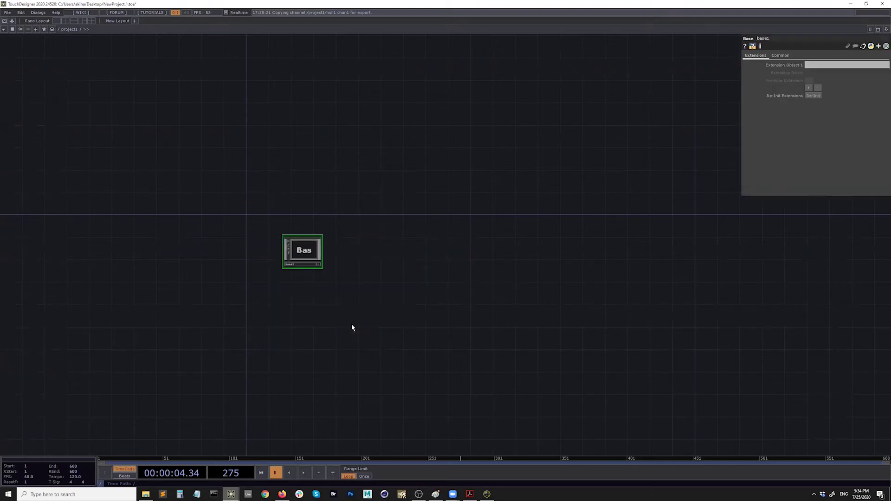
Rename the collapsed Base component fractal and turn on its viewer.
key("Tab")
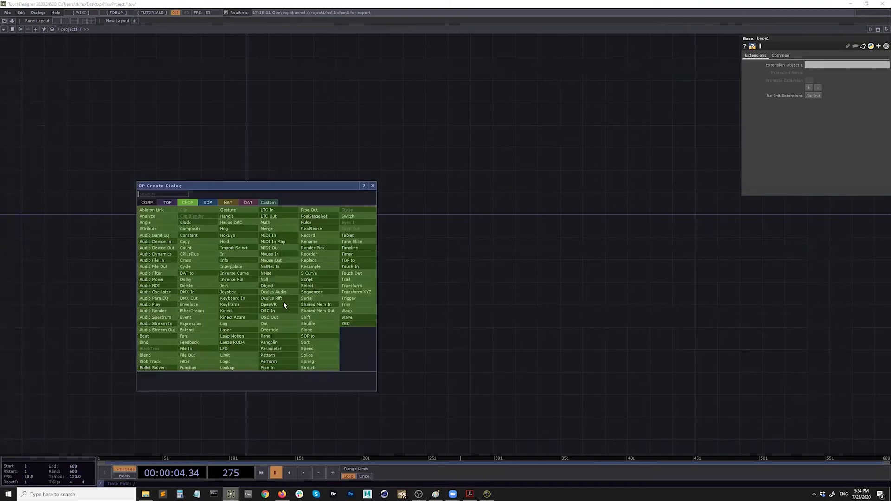
left_click(372, 186)
left_click_drag(296, 257, 261, 207)
scroll(262, 208, "up", 5)
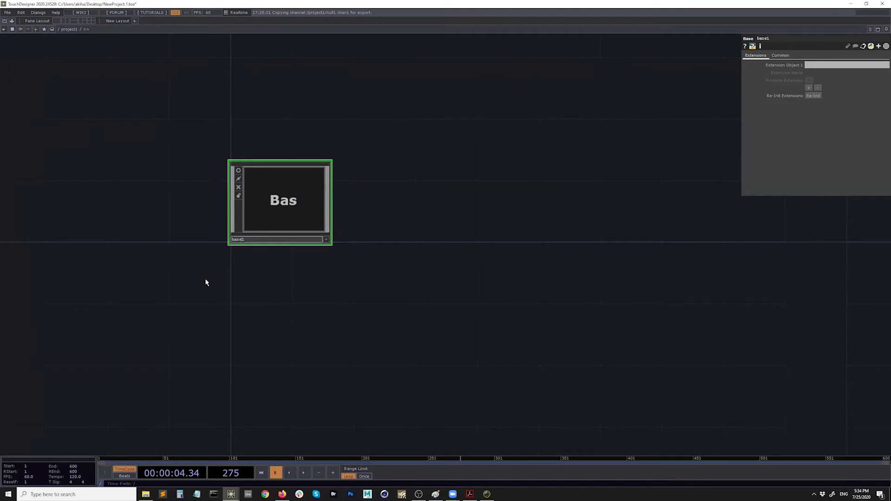
type("fractal")
key("Return")
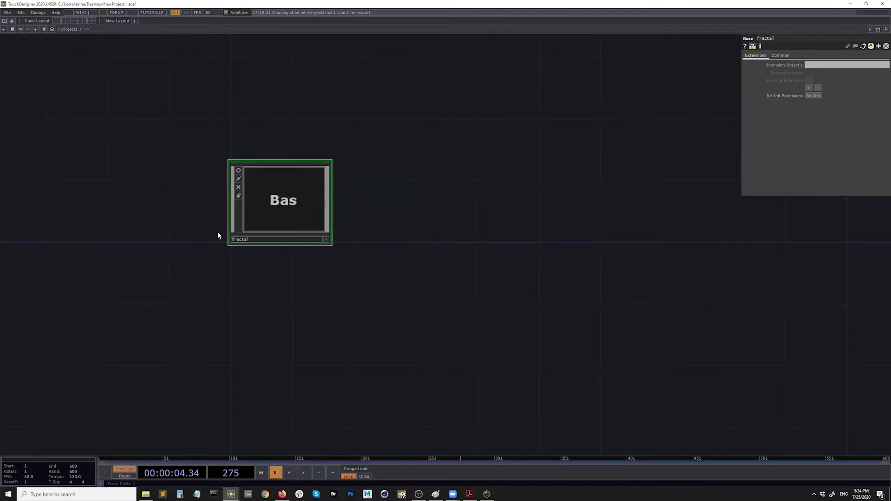
left_click(242, 172)
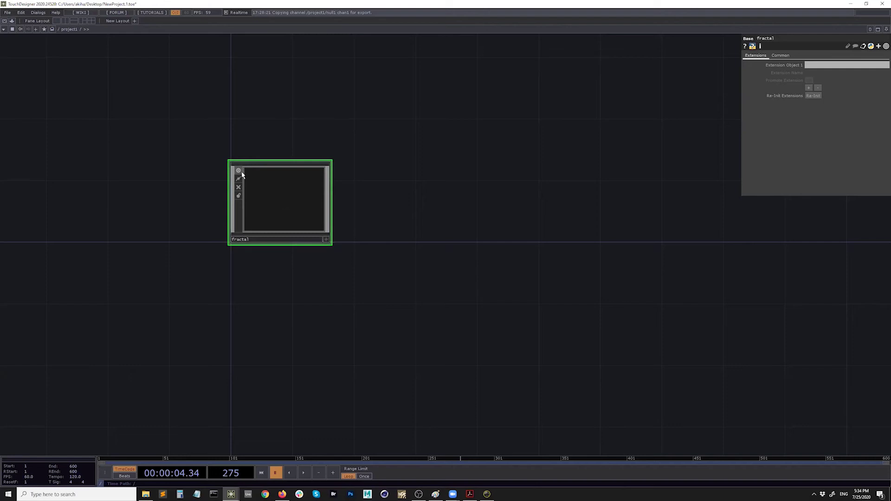
Go inside fractal, resume timeline playback and connect an Out TOP after render1.
double_click(281, 211)
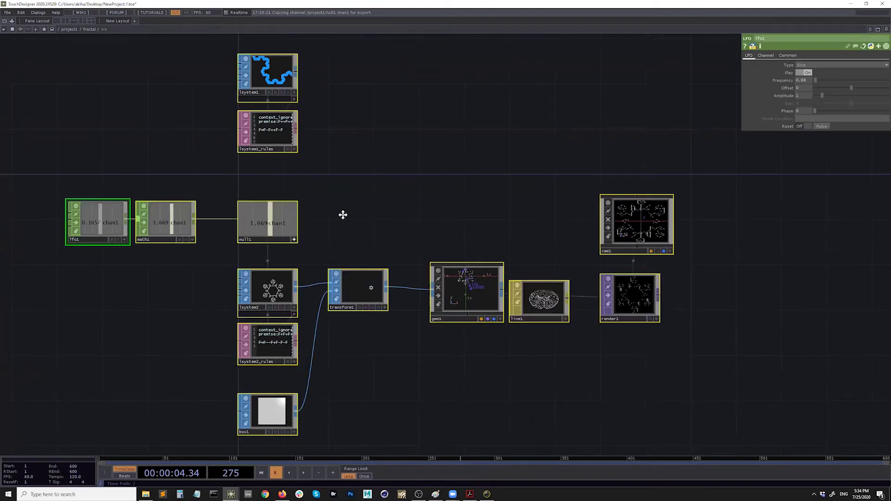
key("space")
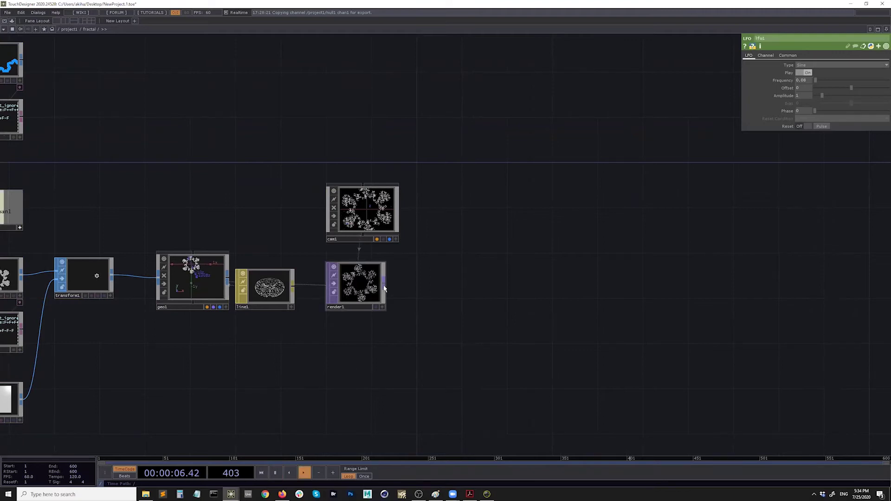
key("Tab")
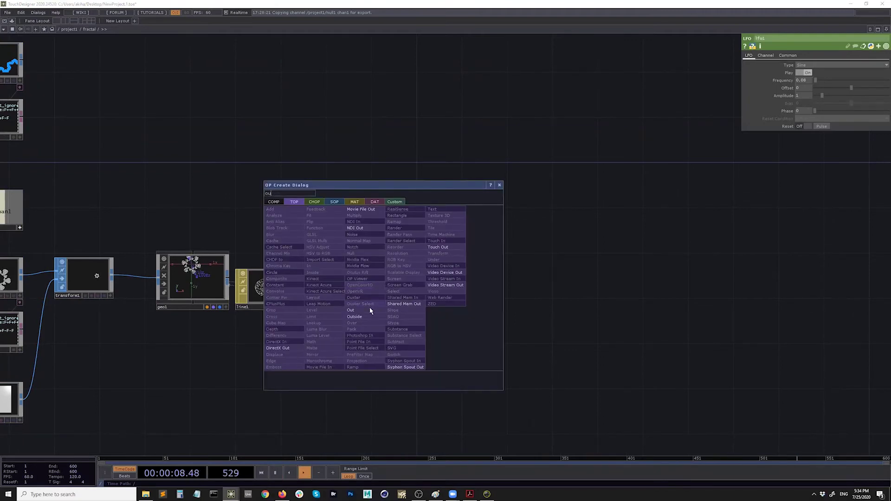
left_click(370, 309)
left_click(423, 309)
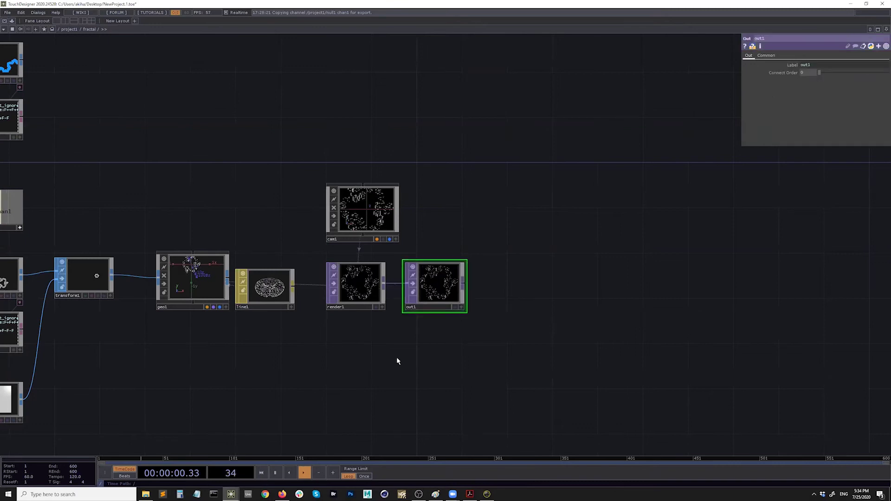
Return to project1 and examine the Operator Viewer path ./out1 in fractal's common parameters.
key("u")
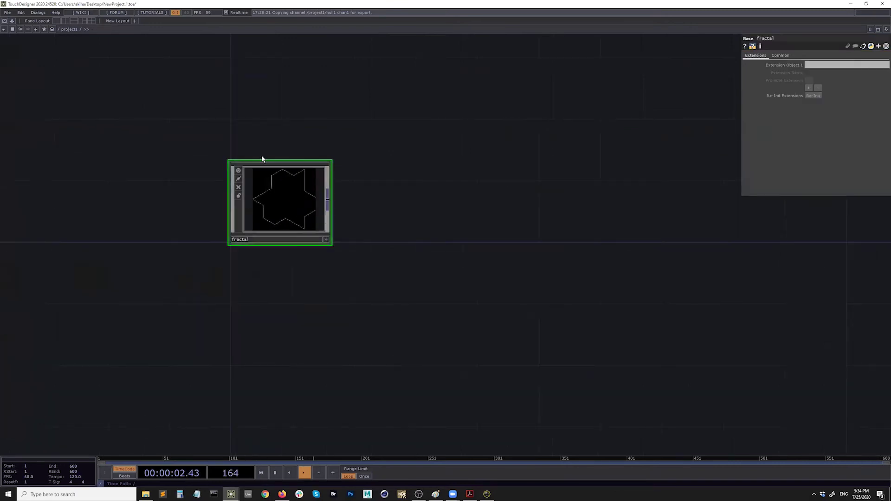
scroll(261, 157, "up", 3)
scroll(261, 211, "up", 3)
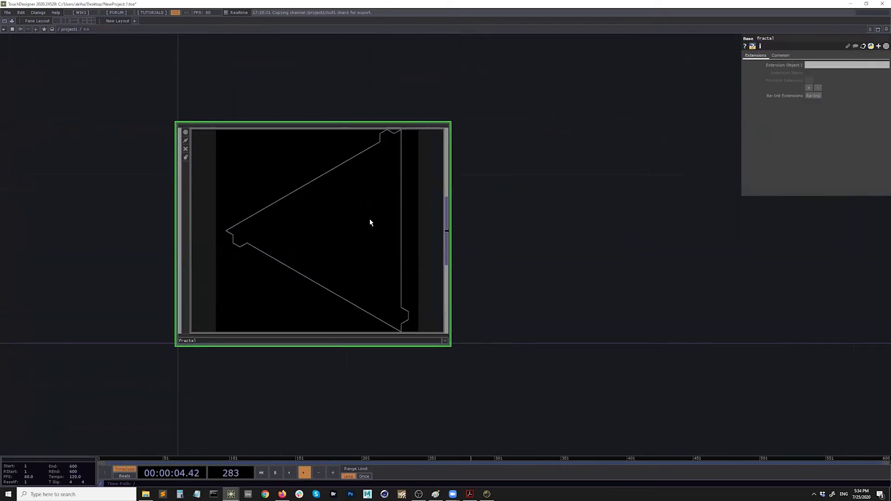
left_click(780, 55)
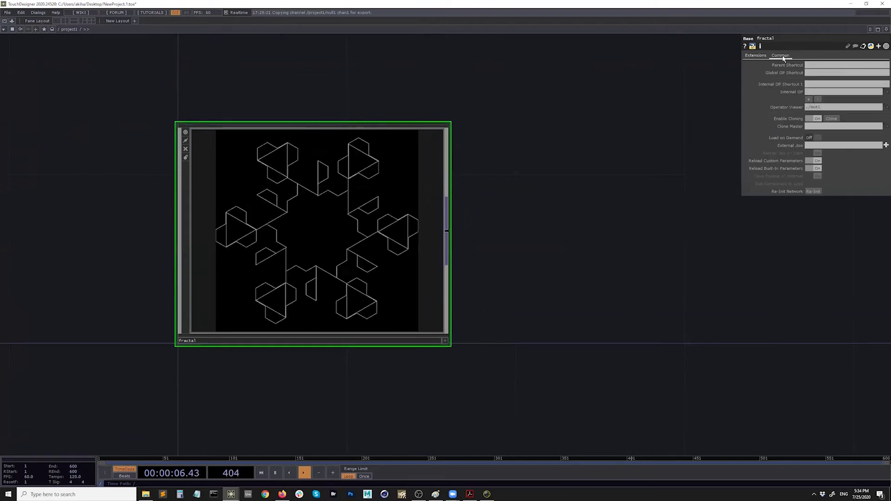
left_click(813, 108)
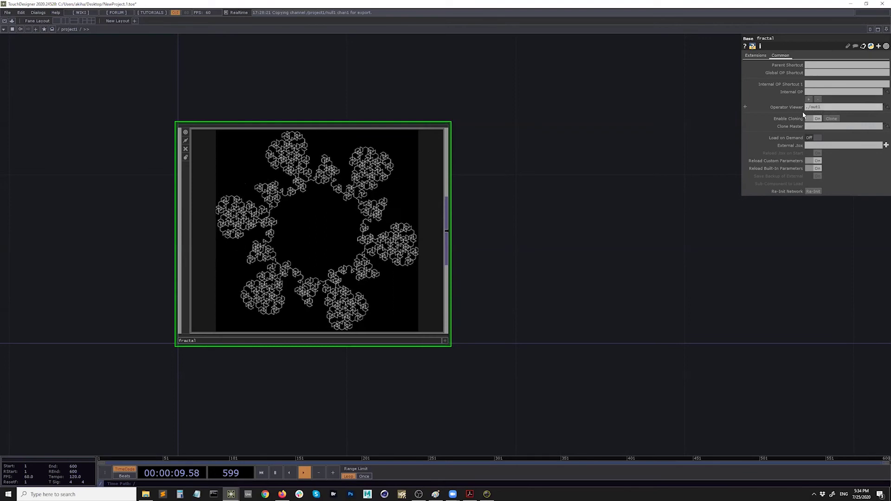
left_click(810, 108)
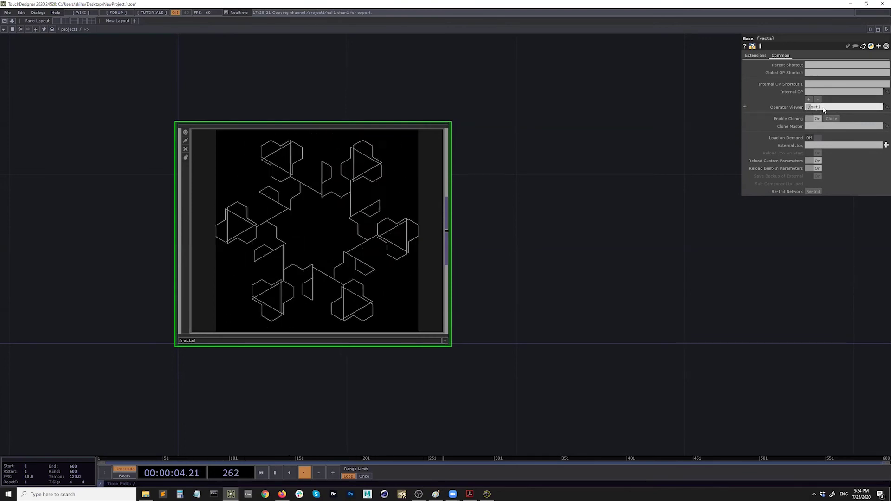
left_click_drag(810, 109, 820, 109)
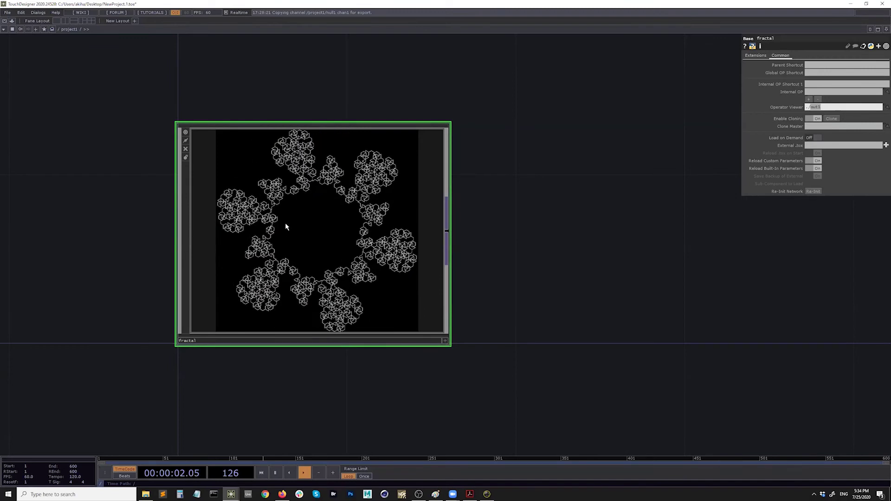
Turn off fractal's viewer and add a new Base COMP beside it in project1.
scroll(286, 226, "down", 5)
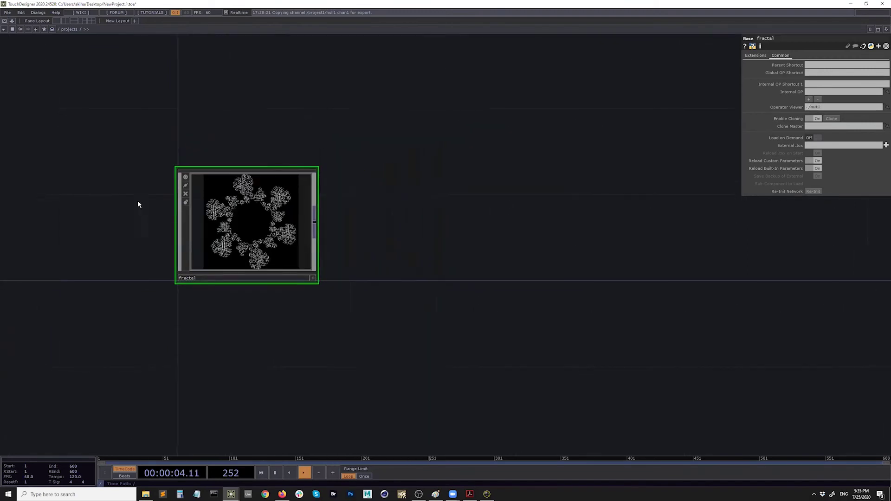
left_click(149, 174)
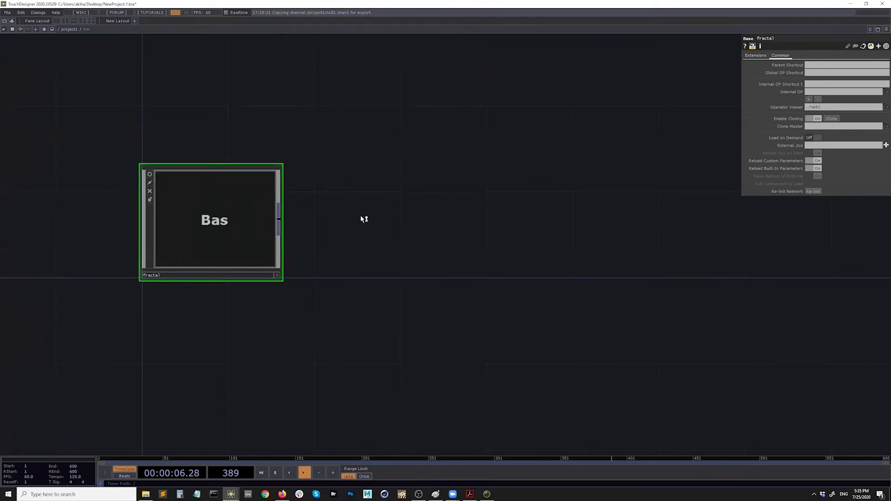
key("Tab")
left_click(256, 133)
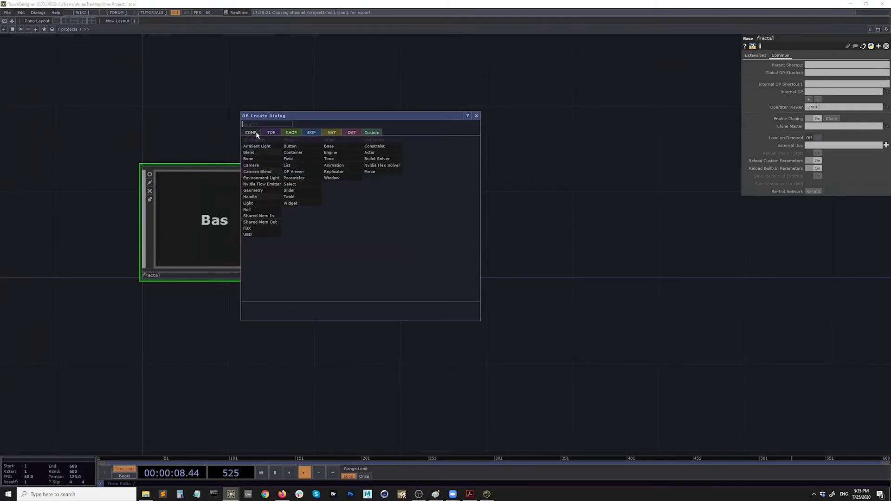
type("base")
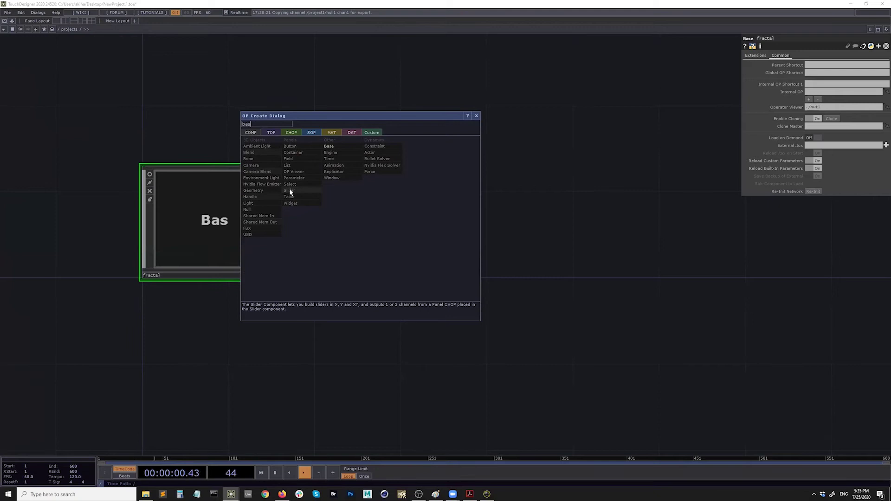
left_click(342, 148)
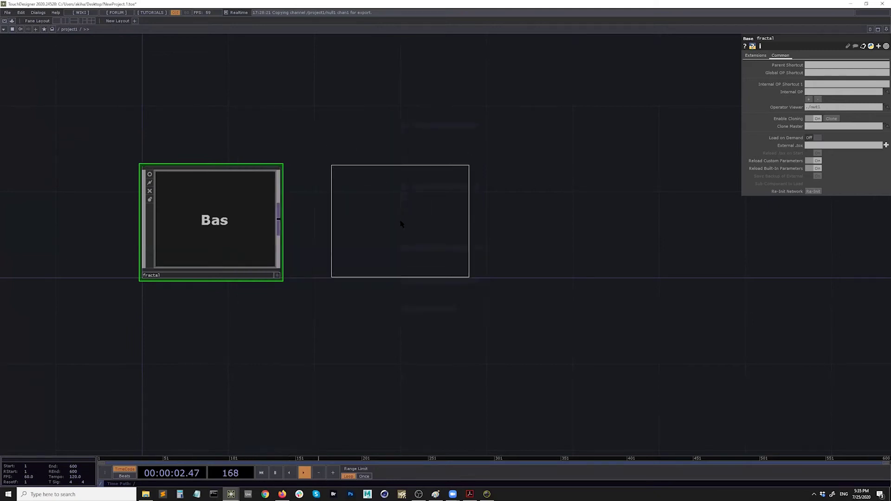
left_click(402, 220)
left_click_drag(467, 331, 441, 333)
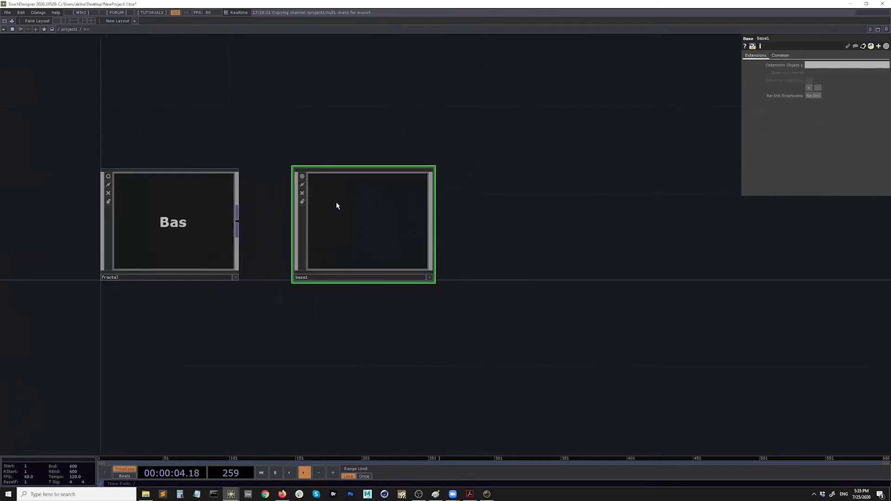
Turn on the new Base component's viewer and rename the component branch.
left_click(303, 178)
left_click_drag(308, 279, 289, 281)
type("branch")
key("Return")
Go inside the branch component and add an LSystem SOP together with its rules DAT.
key("i")
left_click_drag(489, 251, 319, 245)
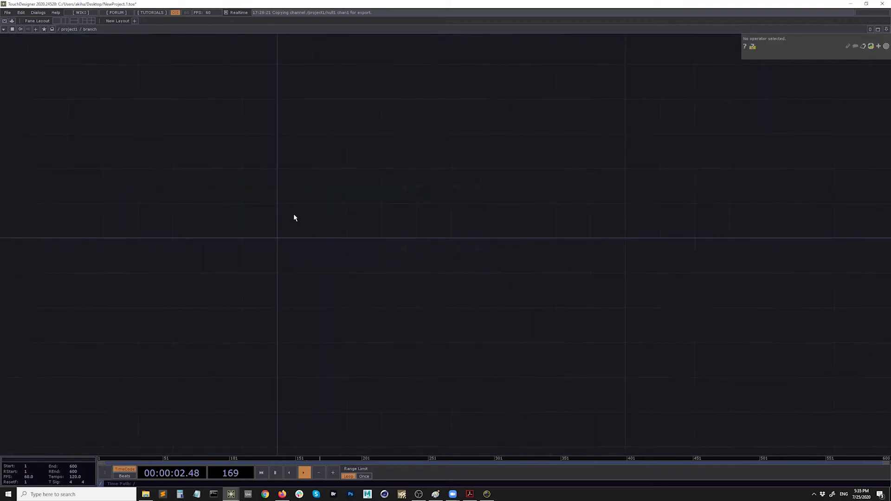
key("Tab")
left_click(266, 142)
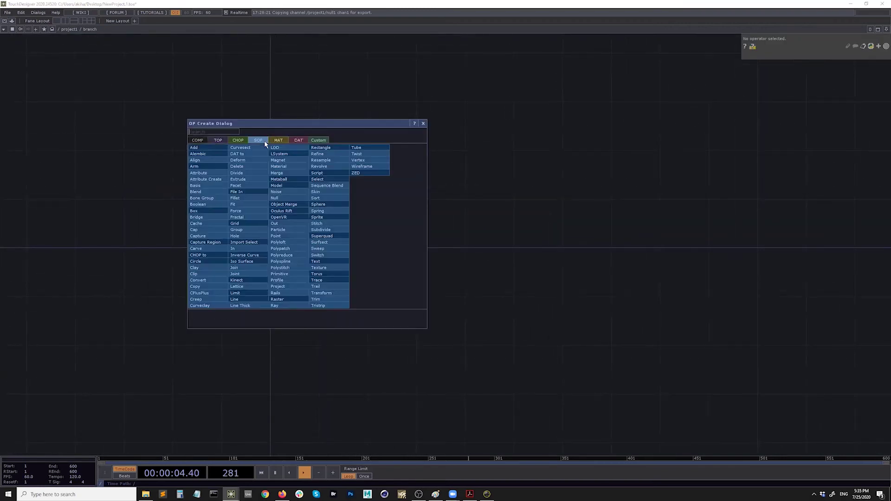
type("lsys")
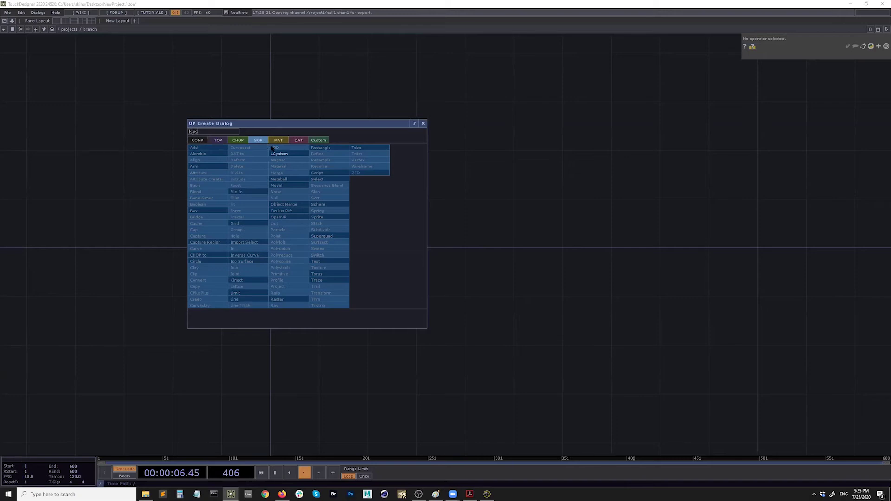
left_click(279, 155)
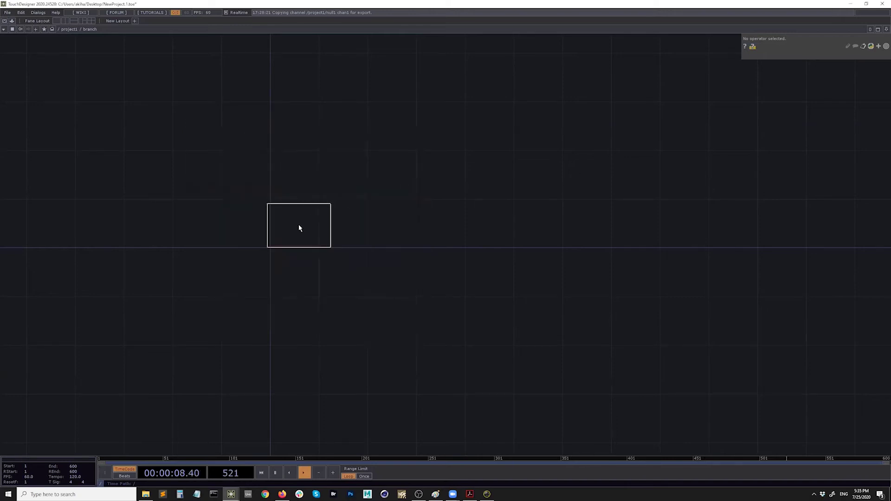
left_click(299, 226)
left_click_drag(393, 259, 484, 266)
scroll(366, 259, "up", 5)
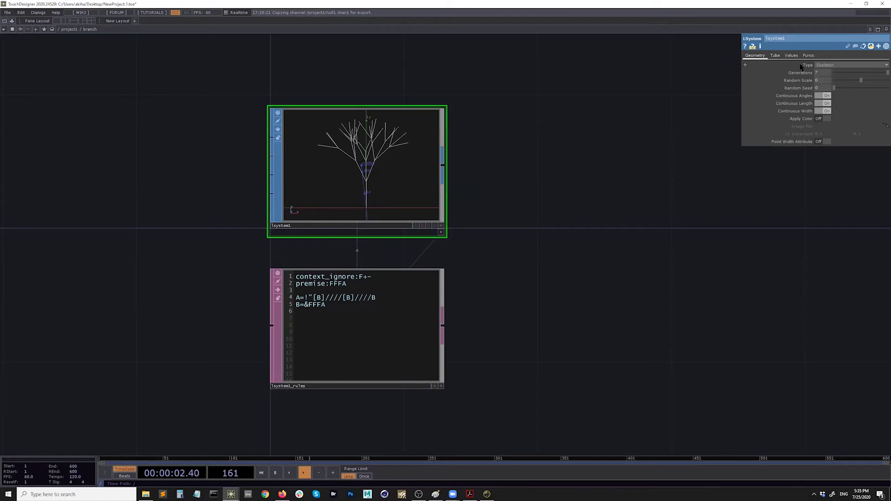
Set lsystem1's geometry type to Tube and activate its viewer to rotate the tree slightly.
left_click(823, 67)
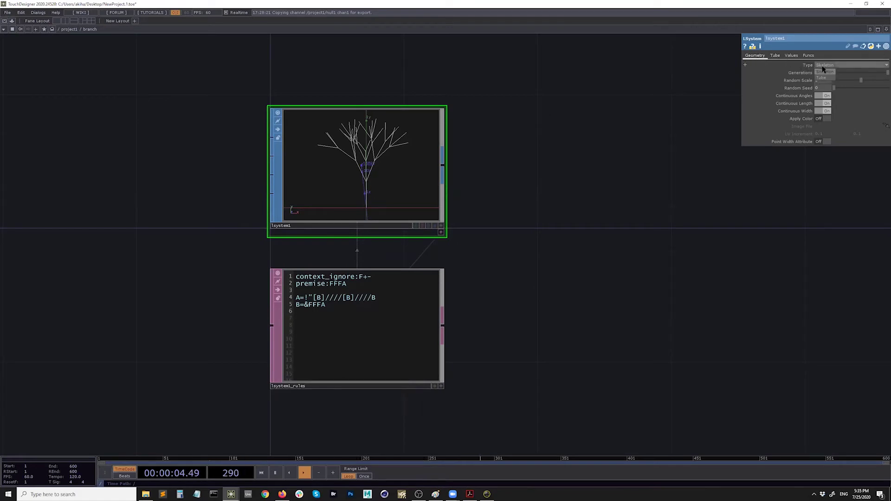
left_click(824, 78)
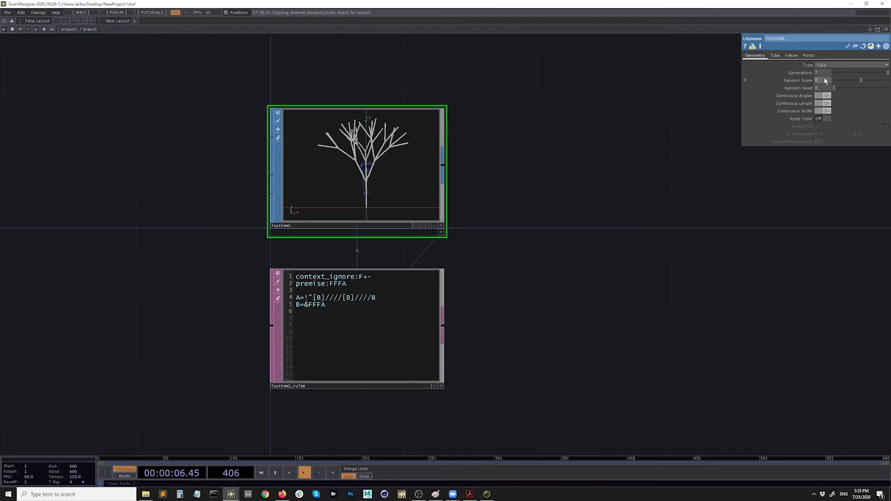
left_click(441, 227)
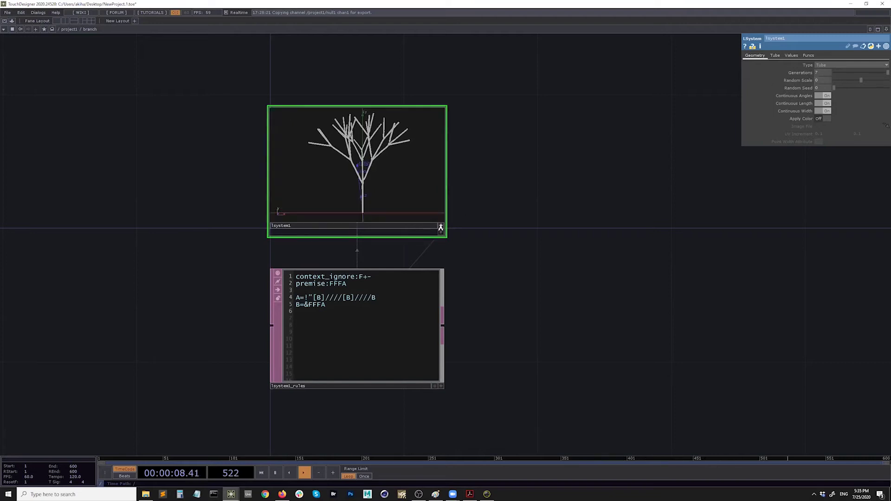
scroll(370, 164, "up", 3)
mouse_move(361, 184)
left_mouse_down()
mouse_move(378, 182)
mouse_move(361, 182)
left_mouse_up()
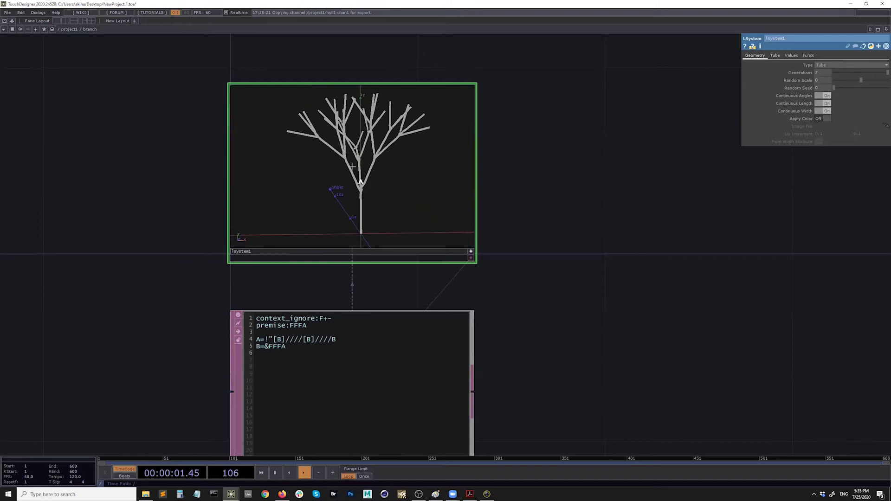
Look over lsystem1's tube settings and change its geometry type to Skeleton.
left_click(777, 57)
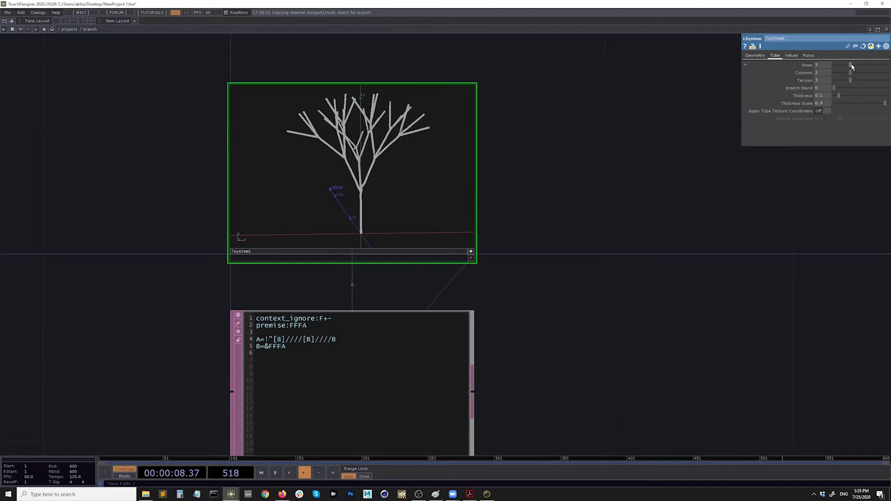
left_click(756, 56)
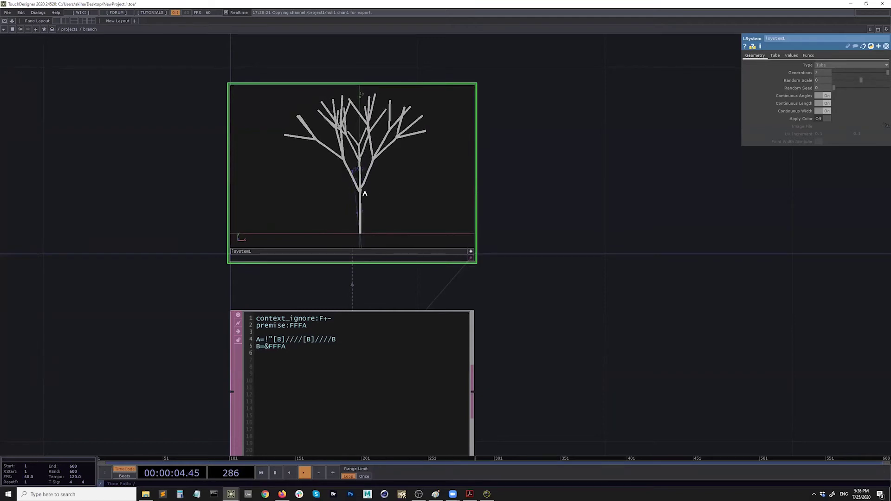
left_click(826, 66)
left_click(826, 73)
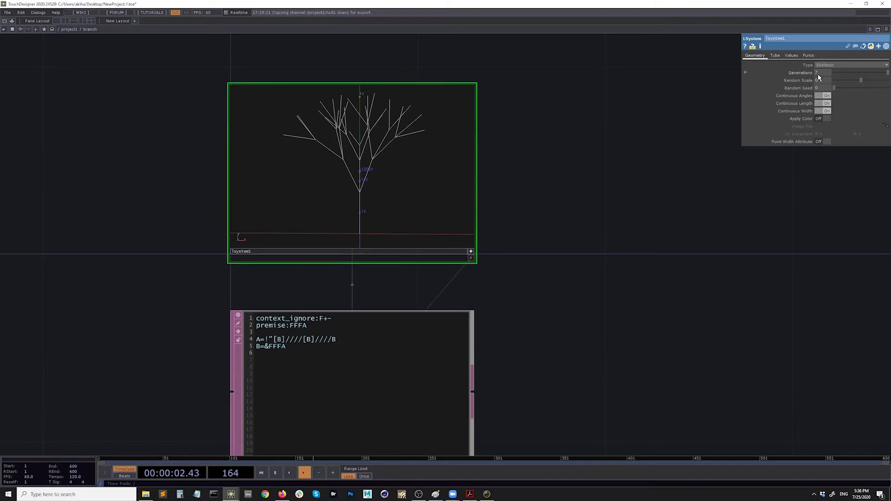
left_click(775, 55)
left_click(792, 56)
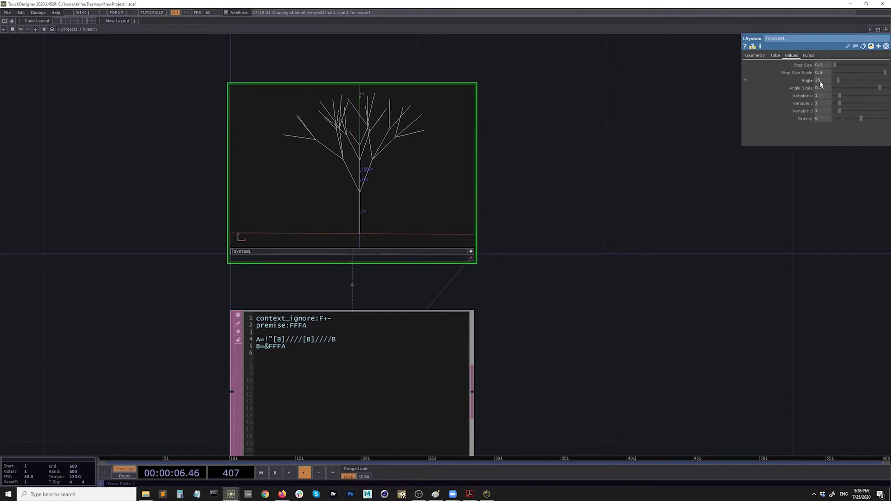
left_click(809, 56)
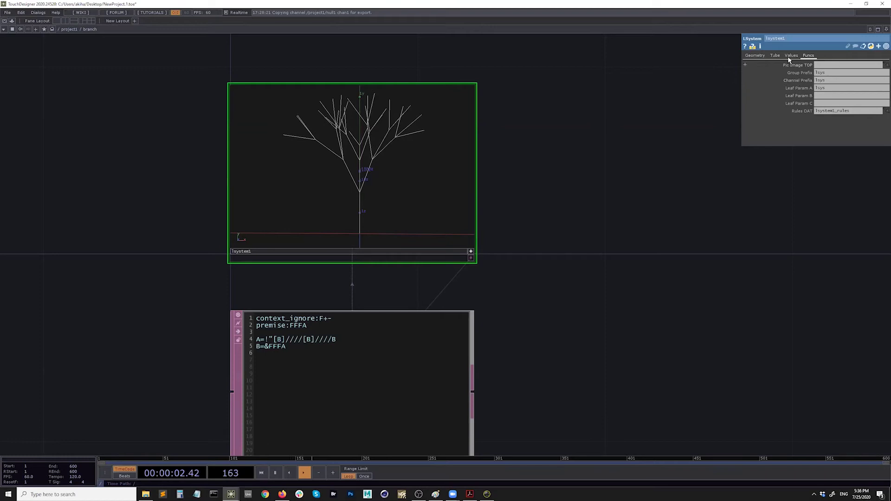
left_click(755, 56)
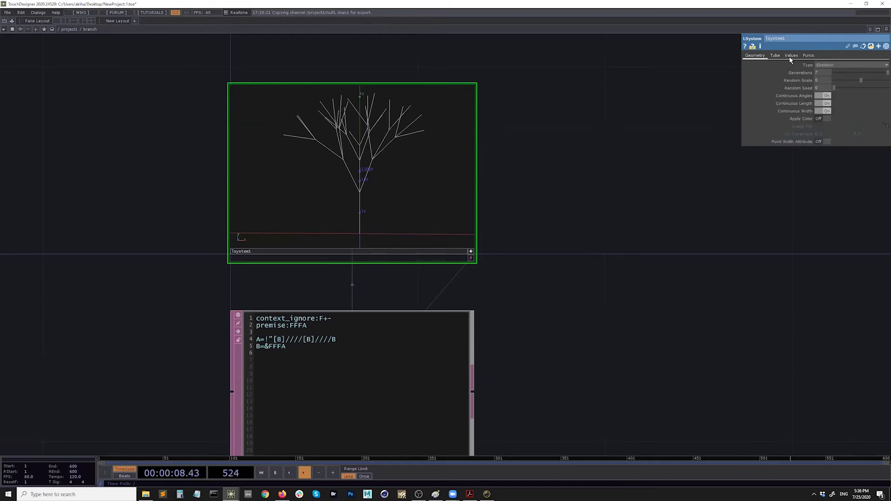
Make the lsystem1_rules DAT editable, shorten the premise to F and delete the default A and B rules.
left_click_drag(532, 360, 535, 321)
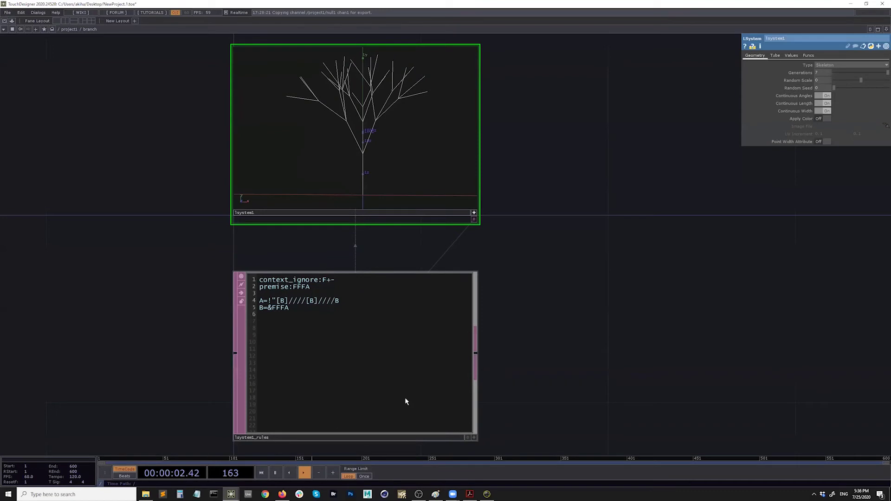
left_click(474, 438)
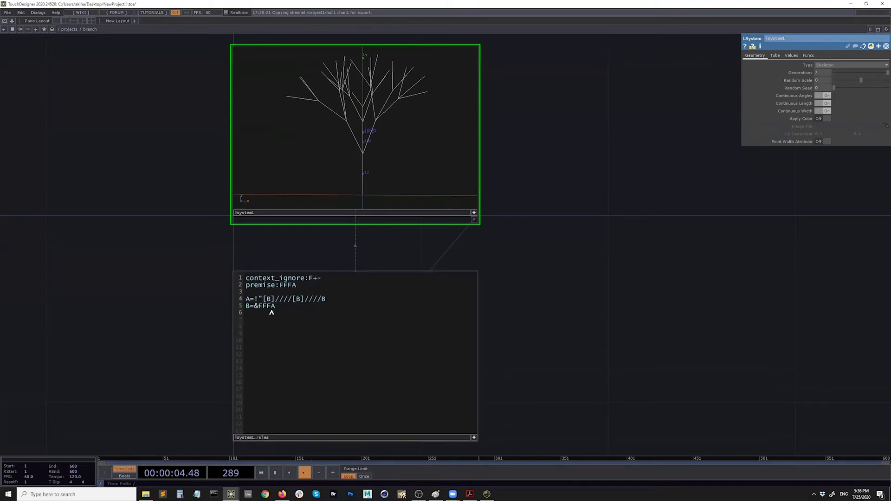
left_click_drag(288, 310, 283, 285)
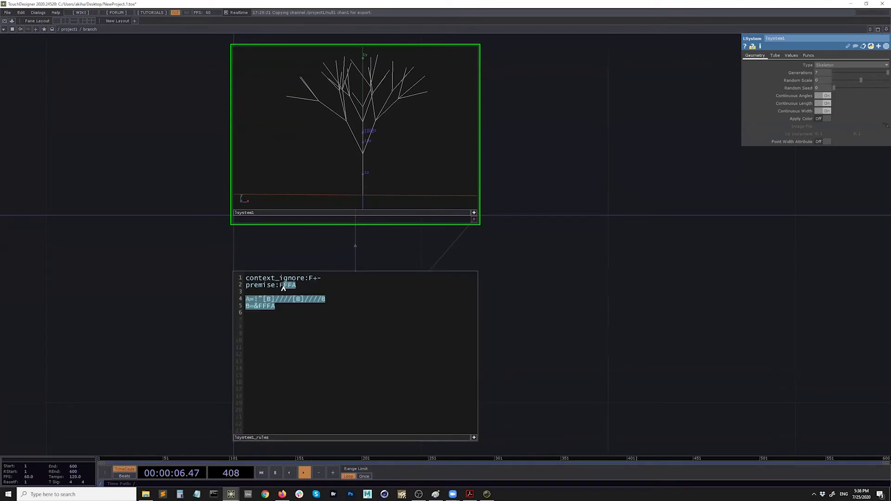
key("BackSpace")
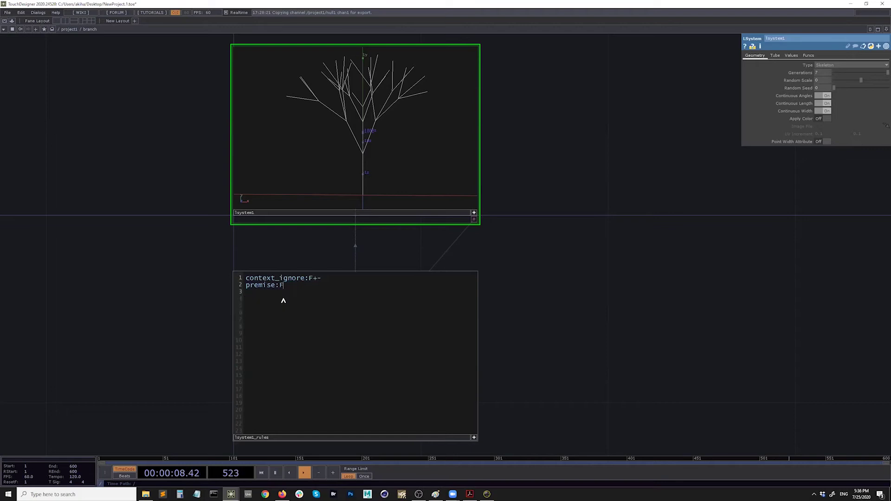
left_click(188, 338)
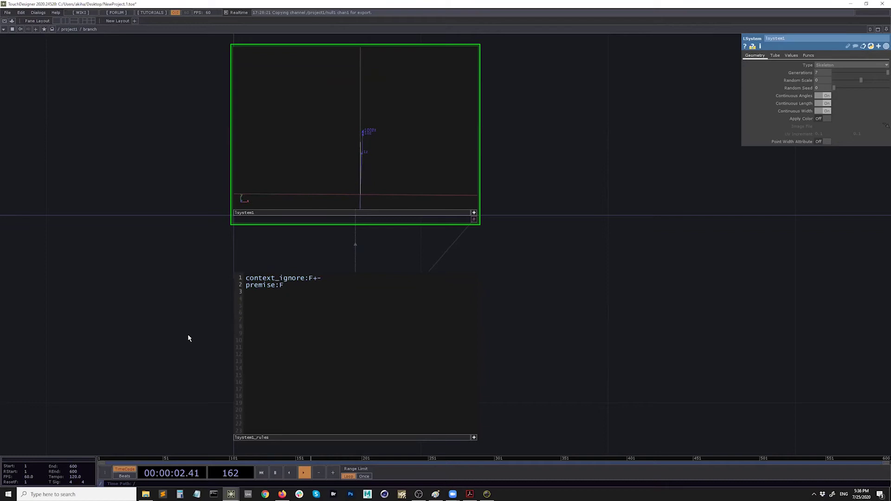
Switch to Paint, handwrite F = in front of the bracketed rule, and return to TouchDesigner.
left_click(435, 495)
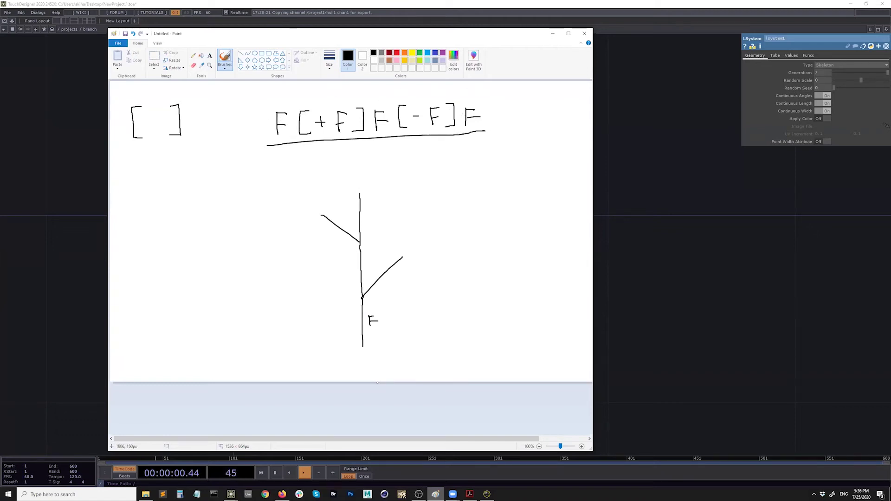
left_click_drag(225, 117, 225, 135)
left_click(72, 349)
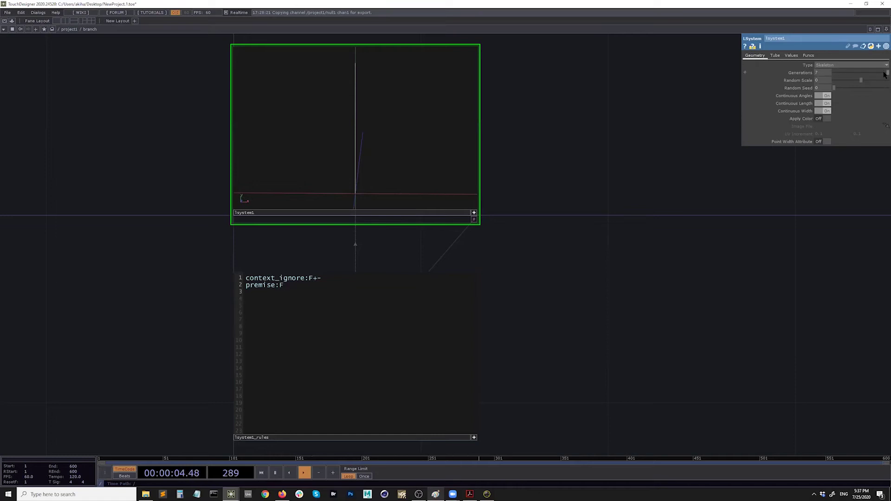
Set lsystem1's Generations to 1 and add the rule F=F[+F]F[-F]F below the premise in the rules DAT.
left_click_drag(887, 74, 810, 76)
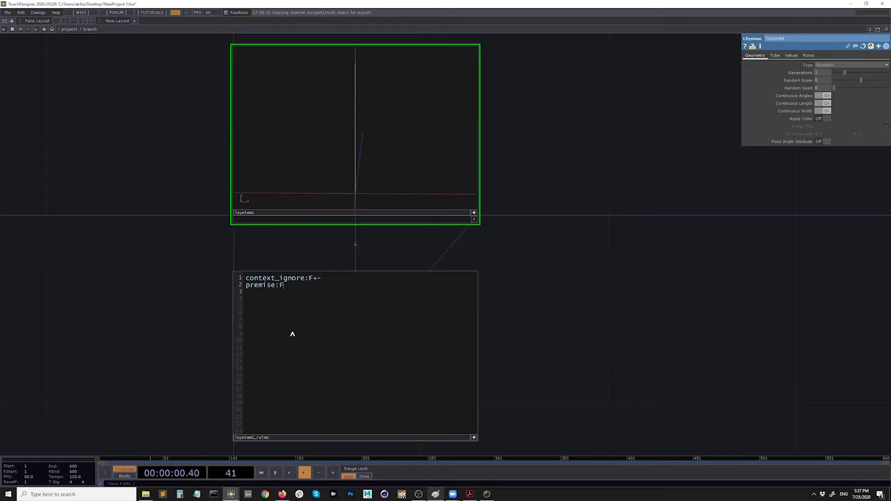
key("Return")
key("Return")
type("F=F[+F]F")
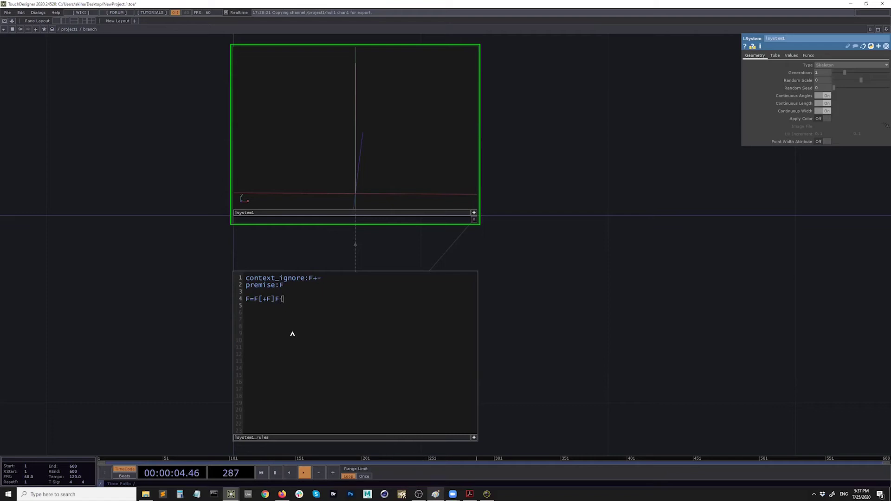
type("[-F]F")
Try the rule without its leading F, as F=[+F]F[-F]F, view the branches, and put the F back.
left_click(259, 302)
key("BackSpace")
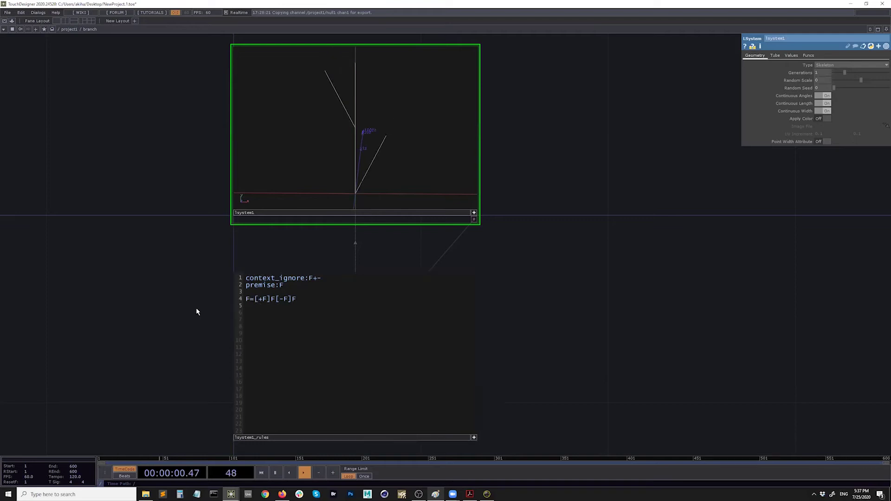
left_click_drag(342, 205, 361, 172)
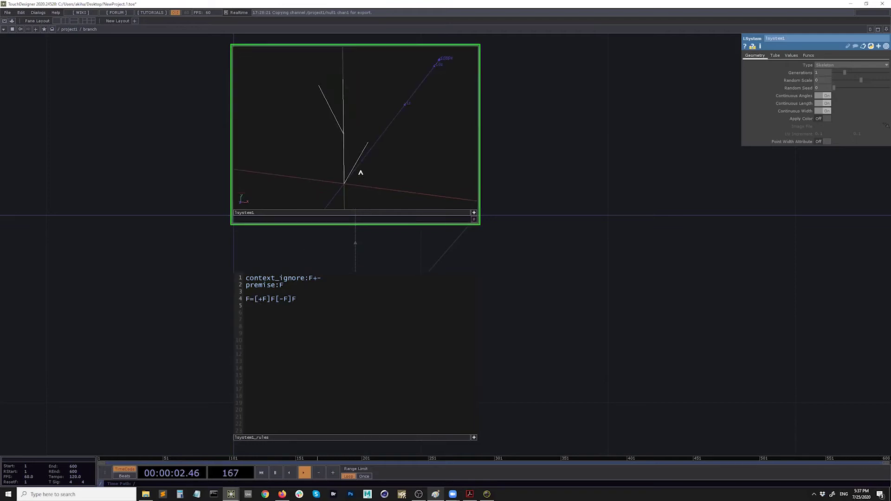
left_click(255, 299)
type("F")
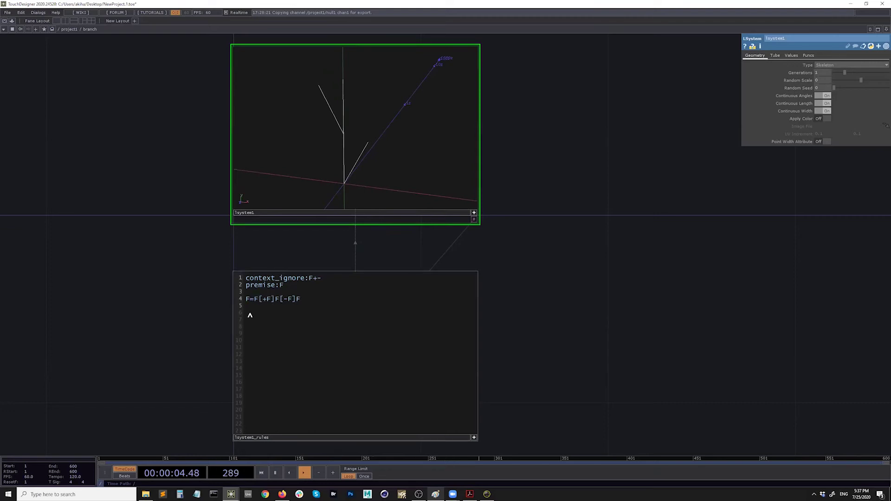
Raise lsystem1's Generations to 3 and turn the branching plant back toward a frontal view.
left_click_drag(396, 201, 358, 186)
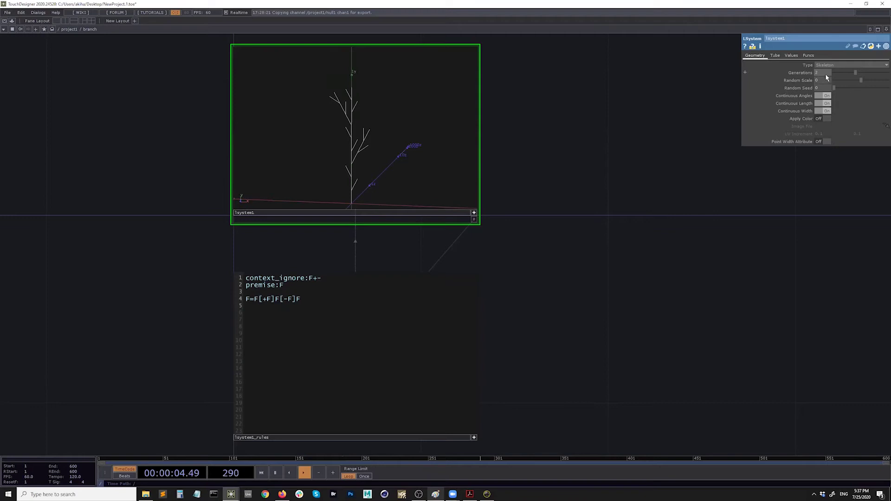
left_click_drag(830, 75, 850, 75)
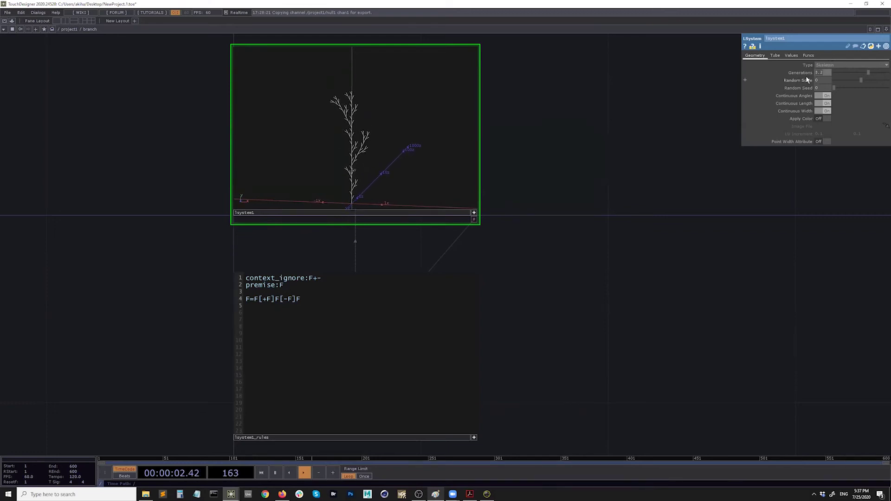
left_click_drag(354, 145, 363, 162)
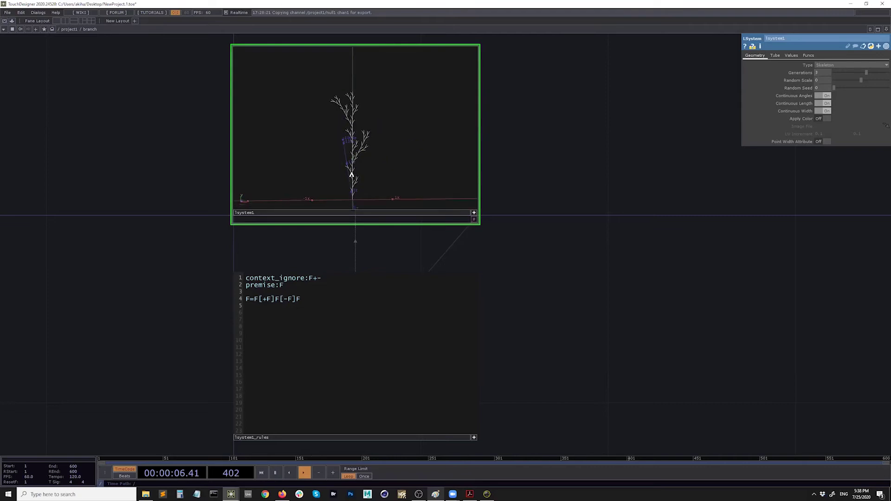
Examine up close how the branching pattern repeats along the stem and side branches of the skeleton plant.
scroll(350, 179, "up", 2)
scroll(359, 176, "up", 1)
scroll(367, 120, "up", 2)
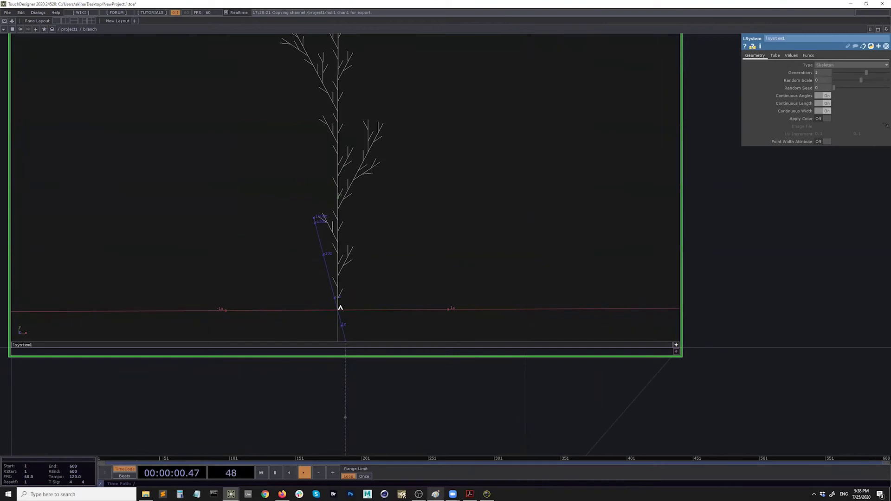
right_click_drag(371, 146, 360, 234)
middle_click_drag(301, 144, 385, 161)
left_click_drag(386, 162, 310, 182)
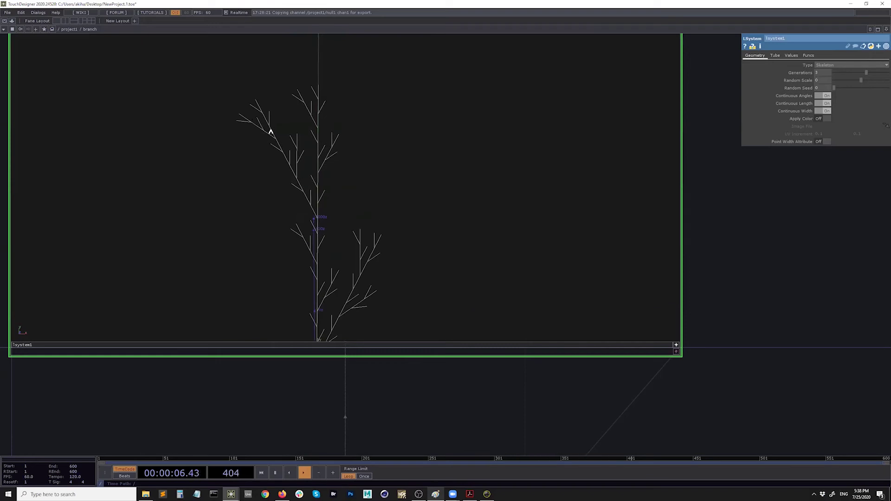
left_click_drag(326, 154, 295, 216)
right_click_drag(295, 216, 289, 239)
middle_click_drag(289, 239, 279, 241)
left_click_drag(718, 201, 580, 240)
scroll(679, 236, "down", 6)
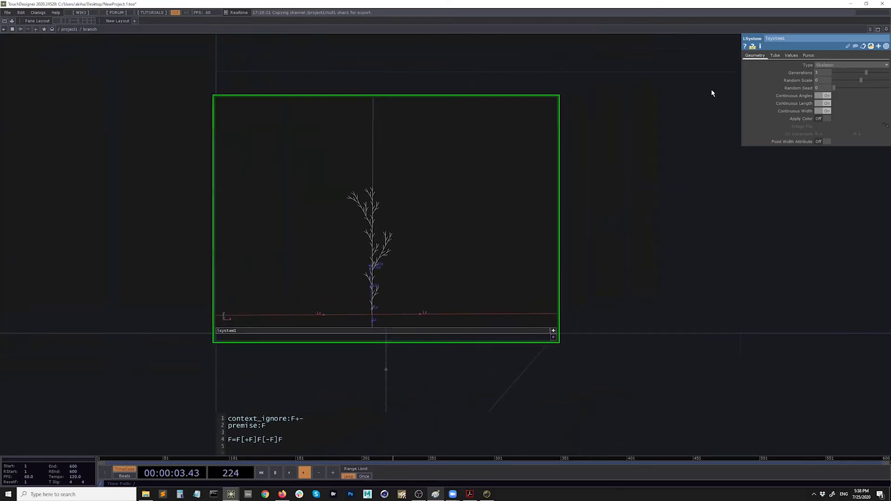
Try a wider branching angle on lsystem1, compare it with the + and - symbols in the rule, and set Angle to 40.
left_click(793, 56)
scroll(609, 222, "up", 5)
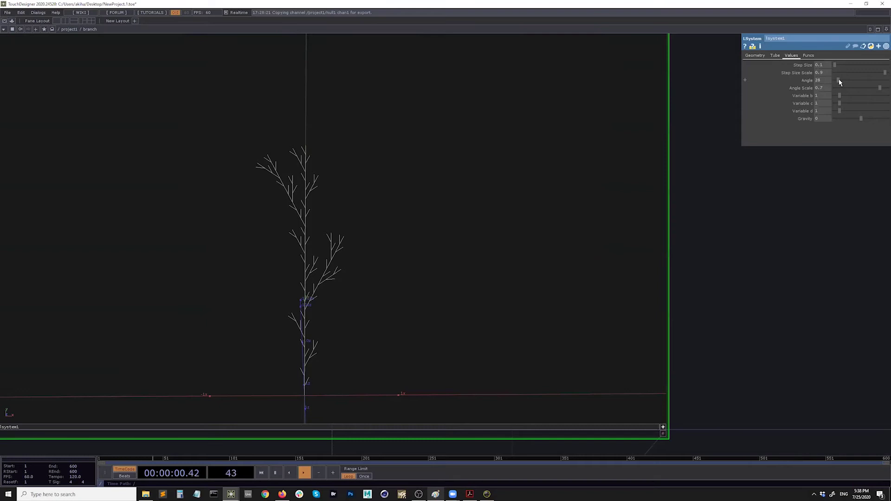
mouse_move(839, 82)
left_mouse_down()
mouse_move(854, 93)
mouse_move(843, 90)
left_mouse_up()
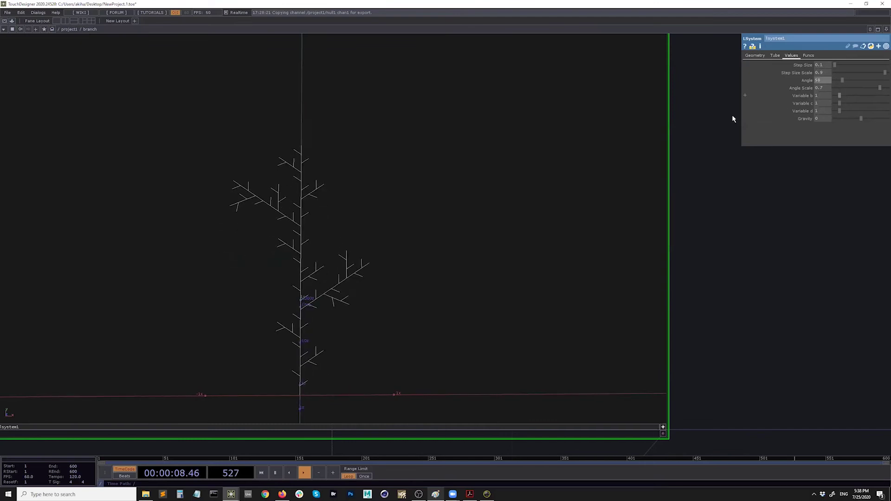
scroll(379, 267, "down", 2)
scroll(379, 268, "down", 3)
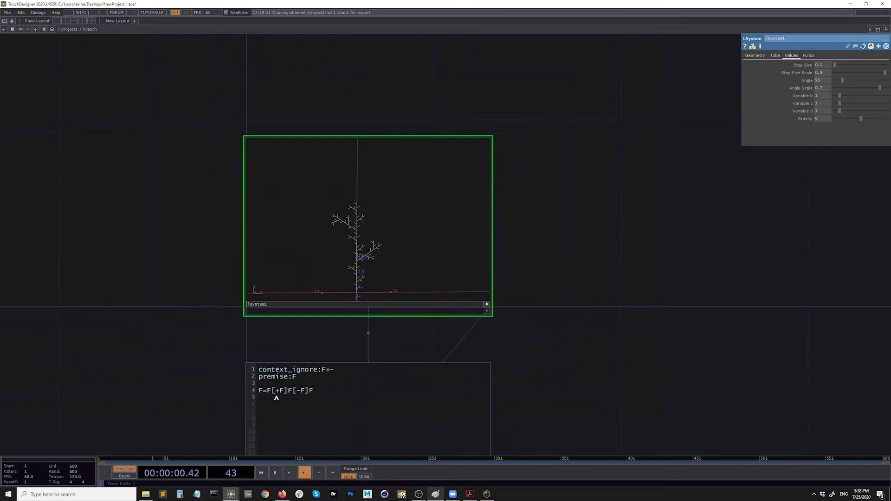
left_click_drag(278, 393, 295, 393)
scroll(358, 245, "up", 3)
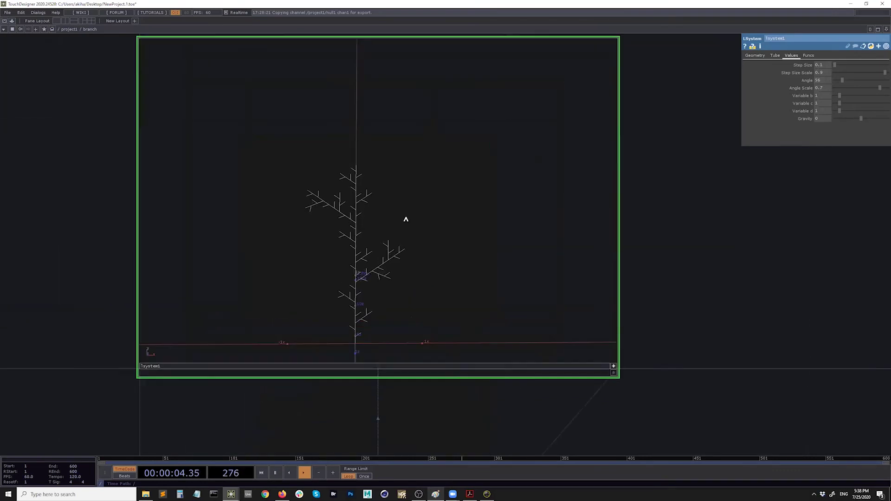
mouse_move(839, 83)
left_mouse_down()
mouse_move(849, 80)
mouse_move(840, 86)
left_mouse_up()
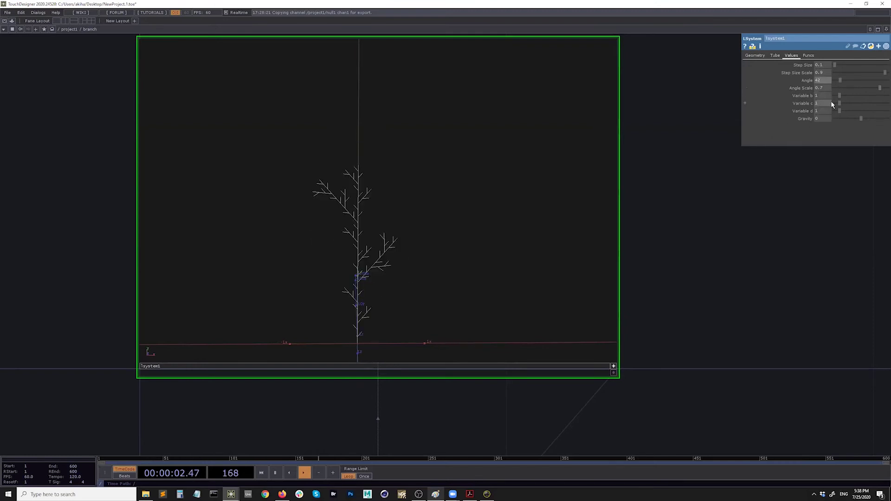
type("4")
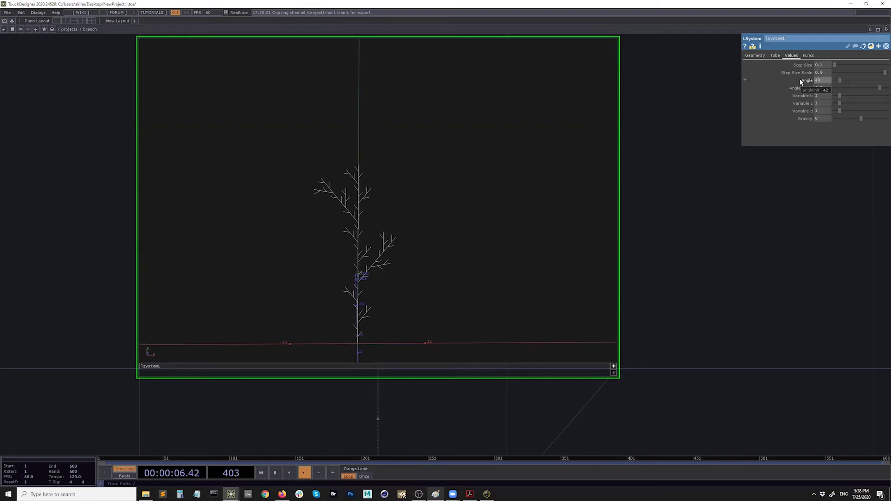
Rotate the skeleton plant to examine its flat branching from several sides, including the rules DAT in view.
left_click_drag(688, 206, 660, 208)
left_click_drag(382, 257, 337, 255)
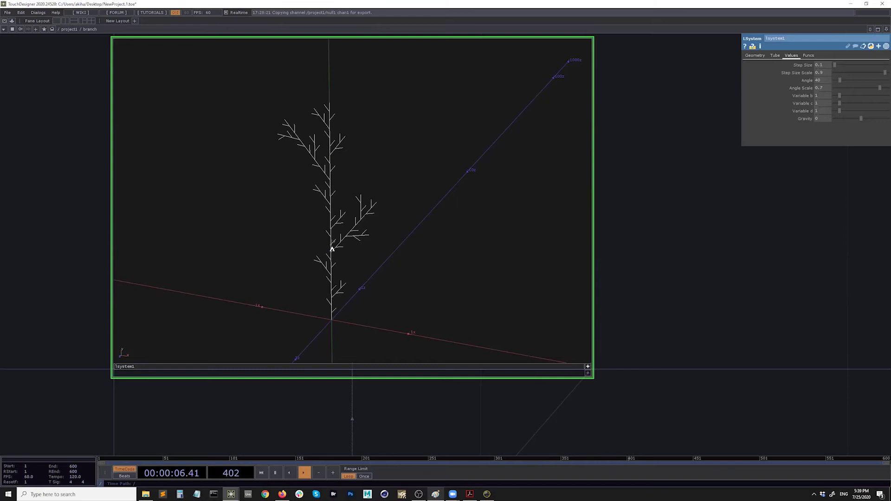
mouse_move(332, 249)
left_mouse_down()
mouse_move(334, 263)
mouse_move(332, 255)
left_mouse_up()
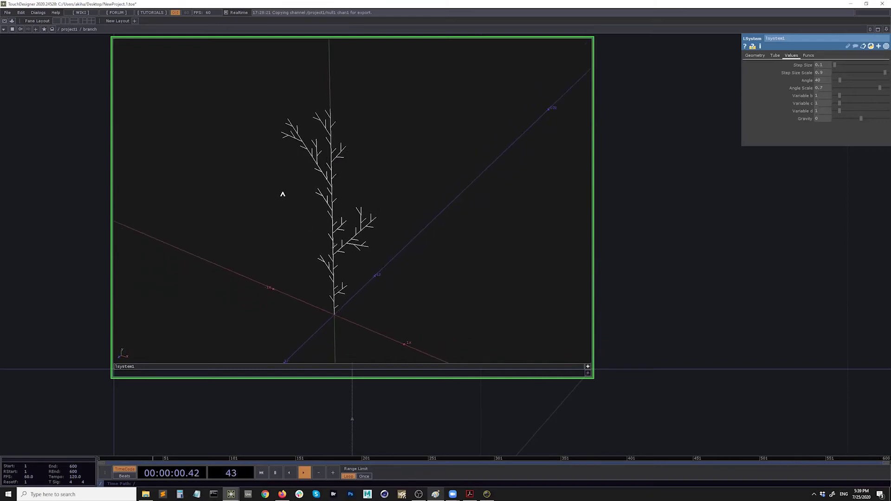
left_click_drag(312, 219, 343, 258)
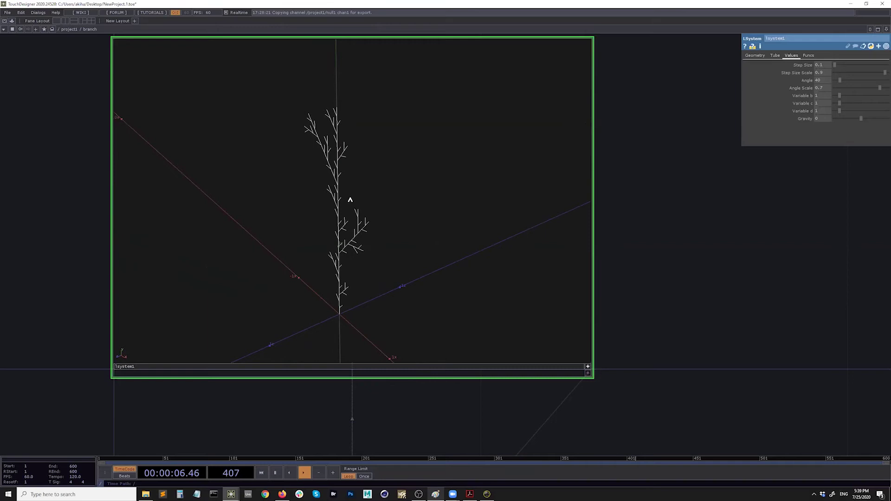
left_click_drag(298, 263, 345, 223)
scroll(345, 223, "down", 5)
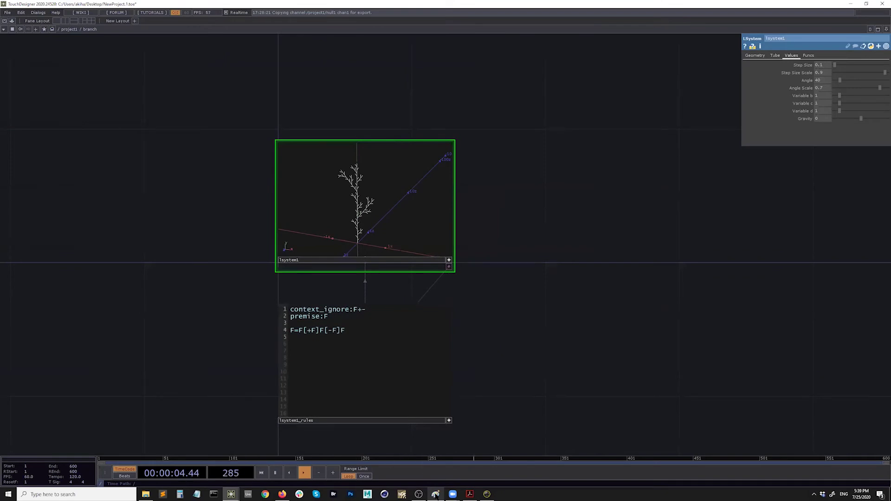
In Paint, note / as Roll, add a slash before the rule's first F, and mark rotation arrows at both branch joints of the sketch.
left_click(435, 494)
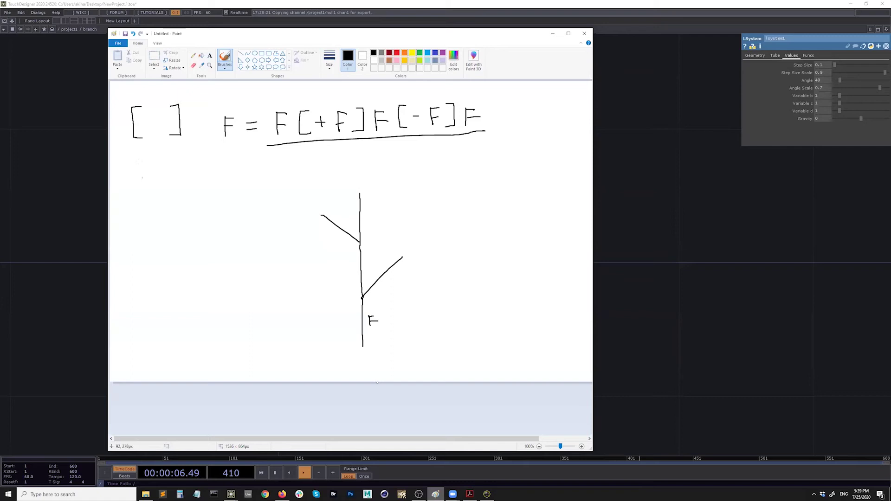
left_click_drag(157, 177, 148, 211)
left_click_drag(190, 188, 190, 201)
mouse_move(190, 188)
left_mouse_down()
mouse_move(197, 200)
mouse_move(216, 199)
left_mouse_up()
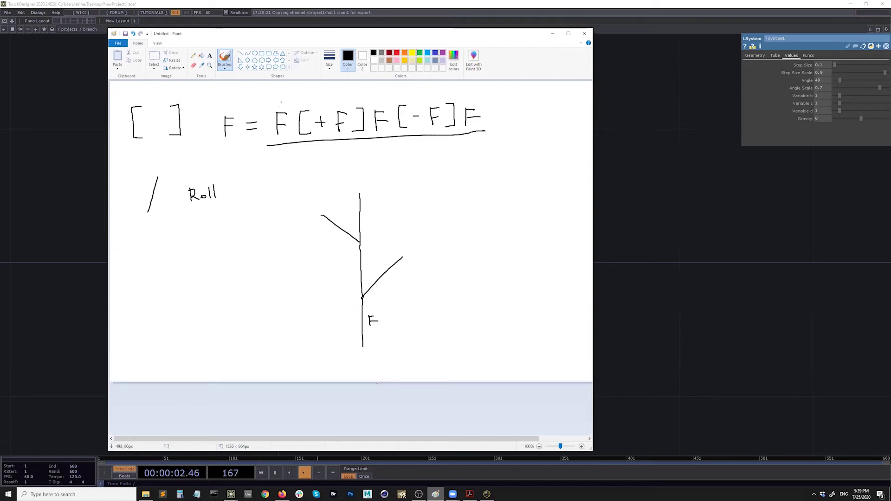
left_click_drag(269, 109, 260, 138)
left_click_drag(365, 289, 355, 302)
left_click_drag(367, 246, 354, 245)
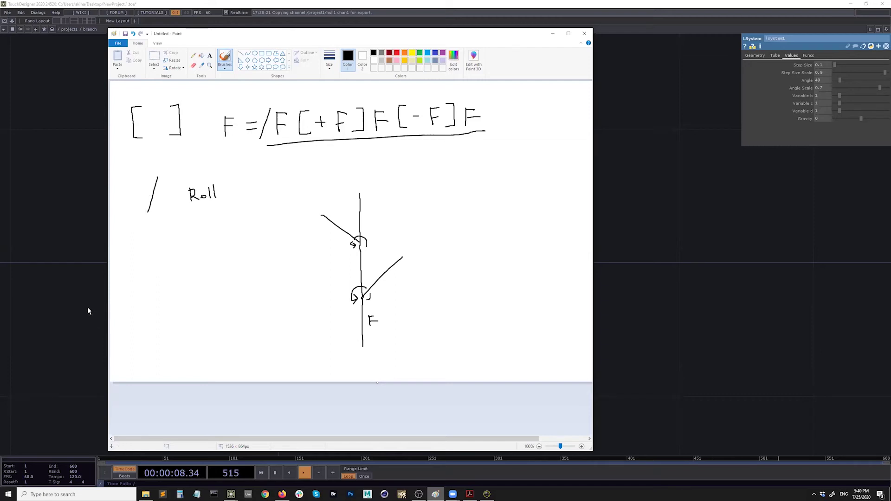
Return to TouchDesigner and insert the roll symbol so the rule reads F=/F[+F]F[-F]F.
left_click(65, 325)
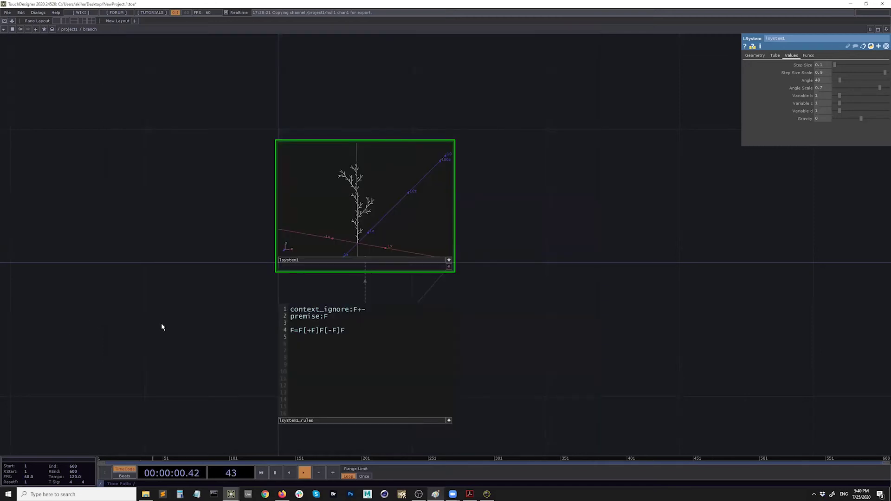
left_click(299, 331)
type("/")
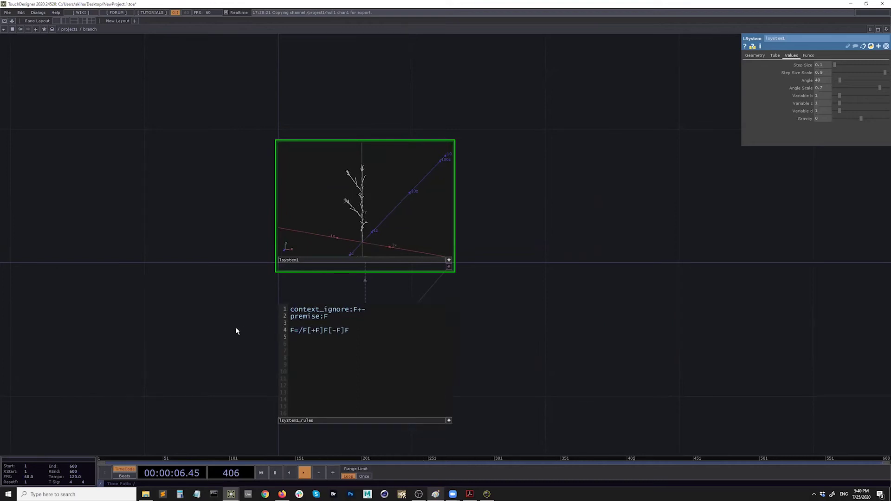
Rotate the skeleton plant up close to examine how the roll symbol turns its branches out of one plane.
scroll(492, 259, "up", 4)
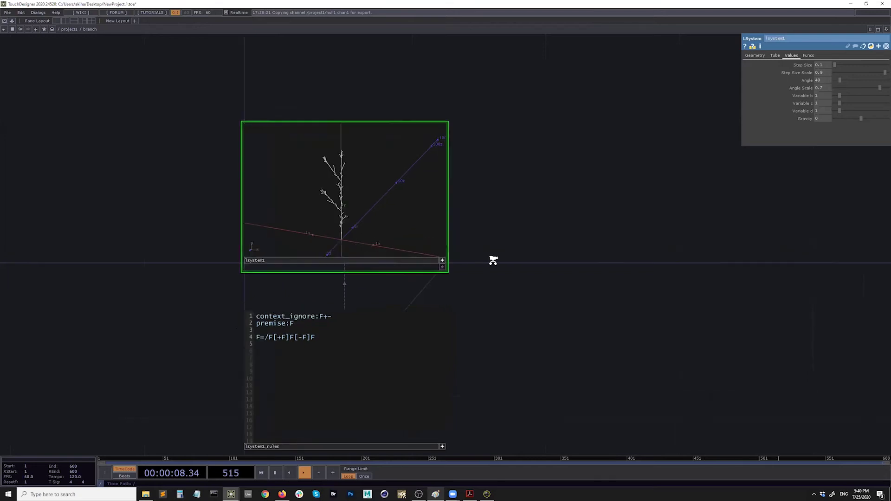
left_click_drag(570, 262, 671, 268)
mouse_move(364, 187)
left_mouse_down()
mouse_move(352, 169)
mouse_move(341, 187)
mouse_move(360, 189)
left_mouse_up()
left_click_drag(564, 197, 562, 218)
left_click_drag(368, 219, 390, 184)
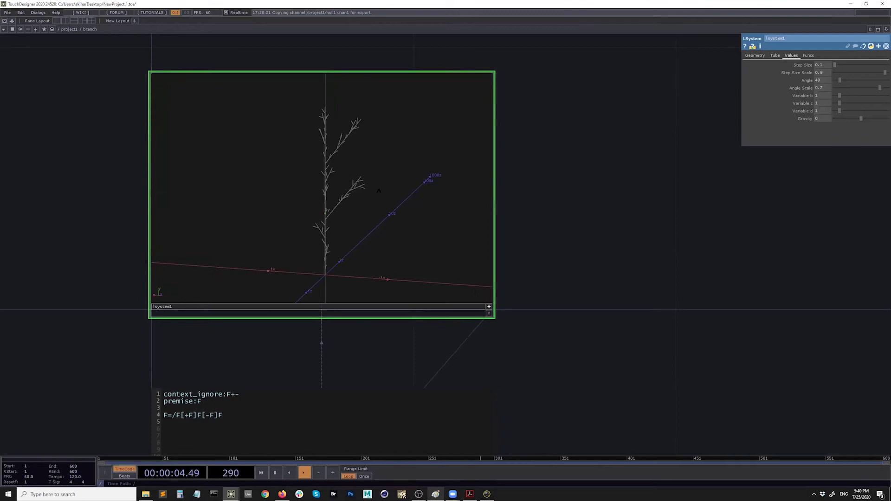
left_click_drag(350, 209, 360, 231)
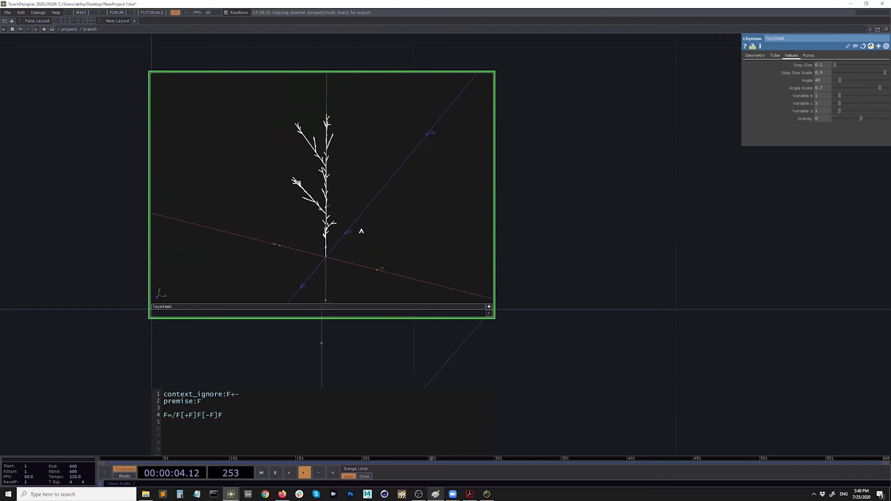
left_click(490, 306)
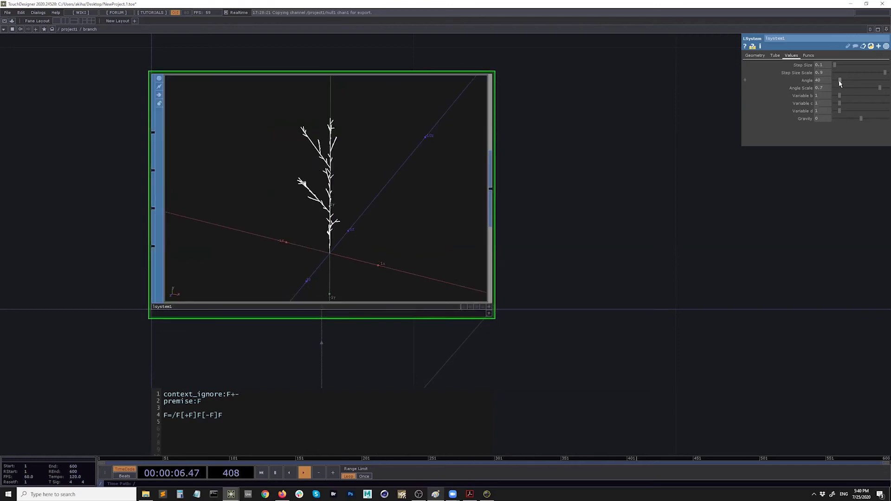
Try a slightly wider Angle on lsystem1 while viewing the rolled branches from another side.
left_click_drag(841, 84, 839, 88)
left_click(490, 307)
left_click_drag(408, 253, 430, 215)
left_click_drag(825, 80, 828, 70)
middle_click_drag(828, 70, 825, 71)
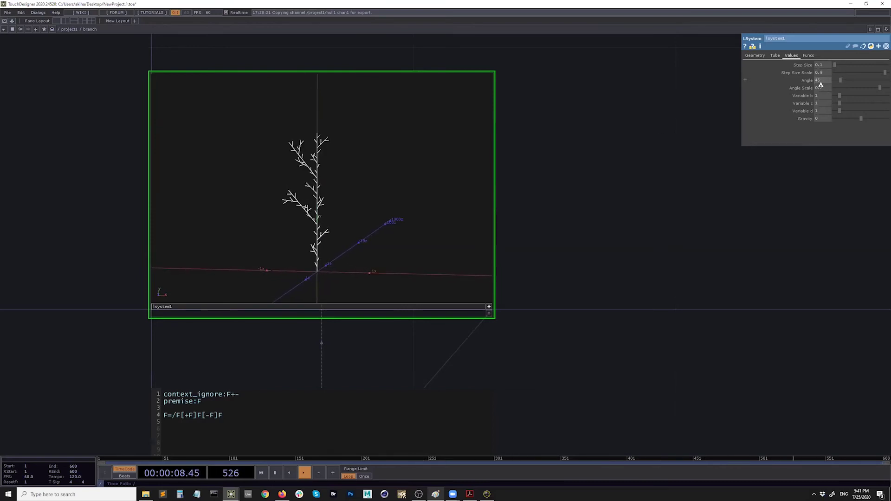
In Paint, write /(137.5) beneath the Roll note and mark parentheses under the slash in the rule as its argument.
left_click(435, 494)
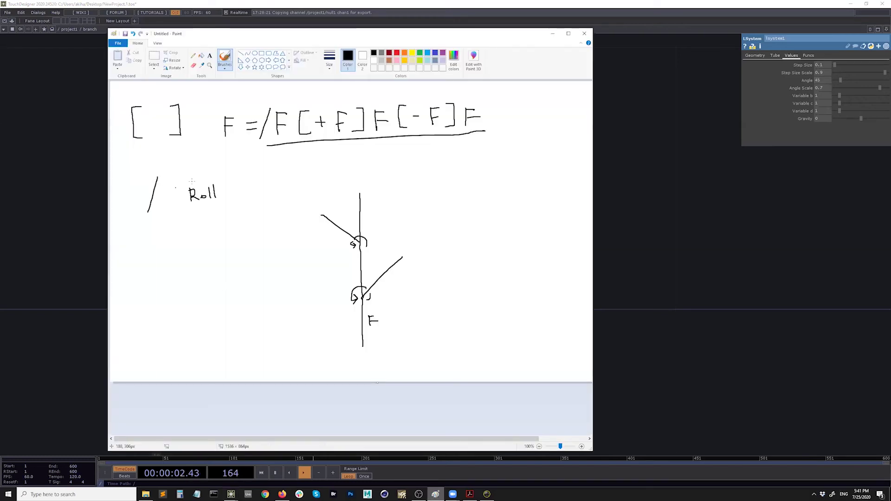
left_click_drag(144, 257, 131, 292)
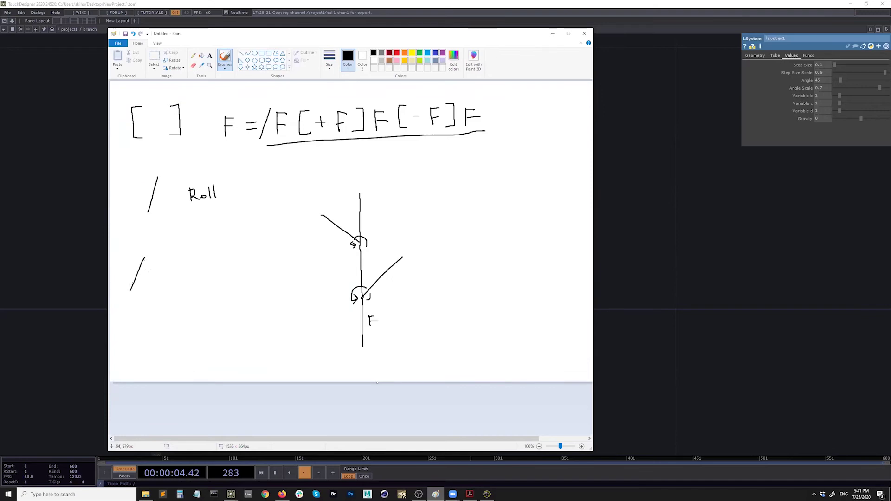
left_click_drag(164, 257, 163, 290)
mouse_move(227, 254)
left_mouse_down()
mouse_move(237, 256)
mouse_move(231, 305)
left_mouse_up()
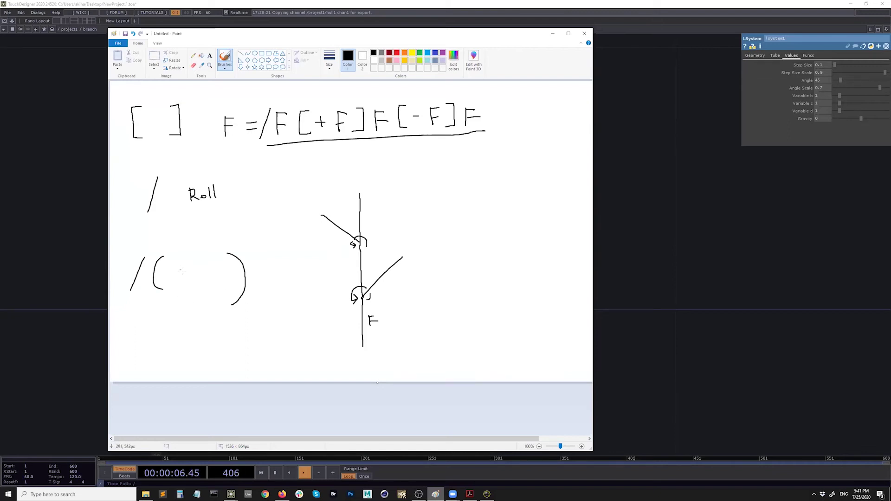
mouse_move(170, 268)
left_mouse_down()
mouse_move(171, 283)
mouse_move(216, 282)
left_mouse_up()
left_click_drag(216, 268, 228, 267)
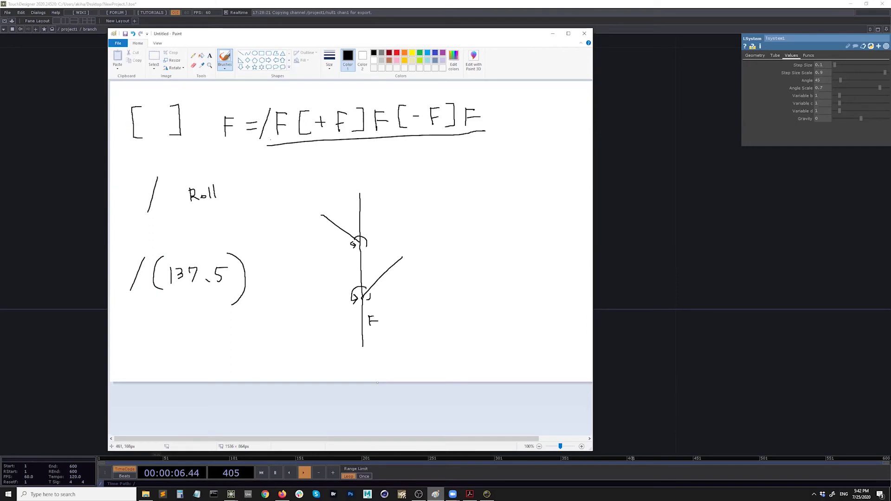
mouse_move(259, 151)
left_mouse_down()
mouse_move(281, 148)
mouse_move(264, 169)
mouse_move(280, 175)
left_mouse_up()
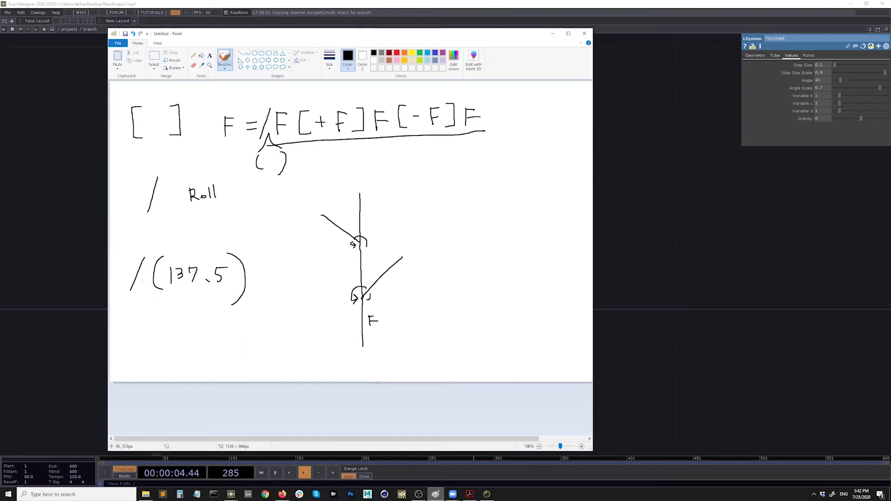
Add the argument examples F(0.05) and +(20) to the notes, and label the sketch's lowest trunk segment 0.1.
mouse_move(133, 344)
left_mouse_down()
mouse_move(133, 320)
mouse_move(155, 344)
left_mouse_up()
left_click_drag(205, 320, 201, 343)
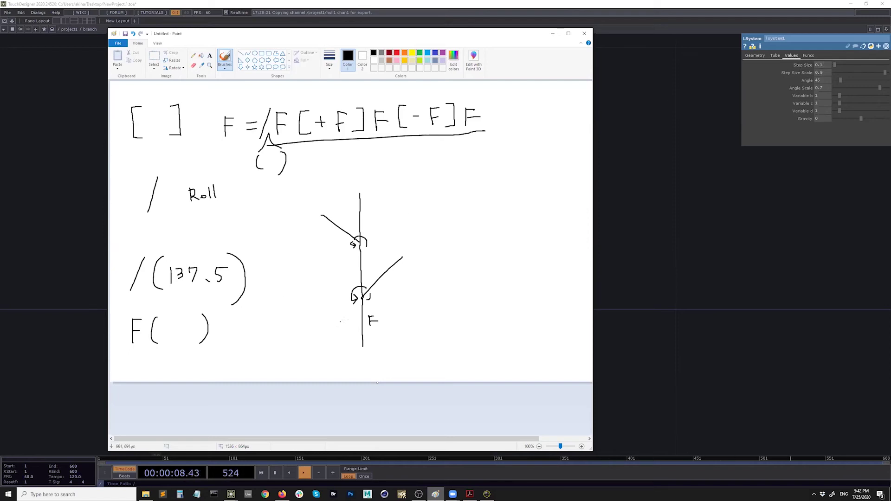
left_click_drag(341, 318, 342, 327)
left_click_drag(169, 327, 184, 329)
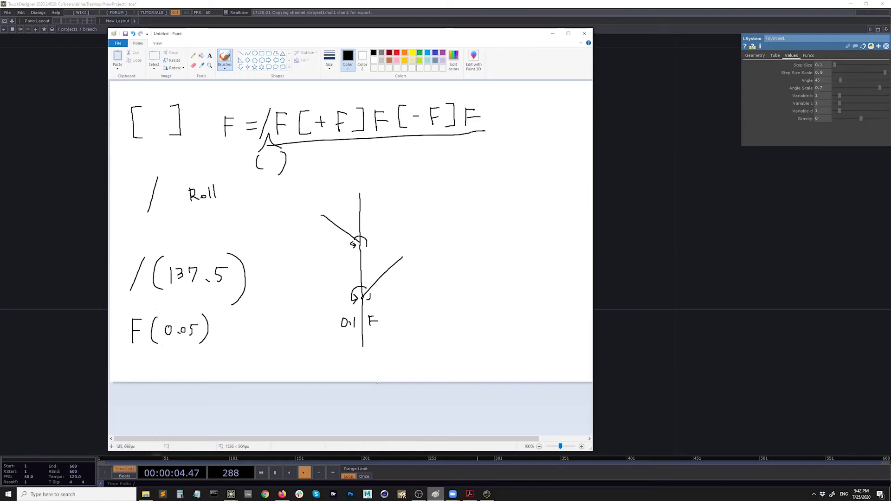
mouse_move(132, 367)
left_mouse_down()
mouse_move(145, 366)
mouse_move(138, 374)
left_mouse_up()
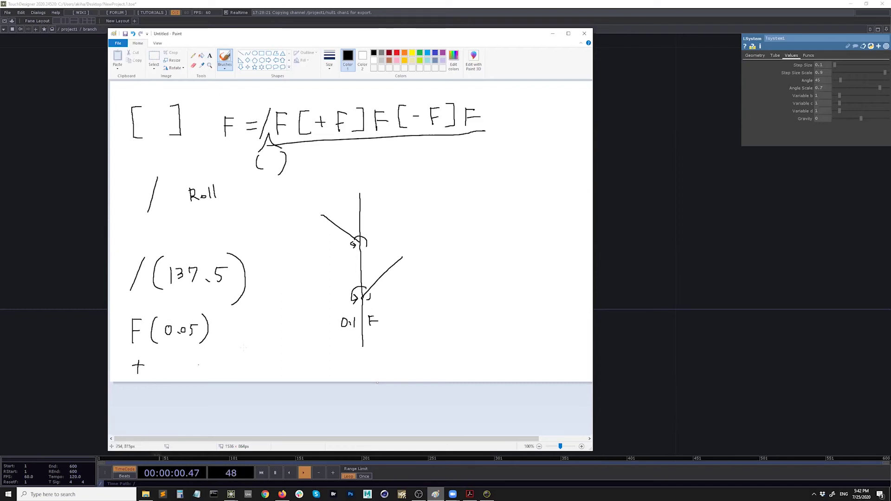
mouse_move(164, 354)
left_mouse_down()
mouse_move(163, 373)
mouse_move(184, 365)
left_mouse_up()
left_click_drag(188, 357, 188, 371)
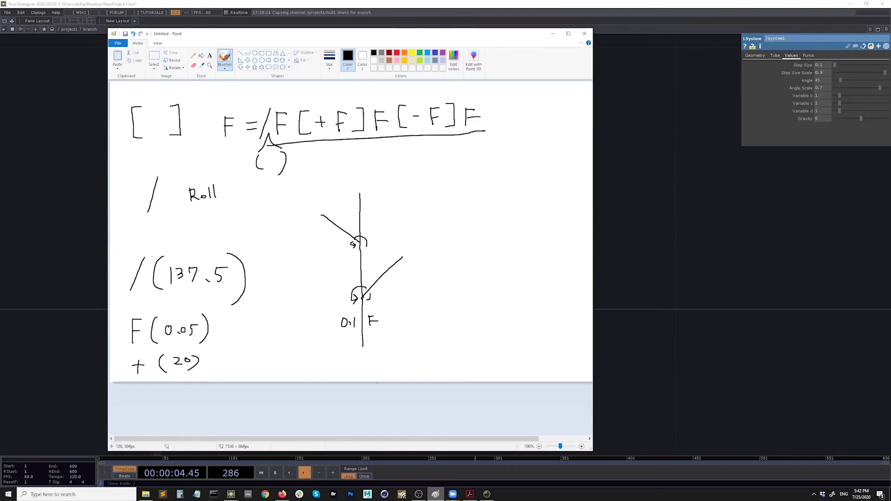
Return to TouchDesigner and give the roll symbol an explicit angle, making the rule F=/(137.5)F[+F]F[-F]F.
left_click(87, 348)
mouse_move(512, 304)
left_mouse_down()
mouse_move(529, 255)
mouse_move(531, 263)
left_mouse_up()
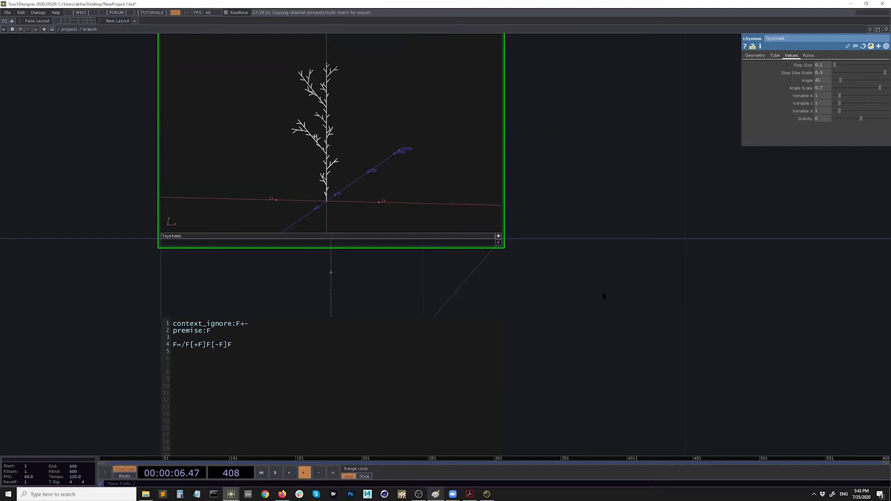
left_click_drag(571, 304, 577, 302)
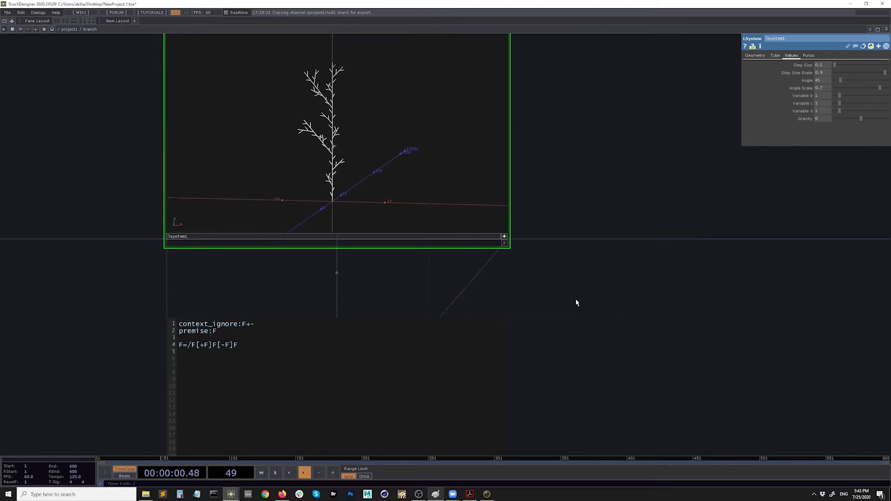
left_click_drag(576, 300, 574, 299)
scroll(535, 284, "down", 2)
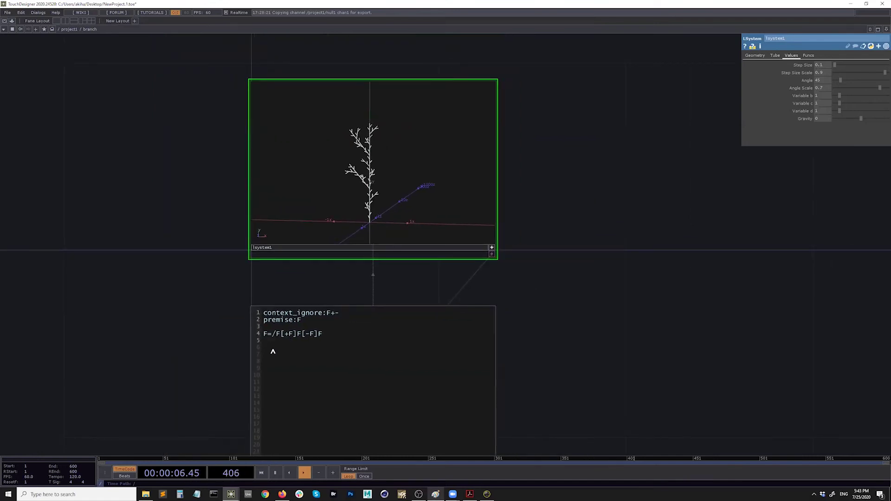
type("(137.5)")
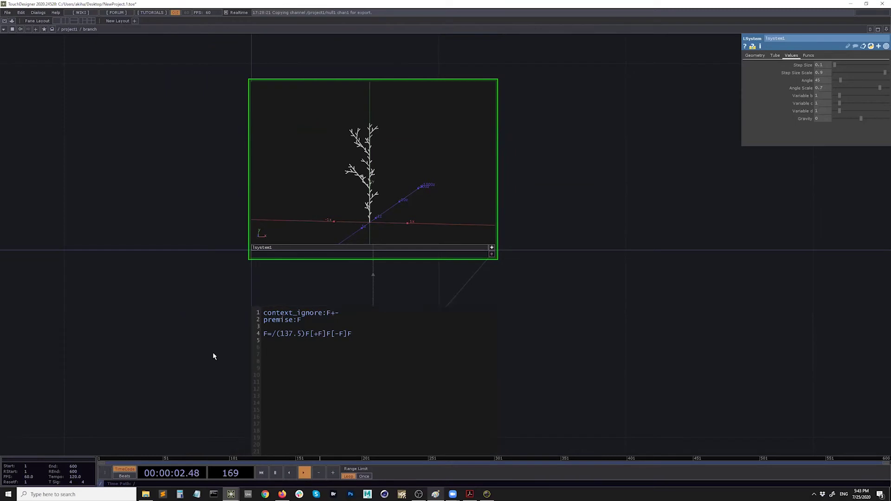
Compare branching angles on lsystem1 from several sides, set Angle to 42, and bring the plant back to its home view.
left_click_drag(389, 153, 517, 237)
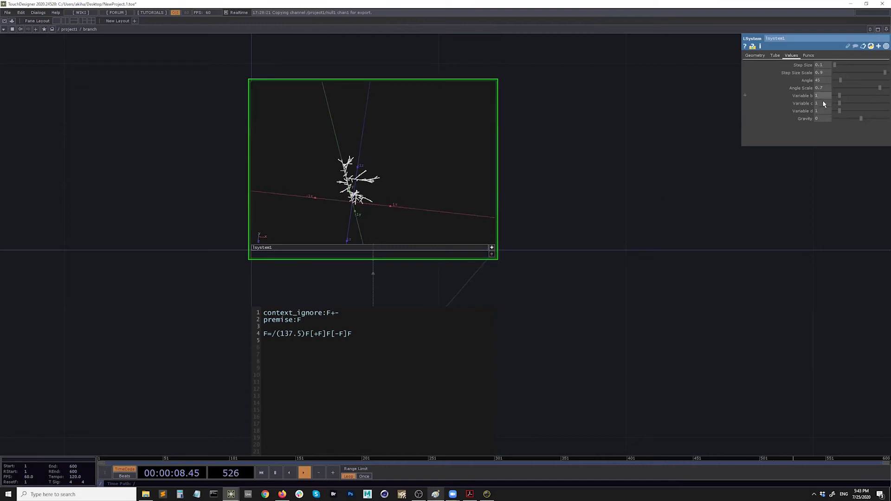
mouse_move(843, 80)
left_mouse_down()
mouse_move(855, 82)
mouse_move(844, 85)
left_mouse_up()
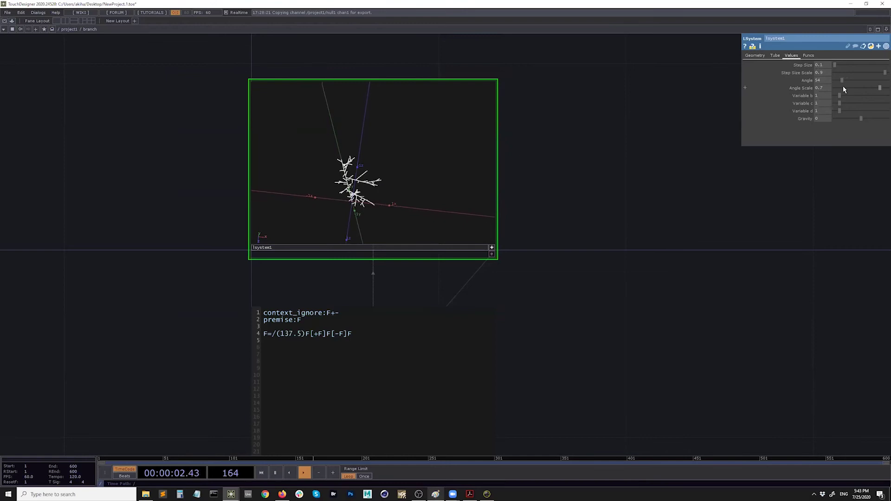
mouse_move(393, 185)
left_mouse_down()
mouse_move(400, 168)
mouse_move(348, 237)
mouse_move(396, 184)
left_mouse_up()
left_click_drag(842, 80, 843, 80)
left_click_drag(348, 239, 353, 216)
mouse_move(840, 81)
left_mouse_down()
mouse_move(852, 82)
mouse_move(843, 90)
left_mouse_up()
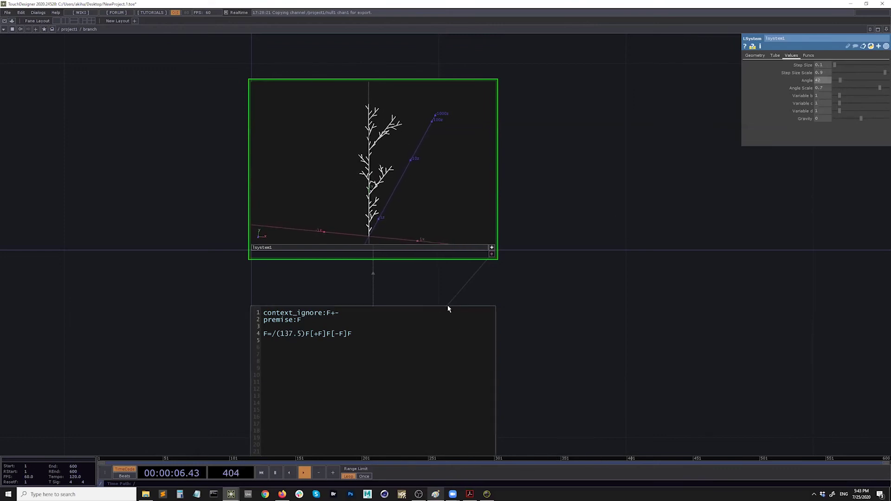
left_click_drag(420, 214, 426, 211)
key("h")
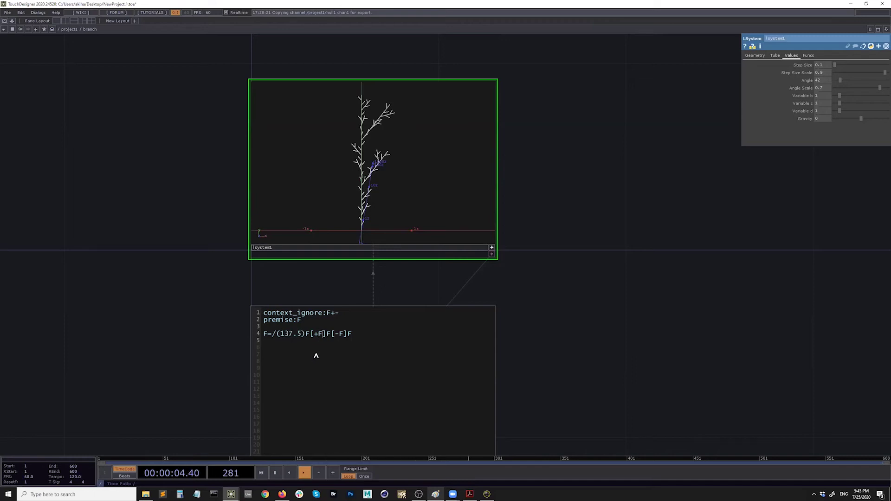
Try explicit lengths of 0.02 and 3 on the F inside the first bracket, then remove the length argument from the rule.
type("(")
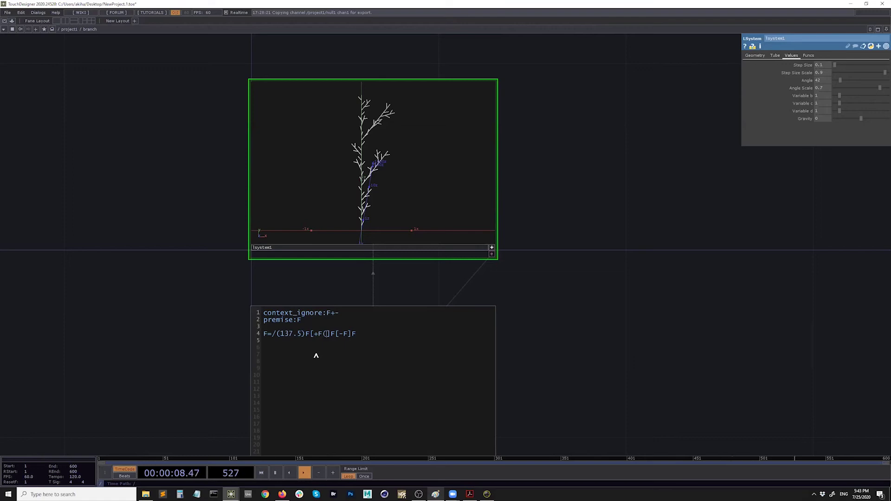
type("0.02)")
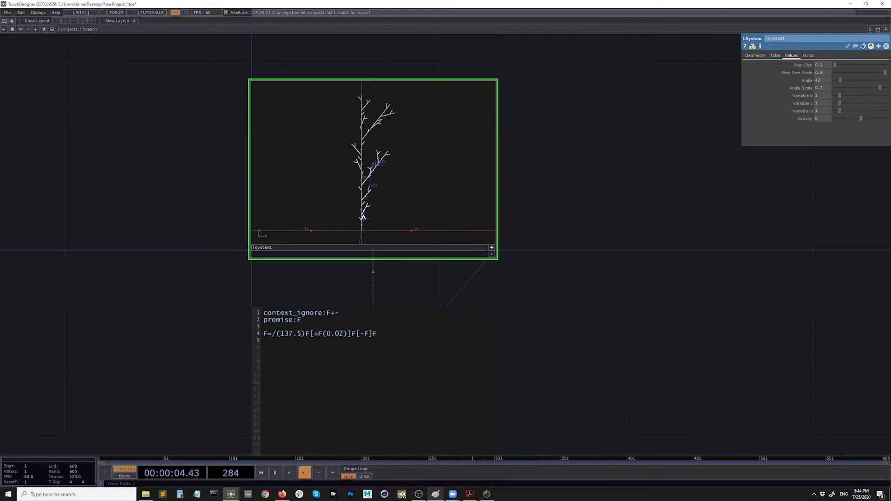
left_click_drag(344, 334, 328, 335)
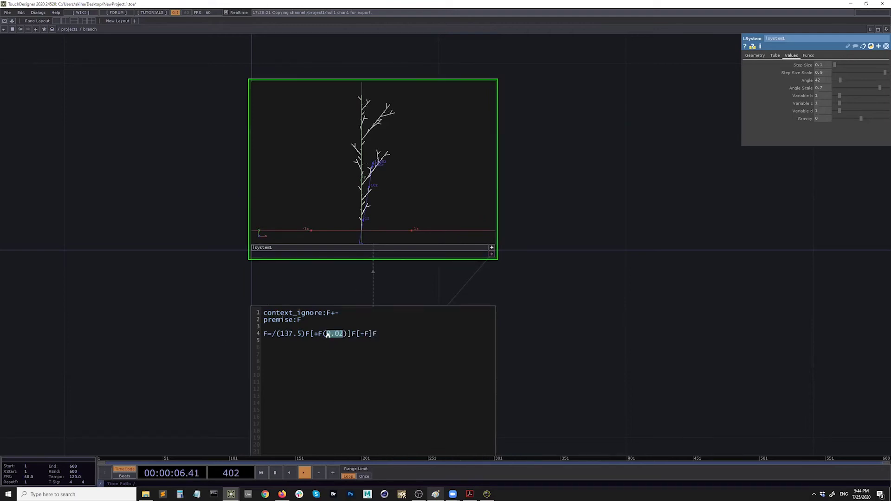
type("3")
left_click_drag(362, 218, 388, 209)
left_click_drag(333, 335, 321, 338)
key("BackSpace")
left_click(185, 364)
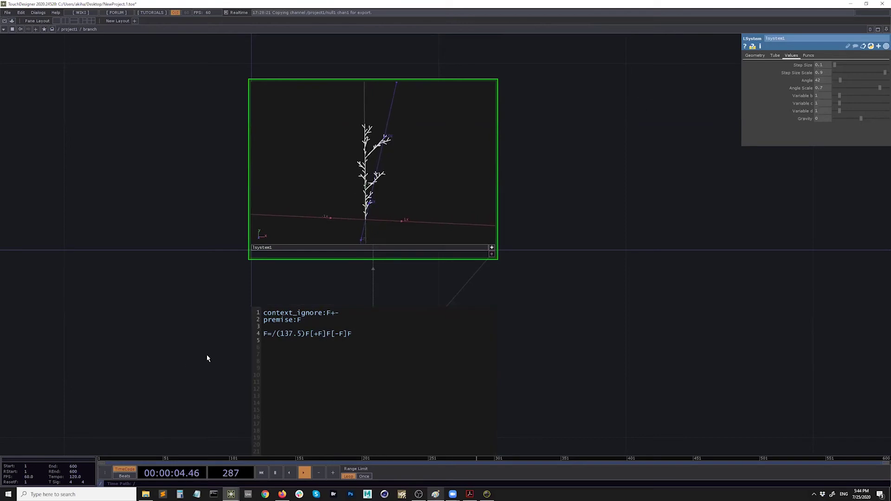
Turn the plant to an angled view and raise lsystem1's Generations to 4.
left_click_drag(482, 190, 481, 203)
left_click_drag(361, 210, 417, 218)
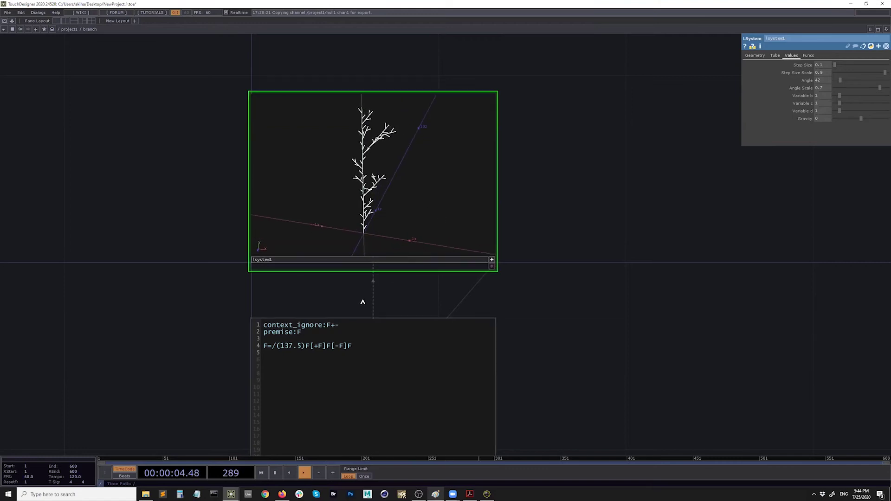
left_click(492, 260)
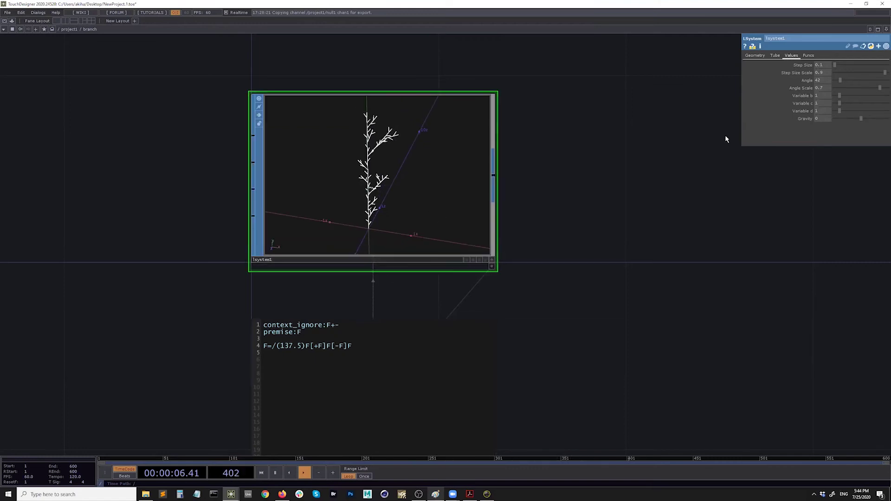
left_click(755, 55)
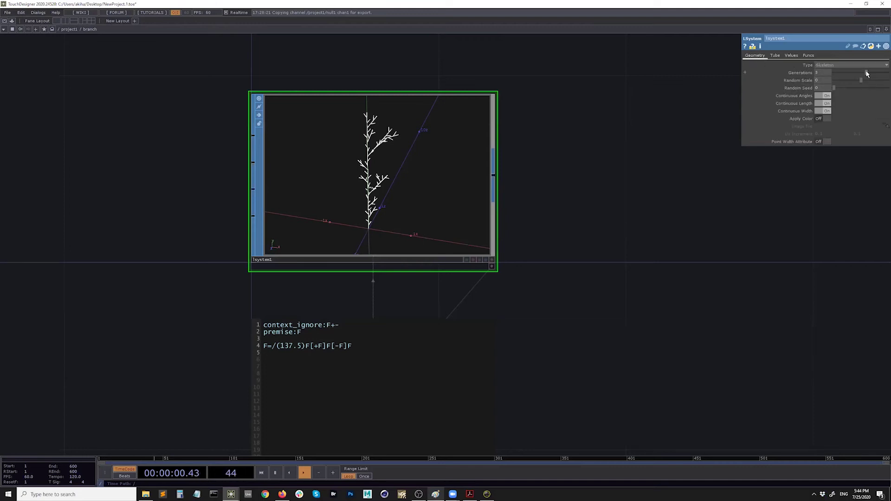
left_click_drag(857, 75, 882, 89)
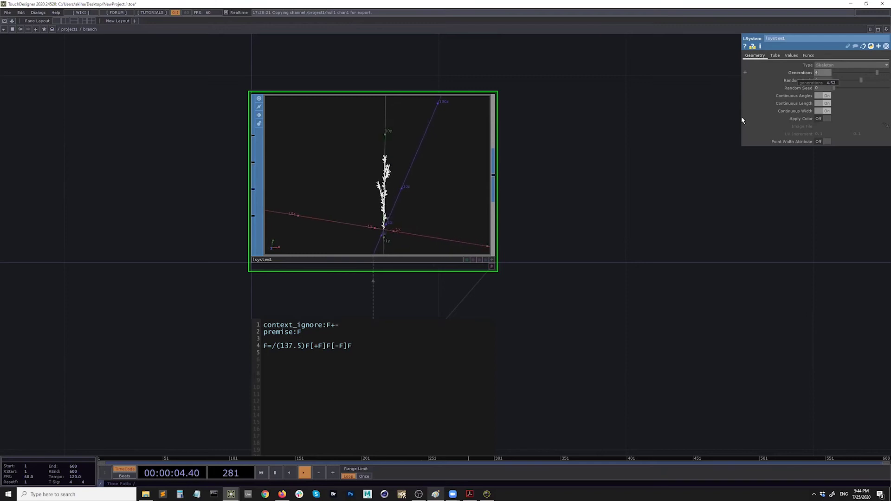
Reset the lsystem1 viewer to its home view and turn the four-generation plant to an angled view to examine its branches.
left_click(493, 260)
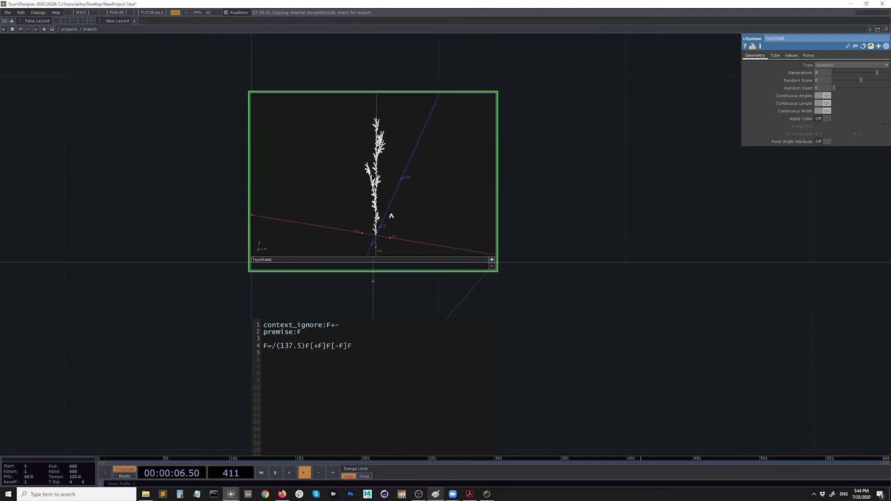
key("h")
scroll(375, 212, "up", 5)
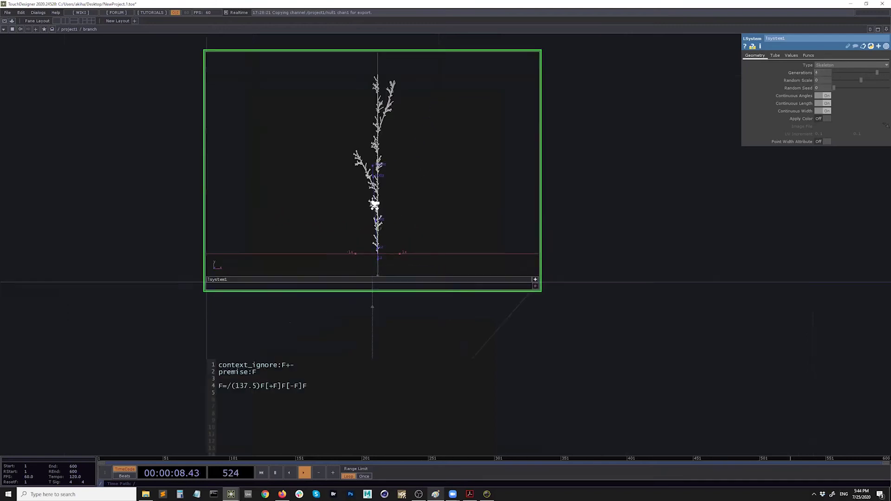
left_click_drag(376, 213, 257, 211)
left_click_drag(371, 133, 367, 211)
scroll(367, 213, "down", 5)
left_click(452, 255)
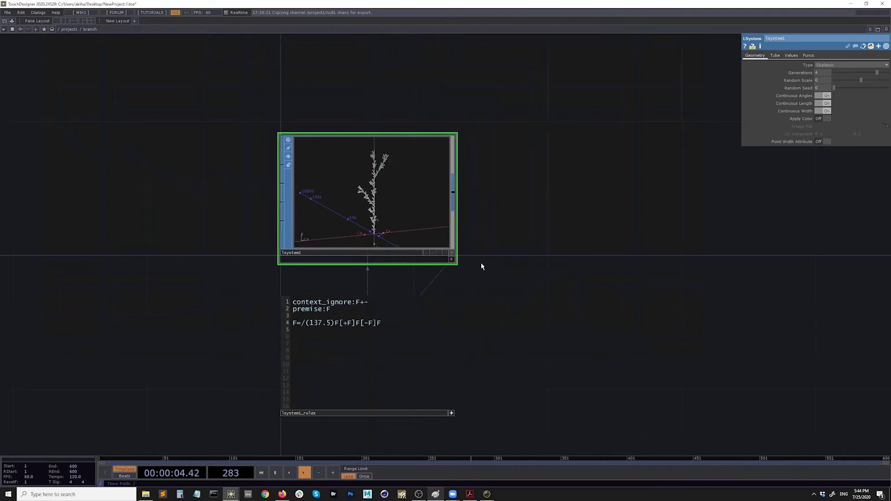
Point out the first bracketed branch, [+F], in the lsystem1_rules text and clear the selection.
left_click(330, 328)
mouse_move(335, 326)
left_mouse_down()
mouse_move(377, 326)
mouse_move(352, 327)
left_mouse_up()
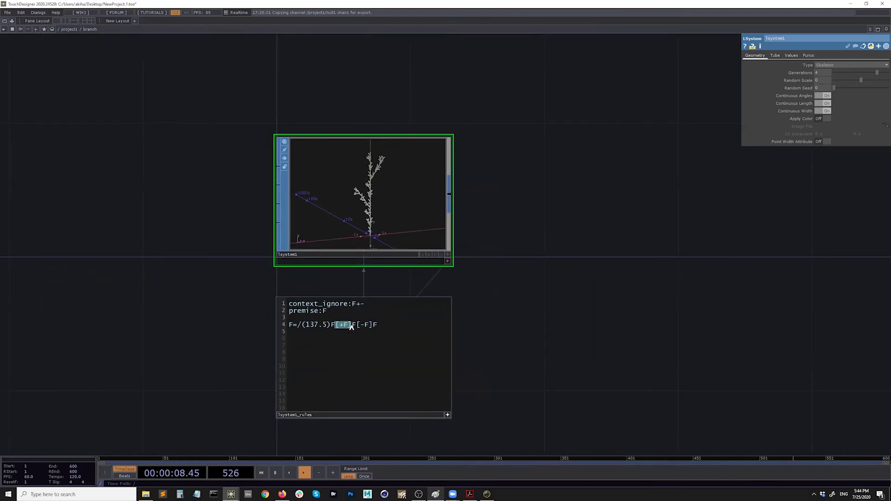
left_click(344, 329)
left_click(265, 340)
Switch to the L-system workshop project and review its symbol reference list and the row of Basics examples.
mouse_move(231, 496)
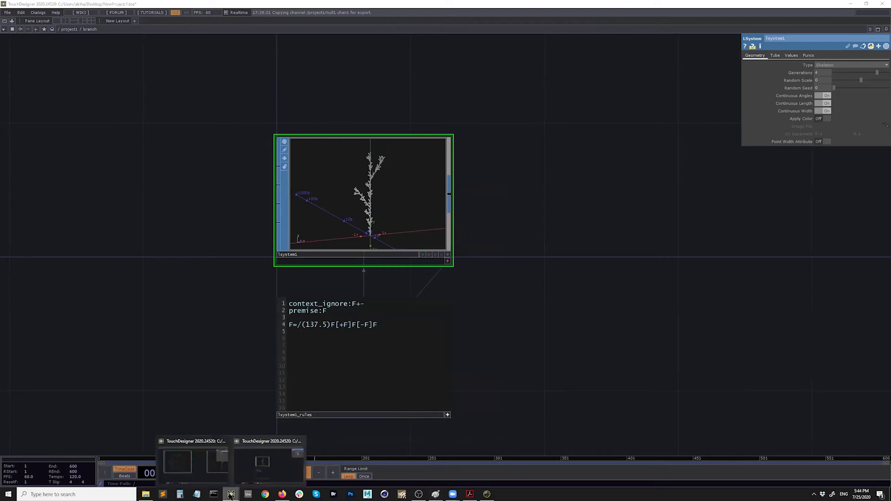
left_click(194, 460)
scroll(320, 355, "down", 5)
left_click_drag(307, 325, 538, 246)
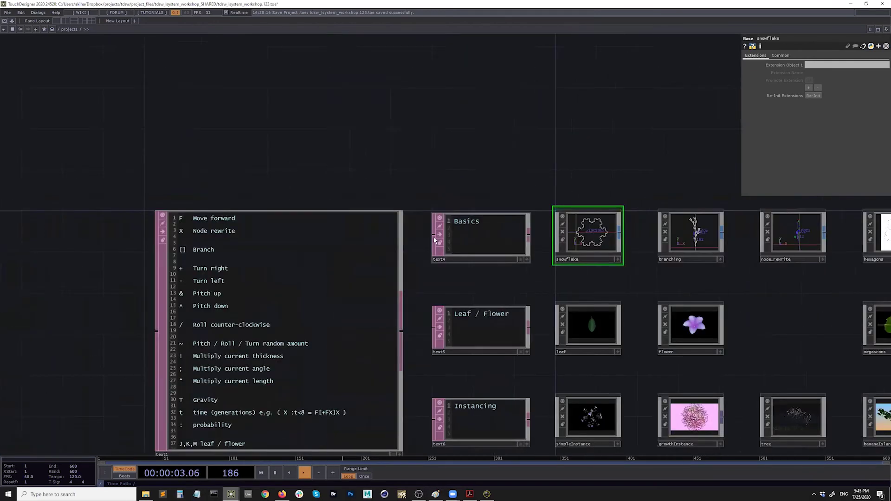
left_click_drag(71, 282, 68, 251)
left_click_drag(161, 83, 140, 64)
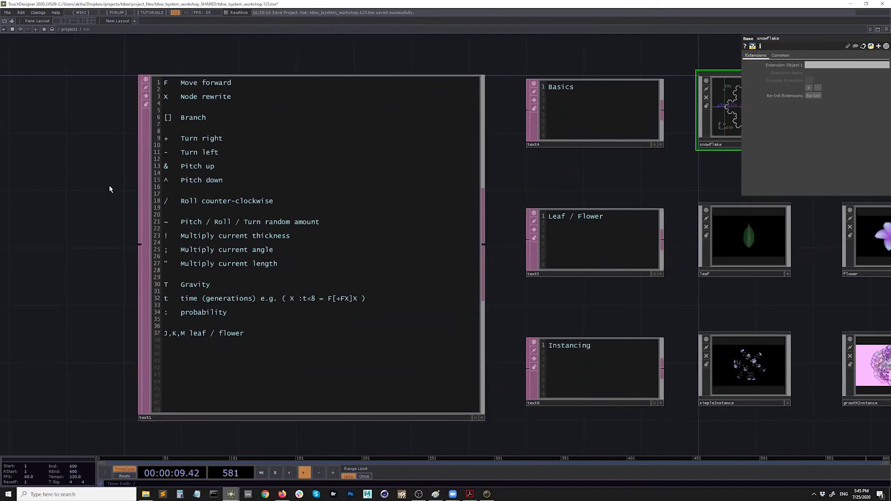
left_click_drag(527, 182, 374, 185)
left_click_drag(543, 194, 346, 253)
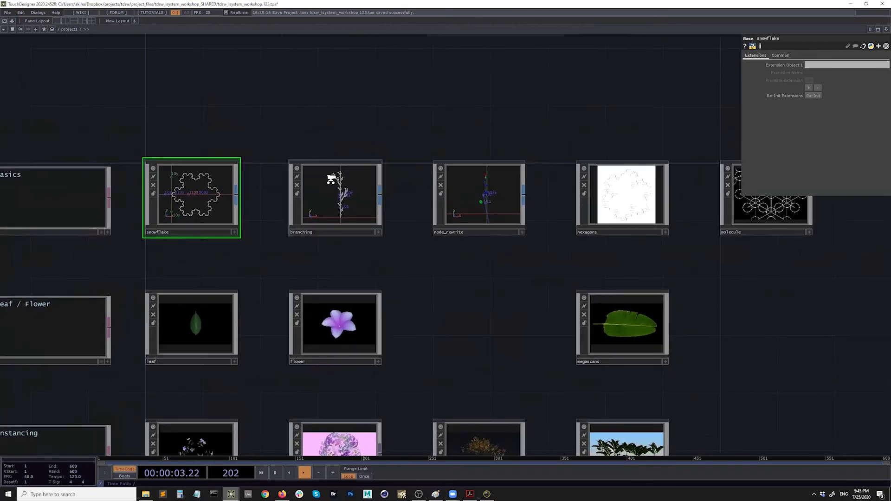
Open the node_rewrite example and examine its L-system rules and the coloured shapes feeding lsystem2.
scroll(330, 179, "up", 3)
left_click_drag(356, 293, 288, 301)
left_click_drag(466, 203, 374, 213)
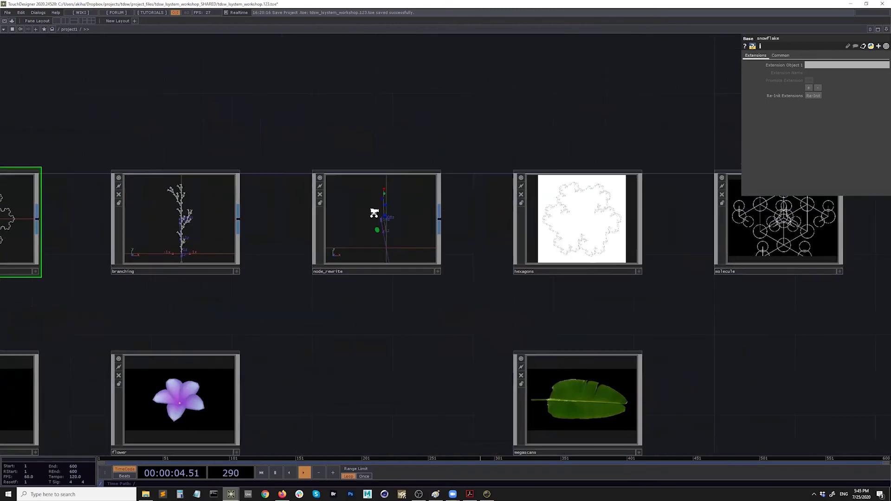
scroll(373, 214, "up", 8)
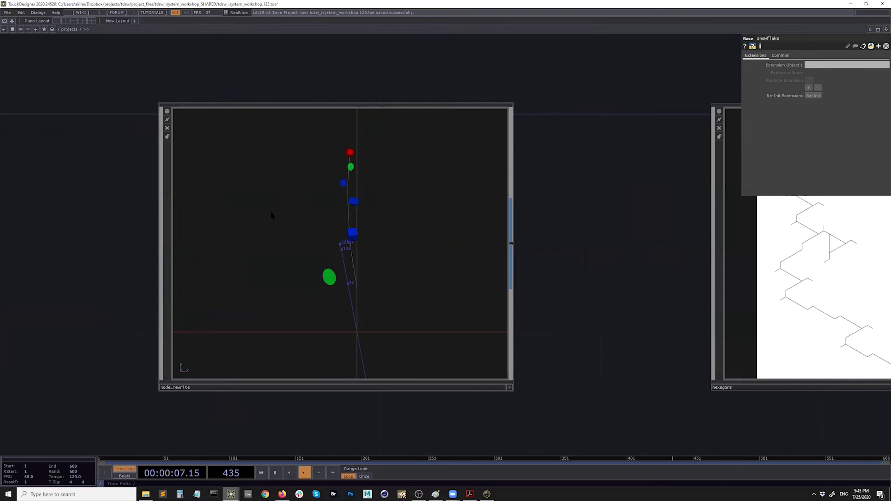
left_click(345, 245)
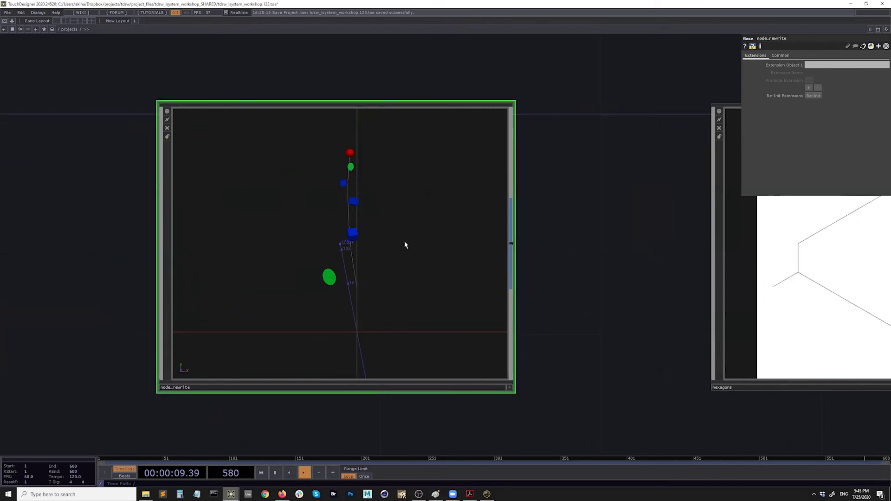
key("i")
scroll(409, 270, "up", 2)
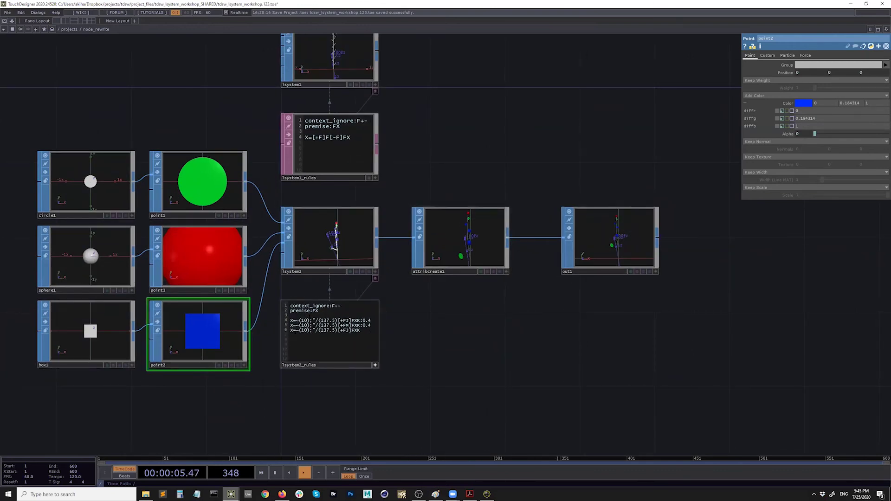
Look at the rules inside the molecule example and return to the node_rewrite network.
key("u")
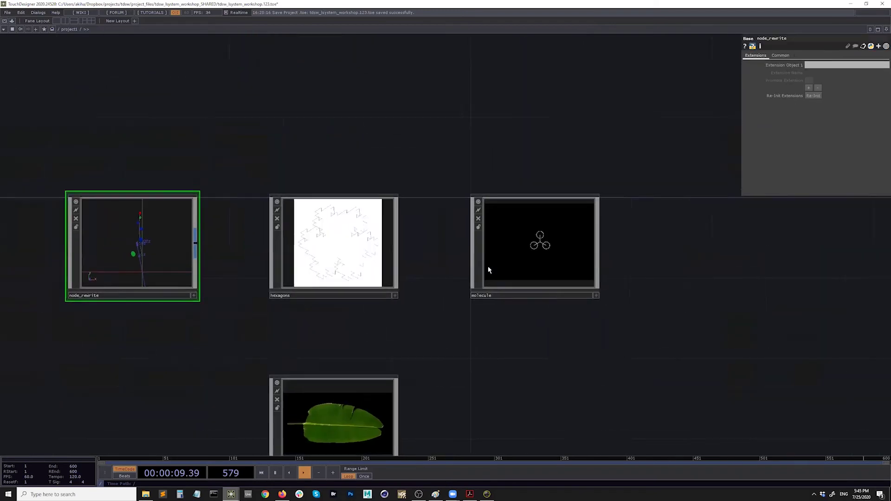
double_click(506, 256)
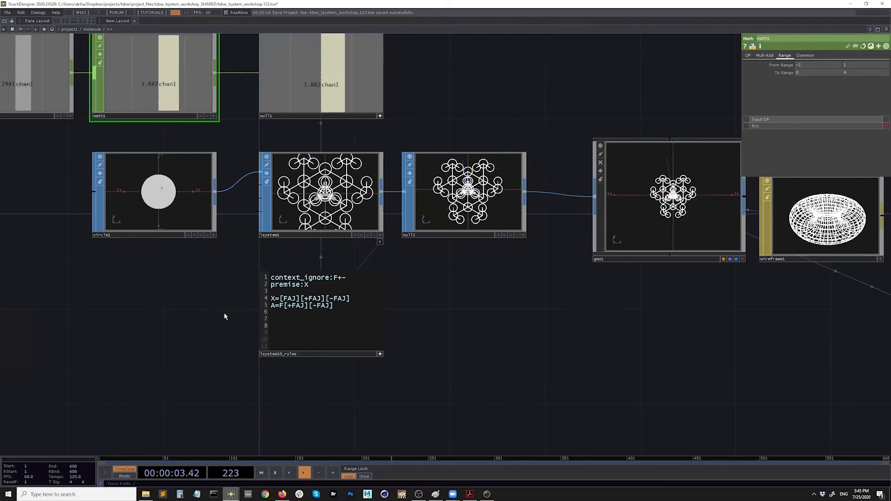
key("u")
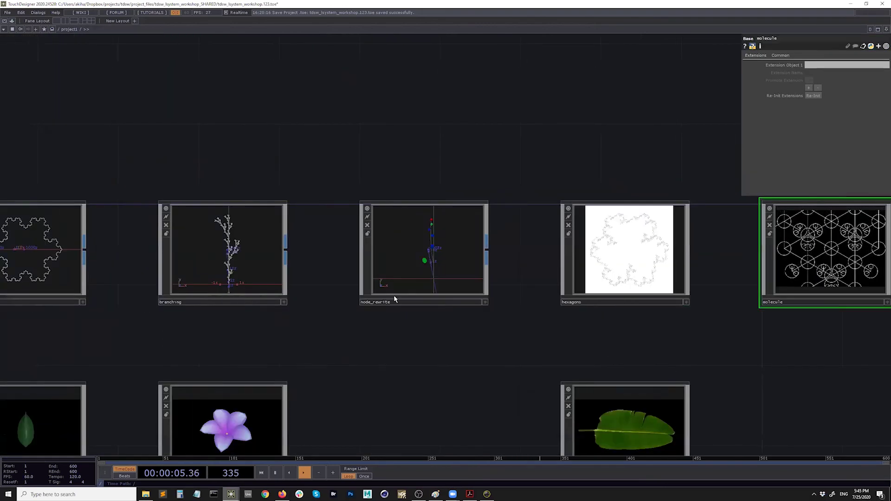
scroll(380, 260, "up", 5)
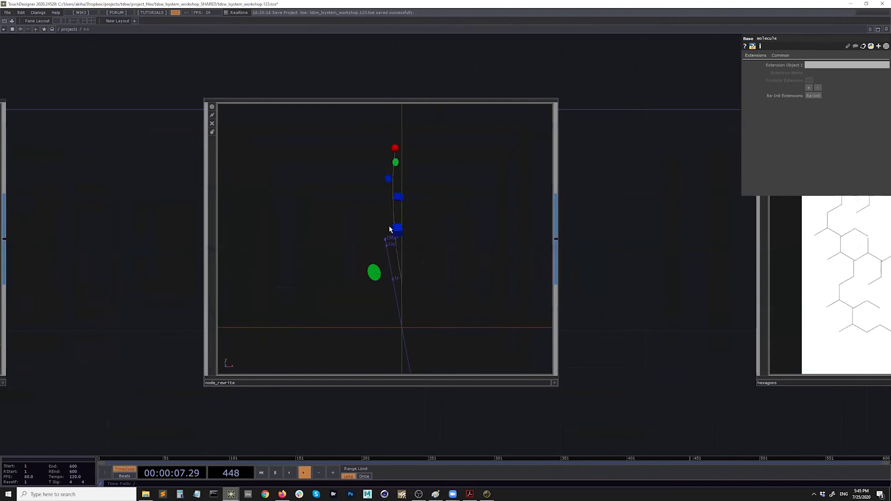
double_click(375, 257)
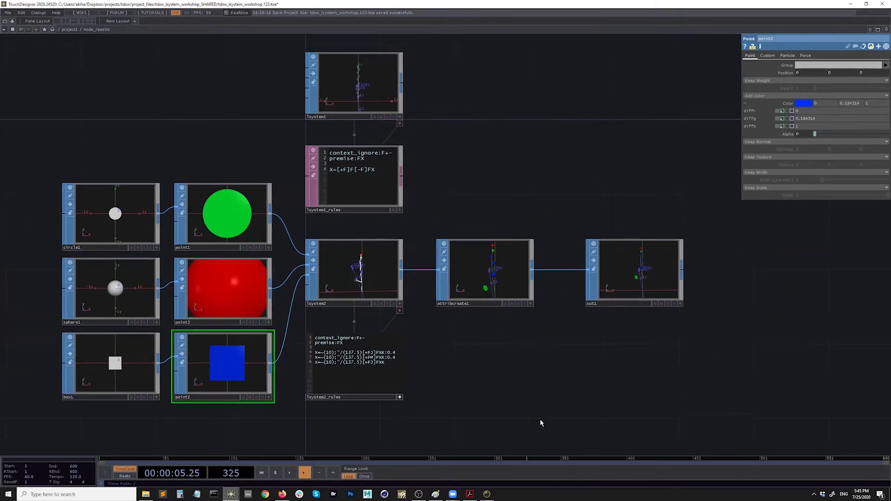
mouse_move(452, 494)
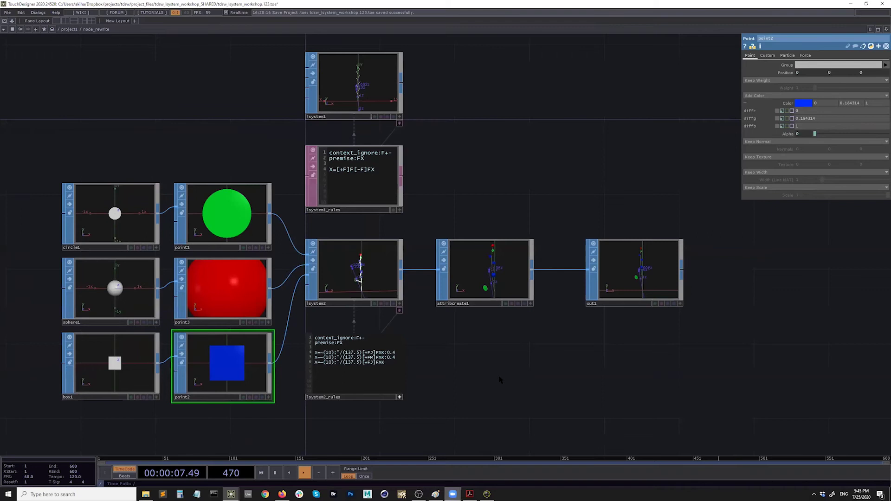
key("ctrl+shift+s")
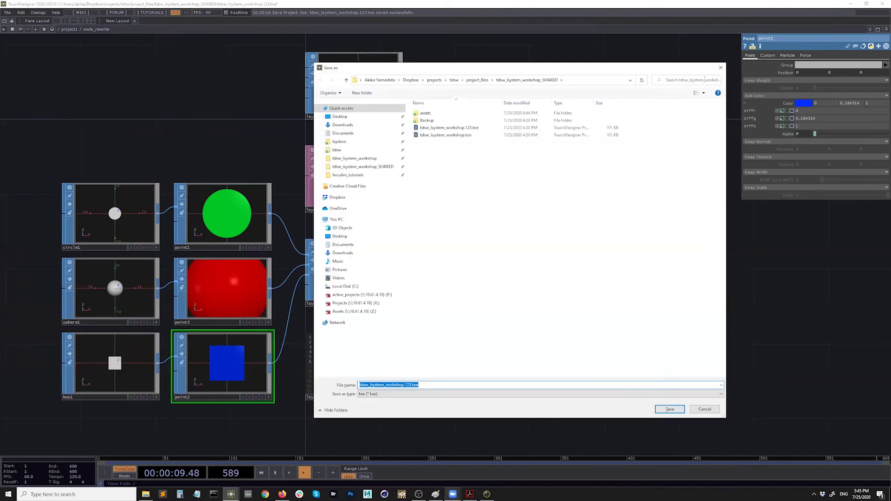
key("Escape")
Return to the NewProject window with the branch network and save the project to the Desktop as lsys_workshop.1.toe.
mouse_move(231, 493)
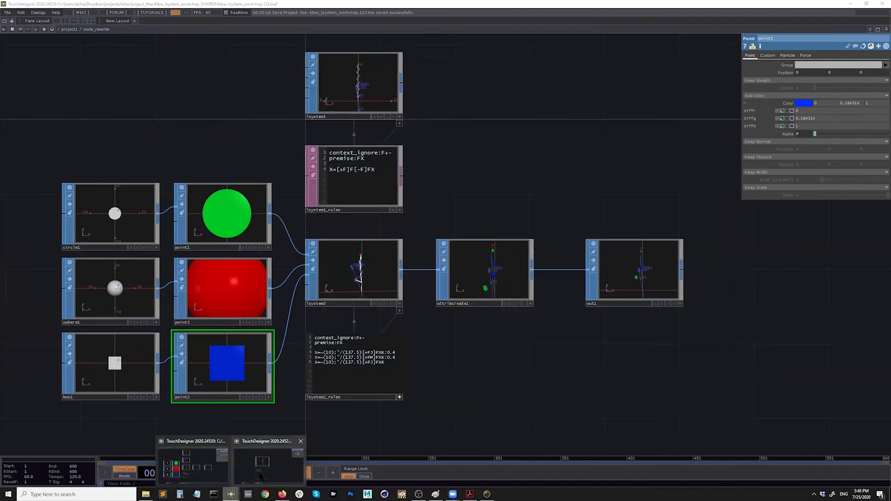
left_click(262, 475)
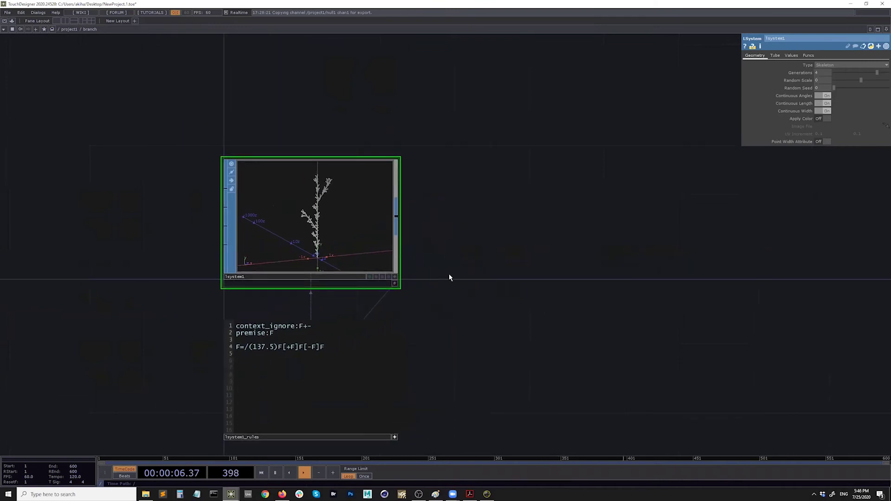
key("ctrl+shift+s")
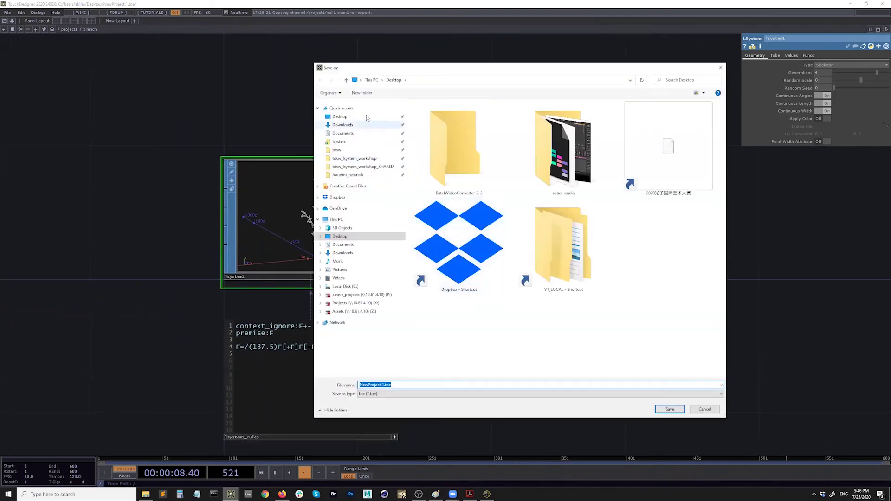
left_click(380, 385)
left_click(381, 385)
left_click_drag(381, 386, 286, 389)
type("llsys_workshop")
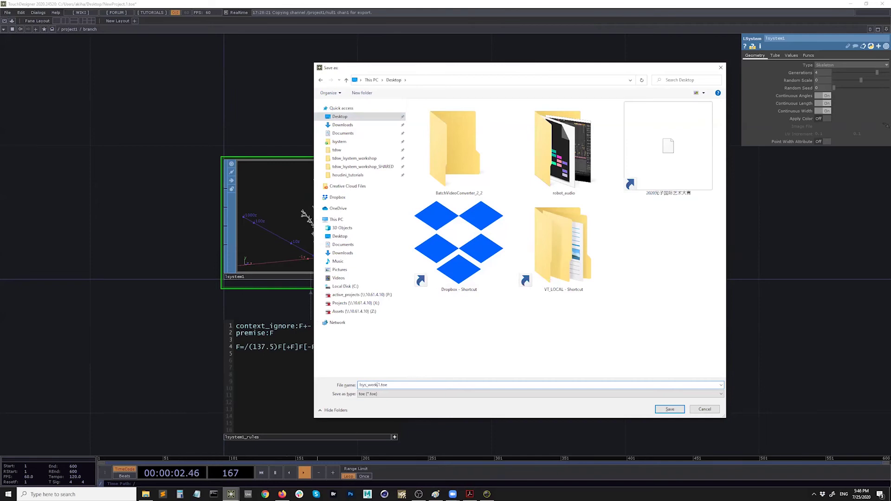
key("Return")
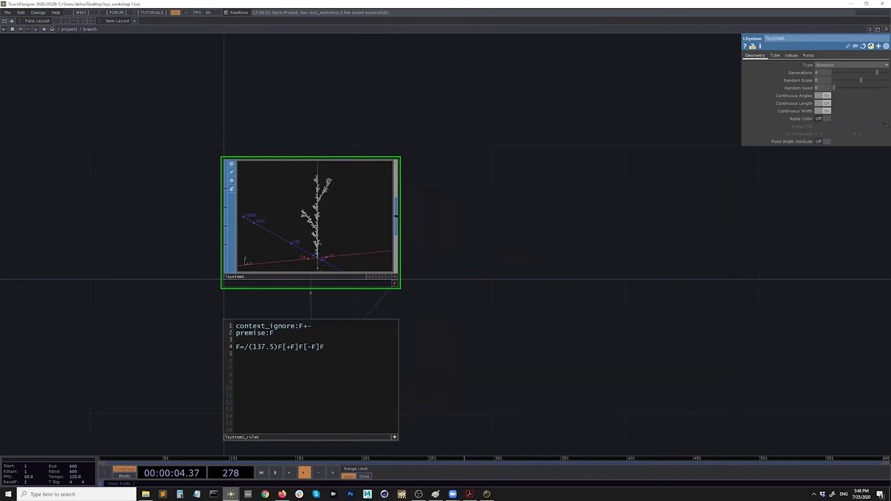
Go up to the project1 level and turn on the branch component's viewer display.
left_click_drag(481, 333, 409, 314)
scroll(354, 255, "down", 3)
key("u")
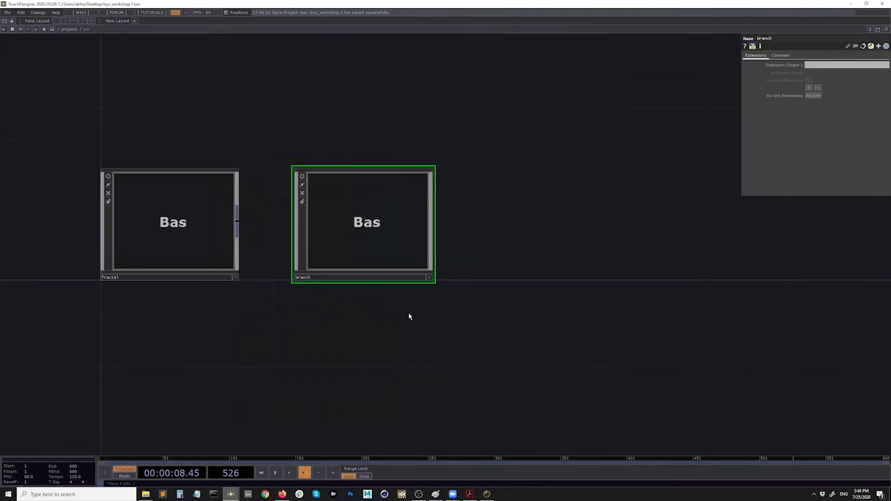
left_click(303, 177)
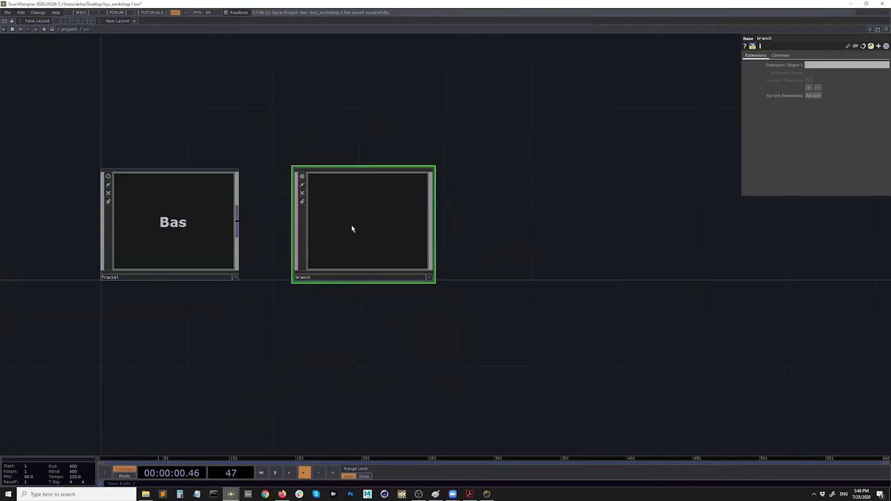
Inside branch, add an Out SOP connected to lsystem1's output and return to the parent network.
scroll(352, 229, "up", 3)
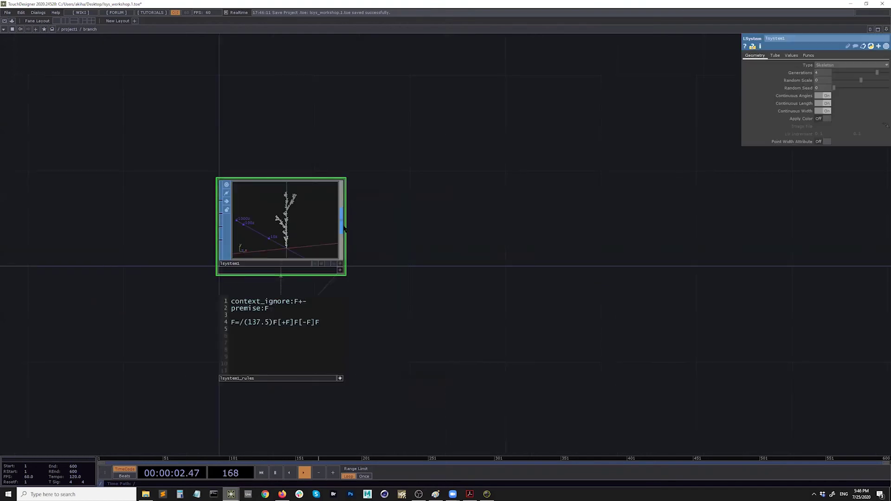
key("Tab")
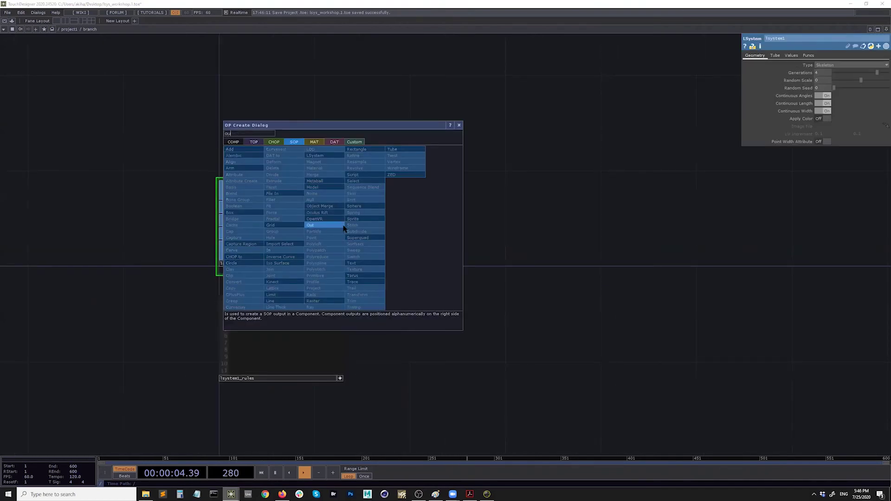
left_click(327, 227)
left_click(430, 223)
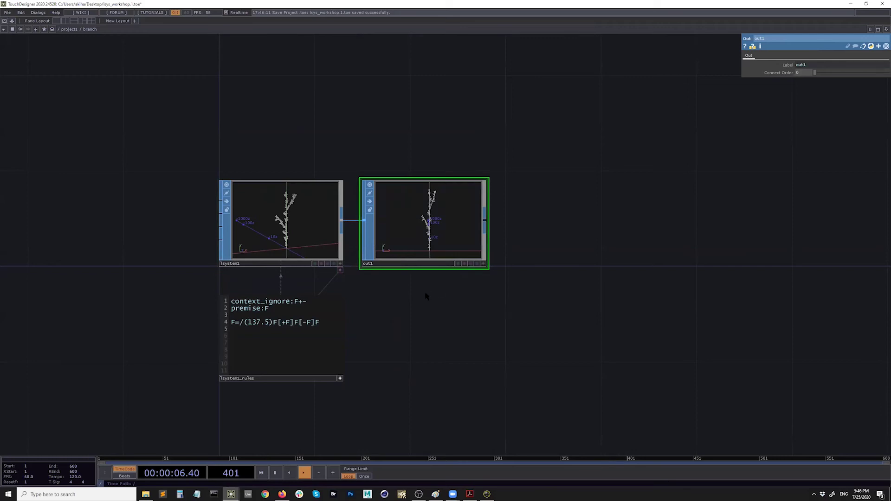
scroll(398, 300, "down", 5)
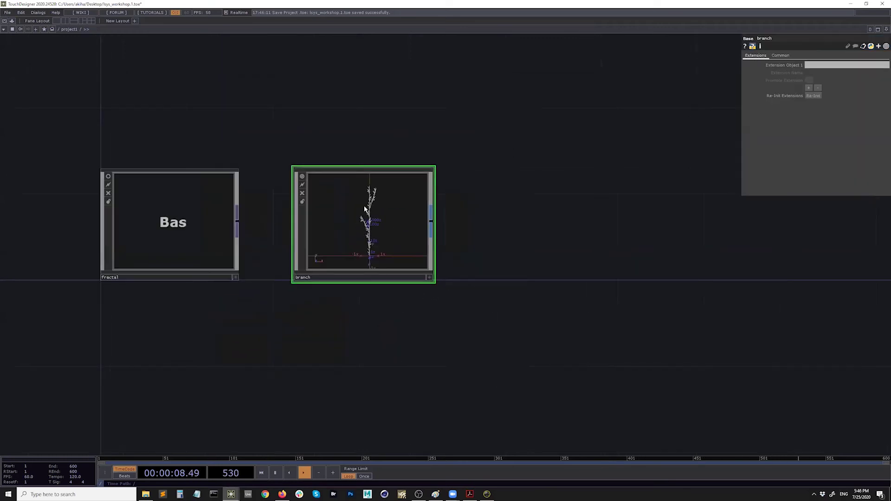
Orbit the plant inside the branch component's viewer to an angled view and leave the viewer.
scroll(370, 219, "up", 5)
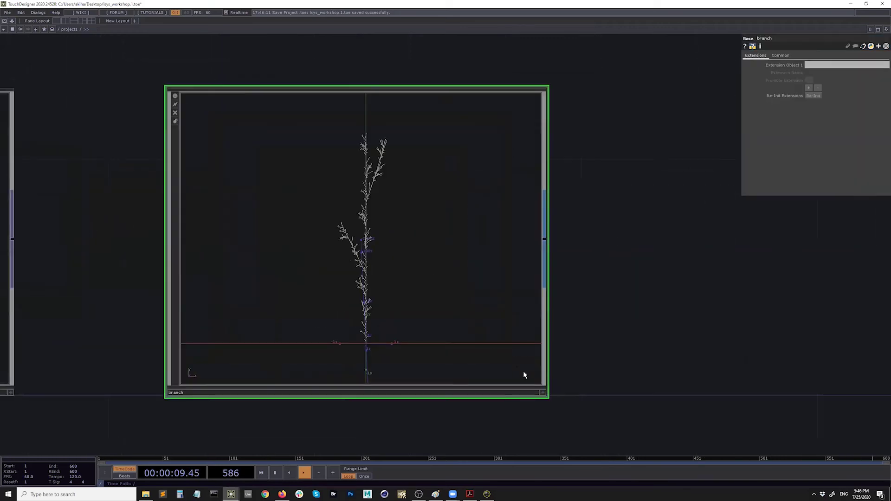
left_click(544, 393)
left_click_drag(388, 309, 335, 302)
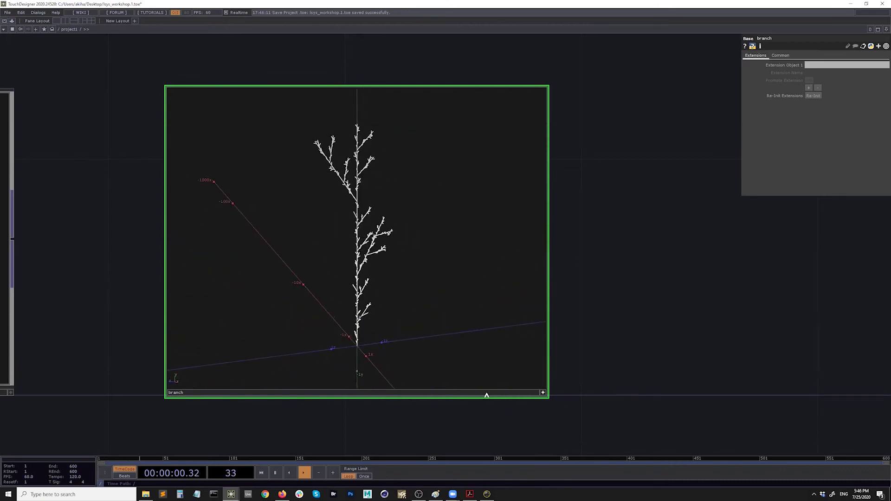
left_click(543, 393)
Preview the fractal component in its node viewer and turn that viewer off again.
scroll(447, 367, "down", 5)
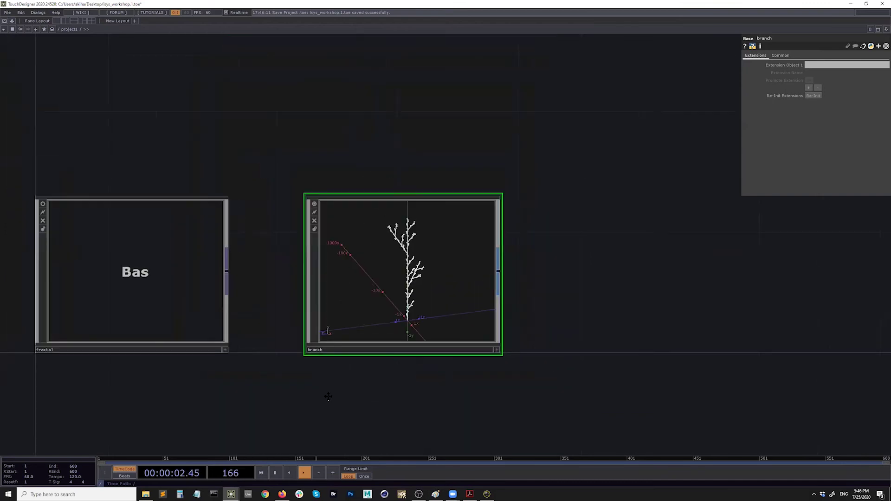
left_click(52, 188)
left_click_drag(244, 378, 277, 375)
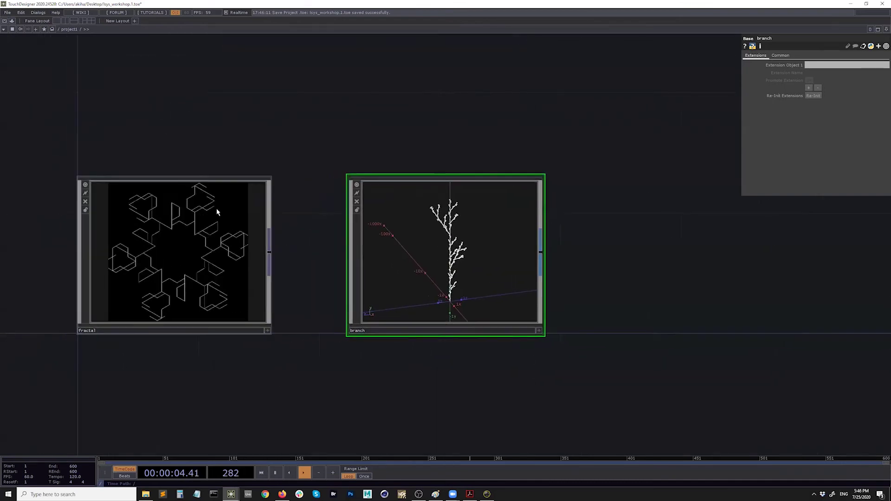
left_click(85, 184)
left_click_drag(395, 366, 241, 358)
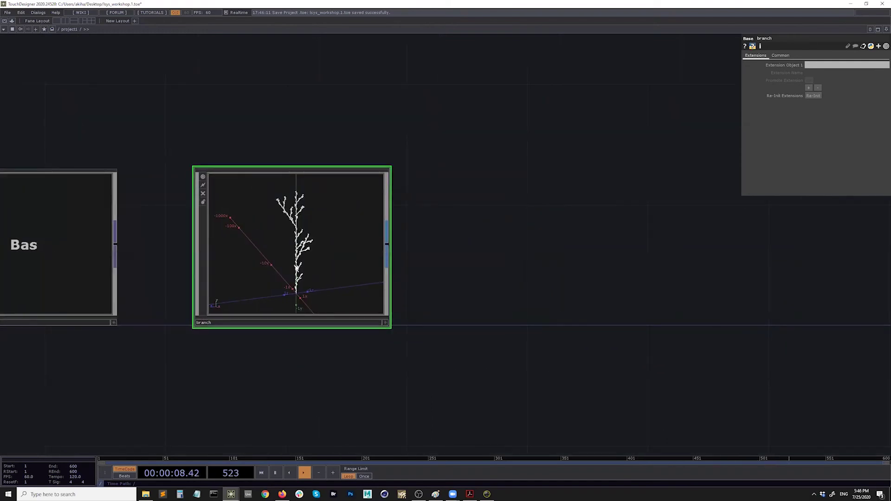
Attach a Null SOP to the branch component's output and delete it again.
left_click(387, 245)
type("nul")
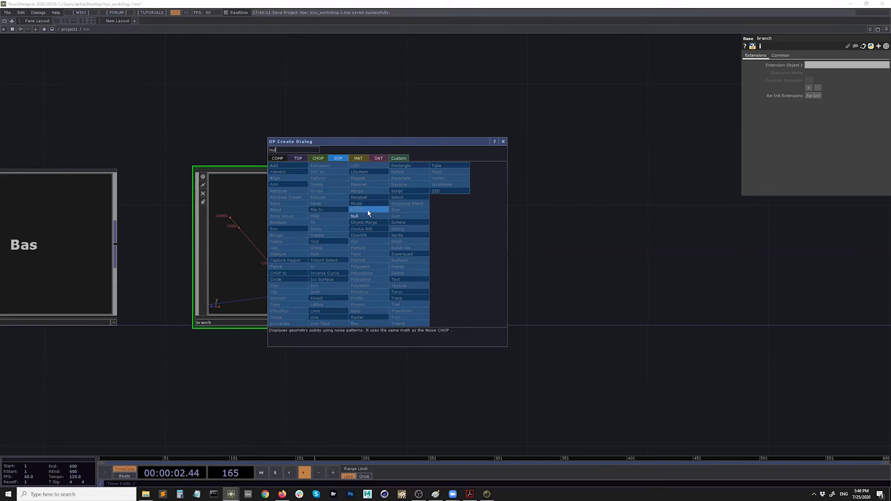
left_click(368, 216)
left_click(484, 241)
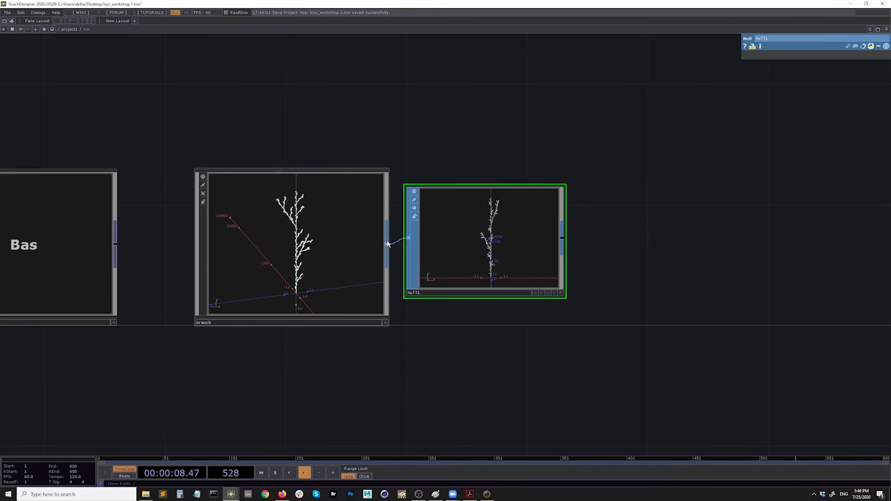
key("Delete")
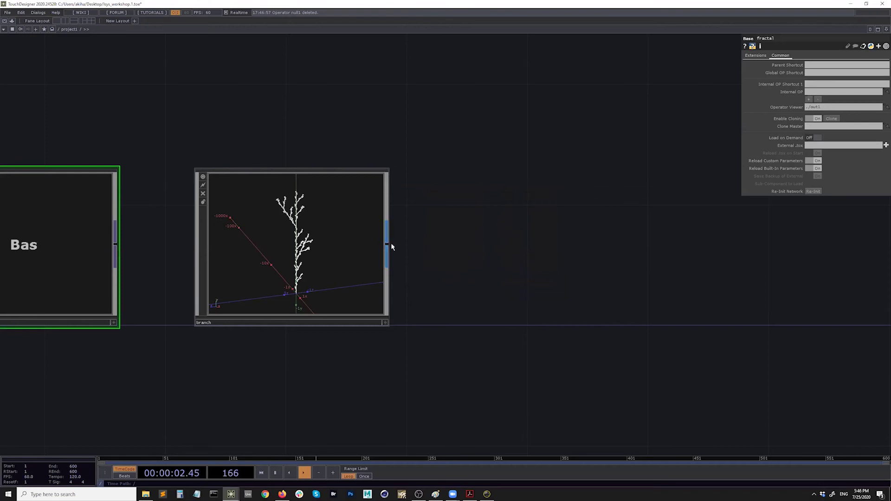
Inside branch, delete the Out SOP and add a Null SOP connected to lsystem1's output.
left_click(343, 255)
key("i")
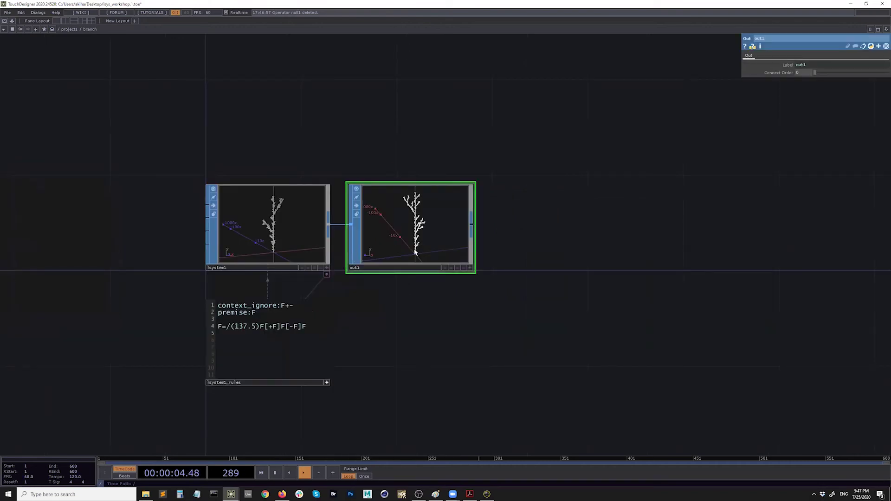
key("Delete")
key("Tab")
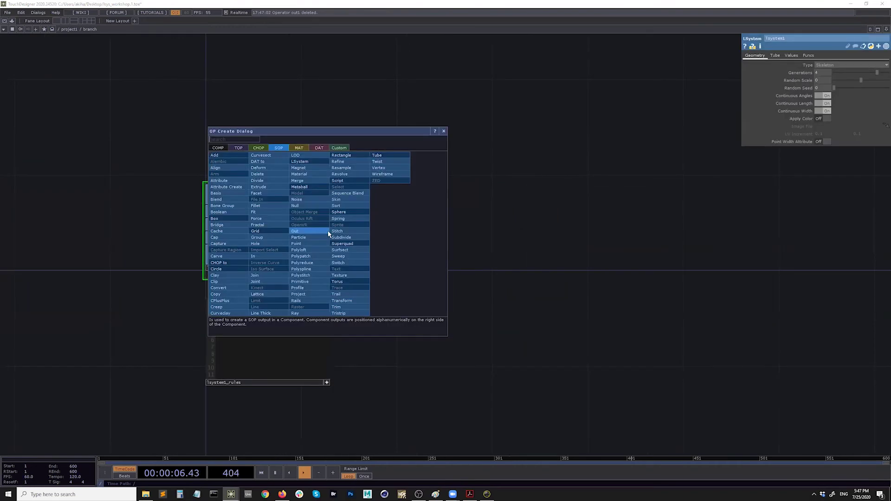
left_click(318, 206)
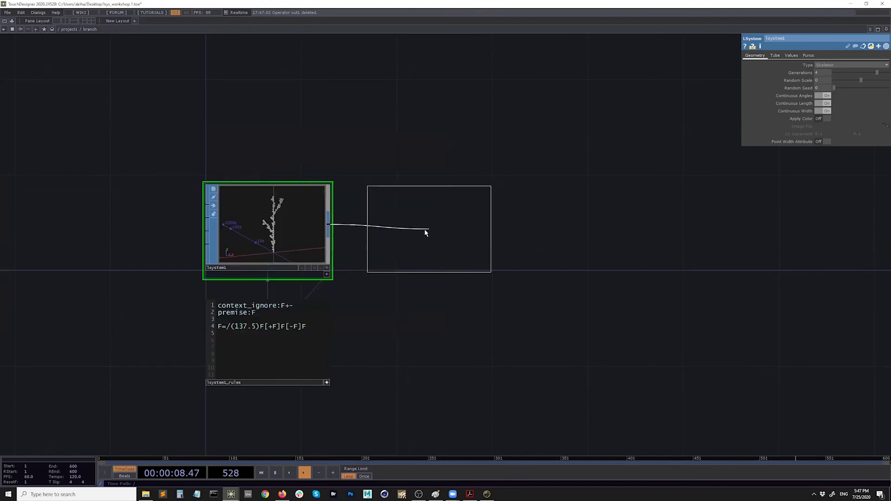
Rename the new Null SOP as out1 and return to the project1 network.
left_click(389, 272)
type("o")
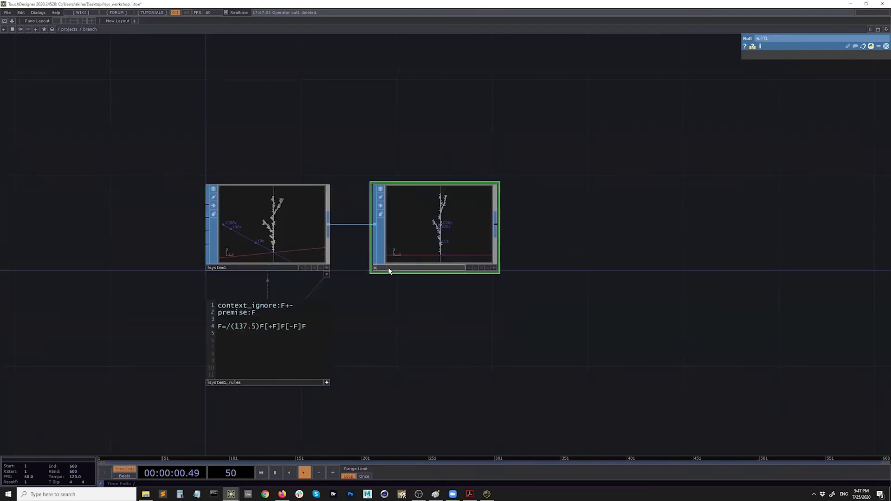
type("ut1")
key("Return")
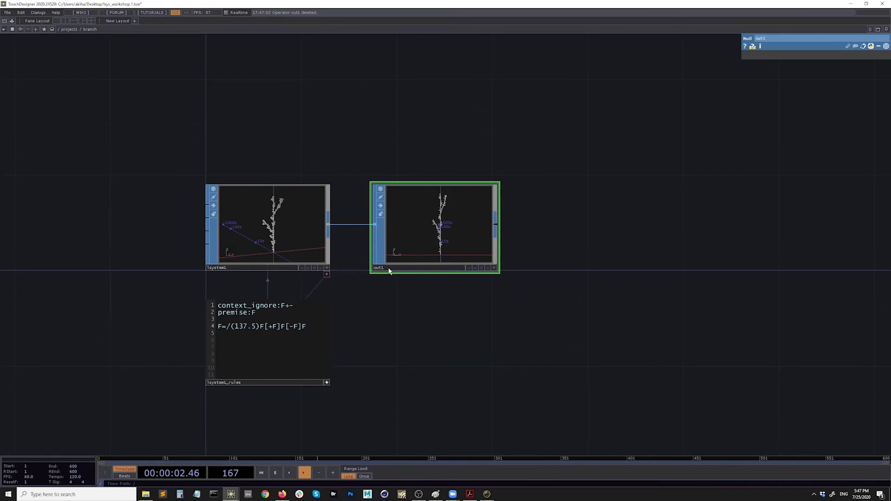
scroll(412, 349, "down", 5)
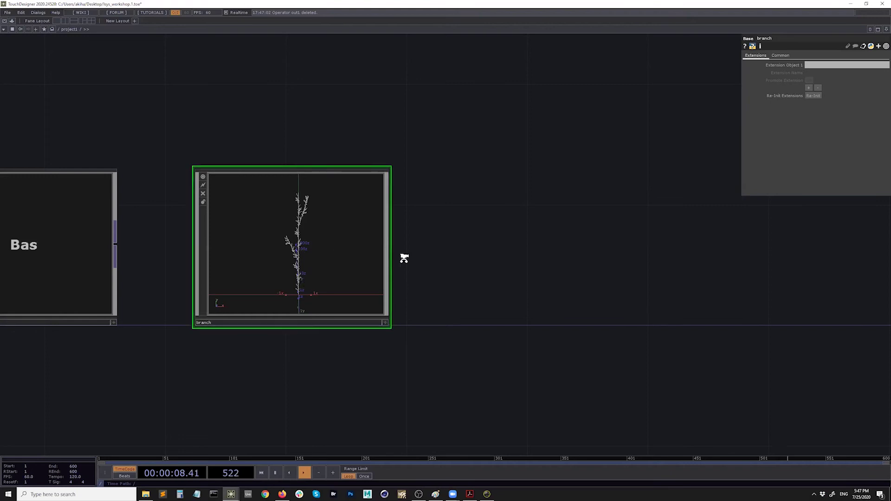
scroll(404, 260, "down", 3)
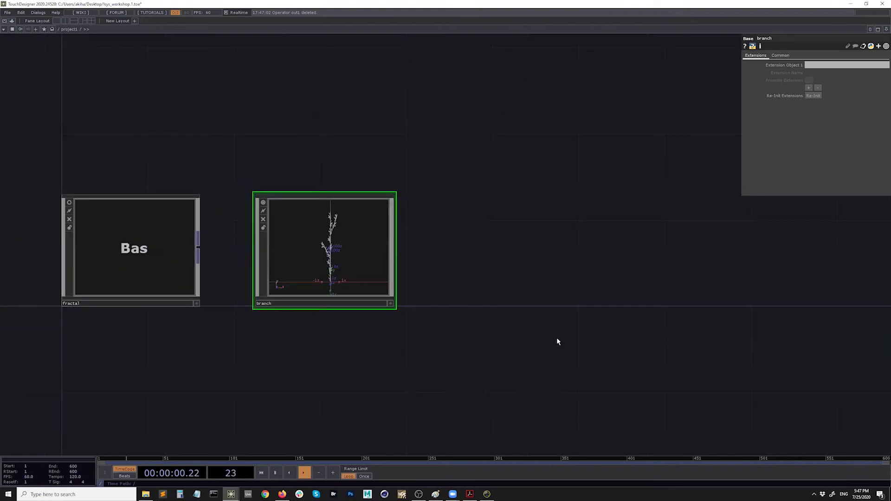
Add a Base COMP beside the branch component and open its name for editing.
left_click_drag(558, 339, 545, 316)
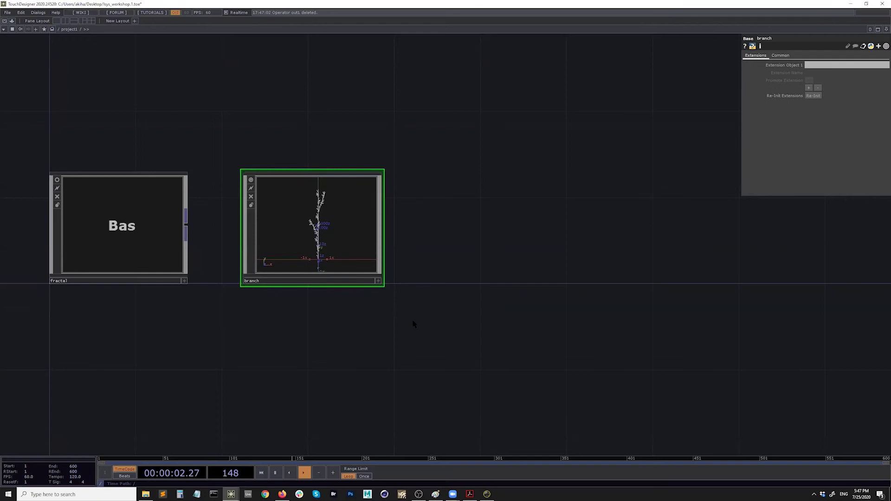
left_click_drag(471, 212, 364, 206)
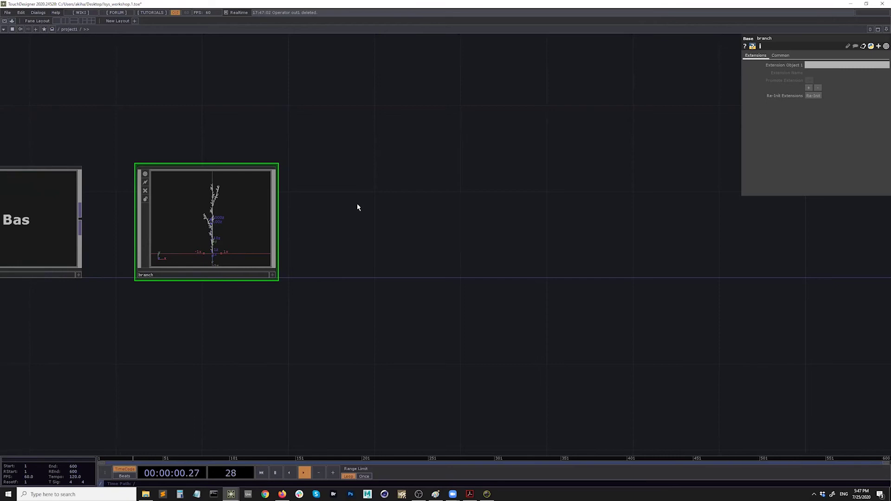
key("Tab")
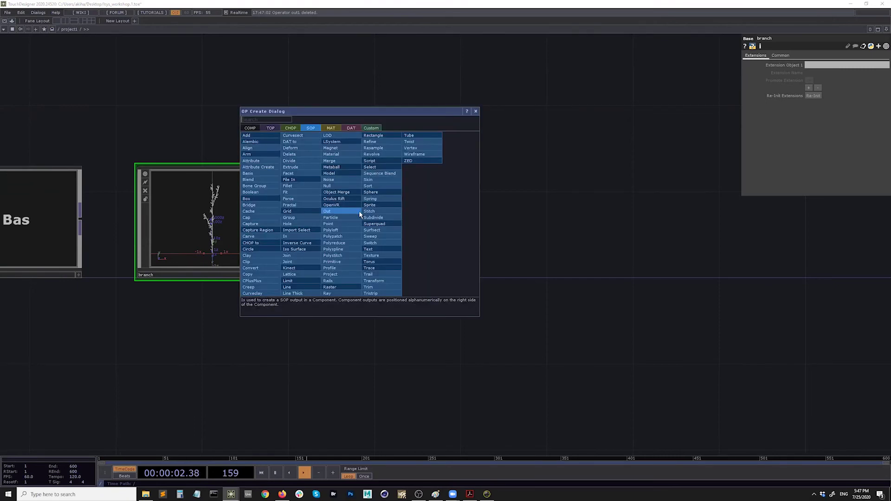
left_click(249, 127)
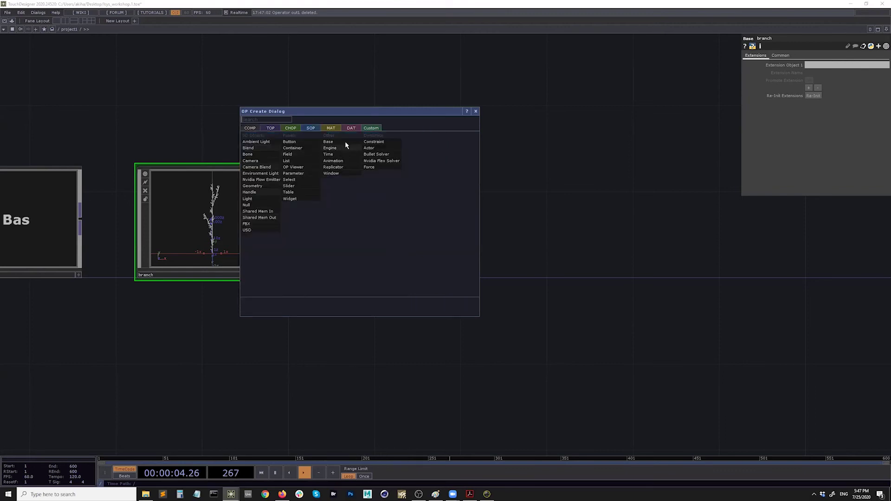
left_click(345, 143)
left_click(398, 218)
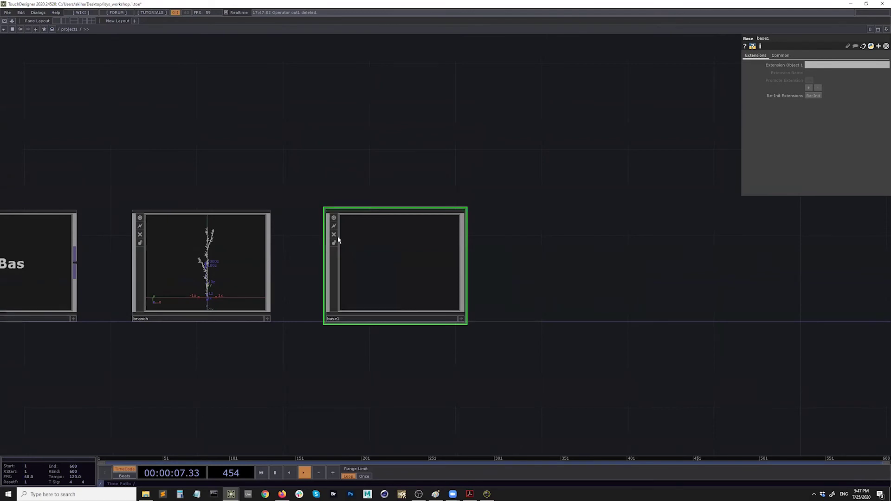
left_click(347, 320)
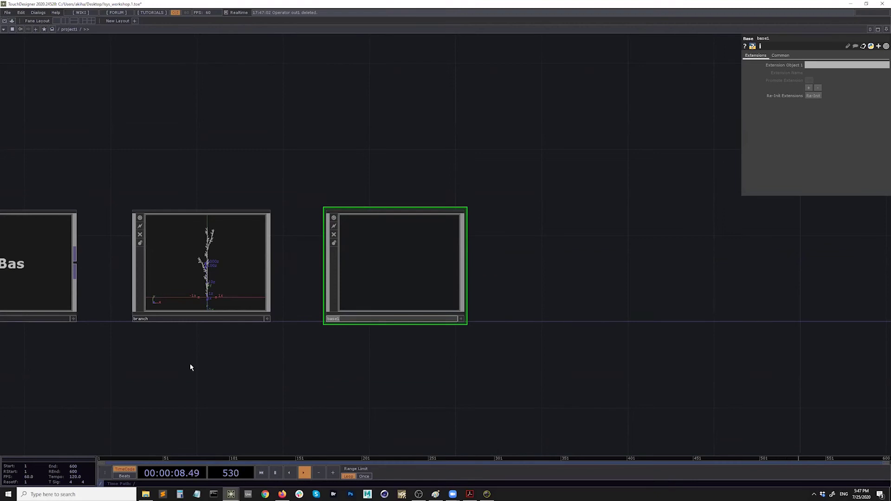
Leave the new Base's name as it is and go back inside the branch component's network.
left_click_drag(225, 365, 250, 368)
left_click(273, 271)
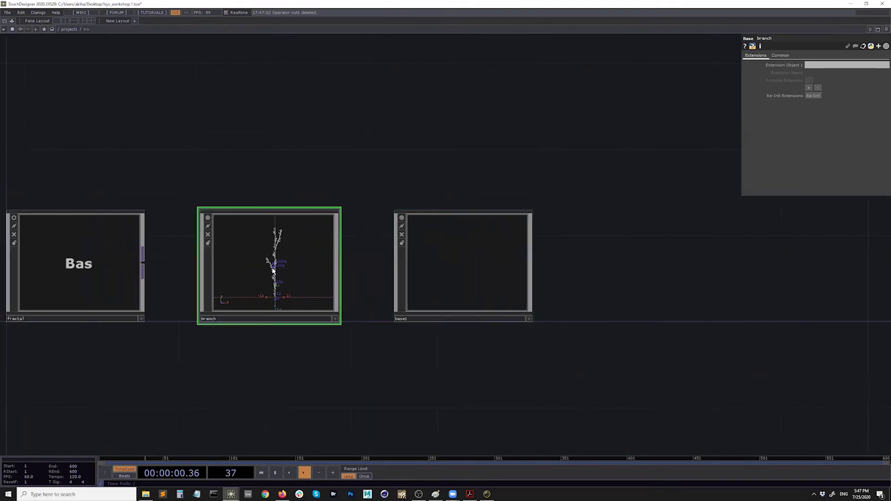
double_click(273, 271)
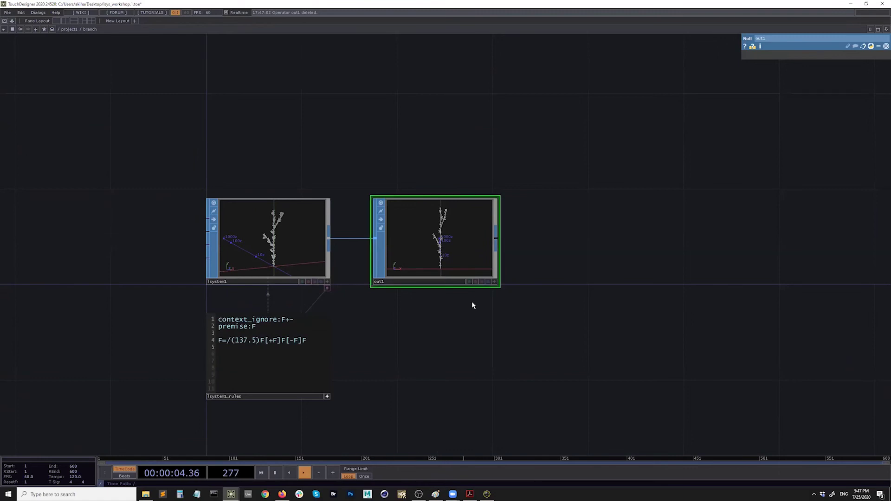
left_click_drag(433, 325, 375, 321)
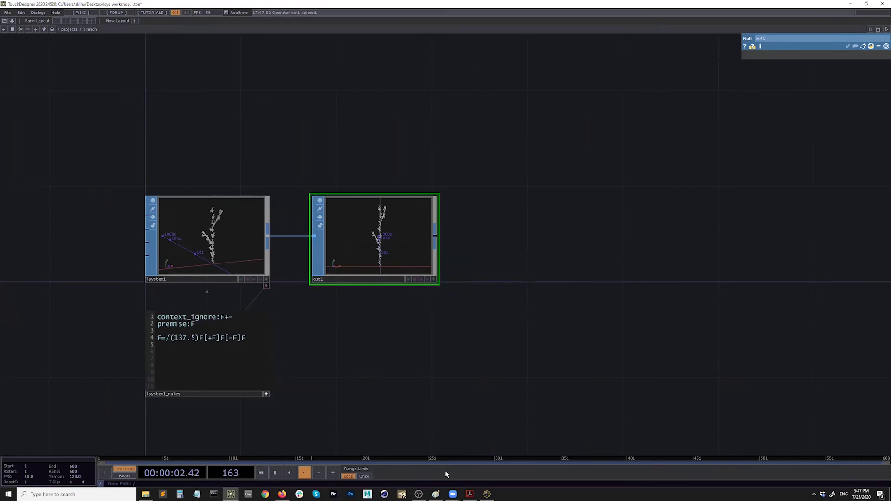
mouse_move(453, 494)
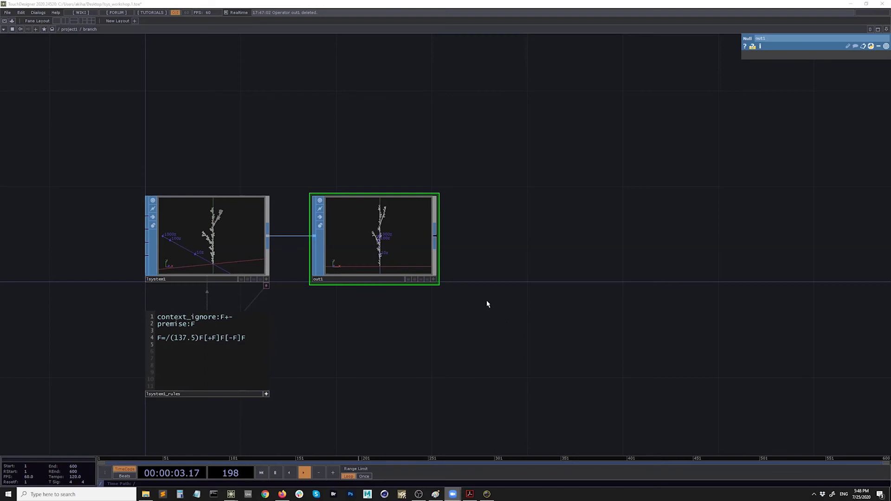
key("Tab")
left_click(438, 216)
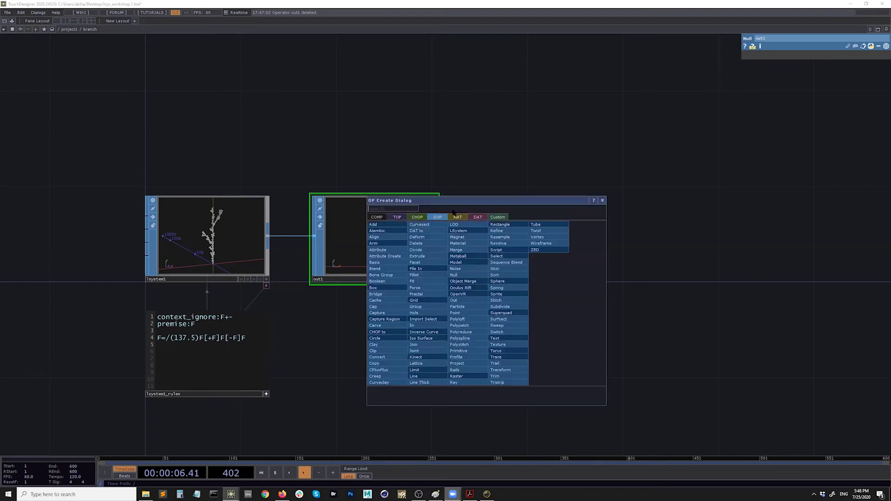
left_click_drag(466, 201, 393, 94)
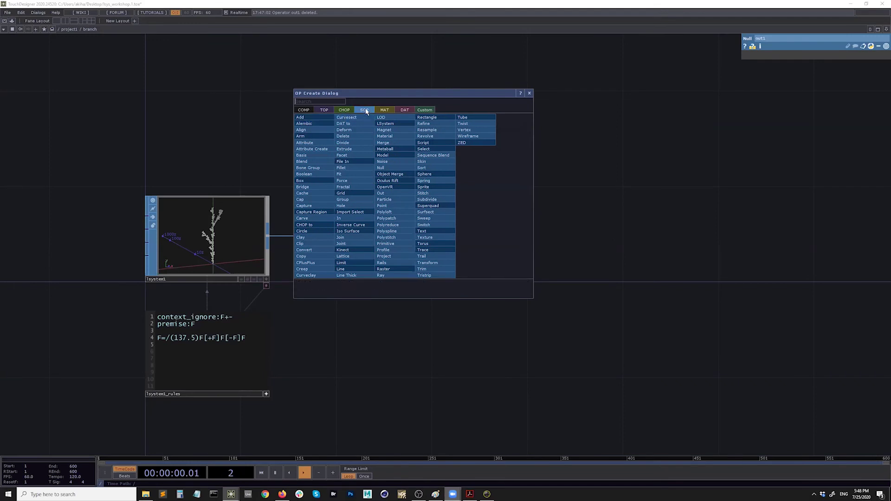
left_click(530, 93)
key("ctrl+z")
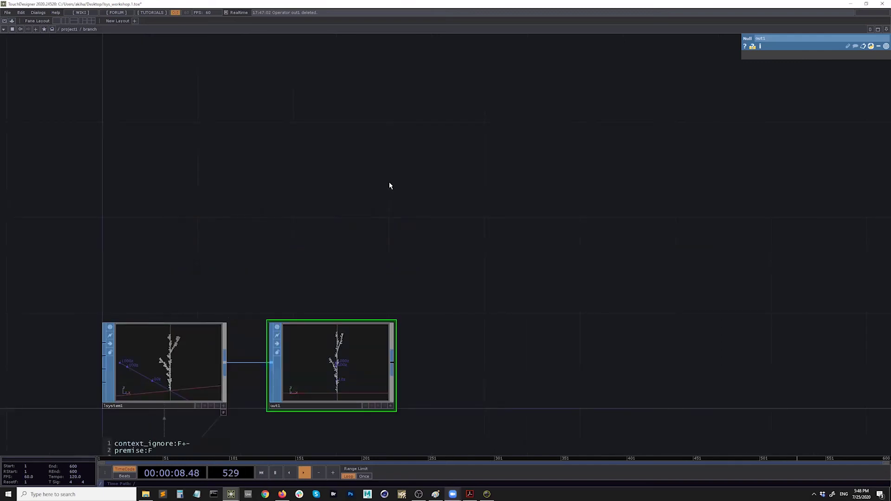
left_click_drag(335, 155, 356, 159)
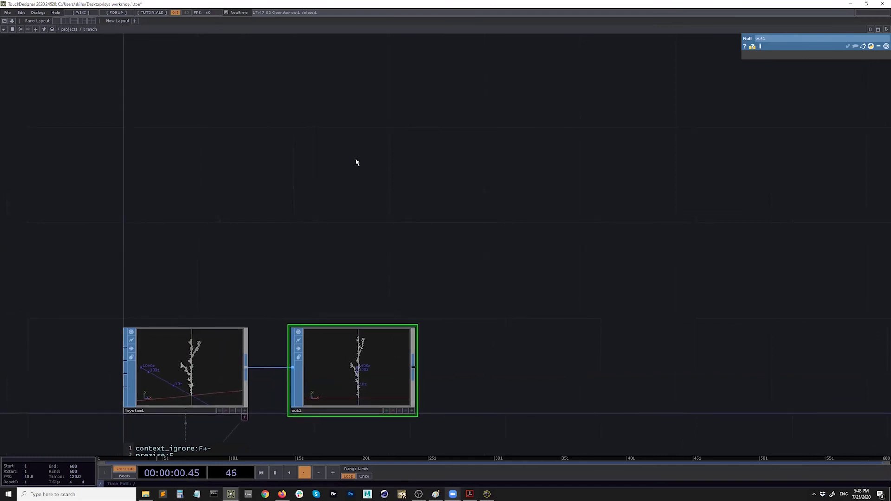
Look through the operator families available for creation, including COMP, TOP, CHOP, SOP, MAT and DAT, ending on SOP.
key("Tab")
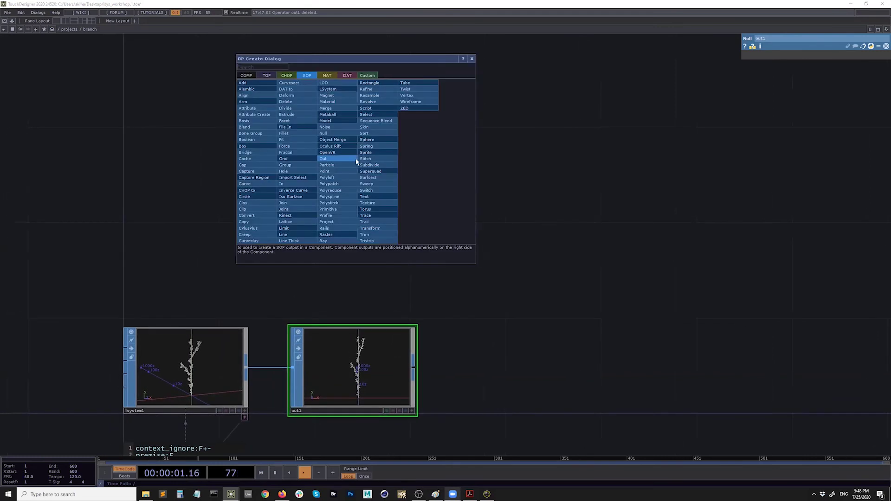
left_click(249, 75)
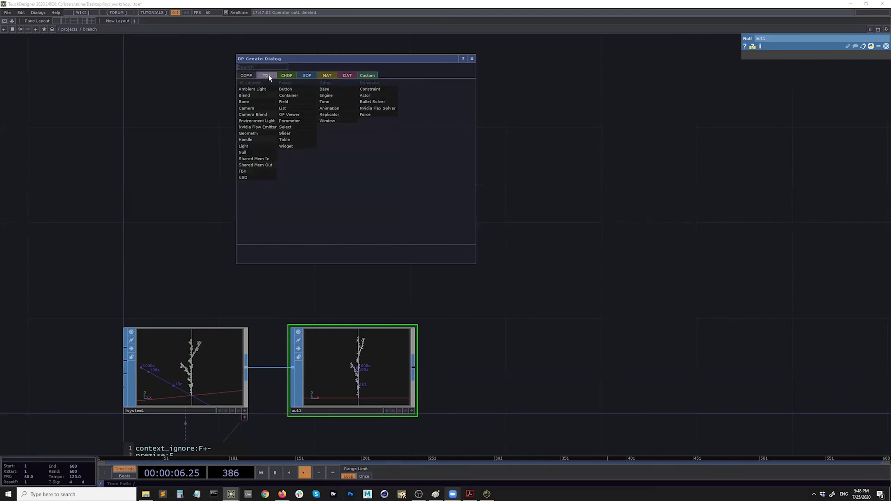
left_click(268, 76)
left_click(287, 75)
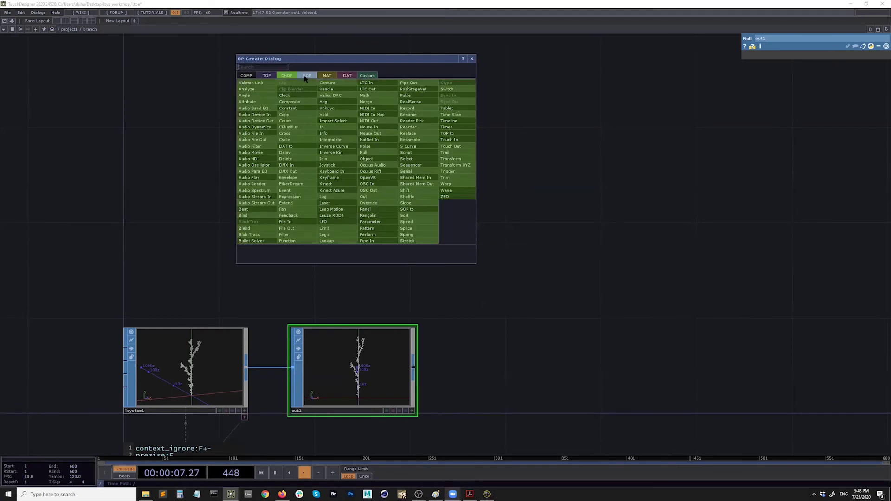
left_click(246, 75)
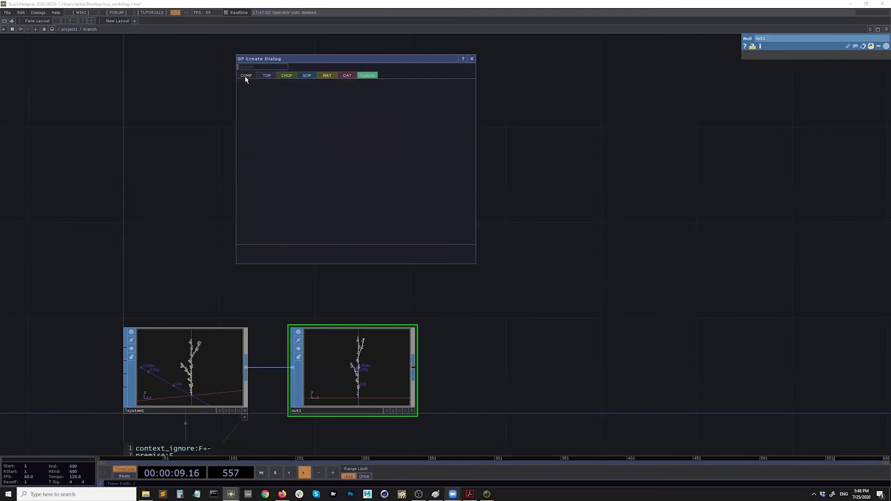
left_click(308, 76)
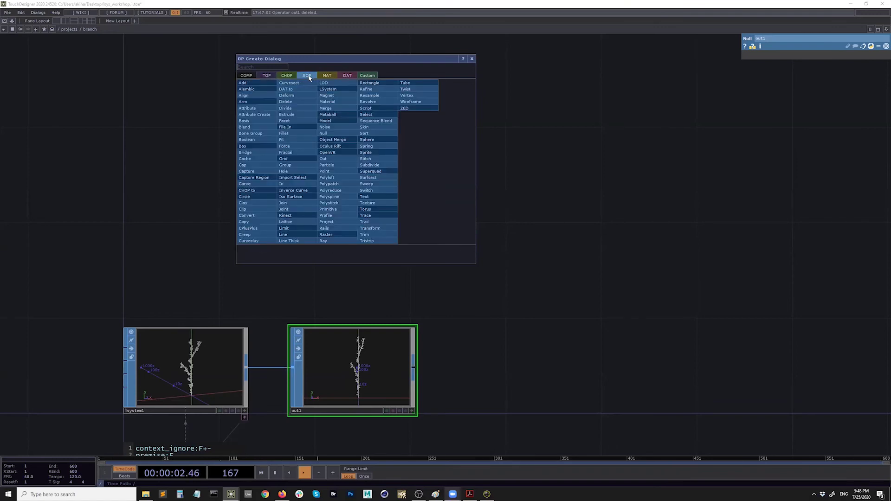
key("Tab")
key("Tab")
key("Tab")
key("Tab")
key("Tab")
key("Tab")
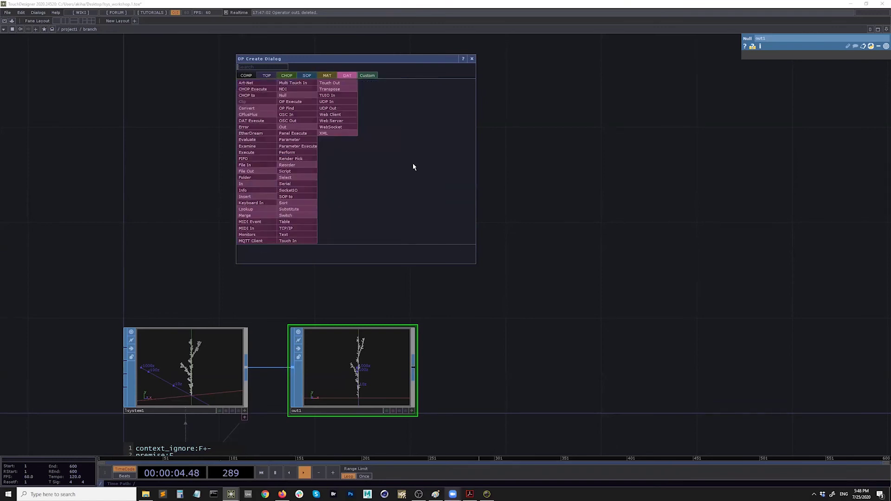
key("Tab")
key("Tab")
key("Tab")
key("Tab")
key("Tab")
key("Tab")
key("Tab")
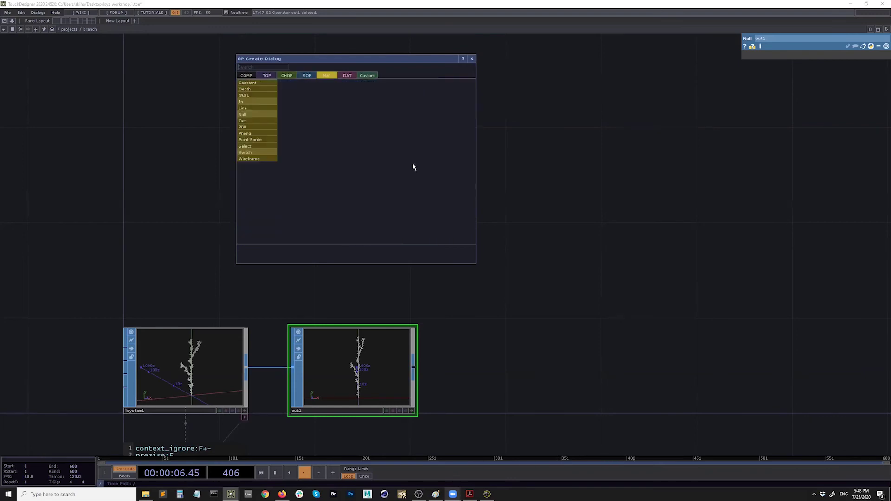
key("Tab")
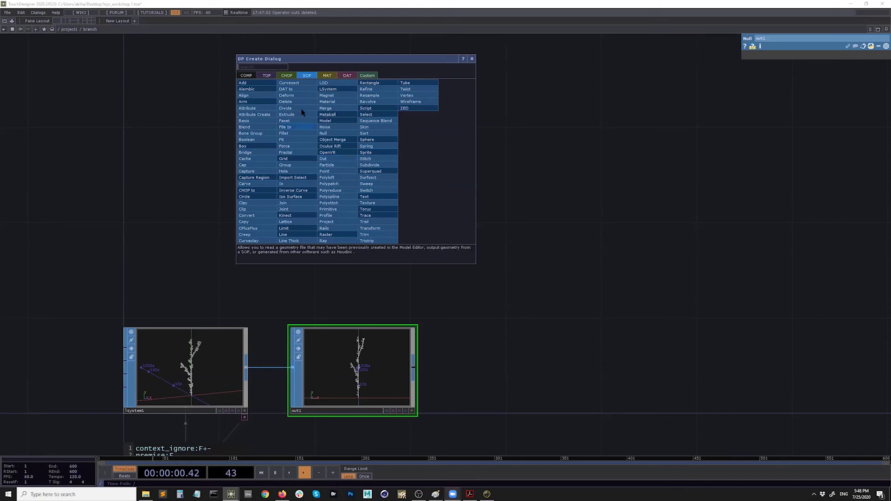
Add an LSystem SOP in the empty area above lsystem1 and out1.
type("lsys")
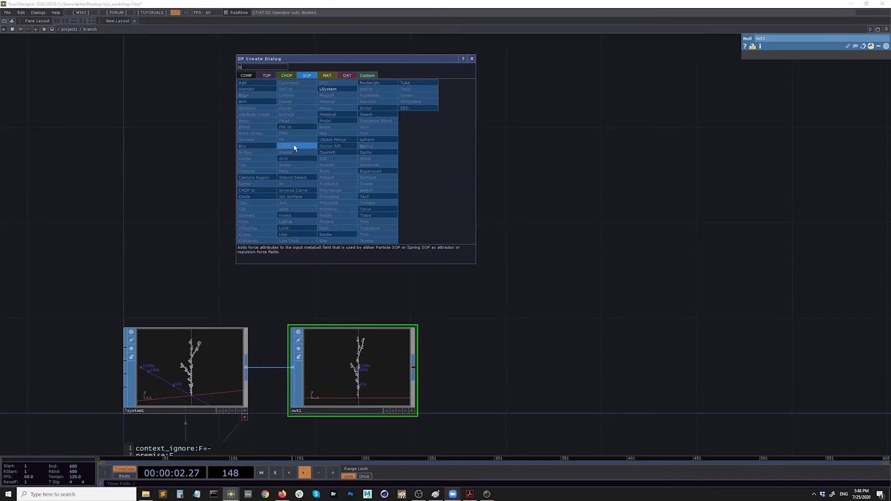
key("Return")
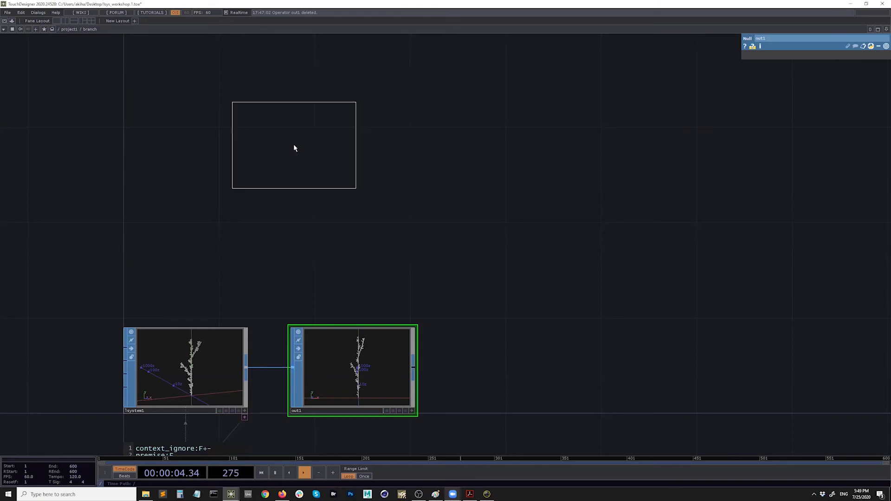
left_click(293, 144)
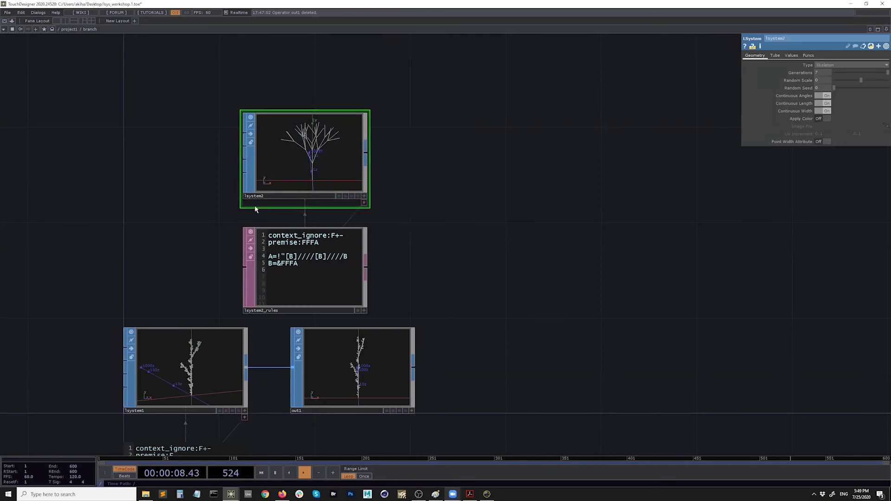
Delete the lsystem2 operator together with its lsystem2_rules DAT, then select lsystem1.
left_click_drag(329, 186, 183, 314)
key("Delete")
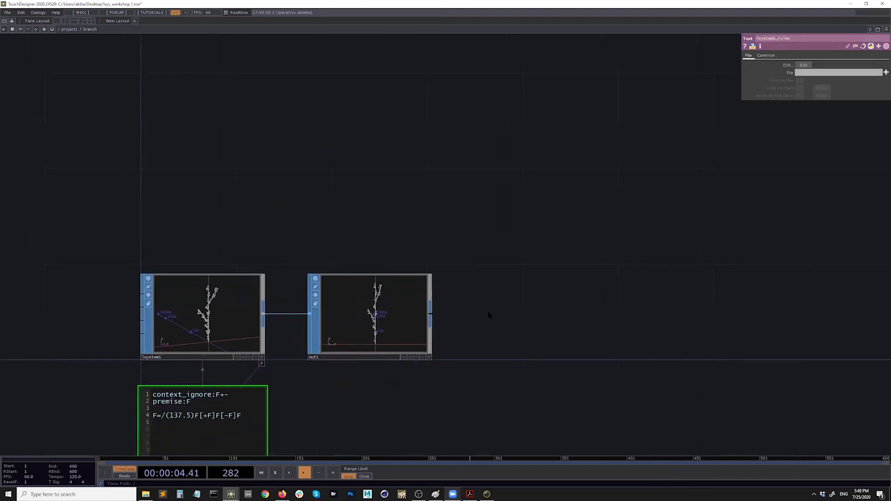
left_click_drag(484, 322, 497, 285)
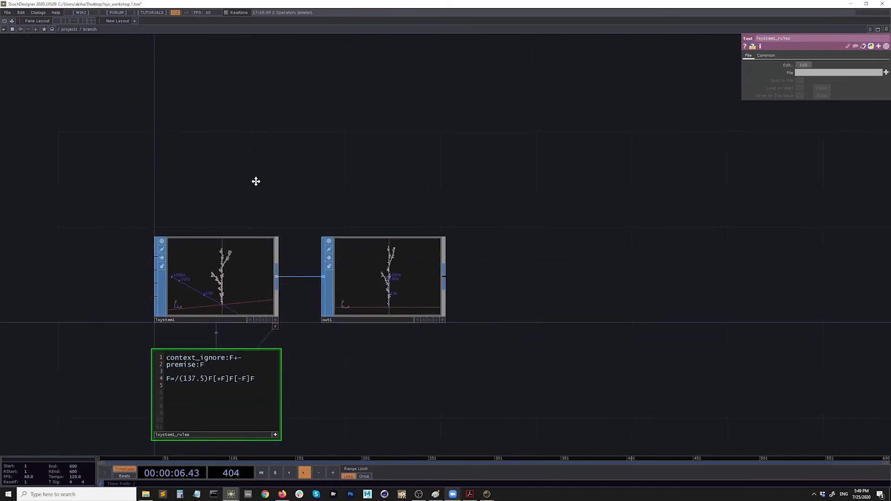
left_click(316, 347)
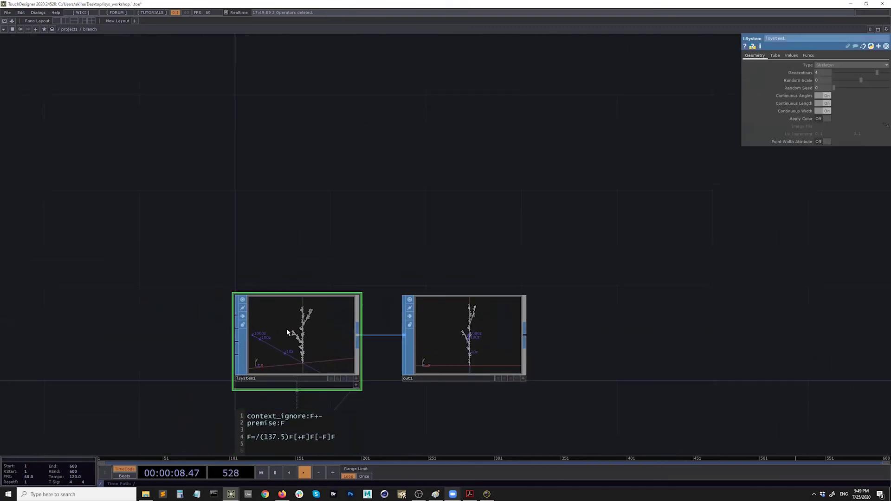
left_click_drag(312, 215, 336, 192)
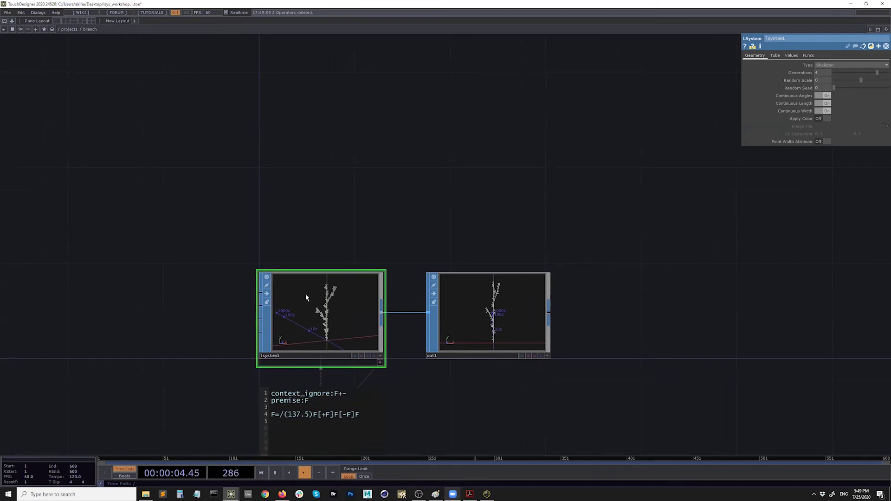
Open the Operator Snippets and examine the LSystem SOP example of an animated tree with circle and triangle leaves.
left_click(56, 13)
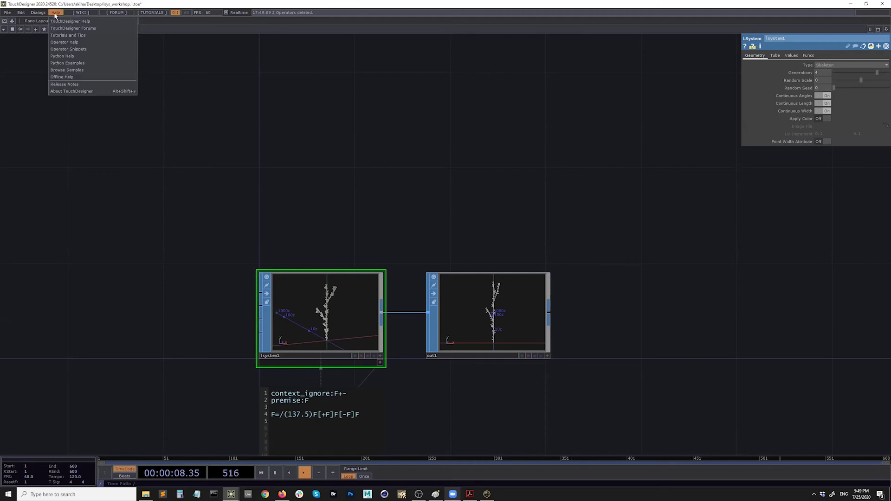
left_click(70, 49)
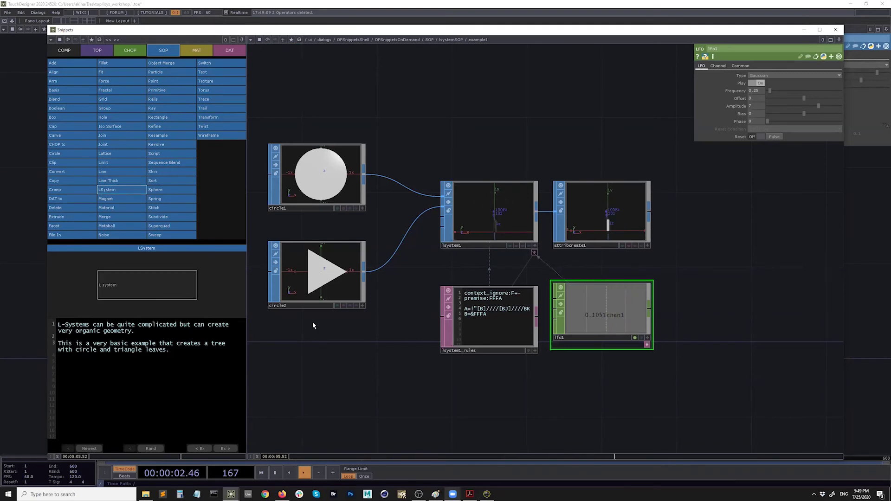
scroll(511, 204, "up", 5)
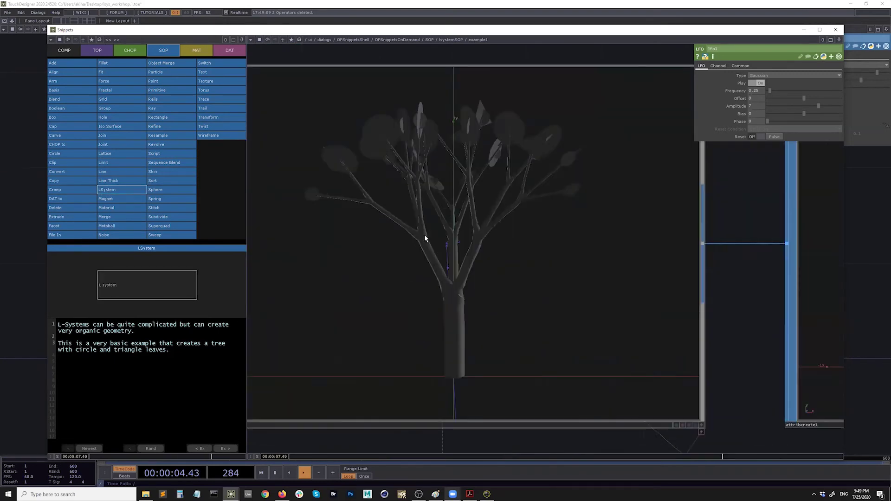
scroll(511, 246, "down", 5)
scroll(613, 241, "up", 8)
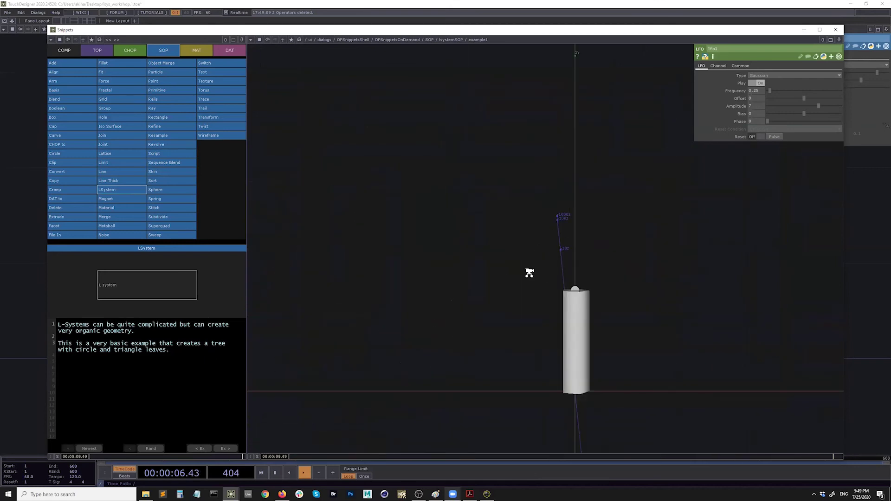
scroll(528, 272, "down", 5)
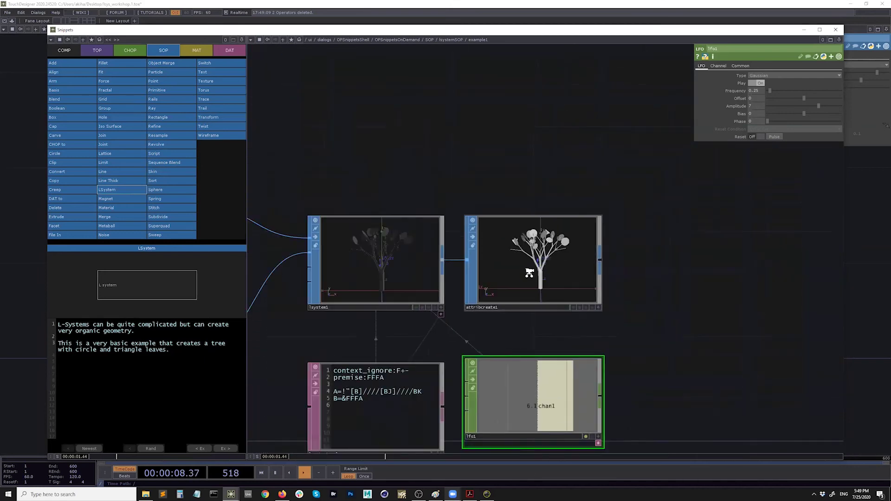
scroll(528, 272, "down", 2)
left_click_drag(376, 342, 392, 344)
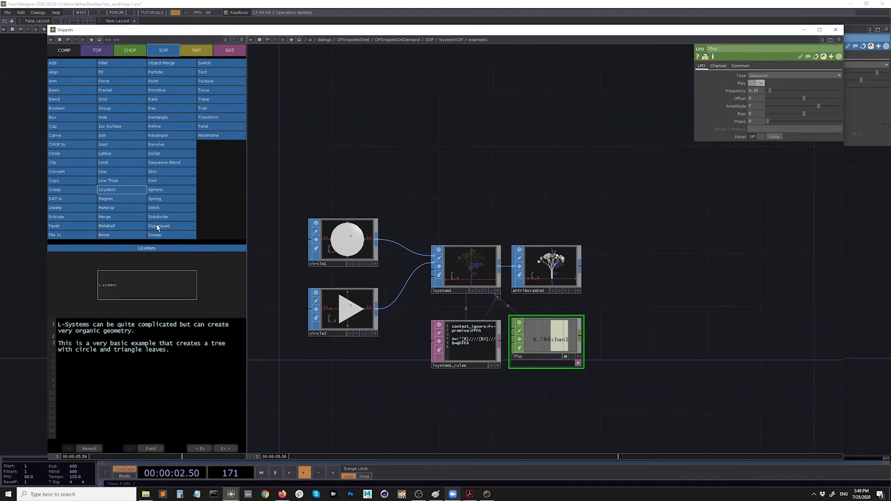
Browse the snippets for the Line and Sort SOPs and the Noise TOP, then close the Snippets window.
left_click(126, 173)
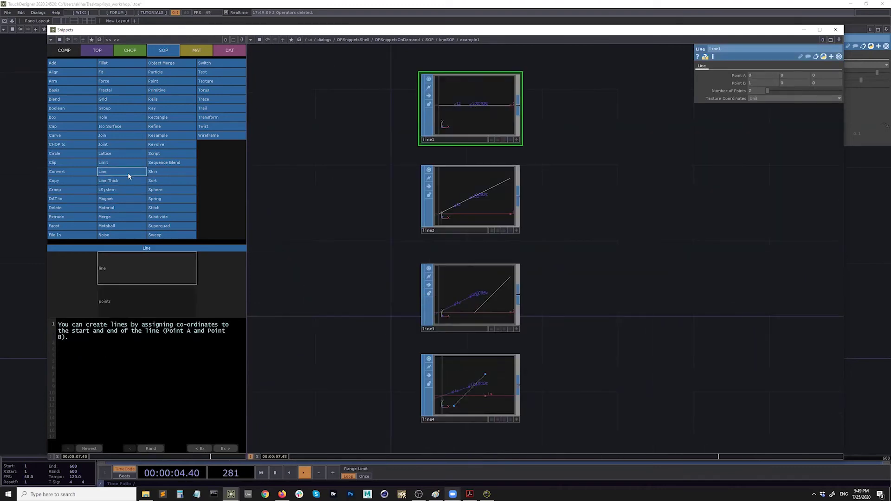
left_click(134, 307)
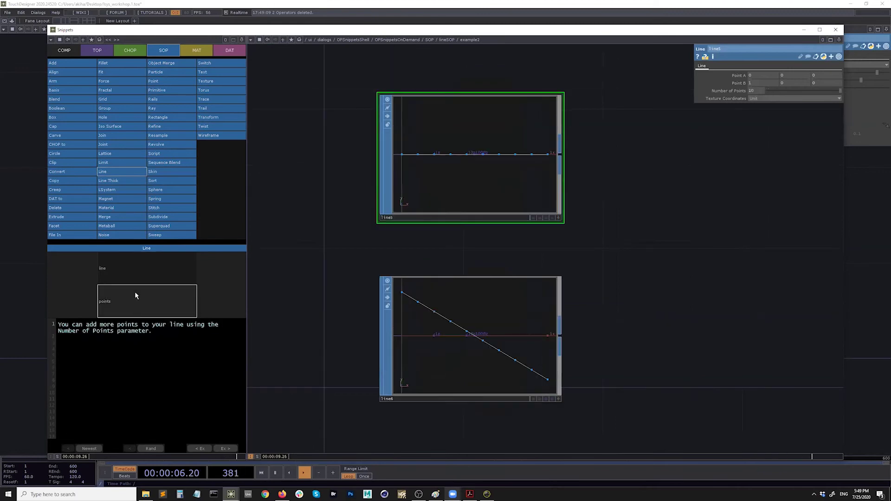
left_click(156, 184)
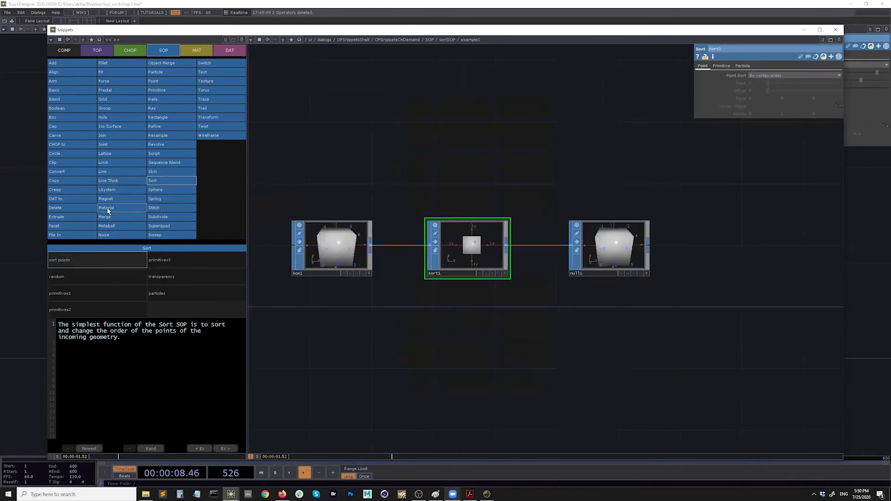
left_click(64, 50)
left_click(102, 52)
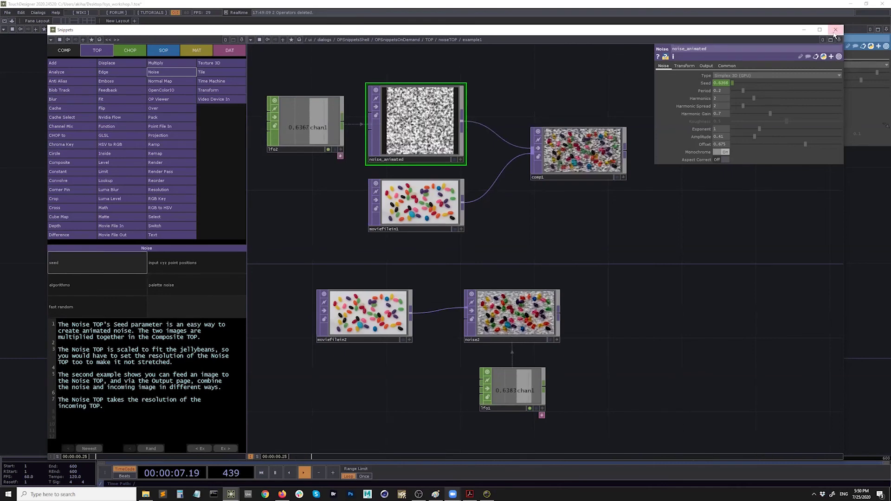
left_click(836, 30)
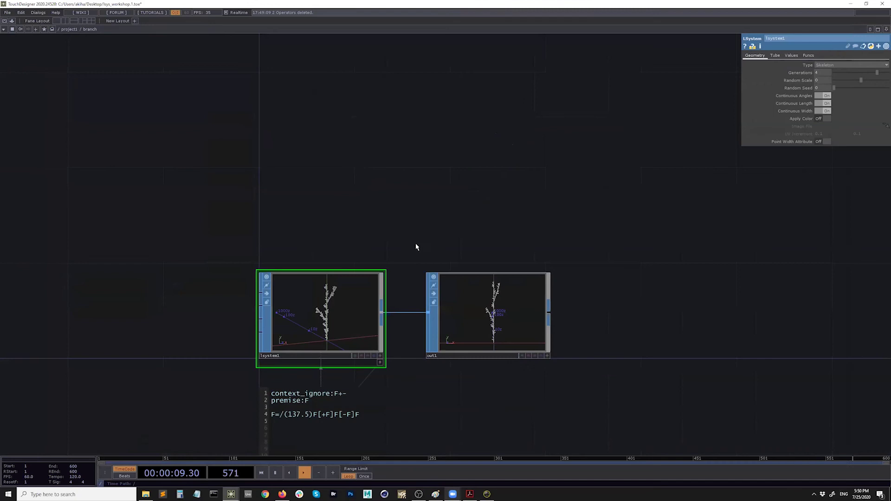
Go up to the project1 network and rename the base1 component beside branch as node.
left_click_drag(428, 387, 430, 325)
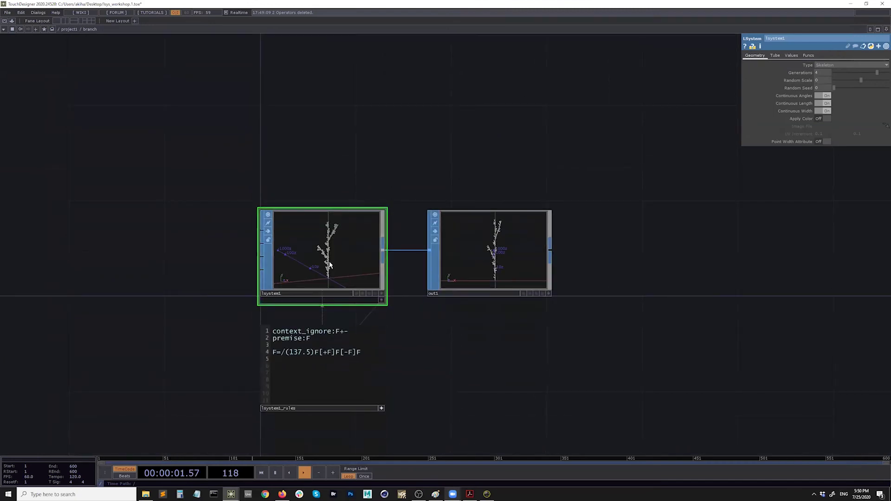
left_click_drag(451, 368, 426, 366)
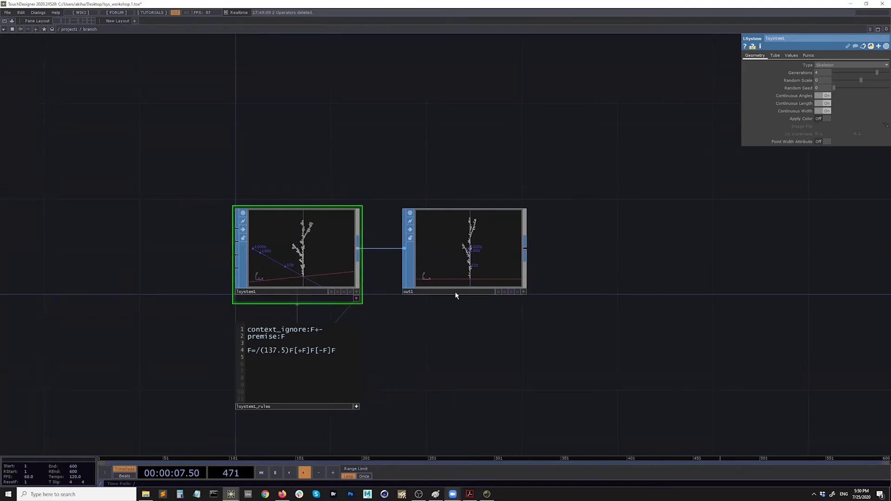
left_click_drag(411, 336, 373, 336)
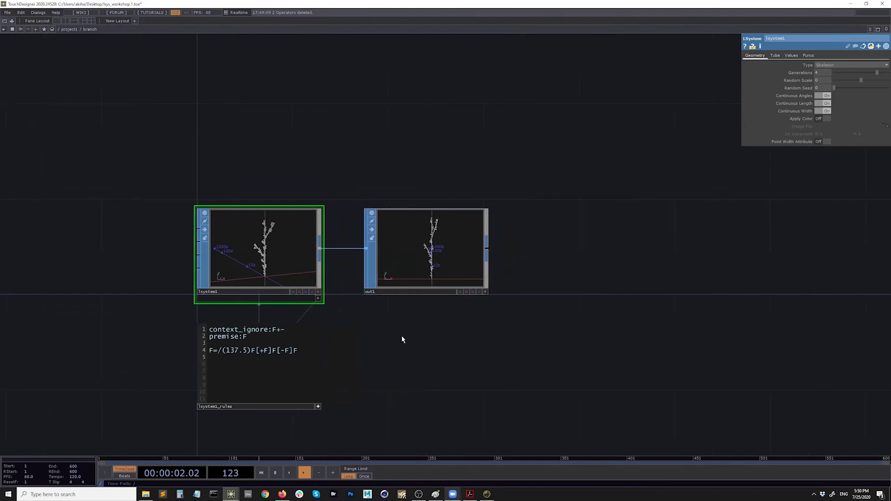
key("u")
left_click_drag(464, 347, 411, 345)
scroll(411, 344, "right", 3)
left_click(380, 246)
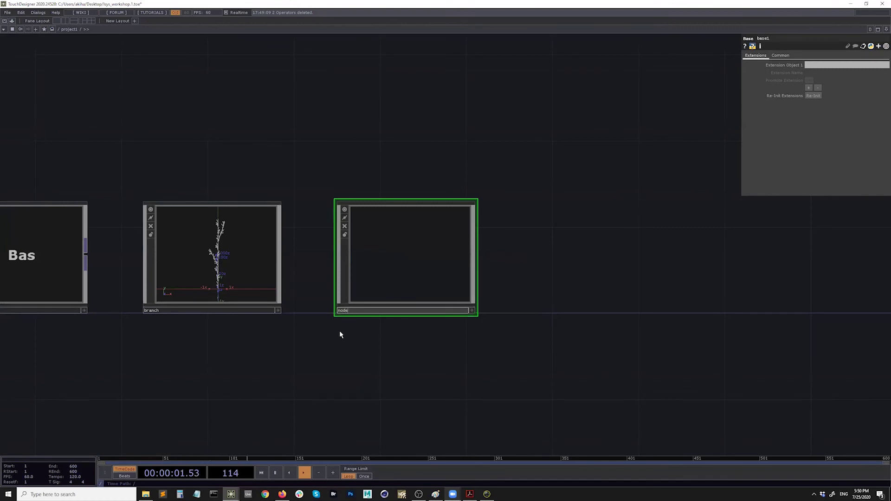
key("Return")
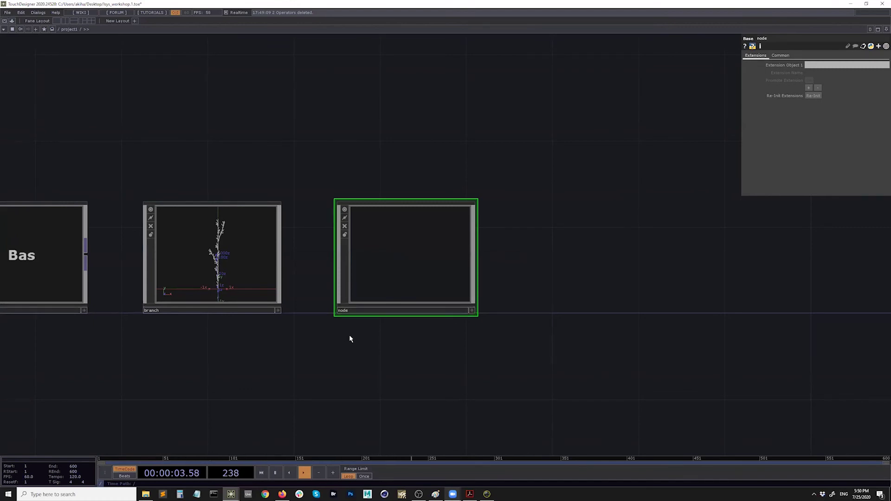
Enter the node component and add an LSystem SOP at the network's origin.
key("i")
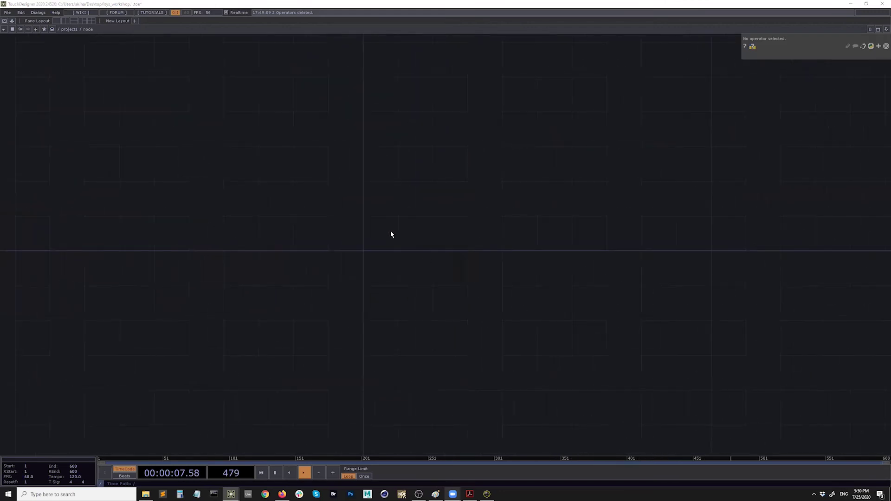
key("Tab")
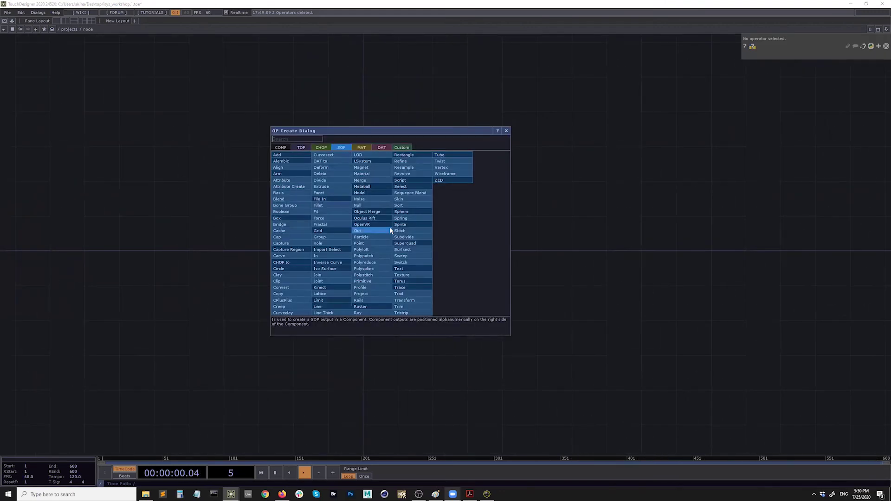
type("lsys")
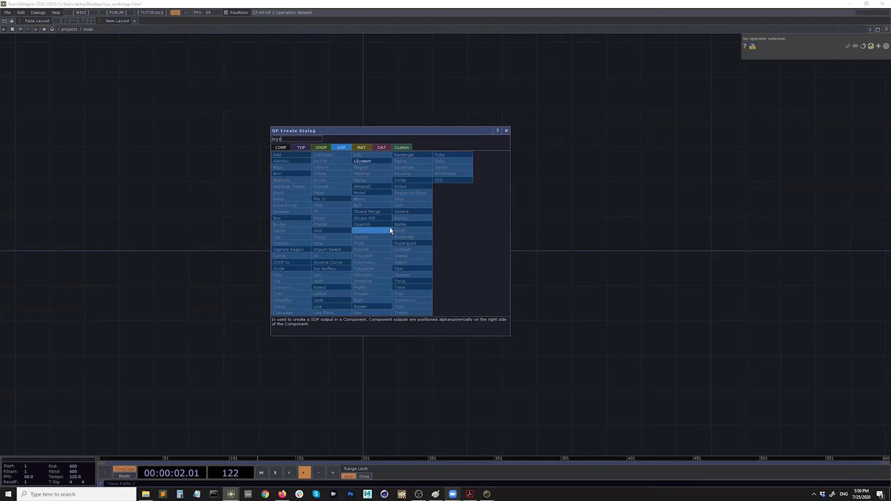
key("Return")
left_click(390, 231)
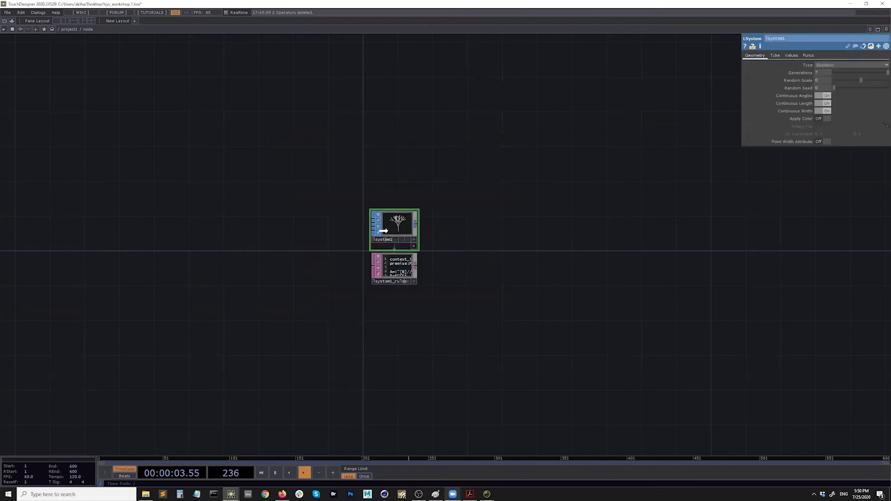
left_click_drag(371, 251, 366, 251)
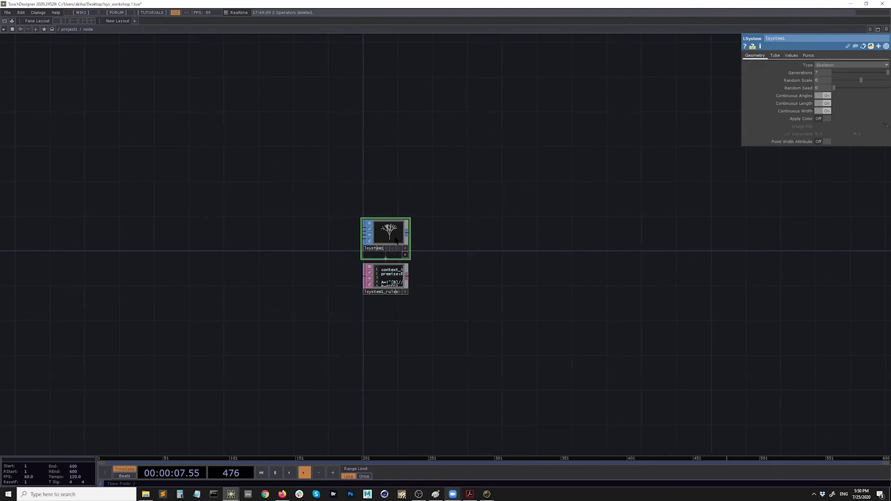
scroll(390, 243, "up", 2)
scroll(390, 242, "up", 4)
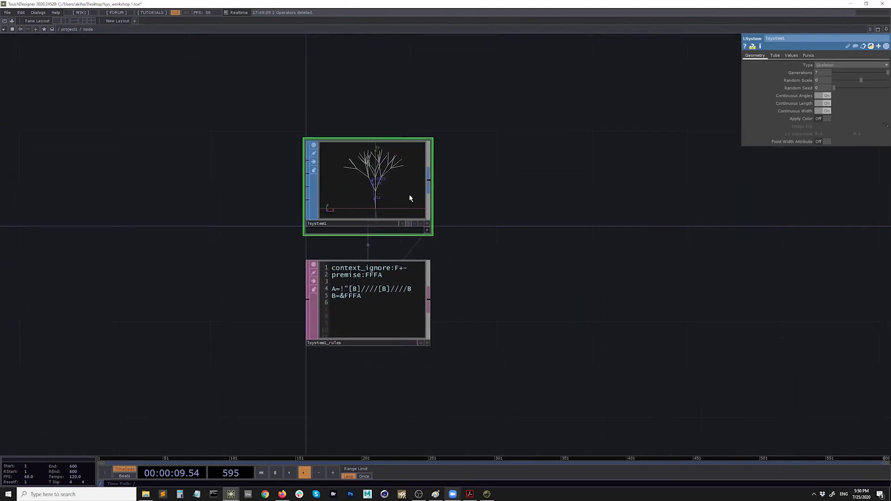
Set the new LSystem's Generations to 2.
left_click_drag(887, 73, 802, 74)
type("2")
key("Return")
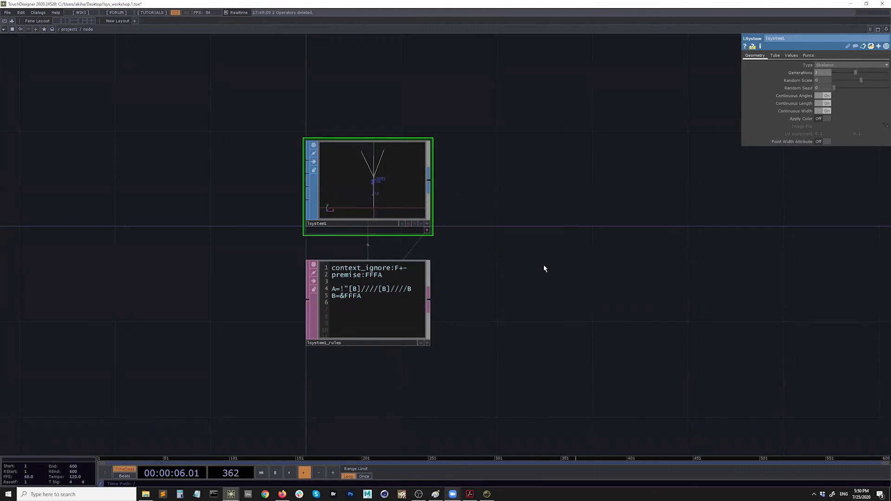
left_click_drag(506, 214, 500, 230)
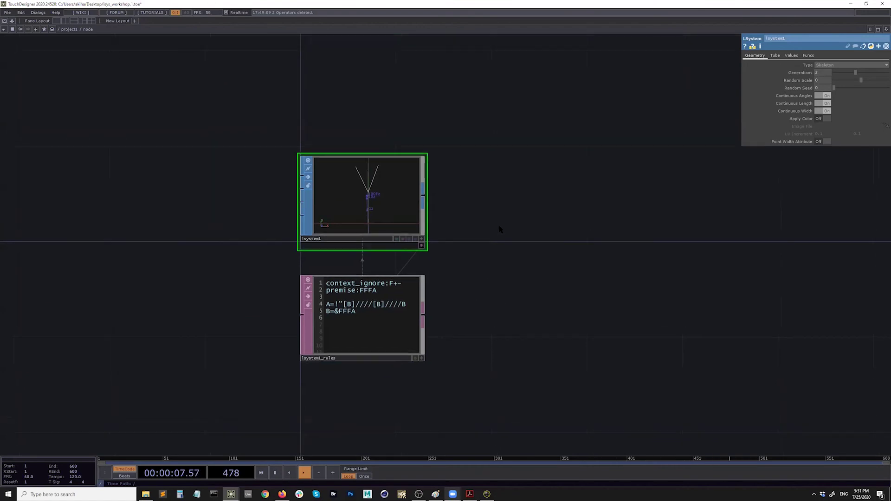
Switch to Paint and discard the old L-system notes without saving, starting with a blank canvas.
left_click(435, 494)
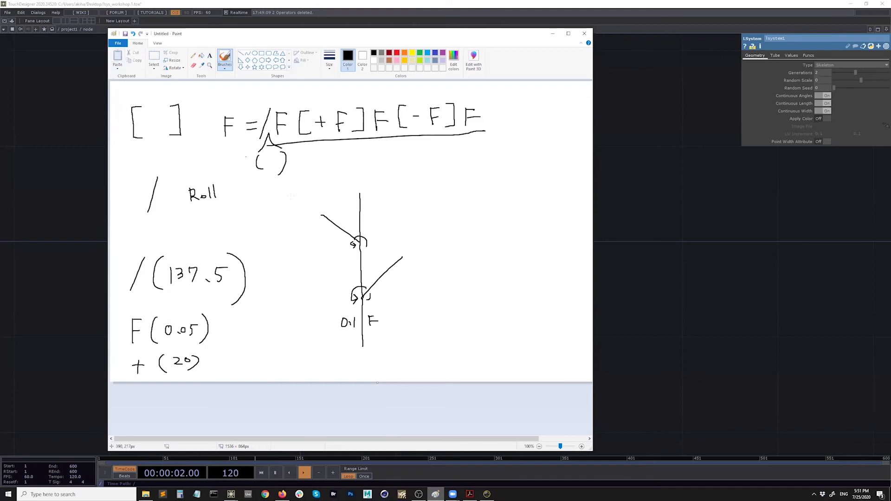
key("alt+F4")
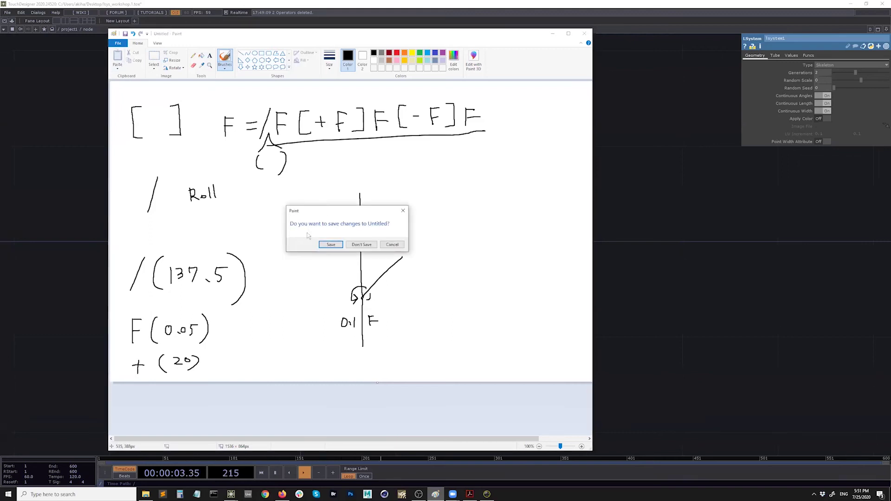
left_click(361, 245)
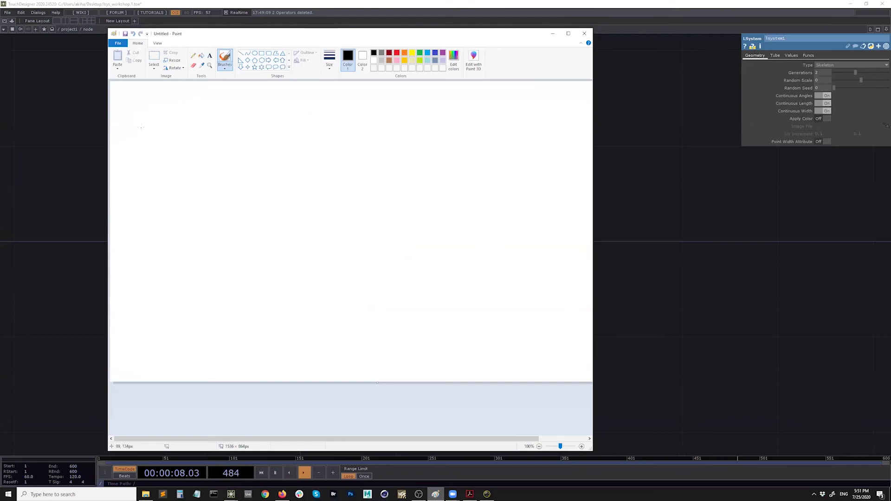
Write "F – Edge Rewrite" by hand in the canvas's upper-left area.
mouse_move(140, 110)
left_mouse_down()
mouse_move(141, 129)
mouse_move(151, 110)
mouse_move(148, 118)
left_mouse_up()
left_click_drag(360, 37, 409, 36)
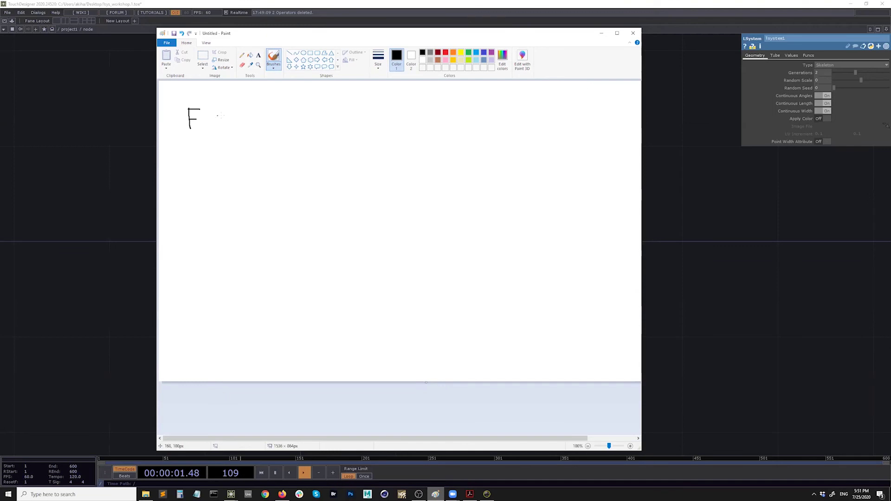
mouse_move(216, 117)
left_mouse_down()
mouse_move(260, 120)
mouse_move(263, 107)
mouse_move(280, 123)
mouse_move(347, 117)
left_mouse_up()
left_click_drag(343, 112, 357, 117)
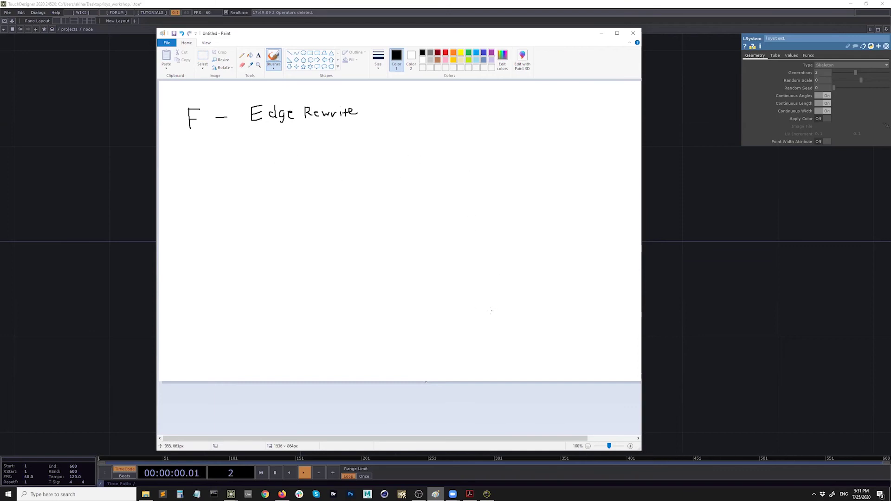
Sketch a vertical stem with alternating side branches that each split into smaller twigs, beside the notes.
left_click_drag(481, 321, 484, 162)
mouse_move(484, 268)
left_mouse_down()
mouse_move(518, 240)
mouse_move(461, 209)
mouse_move(508, 171)
left_mouse_up()
mouse_move(505, 256)
left_mouse_down()
mouse_move(524, 263)
mouse_move(512, 267)
mouse_move(533, 255)
left_mouse_up()
mouse_move(456, 231)
left_mouse_down()
mouse_move(478, 225)
mouse_move(503, 238)
mouse_move(496, 250)
mouse_move(468, 237)
left_mouse_up()
left_click_drag(493, 186, 509, 197)
mouse_move(483, 166)
left_mouse_down()
mouse_move(472, 160)
mouse_move(471, 167)
left_mouse_up()
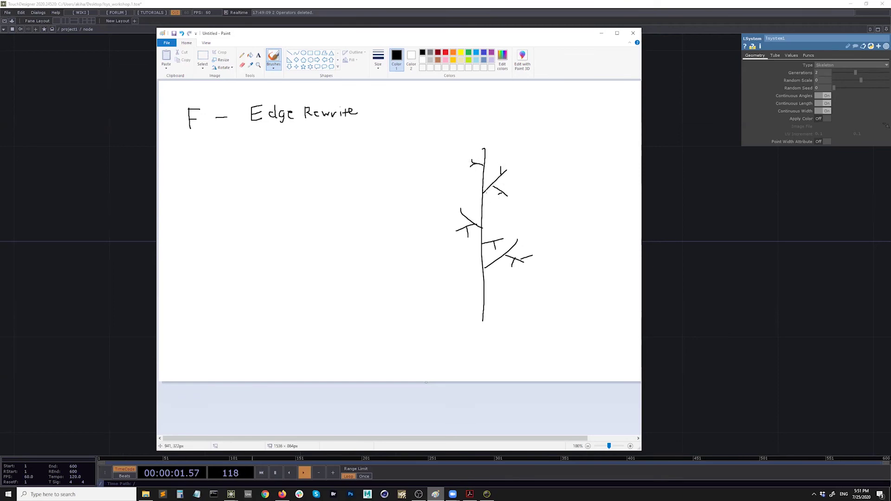
Undo all strokes of the branching stem sketch, keeping the "Edge Rewrite" note.
key("ctrl+z")
key("ctrl+z")
key("ctrl+z")
key("ctrl+z")
key("ctrl+z")
key("ctrl+z")
key("ctrl+z")
key("ctrl+z")
key("ctrl+z")
key("ctrl+z")
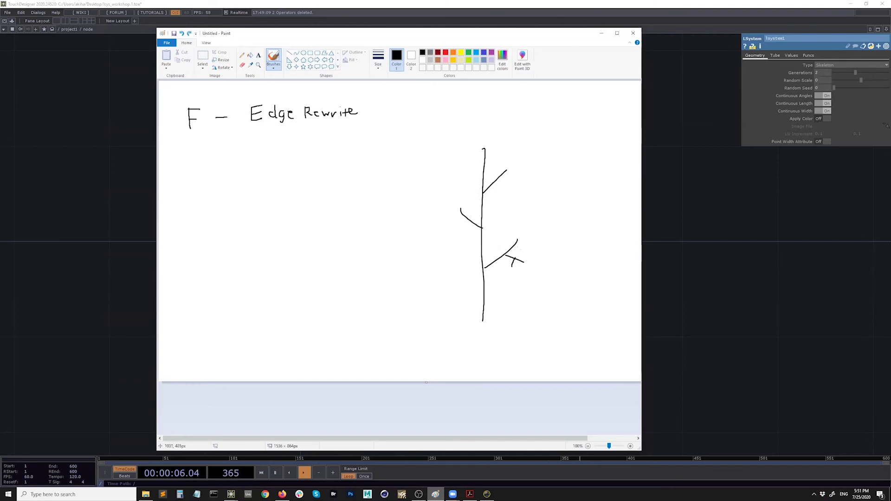
Sketch a flower on a vertical stem with four side branches ending in circles, and label the stem's base F.
key("ctrl+z")
key("ctrl+z")
key("ctrl+z")
key("ctrl+z")
key("ctrl+z")
key("ctrl+z")
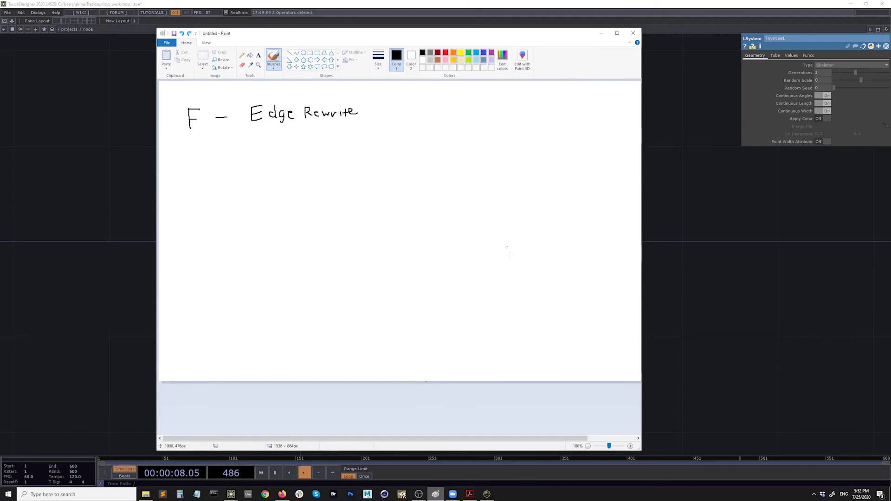
left_click_drag(470, 328, 469, 163)
key("ctrl+z")
left_click_drag(478, 338, 478, 171)
mouse_move(476, 306)
left_mouse_down()
mouse_move(500, 283)
mouse_move(446, 247)
mouse_move(507, 213)
mouse_move(456, 188)
mouse_move(478, 170)
mouse_move(466, 158)
mouse_move(490, 141)
mouse_move(492, 170)
mouse_move(458, 191)
left_mouse_up()
left_click_drag(505, 213, 504, 213)
left_click_drag(447, 247, 448, 250)
left_click_drag(496, 289, 501, 281)
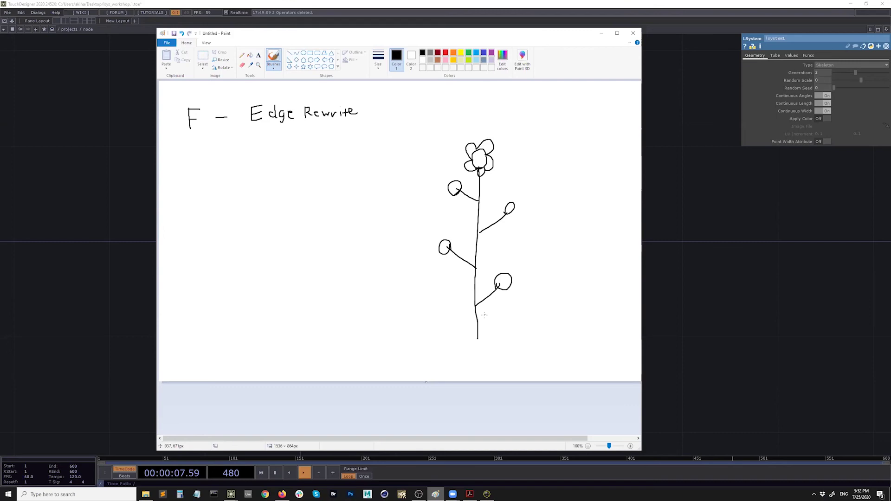
left_click_drag(483, 317, 488, 317)
left_click_drag(482, 320, 487, 320)
Write "X – Node" with a ditto mark under the Edge Rewrite note, and "FX" below it.
mouse_move(190, 155)
left_mouse_down()
mouse_move(197, 175)
mouse_move(183, 179)
mouse_move(263, 154)
mouse_move(283, 168)
mouse_move(326, 156)
left_mouse_up()
left_click_drag(331, 151, 330, 155)
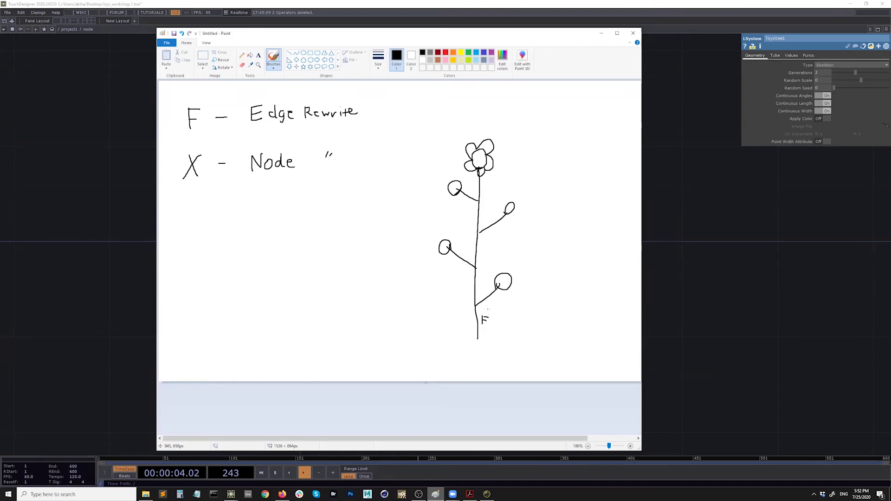
mouse_move(182, 218)
left_mouse_down()
mouse_move(182, 239)
mouse_move(194, 218)
mouse_move(192, 227)
left_mouse_up()
mouse_move(199, 219)
left_mouse_down()
mouse_move(209, 236)
mouse_move(194, 238)
left_mouse_up()
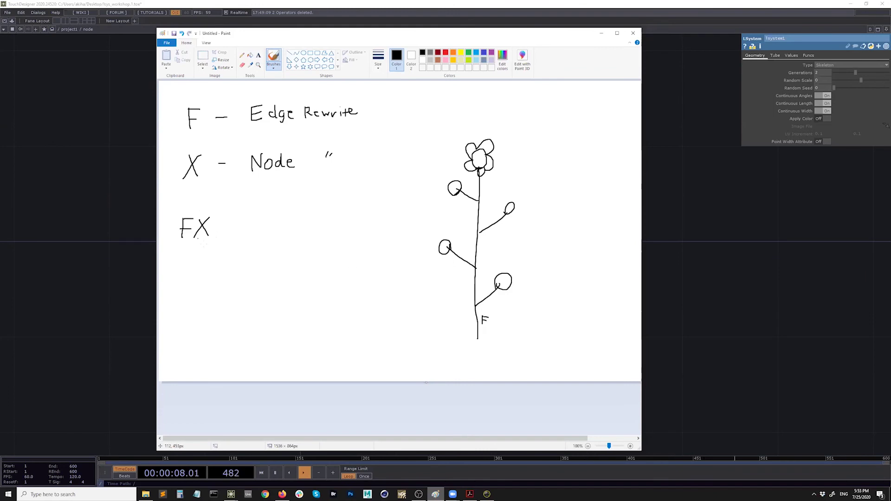
Circle the X in FX, mark an x above the F on the flower's stem, and write the rule X = [+F]F[-F]F.
mouse_move(209, 212)
left_mouse_down()
mouse_move(197, 240)
mouse_move(217, 210)
left_mouse_up()
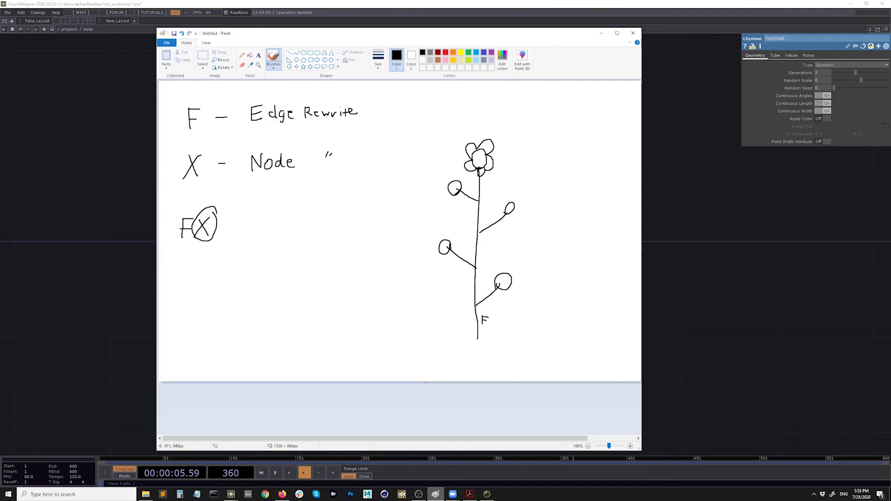
left_click_drag(482, 304, 481, 310)
mouse_move(192, 263)
left_mouse_down()
mouse_move(204, 287)
mouse_move(187, 287)
mouse_move(226, 278)
left_mouse_up()
mouse_move(238, 263)
left_mouse_down()
mouse_move(235, 283)
mouse_move(258, 270)
left_mouse_up()
mouse_move(254, 264)
left_mouse_down()
mouse_move(253, 277)
mouse_move(265, 261)
mouse_move(281, 280)
mouse_move(361, 274)
mouse_move(353, 279)
mouse_move(370, 277)
mouse_move(384, 259)
left_mouse_up()
left_click_drag(370, 269, 378, 268)
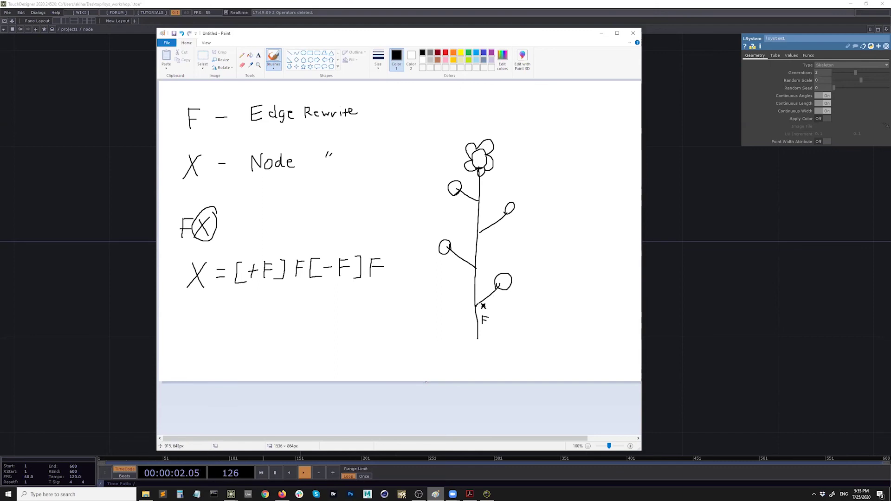
Mark off the lower stem section between two dashed lines, bracket it, and label it X.
left_click_drag(505, 305, 509, 305)
left_click_drag(525, 304, 529, 304)
left_click_drag(534, 304, 537, 304)
left_click_drag(531, 235, 536, 235)
mouse_move(541, 235)
left_mouse_down()
mouse_move(537, 274)
mouse_move(528, 274)
left_mouse_up()
left_click_drag(510, 241, 515, 300)
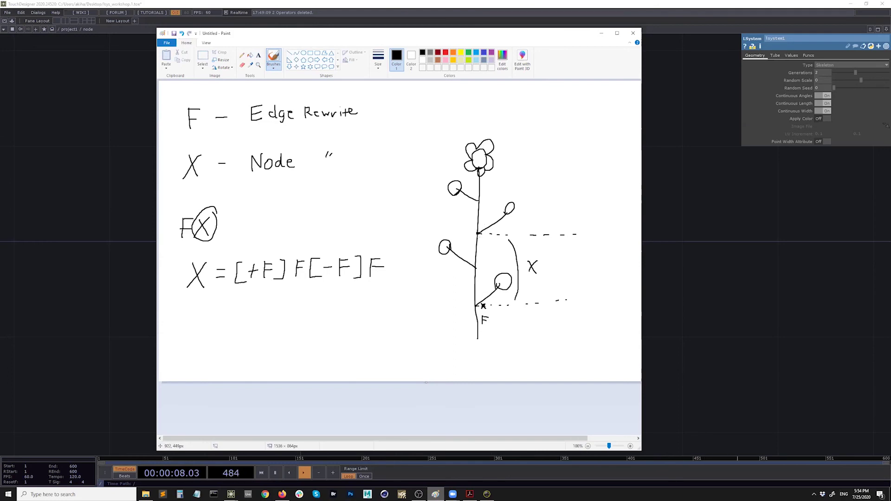
Append X to the handwritten rule, then bracket the upper stem section below the flower and label it X.
left_click_drag(390, 256, 400, 277)
left_click_drag(401, 255, 387, 279)
mouse_move(543, 201)
left_mouse_down()
mouse_move(532, 211)
mouse_move(543, 212)
left_mouse_up()
left_click_drag(517, 181, 513, 238)
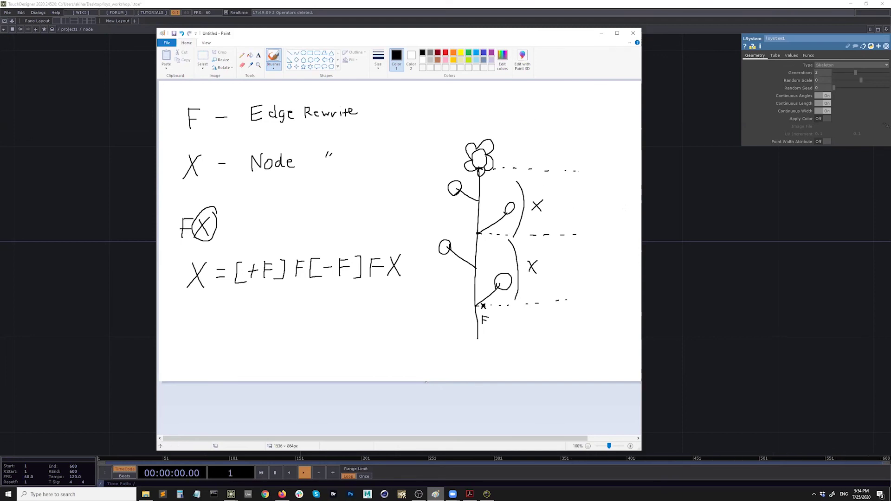
Switch back to TouchDesigner and change the L-system rules' premise to FX, deleting the A and B rules.
left_click(684, 178)
left_click_drag(499, 254, 527, 245)
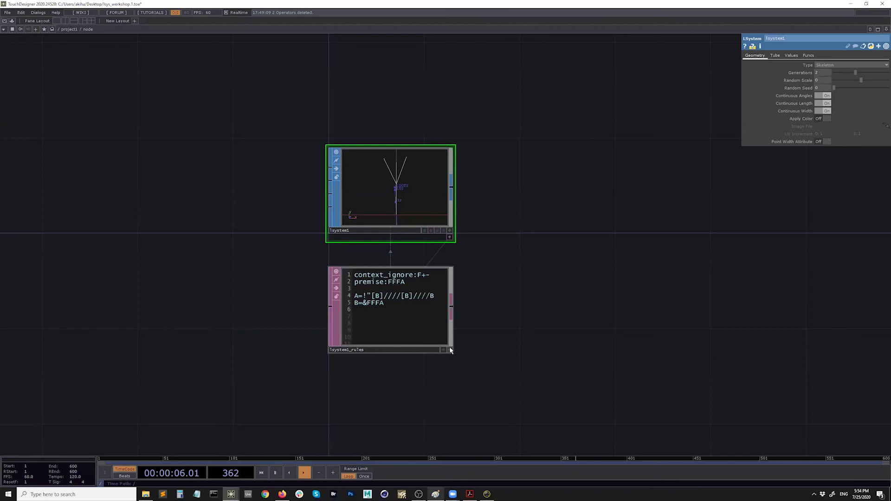
left_click(449, 351)
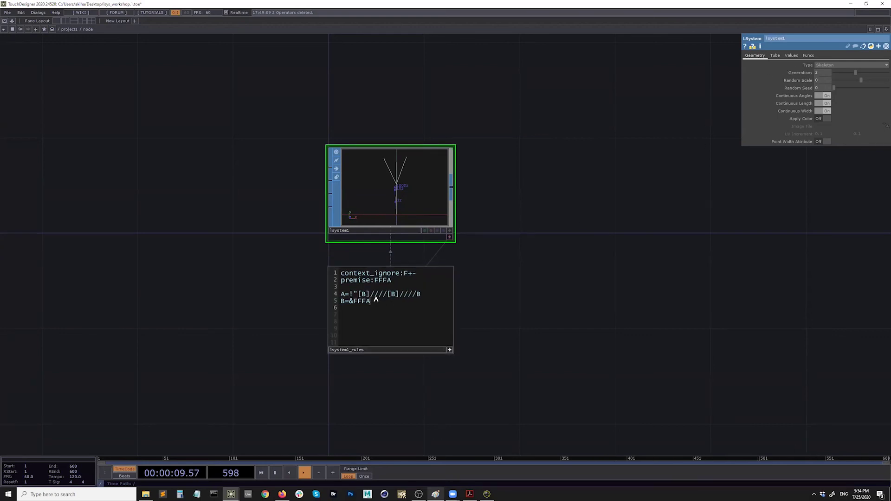
left_click_drag(378, 300, 380, 282)
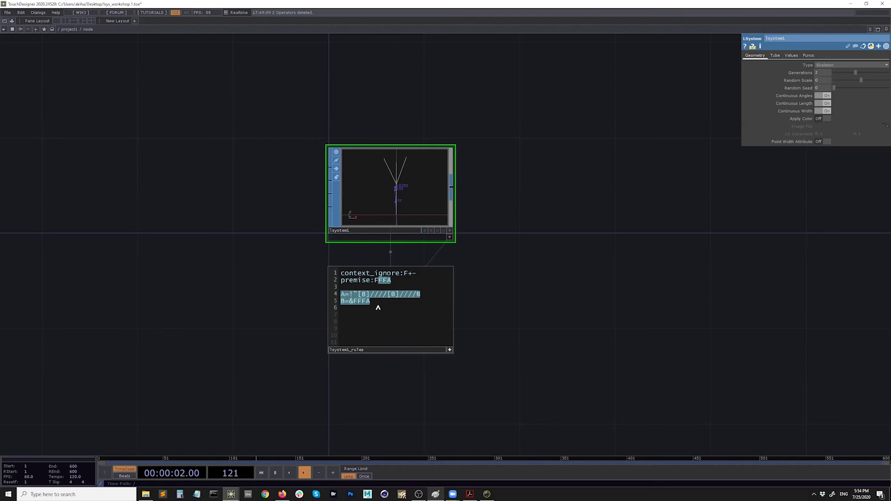
key("BackSpace")
type("X")
left_click(295, 314)
scroll(298, 295, "up", 4)
left_click_drag(250, 311, 207, 331)
scroll(206, 331, "down", 4)
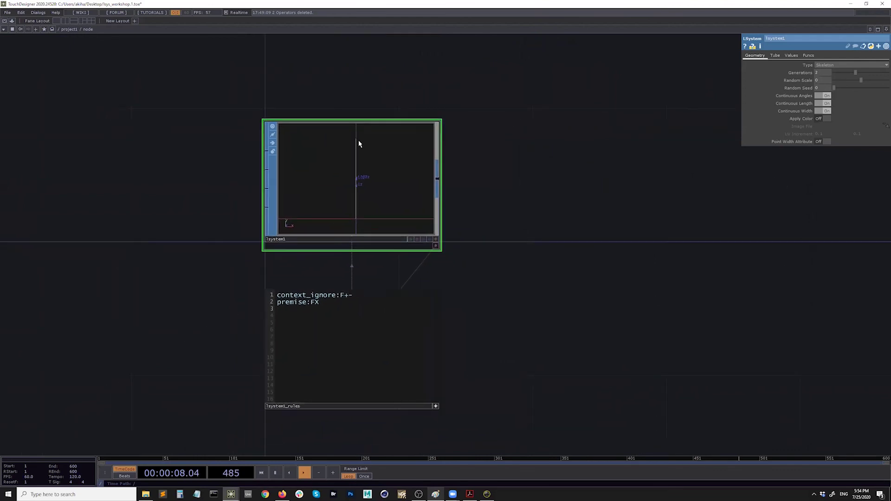
Add the rule X=[+F]F[-F]FX below the premise in the L-system rules.
left_click(315, 352)
key("Return")
type("X+")
key("BackSpace")
type("=")
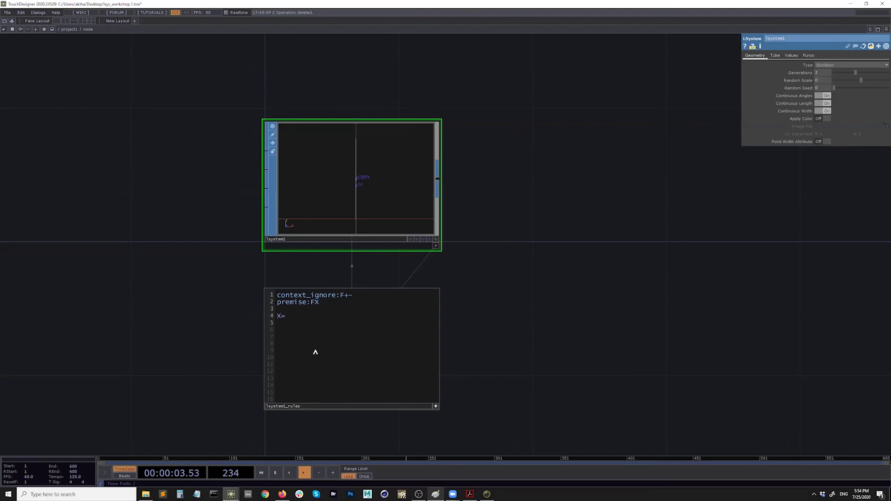
type("[+")
key("BackSpace")
type("F]F[-F]FX")
left_click(221, 357)
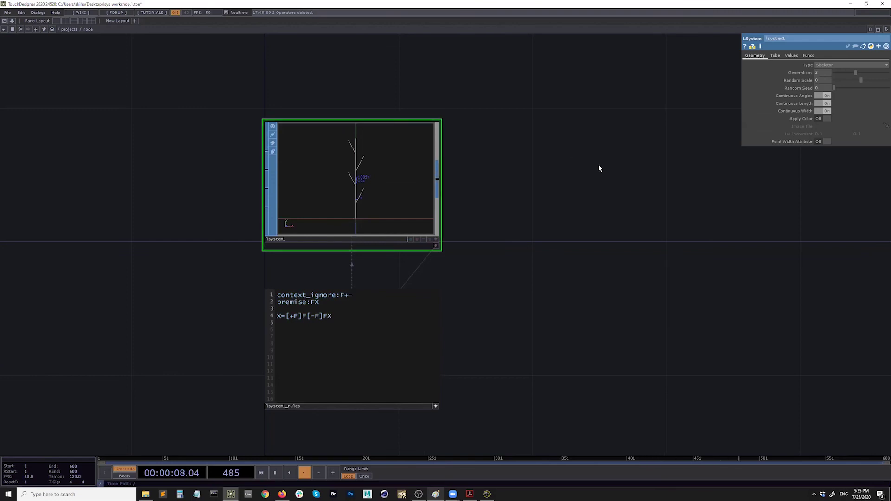
Set the L-system's Generations to 5.
left_click_drag(857, 74, 887, 87)
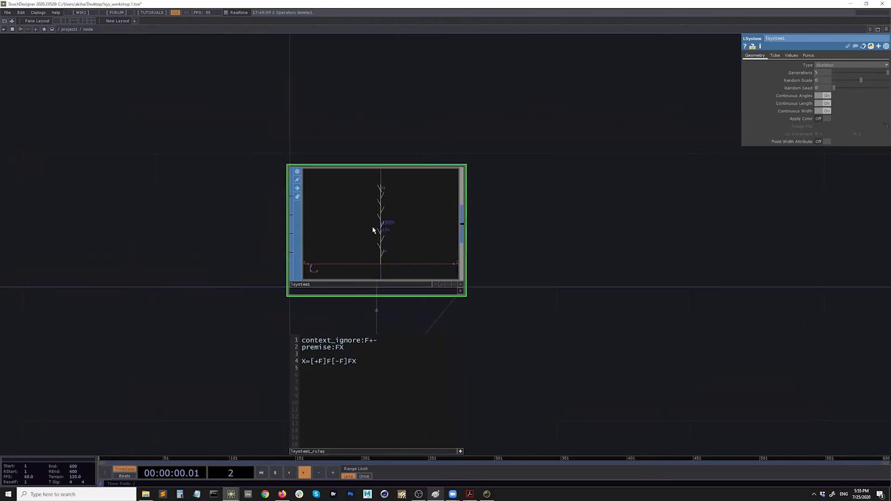
scroll(374, 222, "up", 2)
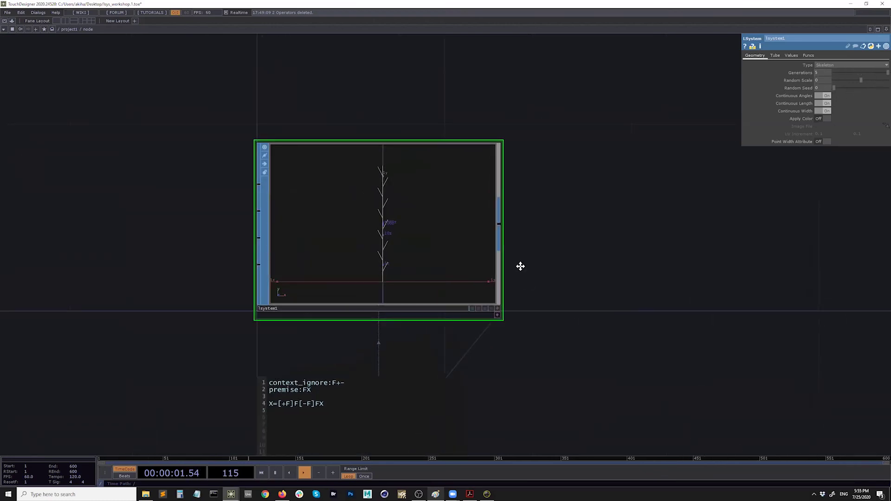
left_click_drag(520, 265, 505, 204)
Switch to Paint, draw an arrow to the lowest branch's circle, write J, and add J after F in both bracketed branches.
left_click(439, 495)
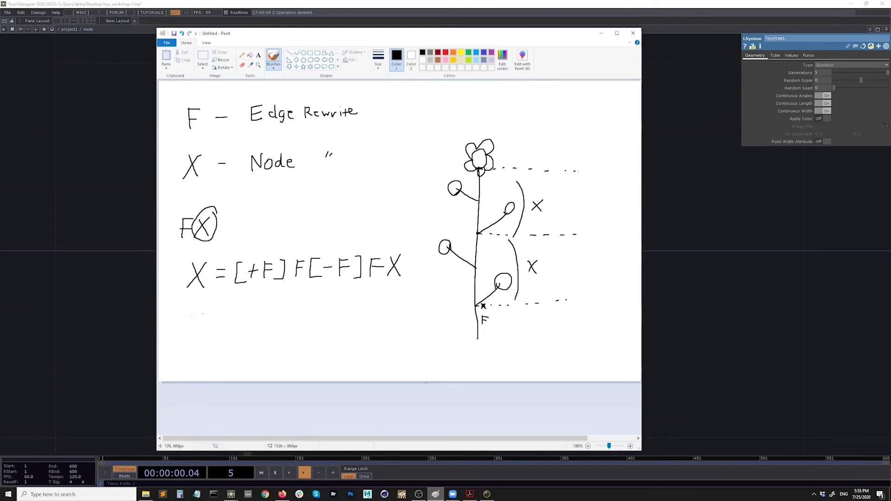
left_click_drag(516, 320, 505, 291)
mouse_move(183, 319)
left_mouse_down()
mouse_move(204, 319)
mouse_move(181, 330)
left_mouse_up()
left_click_drag(355, 268, 349, 272)
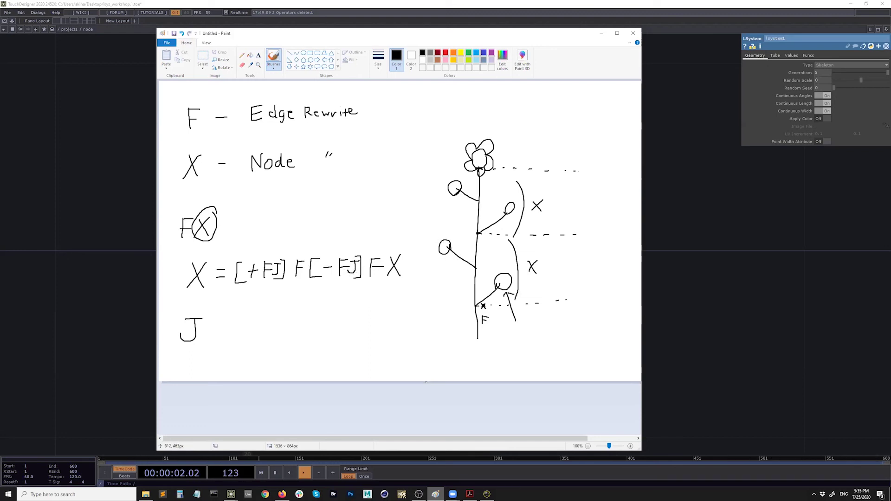
Return to TouchDesigner and place a new Circle SOP beside the L-system node.
left_click(123, 320)
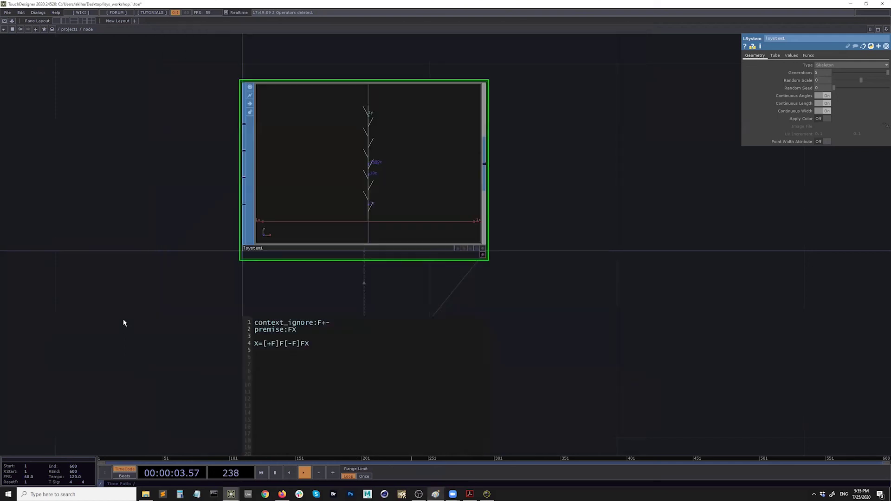
left_click_drag(229, 179, 311, 149)
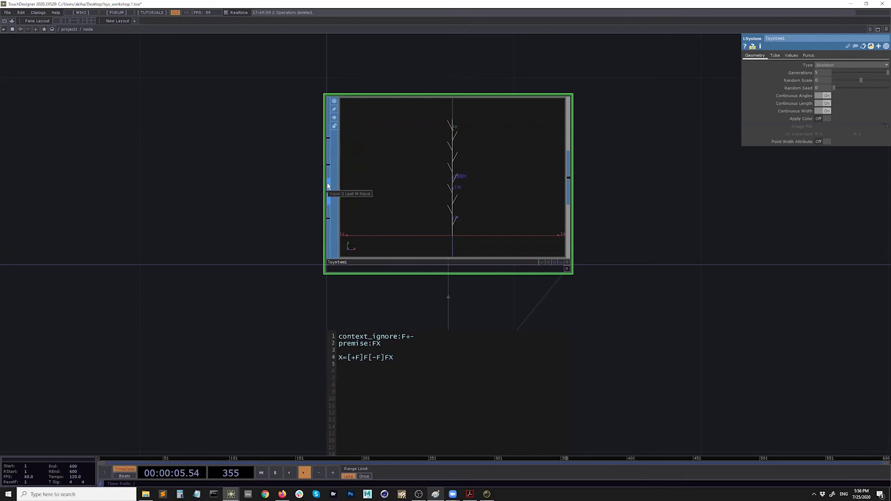
left_click_drag(226, 202, 326, 247)
middle_click_drag(284, 227, 204, 217)
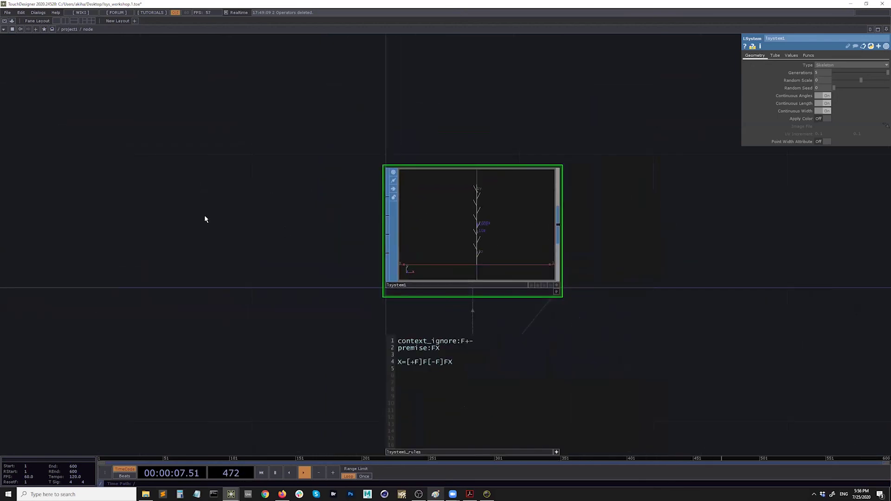
left_click_drag(205, 216, 213, 217)
key("Tab")
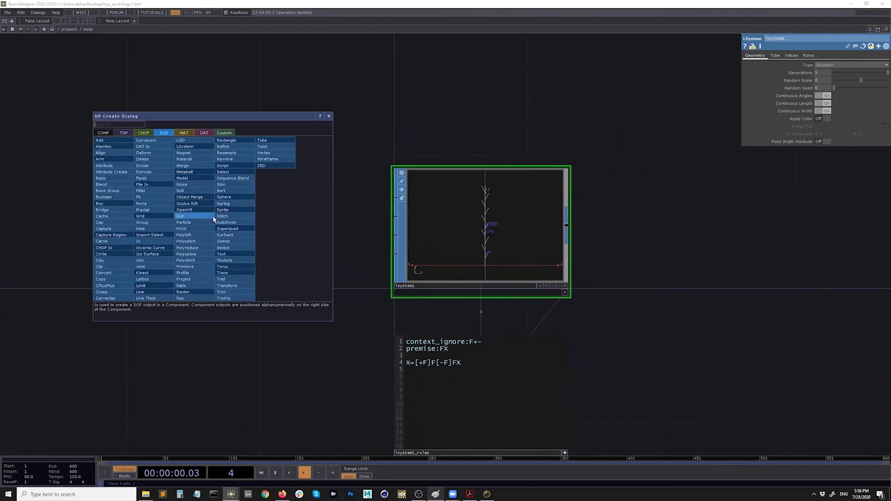
type("circ")
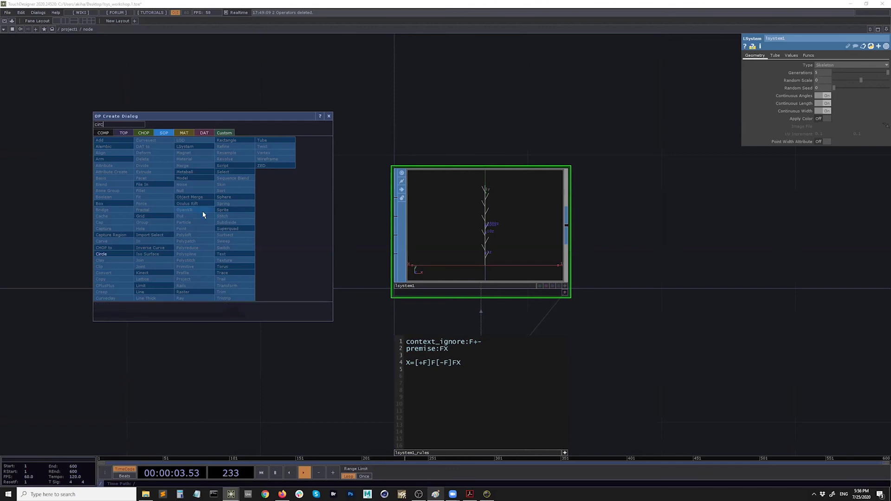
left_click(116, 256)
left_click(253, 231)
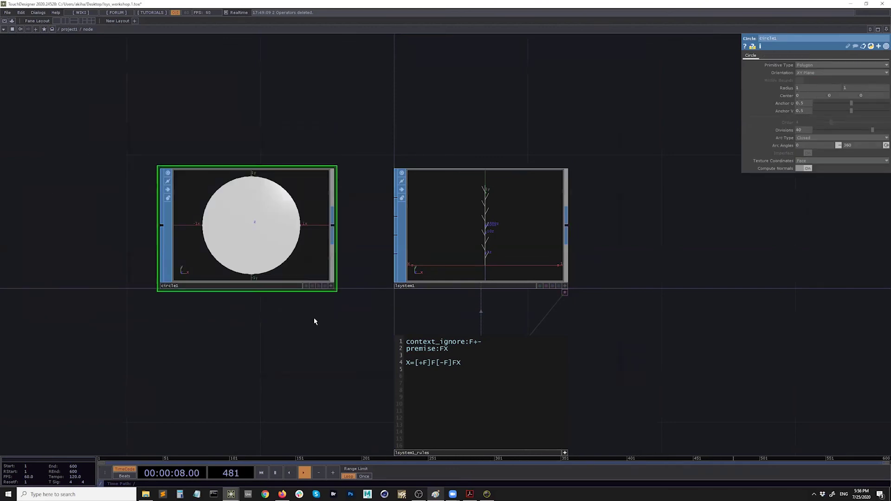
Connect the circle's output to the L-system's first input, the J leaf.
left_click_drag(314, 319, 265, 324)
left_click_drag(284, 231, 305, 227)
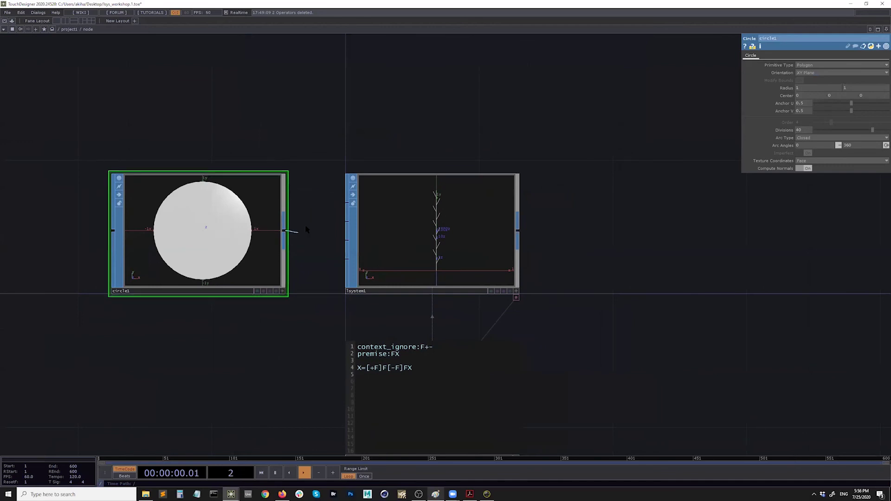
left_click(347, 203)
left_click_drag(288, 357, 229, 323)
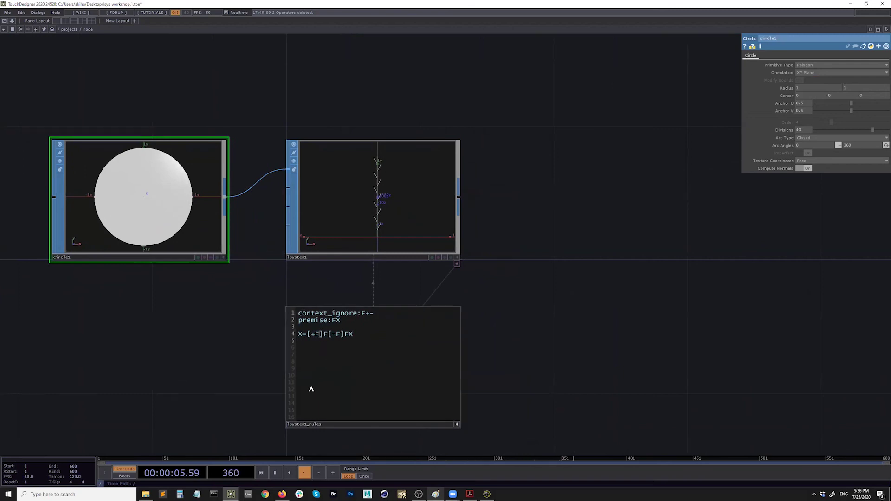
Insert J after F in both bracketed branches so the rule reads X=[+FJ]F[-FJ]FX.
type("J")
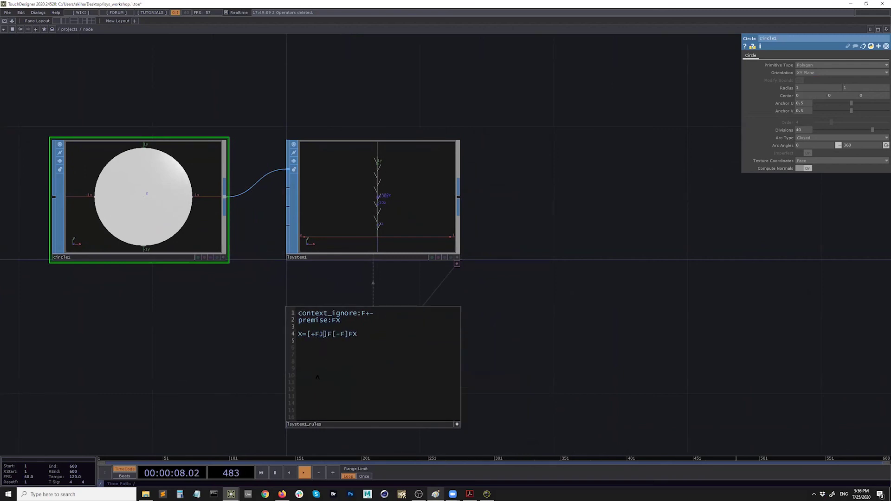
type("]")
left_click(240, 360)
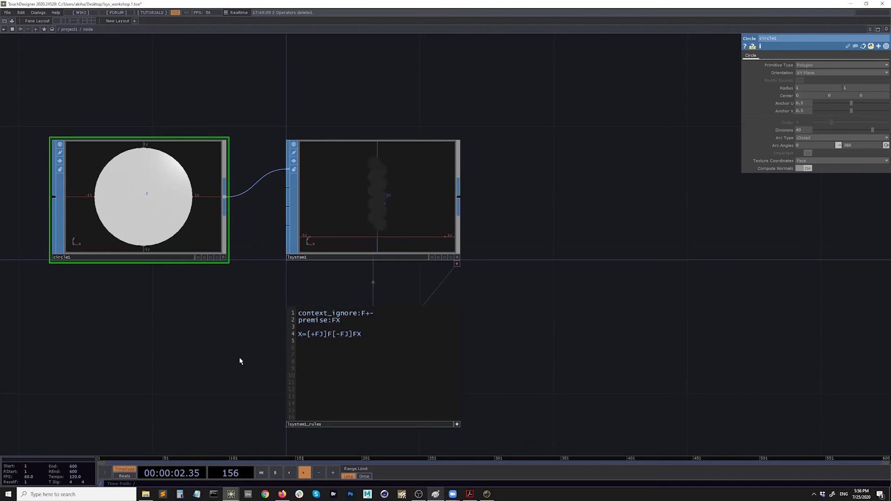
Switch the L-system node's viewer to wireframe display.
left_click(457, 258)
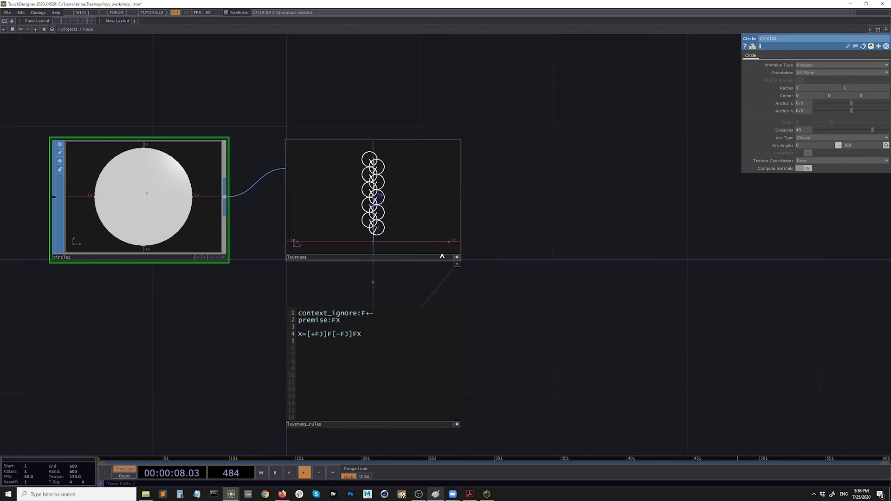
left_click(455, 257)
scroll(361, 167, "up", 3)
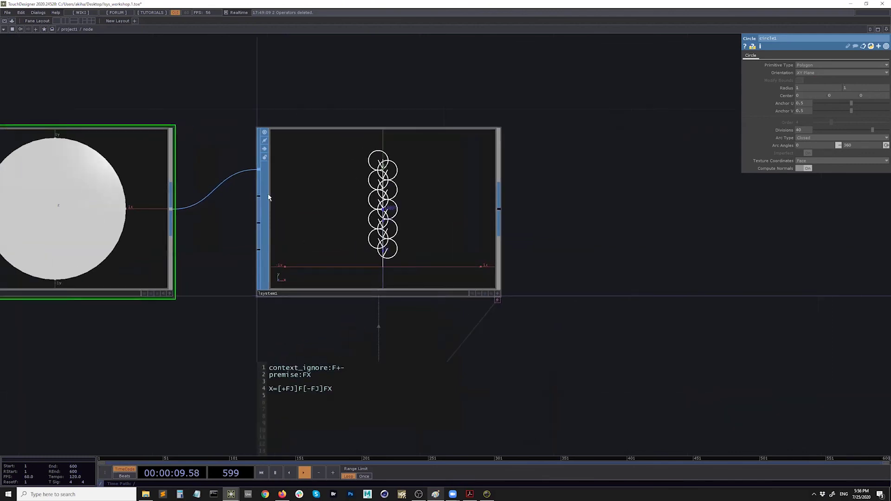
scroll(85, 232, "down", 2)
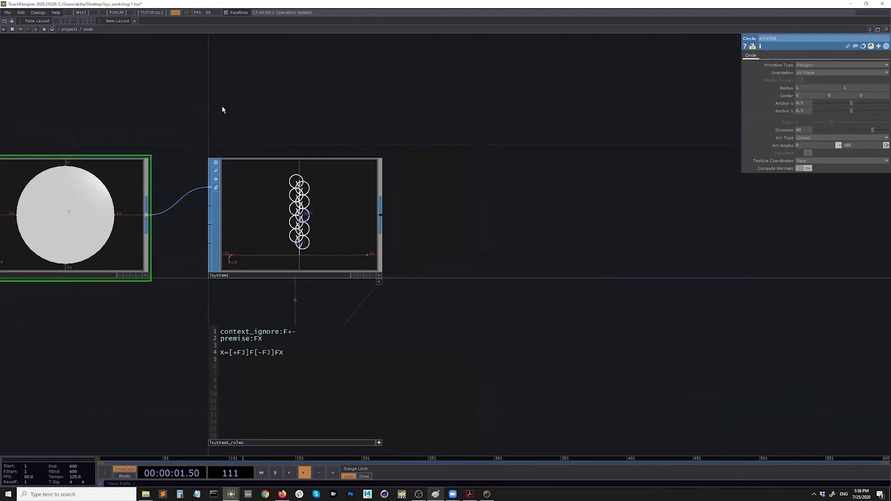
Set both of the circle's Radius values to 0.3.
left_click_drag(222, 108, 262, 102)
middle_click_drag(788, 89, 786, 90)
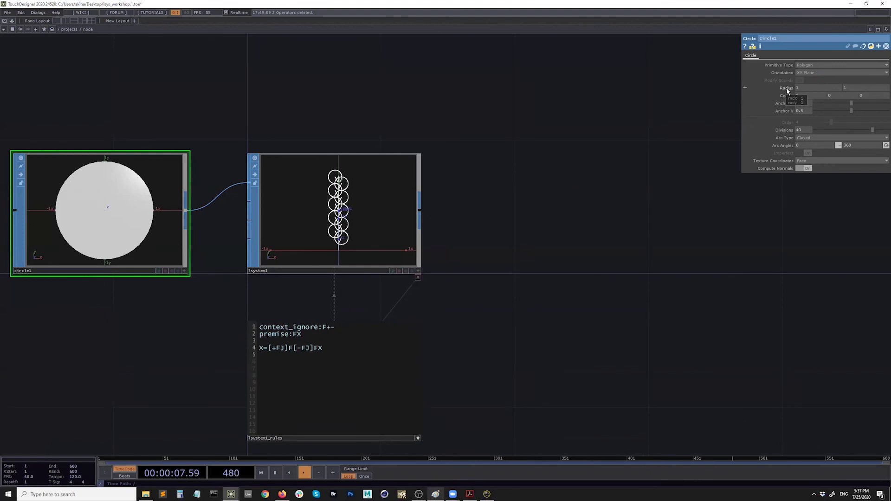
middle_click_drag(788, 90, 768, 80)
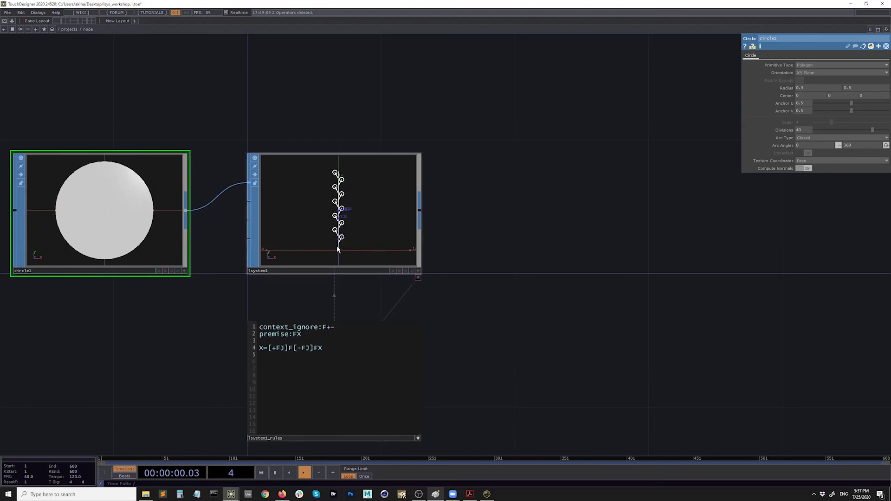
Append K to the X rule so it reads X=[+FJ]F[-FJ]FXK.
scroll(325, 230, "up", 2)
left_click(456, 287)
mouse_move(357, 226)
left_mouse_down()
mouse_move(328, 231)
mouse_move(332, 210)
mouse_move(346, 233)
left_mouse_up()
left_click_drag(538, 274, 574, 237)
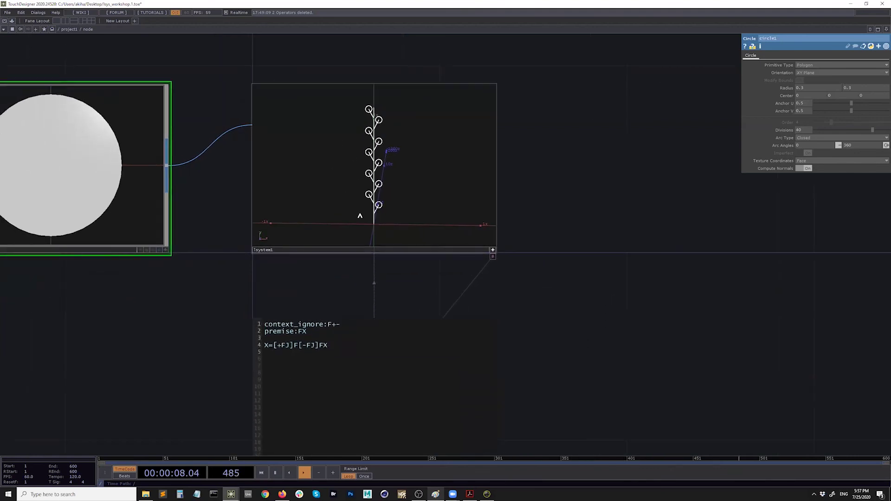
left_click_drag(368, 173, 376, 111)
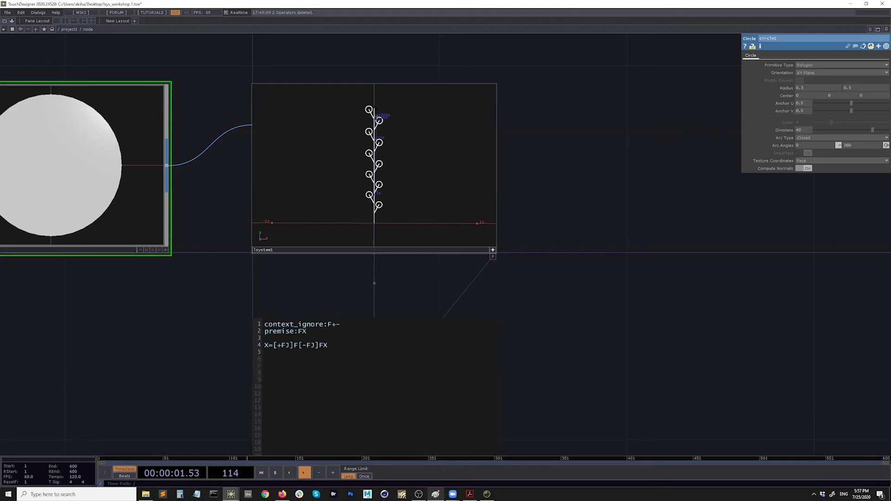
scroll(260, 258, "down", 3)
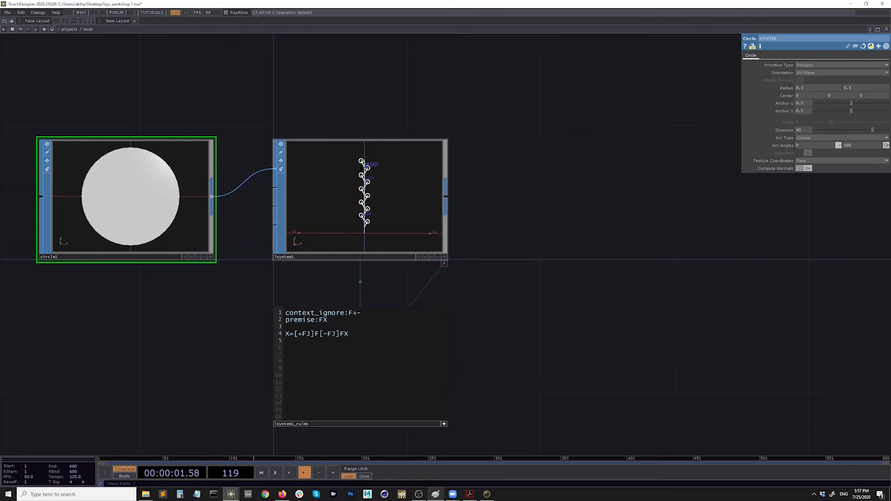
left_click(349, 336)
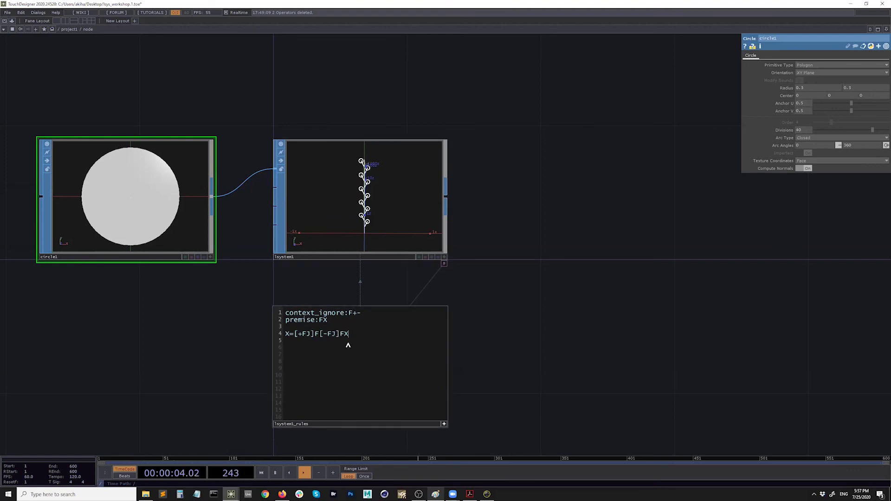
type("K")
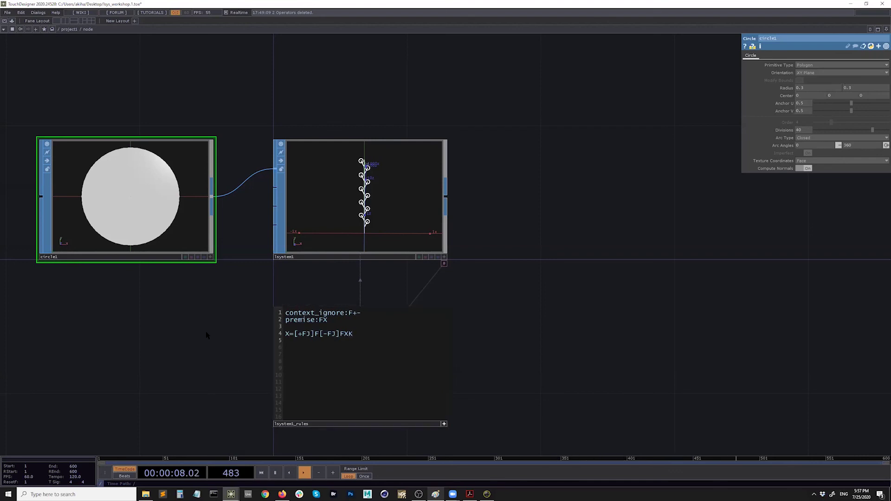
Add a Sphere SOP below the circle and connect it to the L-system node's second input.
left_click_drag(230, 312, 320, 325)
left_click_drag(265, 235, 170, 101)
left_click_drag(207, 244, 240, 282)
scroll(277, 291, "down", 3)
key("Tab")
type("s")
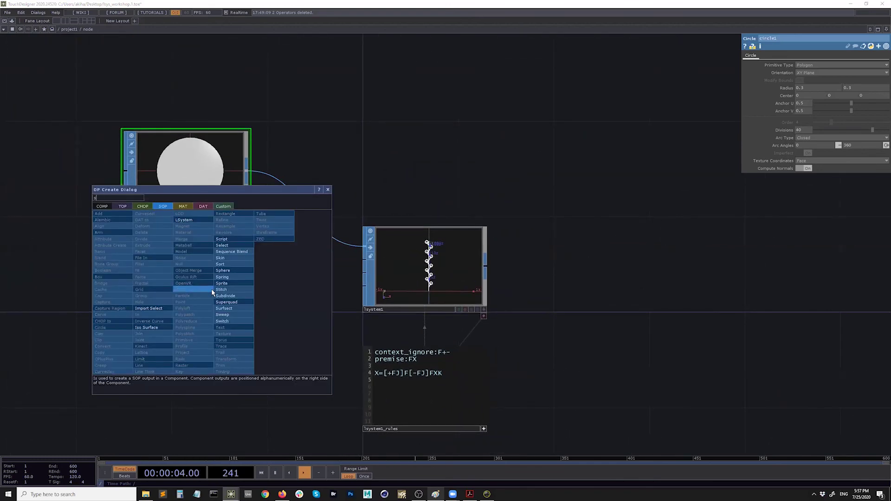
type("p")
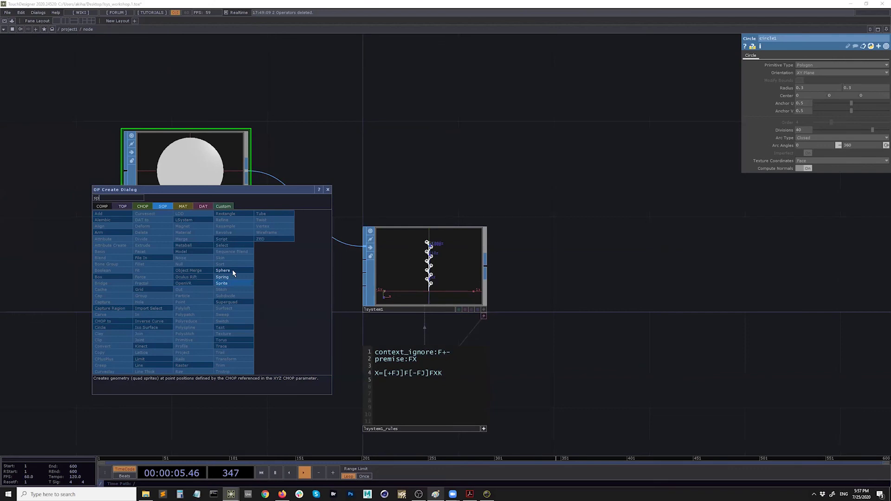
left_click(233, 271)
left_click(186, 296)
left_click_drag(248, 306, 360, 258)
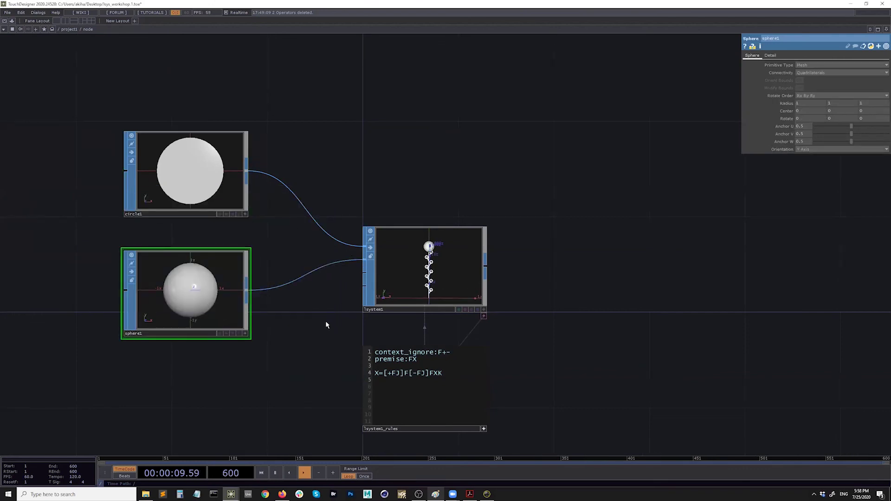
Set all three of the sphere's Radius values to 0.5.
left_click_drag(327, 325, 310, 323)
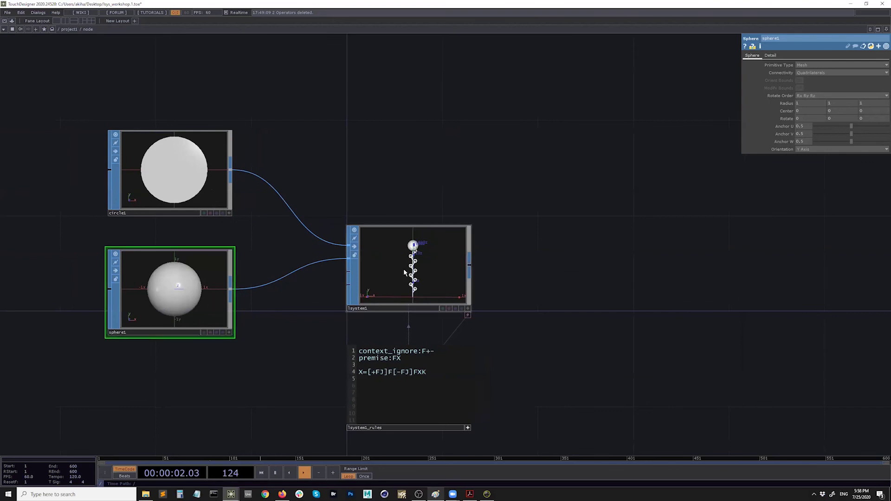
scroll(411, 269, "up", 3)
middle_click_drag(784, 106, 766, 106)
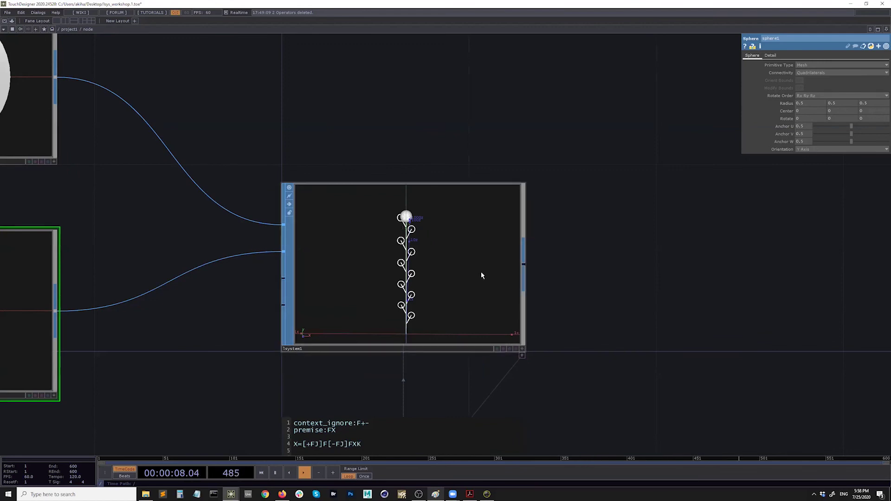
scroll(481, 272, "down", 3)
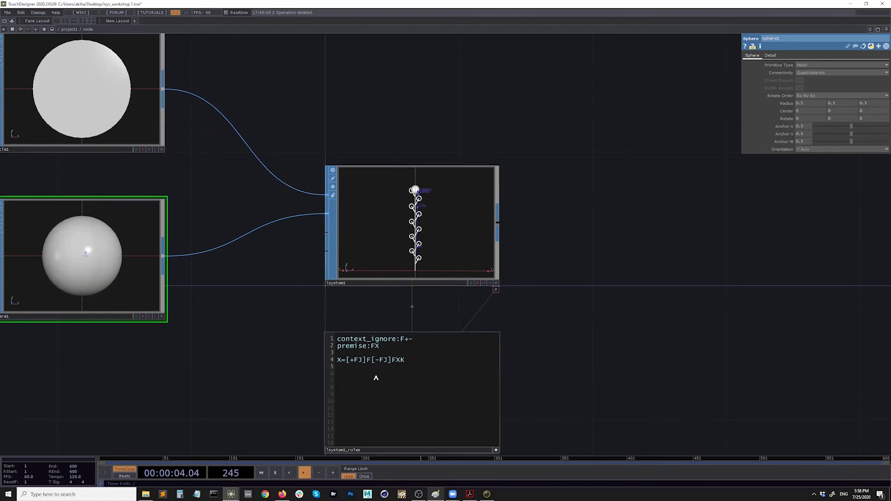
Replace J with M in the second bracketed branch so the rule reads X=[+FJ]F[-FM]FXK.
left_click_drag(384, 361, 387, 361)
type("M")
left_click(260, 370)
Add a Box SOP below the sphere and connect it to the L-system node's third input.
scroll(255, 314, "down", 5)
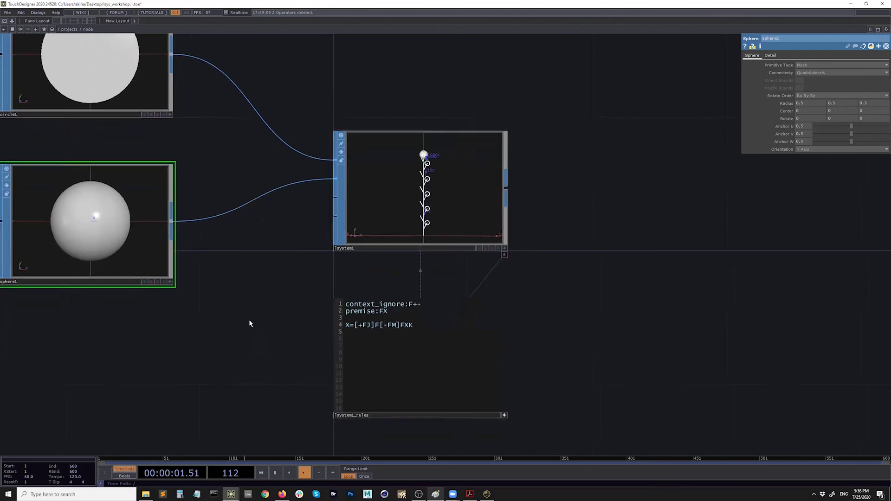
key("Tab")
type("b")
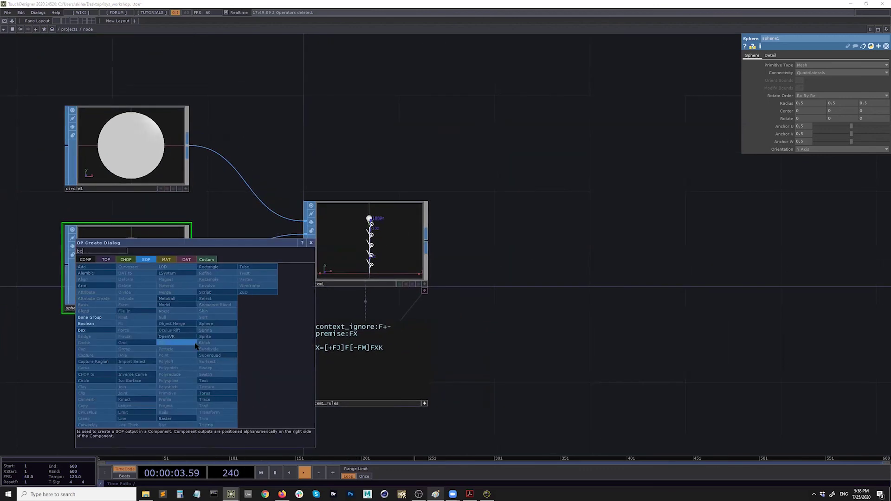
left_click(93, 331)
left_click(137, 384)
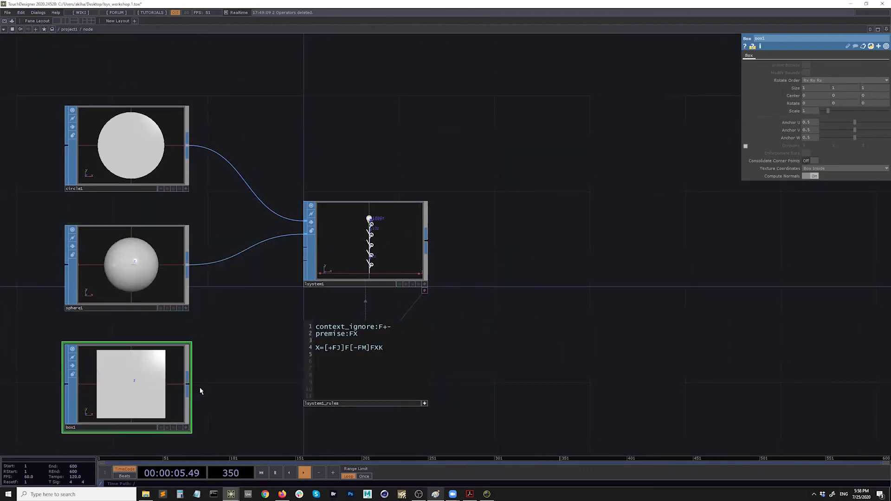
left_click(187, 384)
left_click(294, 255)
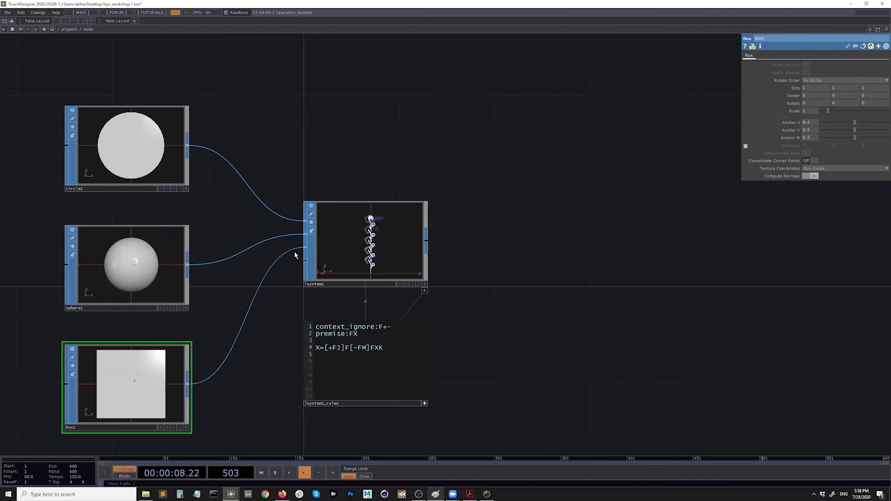
Reduce the box's size so the cube leaves on the L-system branches shrink.
middle_click_drag(786, 88, 769, 80)
middle_click_drag(352, 244, 377, 242)
scroll(376, 241, "up", 4)
Set the L-system's Generations to 5.9.
left_click(376, 241)
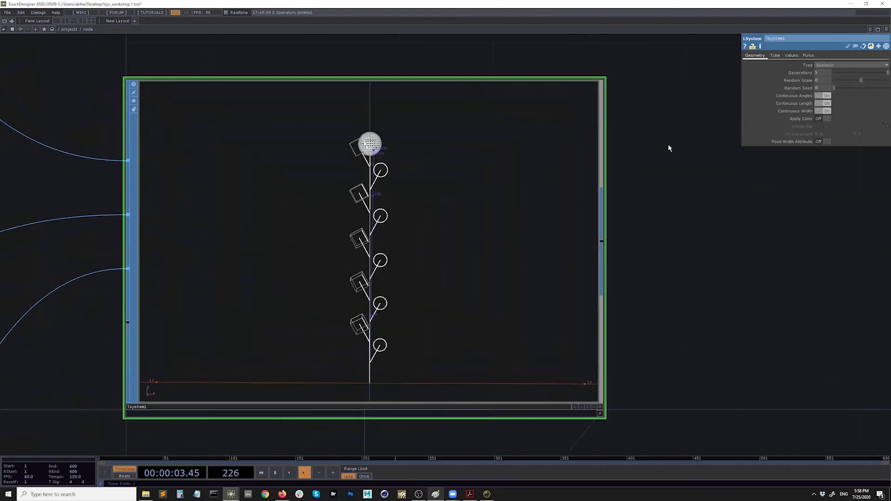
scroll(399, 214, "down", 3)
scroll(416, 227, "up", 3)
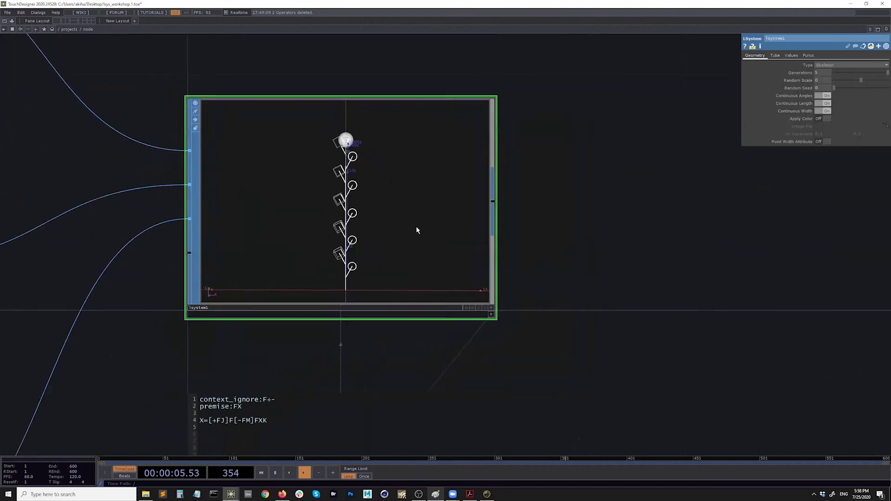
middle_click_drag(824, 73, 827, 62)
scroll(587, 219, "down", 5)
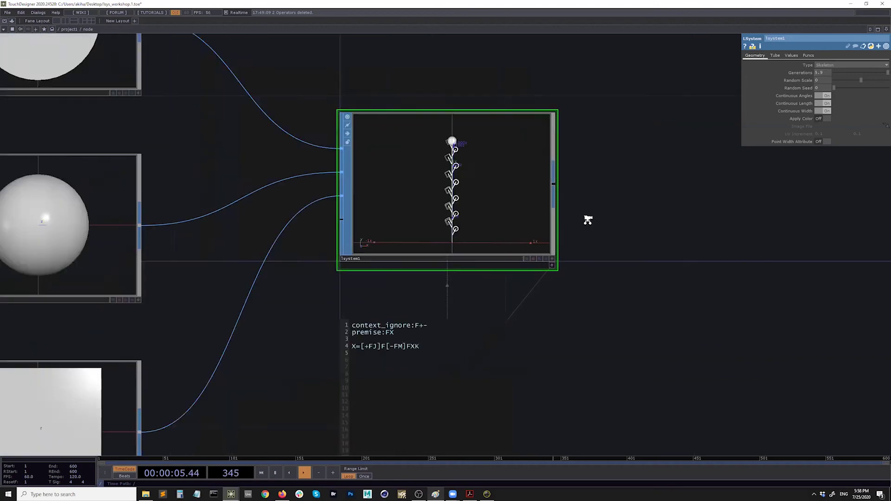
Move the circle, sphere and box nodes farther away from the L-system node to make room between them.
right_click_drag(109, 105, 266, 373)
left_click_drag(220, 366, 125, 366)
left_click_drag(262, 189, 206, 211)
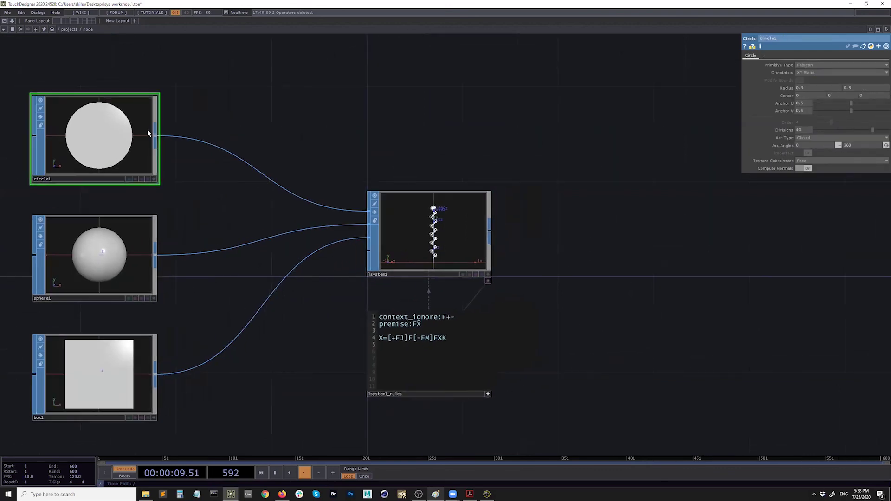
Insert a Point SOP between the circle and the L-system node.
right_click(156, 141)
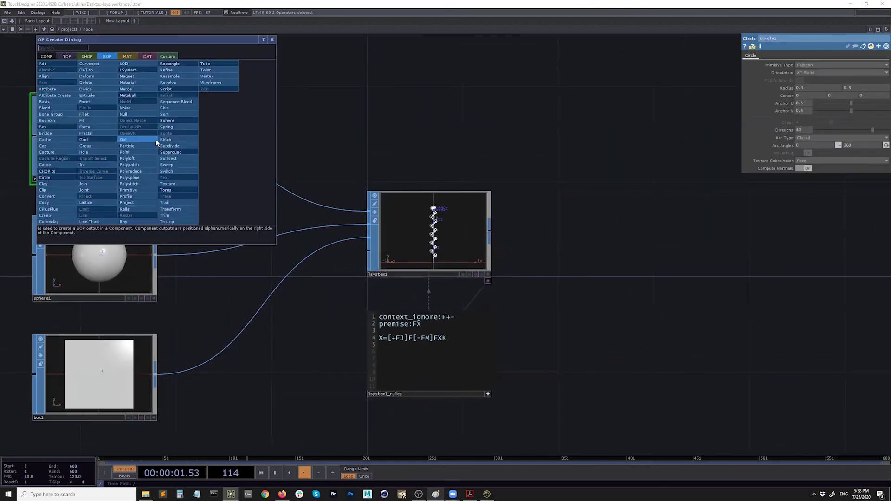
left_click(378, 140)
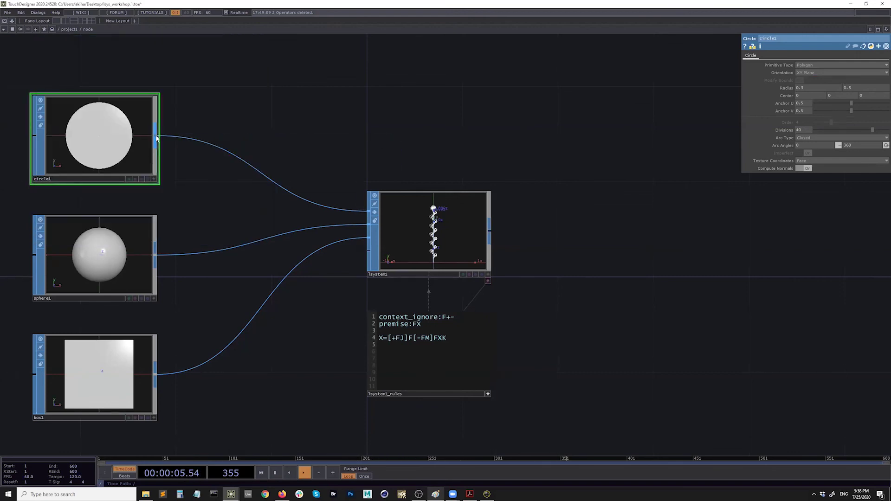
right_click(156, 138)
type("po")
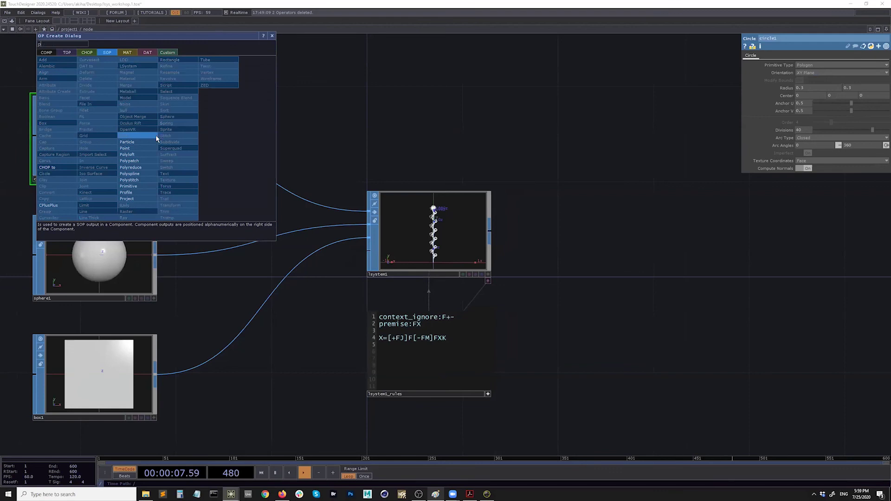
left_click(137, 151)
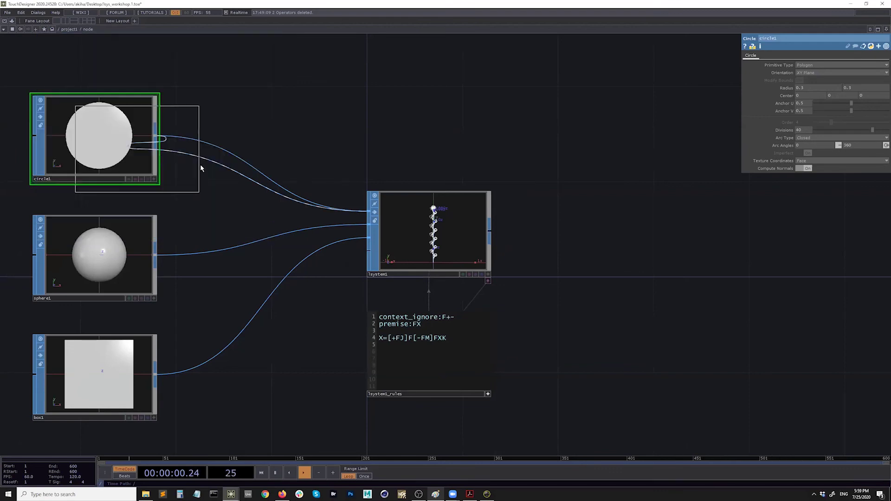
left_click(244, 150)
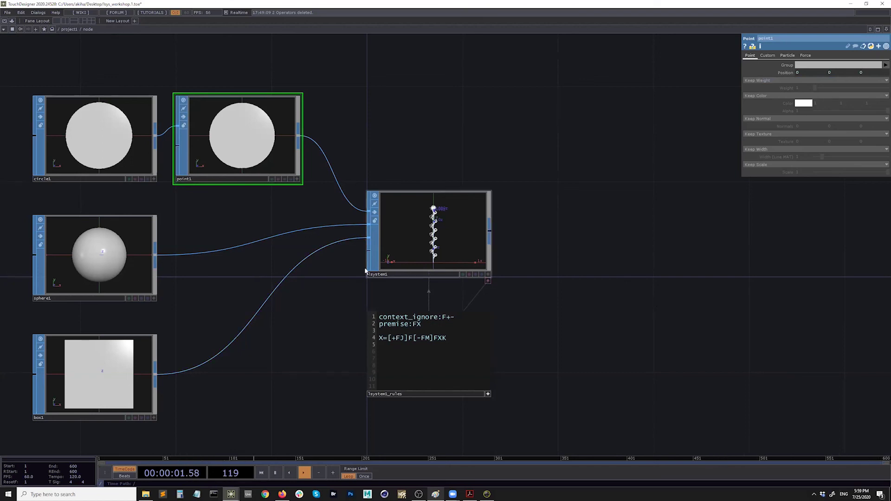
Add a second Circle SOP above the existing circle.
left_click_drag(462, 159, 486, 166)
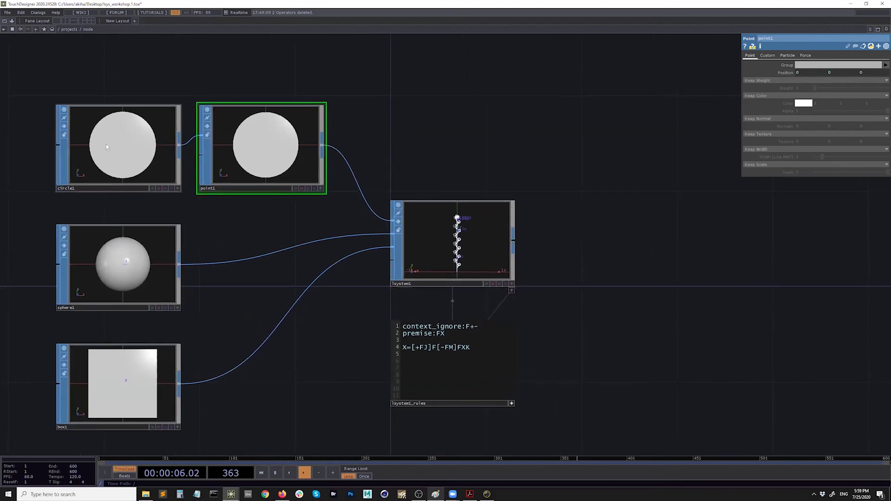
left_click_drag(424, 176, 469, 228)
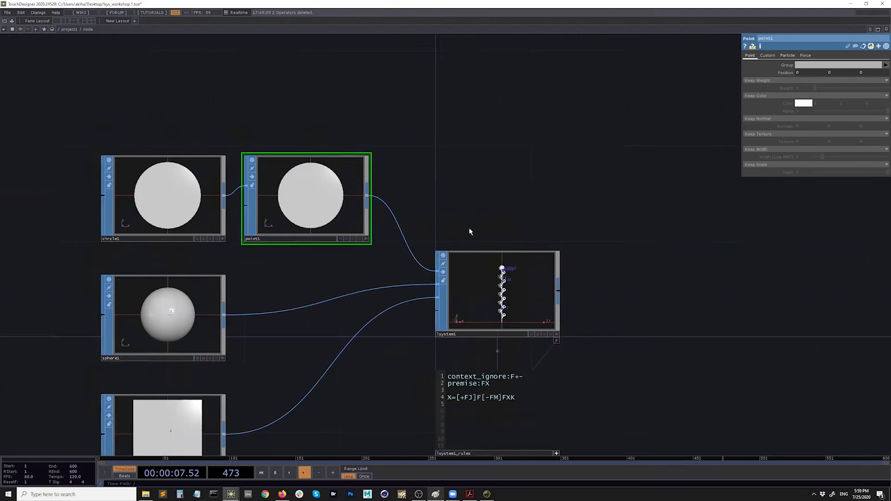
left_click_drag(217, 124, 258, 177)
middle_click_drag(258, 174, 235, 153)
left_click_drag(236, 152, 235, 168)
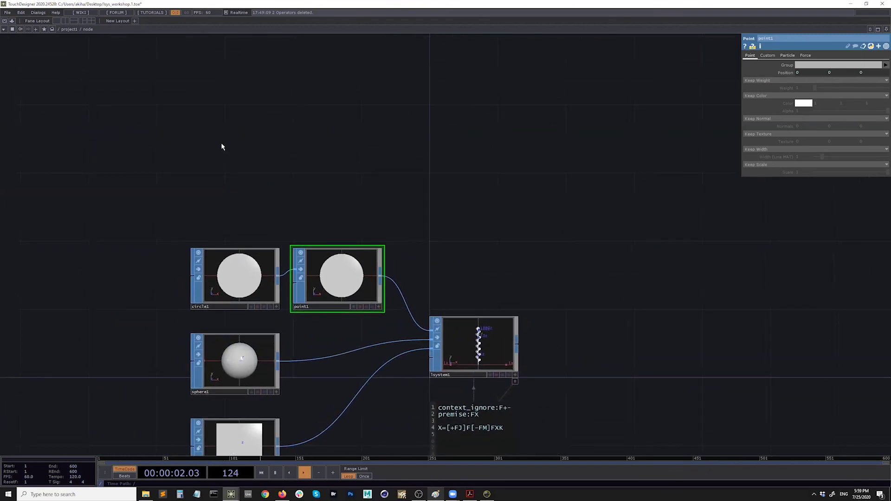
key("Tab")
type("ci")
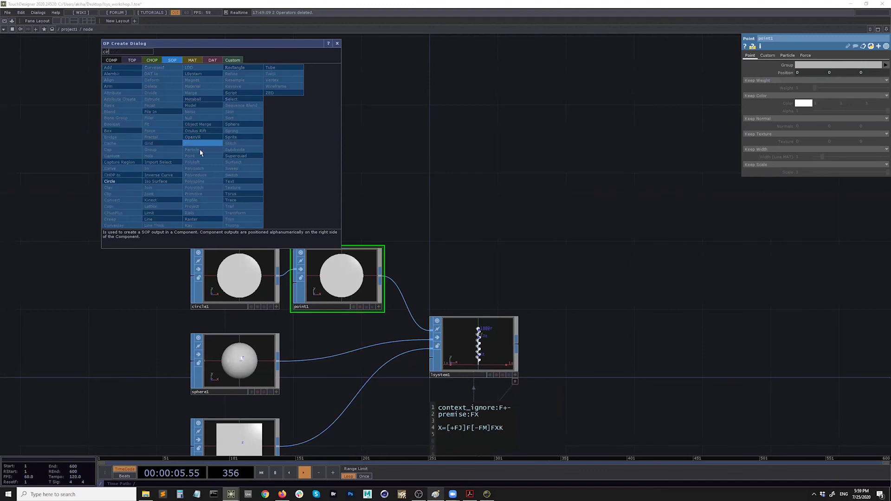
key("Return")
left_click(236, 188)
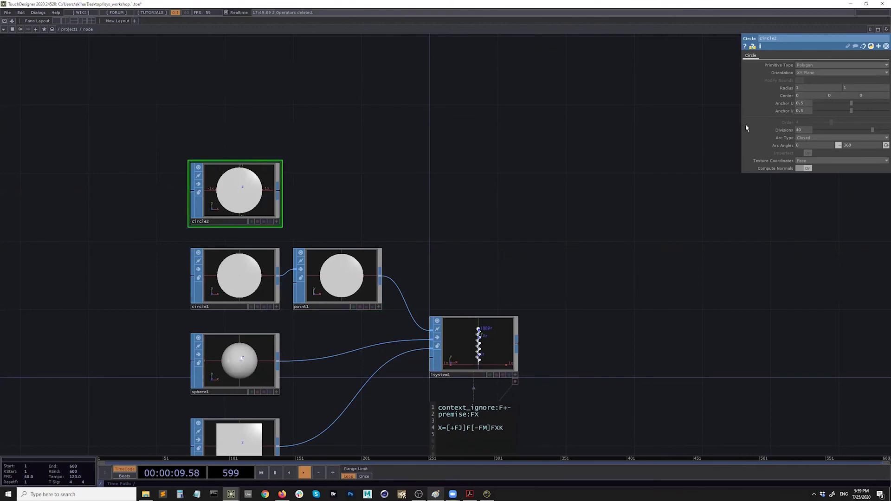
Orbit the second circle in its own viewer and delete that node.
left_click(276, 222)
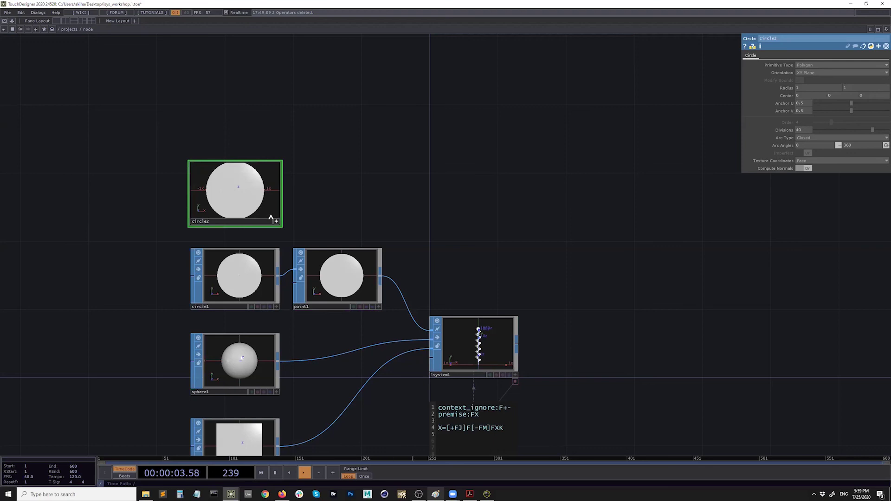
left_click_drag(248, 205, 245, 206)
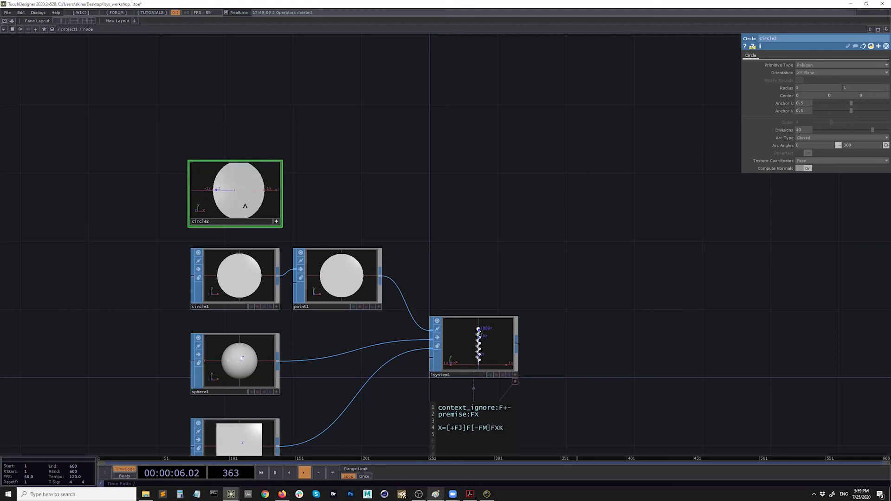
left_click(276, 222)
key("Delete")
Delete J from the first bracketed branch of the X rule and undo the deletion.
left_click_drag(446, 252, 375, 171)
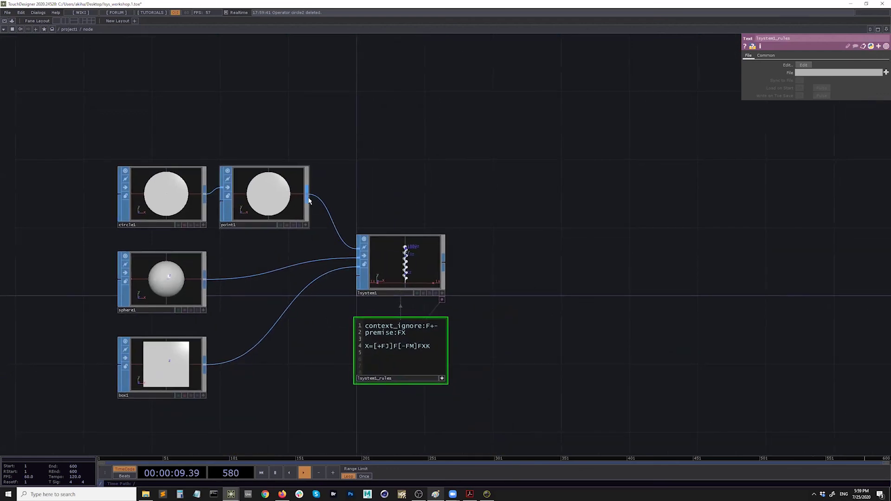
left_click_drag(309, 199, 385, 212)
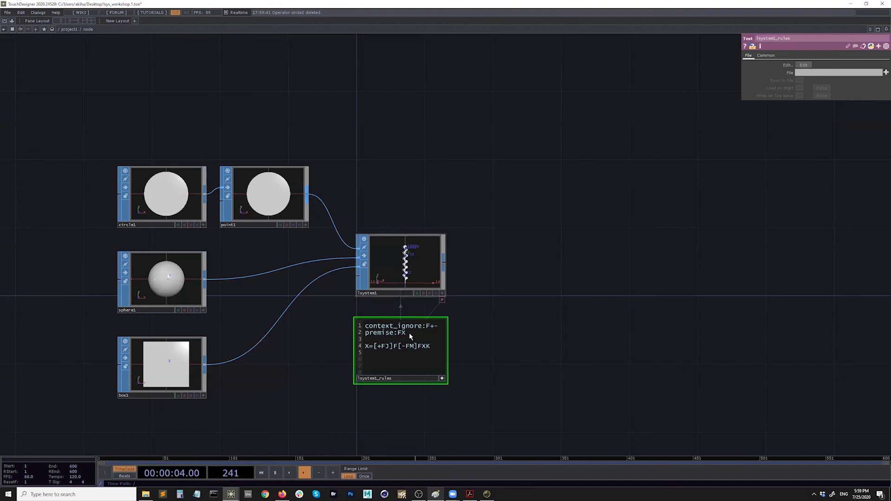
scroll(477, 375, "up", 2)
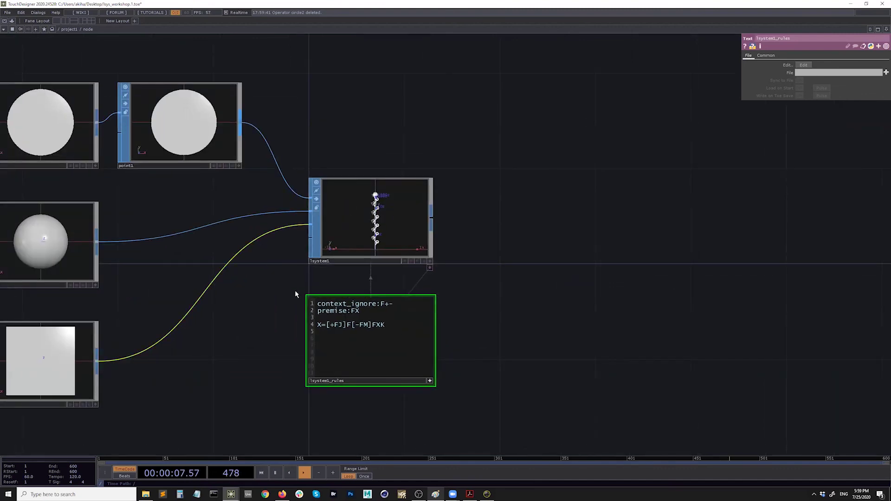
scroll(281, 327, "up", 2)
scroll(405, 263, "up", 2)
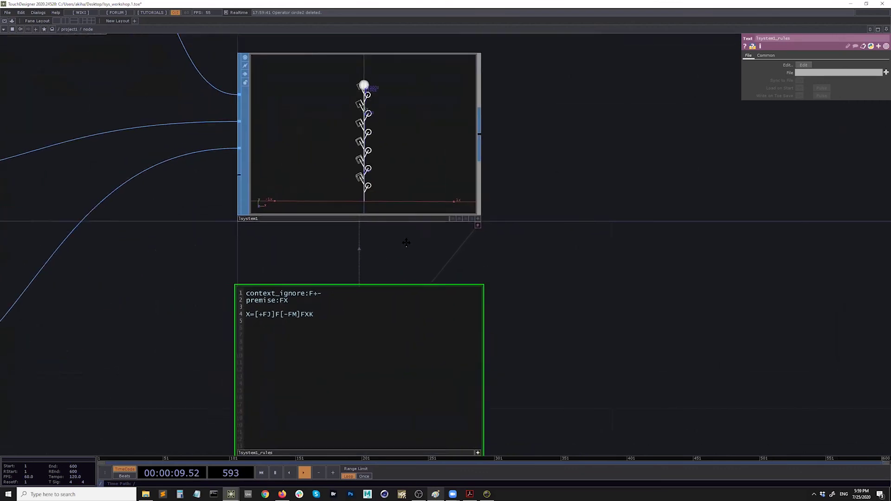
left_click(264, 306)
left_click_drag(262, 305, 260, 306)
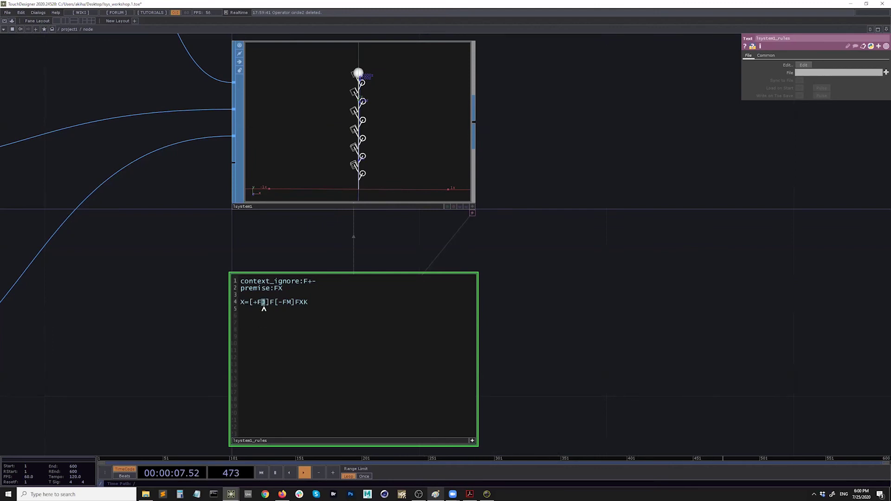
key("BackSpace")
left_click(264, 308)
key("ctrl+z")
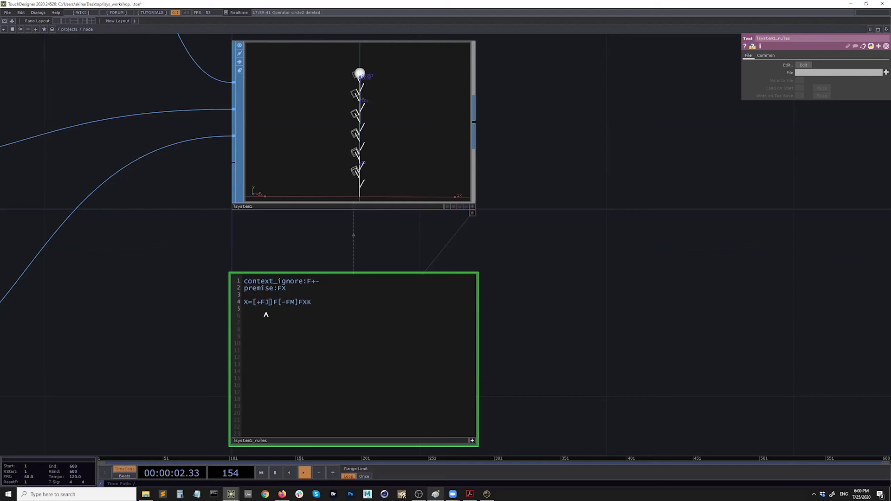
Orbit the L-system in its viewer to examine the leaf shapes from another angle.
left_click(473, 207)
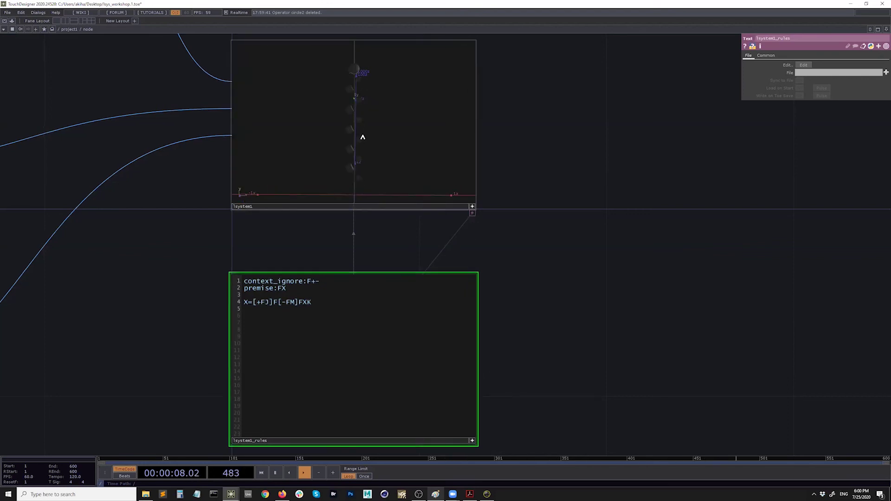
left_click_drag(394, 142, 402, 142)
left_click(473, 207)
left_click_drag(507, 229, 445, 300)
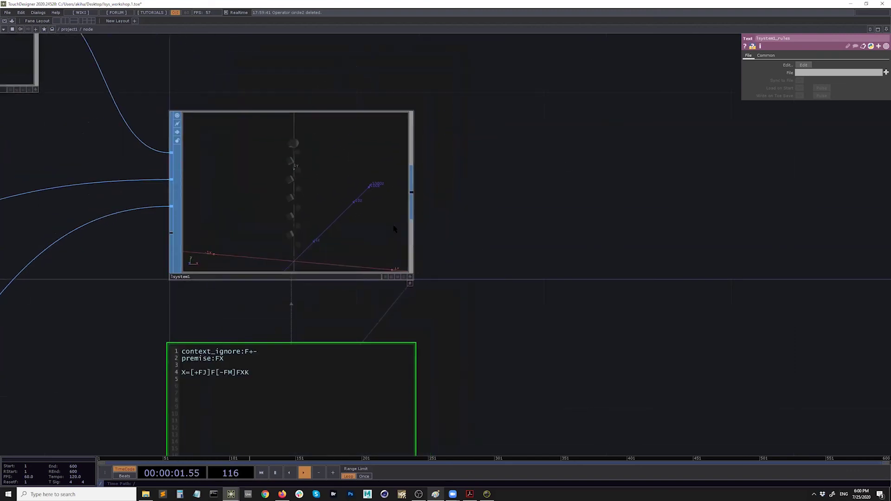
Append an Attribute Create SOP with Compute Normals on to the L-system, and orbit the L-system's viewer to a near-frontal angle.
key("Tab")
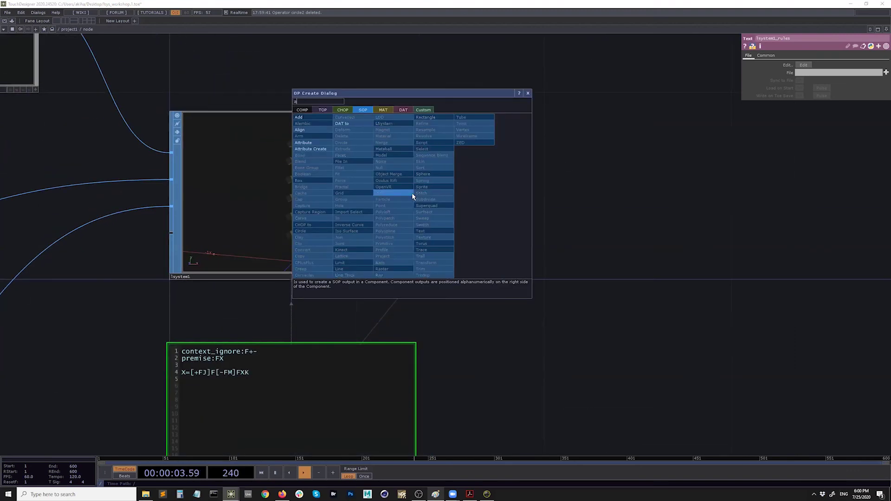
left_click(324, 149)
left_click(589, 208)
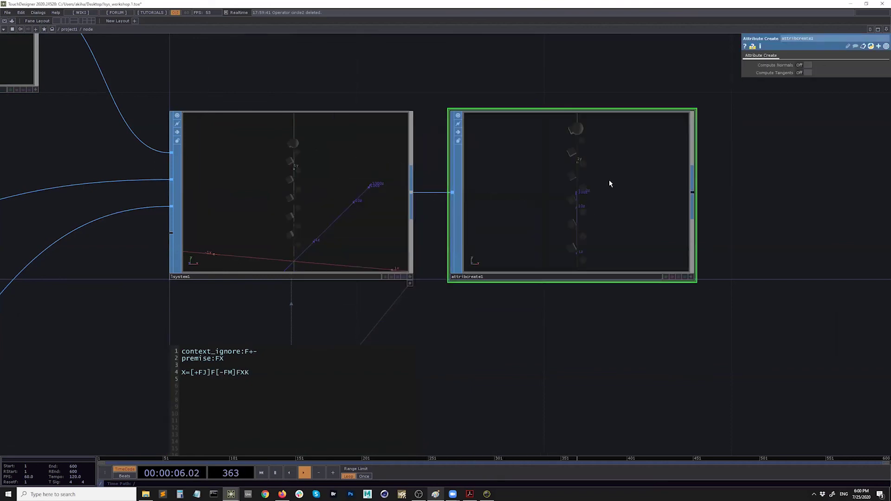
left_click_drag(588, 286, 554, 288)
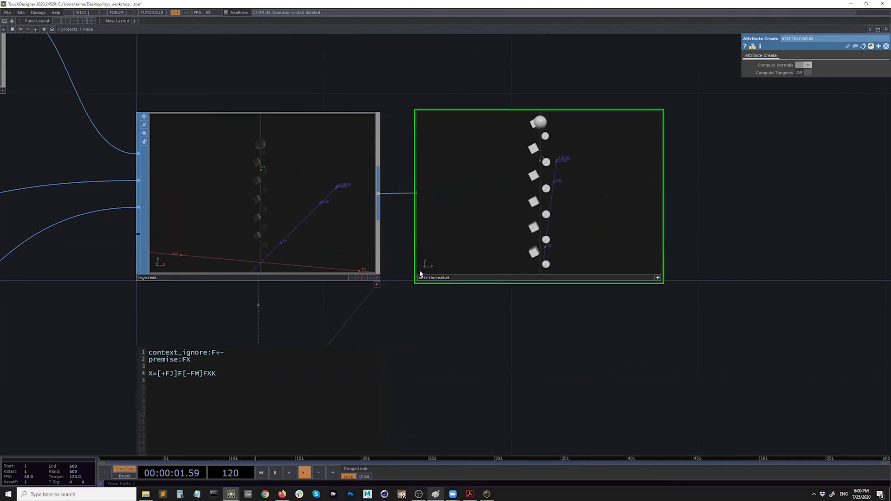
left_click(377, 278)
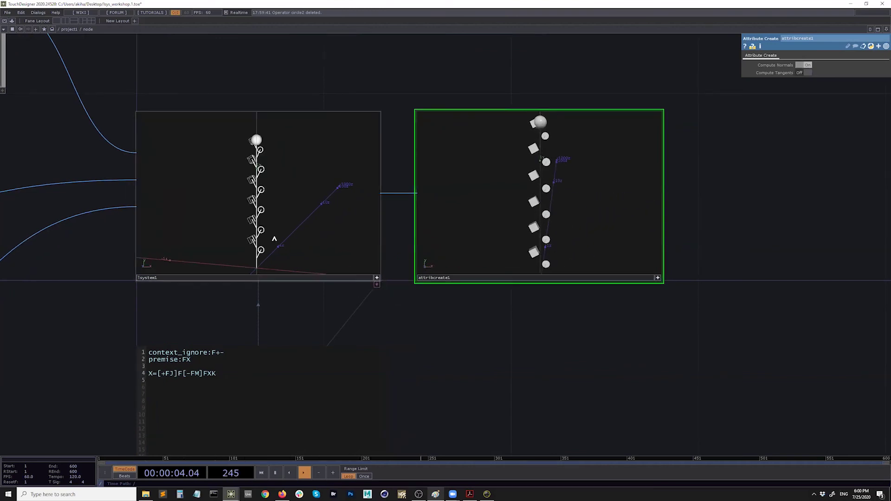
left_click_drag(299, 226, 323, 219)
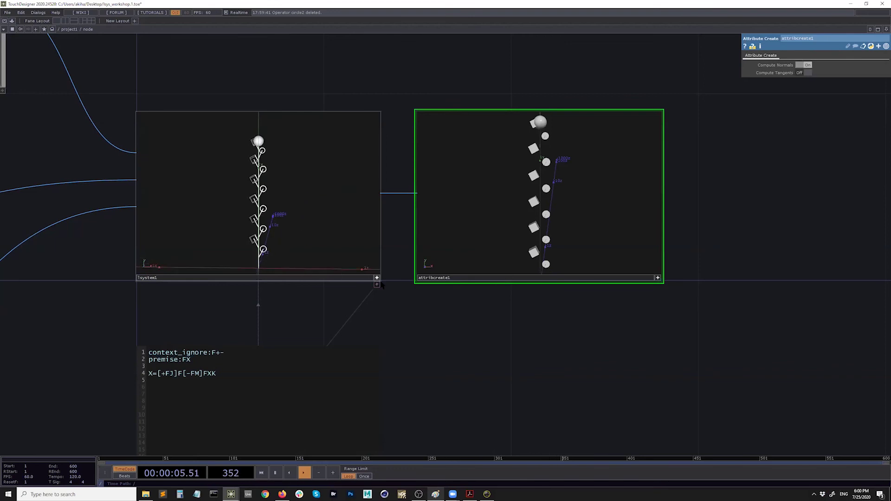
Set the circle's Point SOP to Add Color with a bright green of 0, 1, 0.178471.
scroll(465, 325, "down", 5)
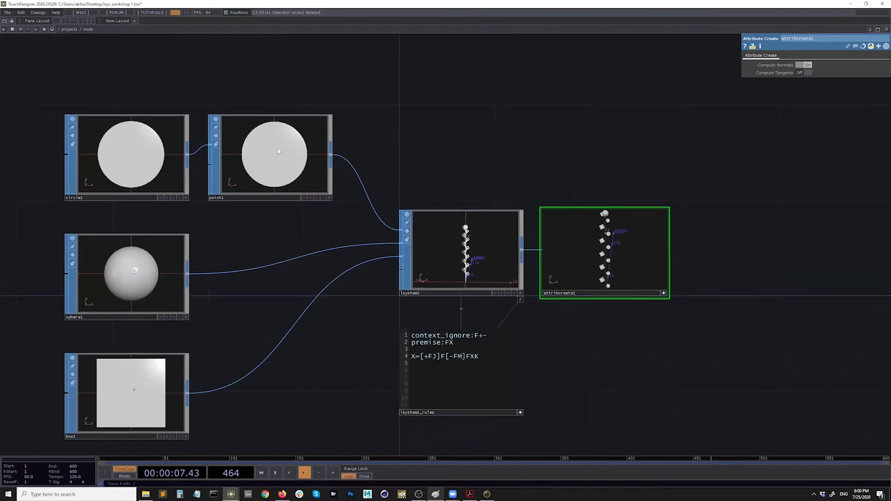
left_click(279, 151)
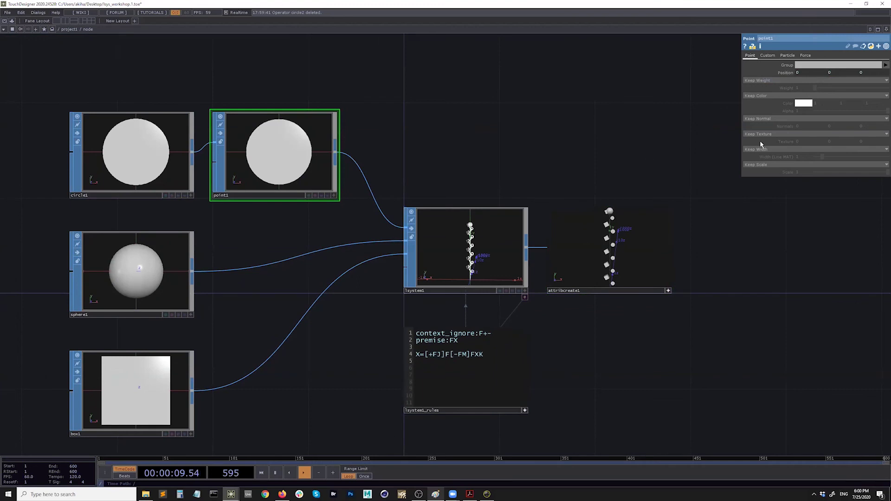
left_click(764, 96)
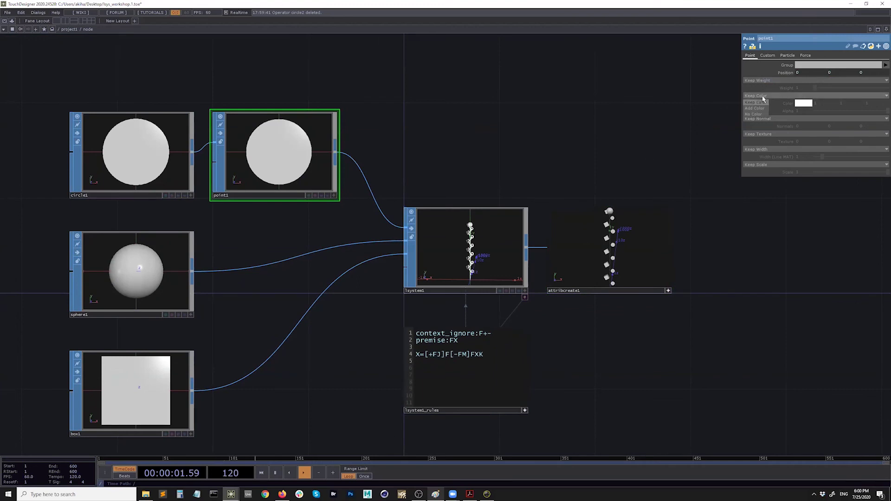
left_click(763, 113)
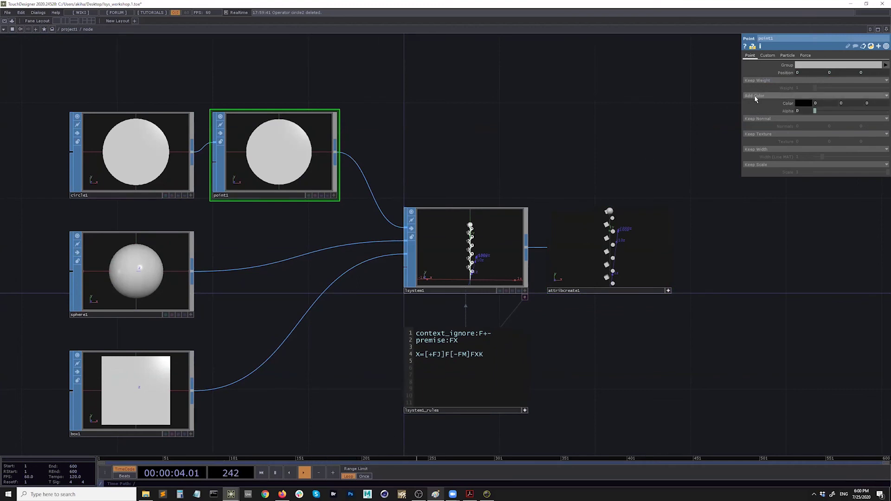
left_click(805, 103)
left_click(820, 76)
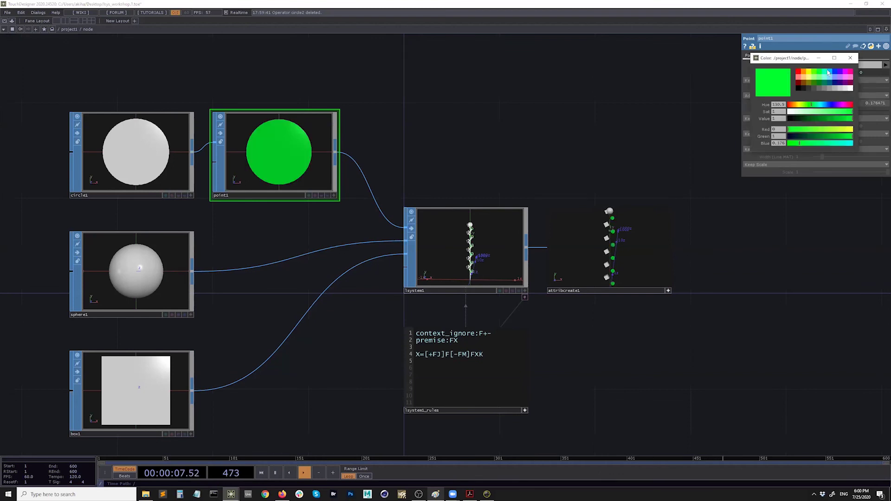
left_click(851, 58)
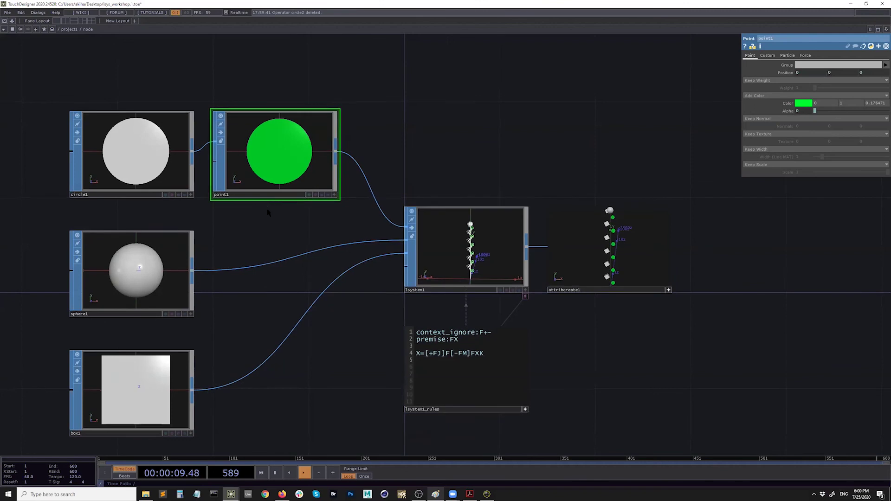
Paste two copies of the green Point SOP below it, feeding one from the sphere and the other from the box.
left_click_drag(268, 212, 271, 197)
key("ctrl+v")
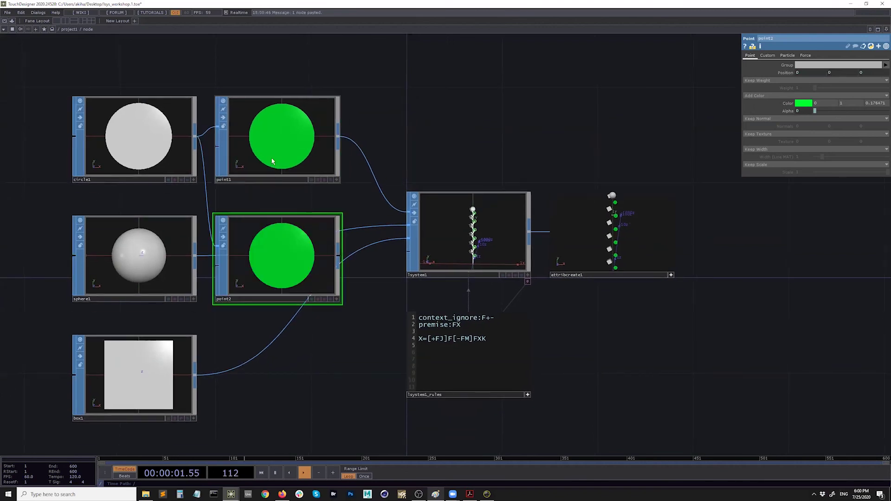
key("ctrl+v")
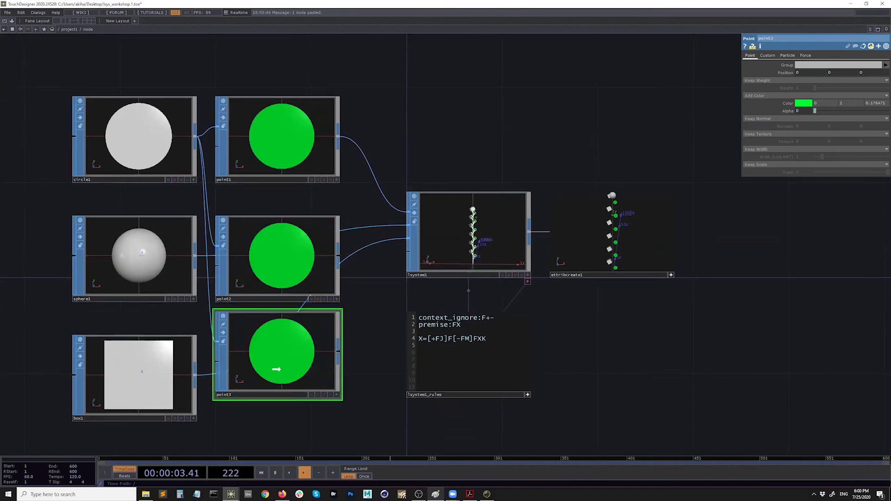
key("h")
left_click_drag(262, 239, 284, 228)
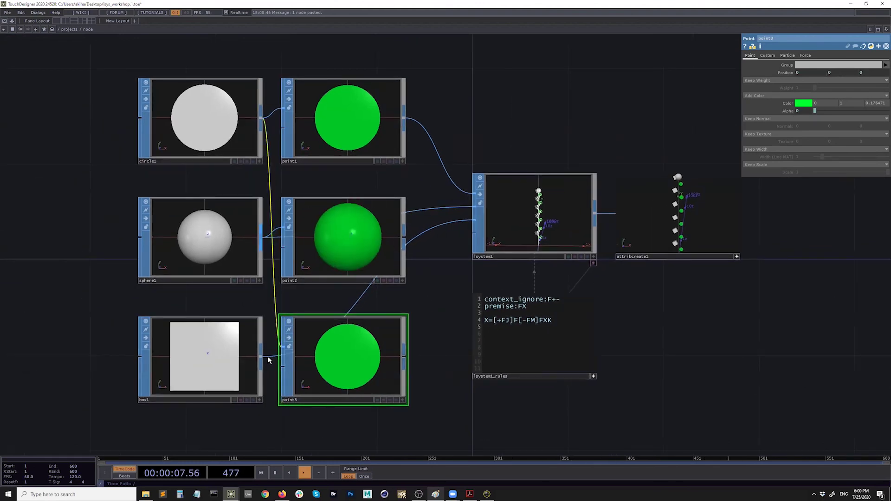
left_click_drag(262, 366, 284, 351)
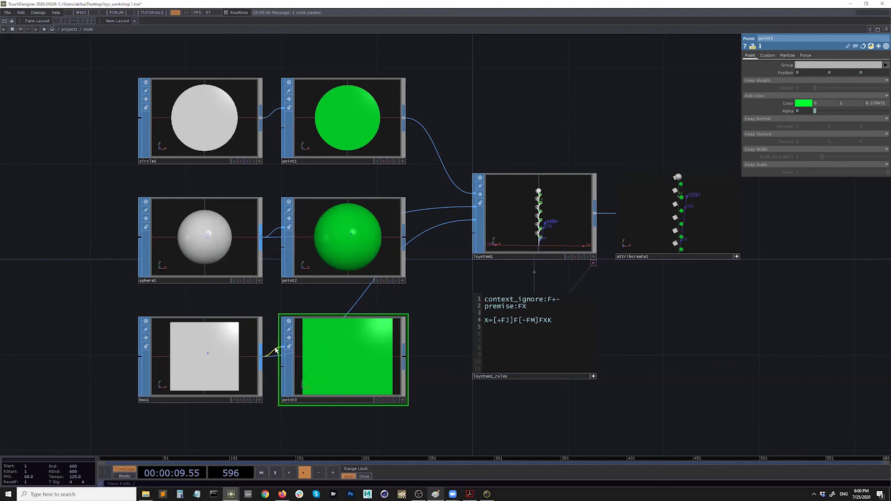
Connect the sphere's Point SOP to the L-system's K leaf input and the box's Point SOP to its M leaf input.
left_click_drag(408, 293, 332, 304)
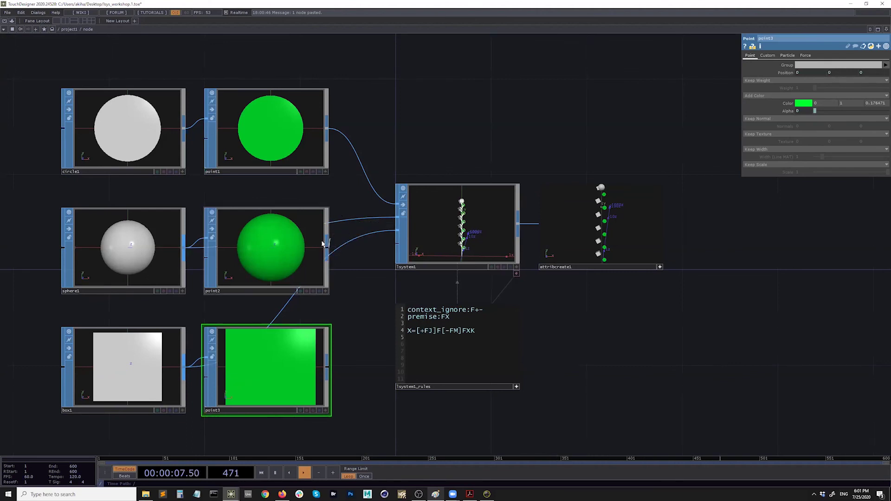
left_click(328, 251)
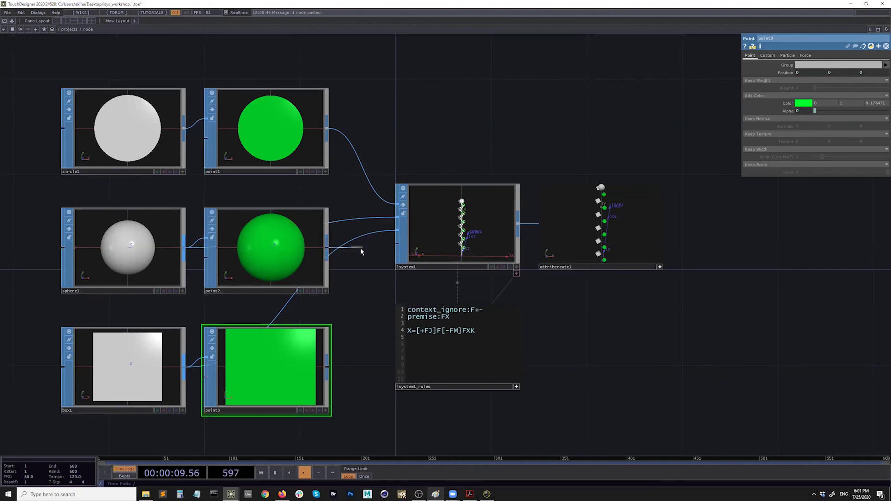
left_click(396, 219)
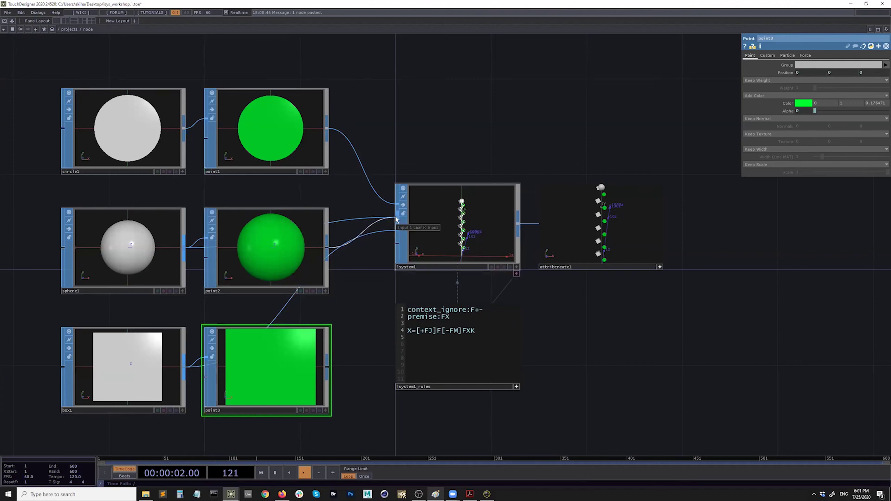
left_click(357, 223)
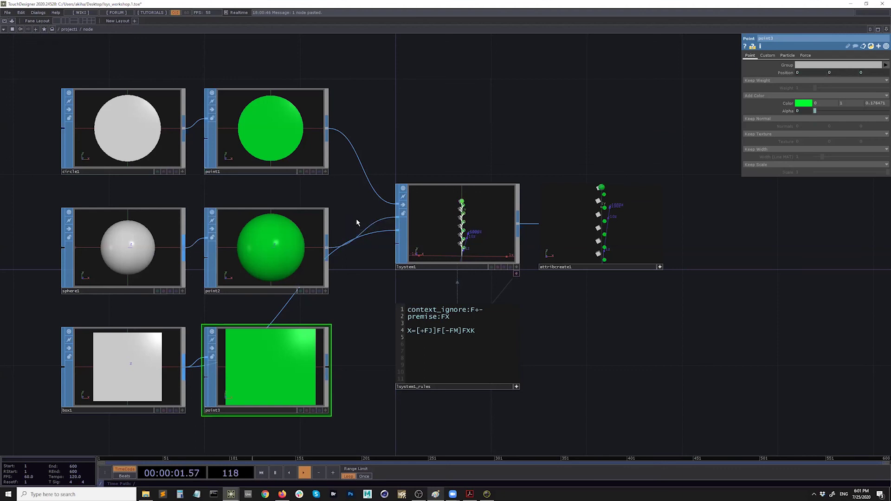
left_click(328, 367)
left_click(398, 229)
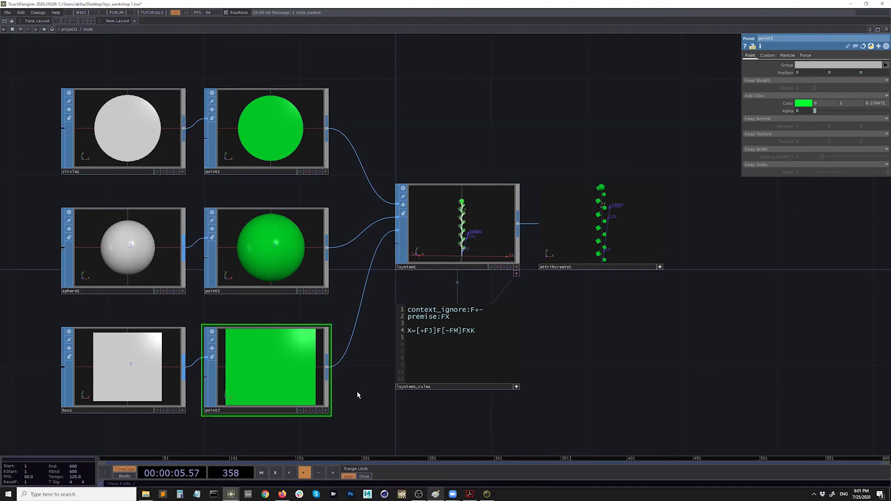
Try purple as the colour of the sphere's Point SOP, and change it to orange.
left_click(261, 270)
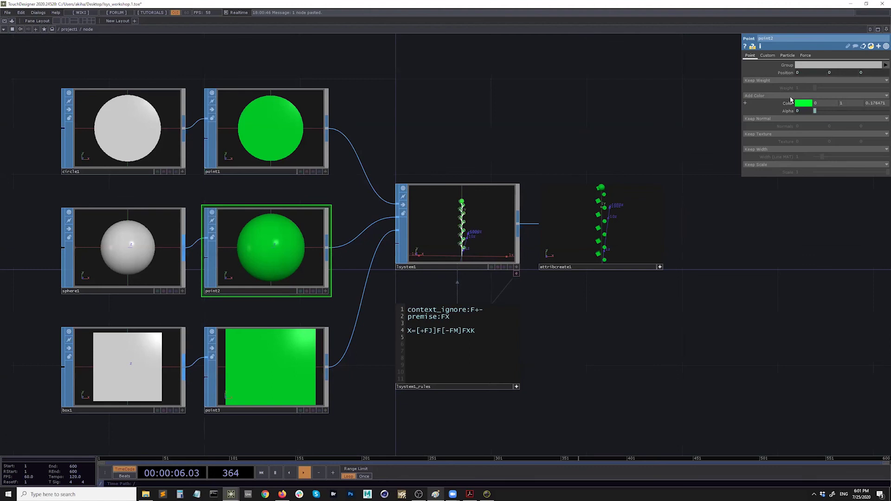
left_click(808, 103)
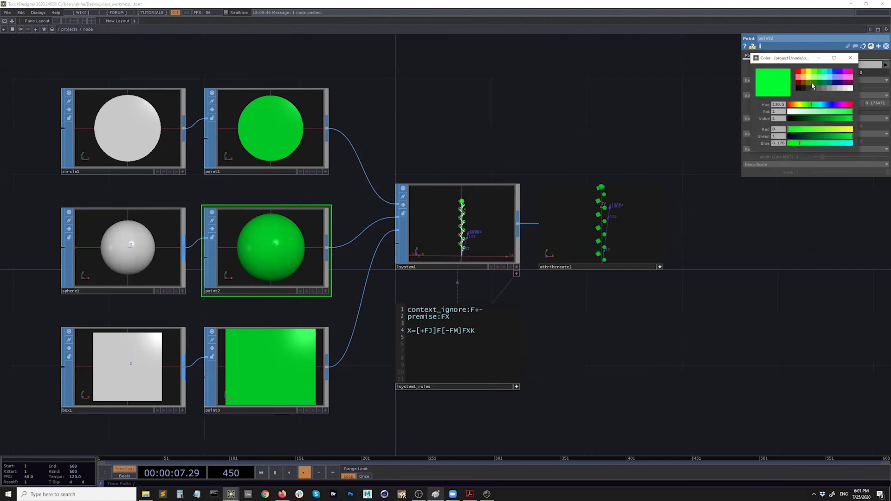
left_click(842, 73)
left_click(850, 58)
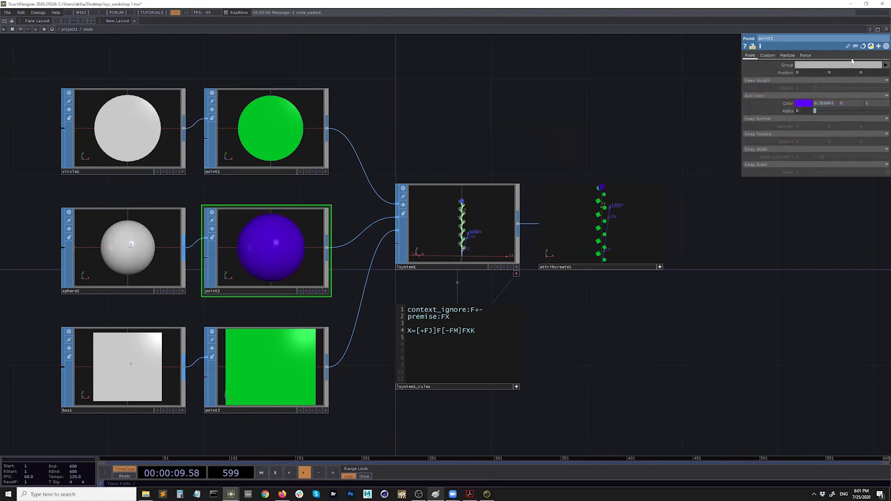
left_click(807, 103)
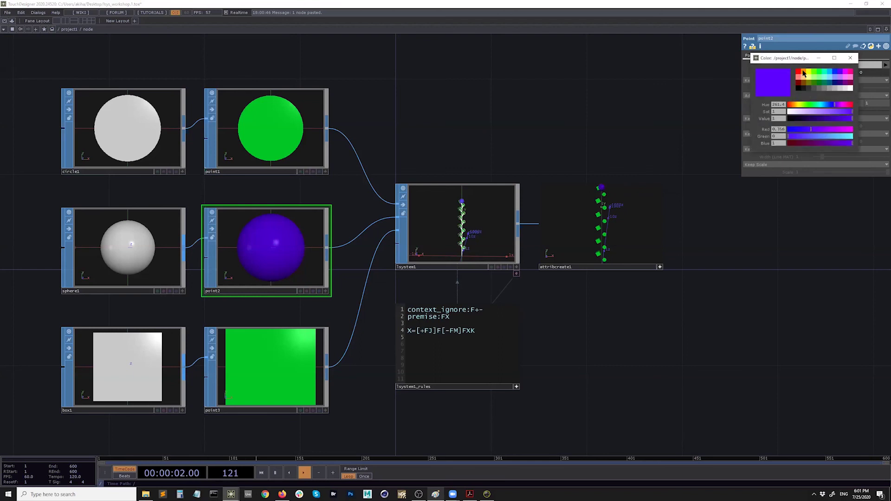
left_click(804, 72)
left_click(851, 58)
Set the colour of the box's Point SOP to red with values 1, 0, 0.
left_click(277, 374)
left_click(806, 103)
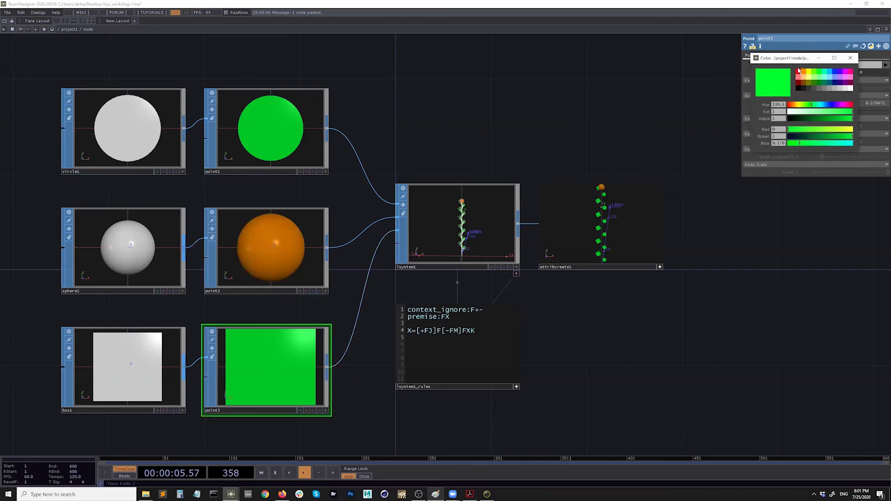
left_click(799, 72)
left_click(850, 58)
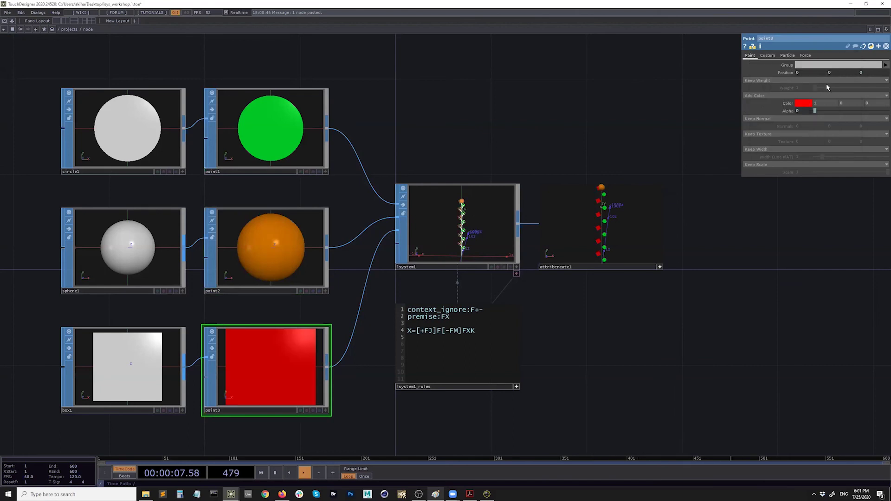
Examine the coloured leaves in the Attribute Create and L-system viewers, orbiting the L-system to compare its branches with the X rule.
scroll(599, 241, "up", 5)
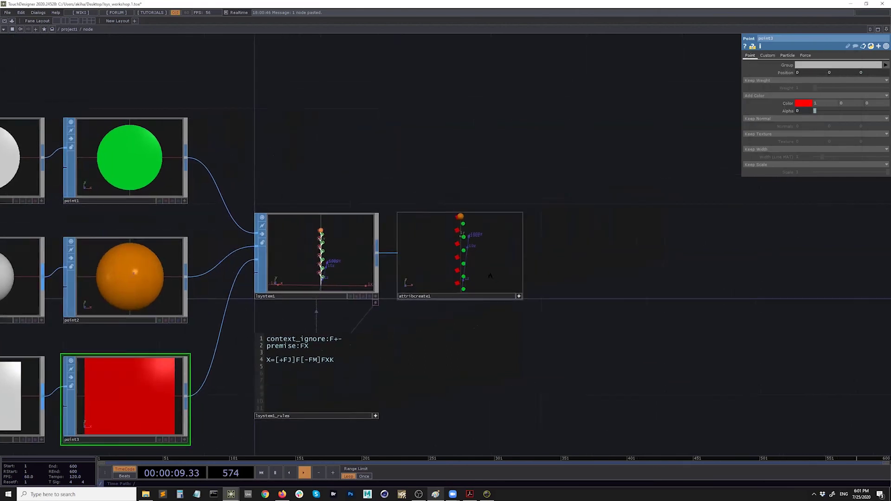
left_click_drag(433, 233, 353, 232)
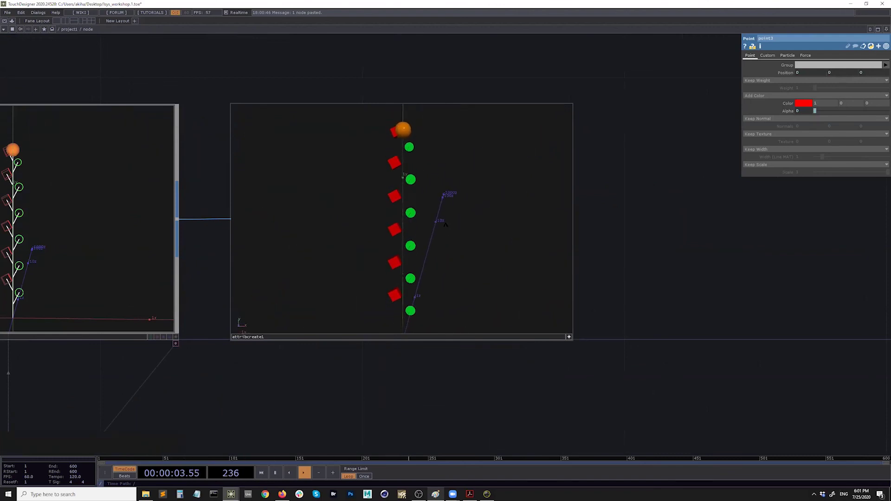
scroll(464, 247, "down", 10)
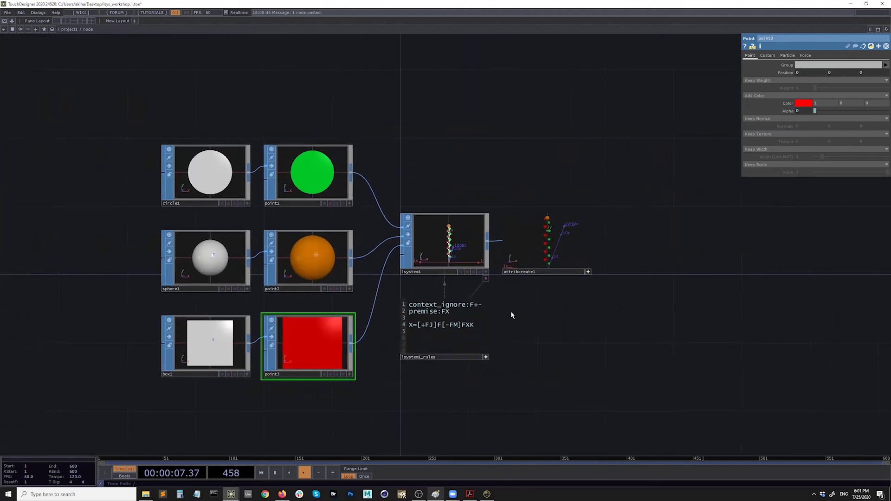
scroll(510, 315, "up", 3)
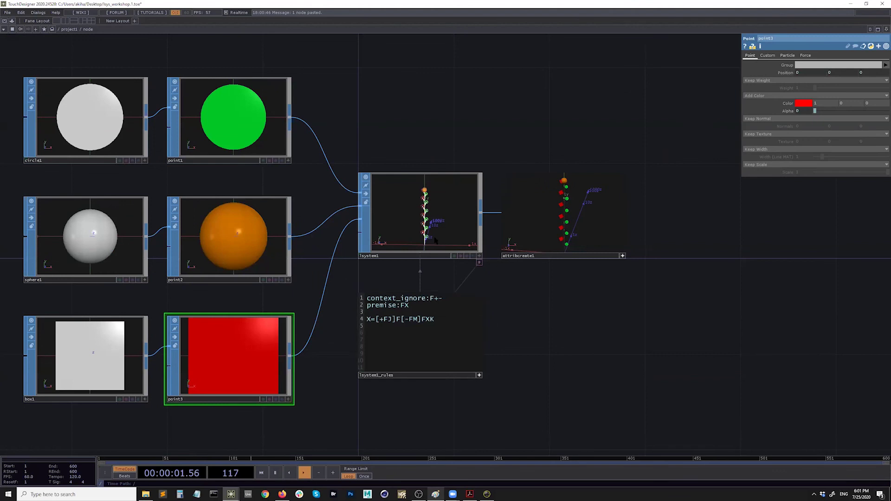
scroll(434, 227, "up", 3)
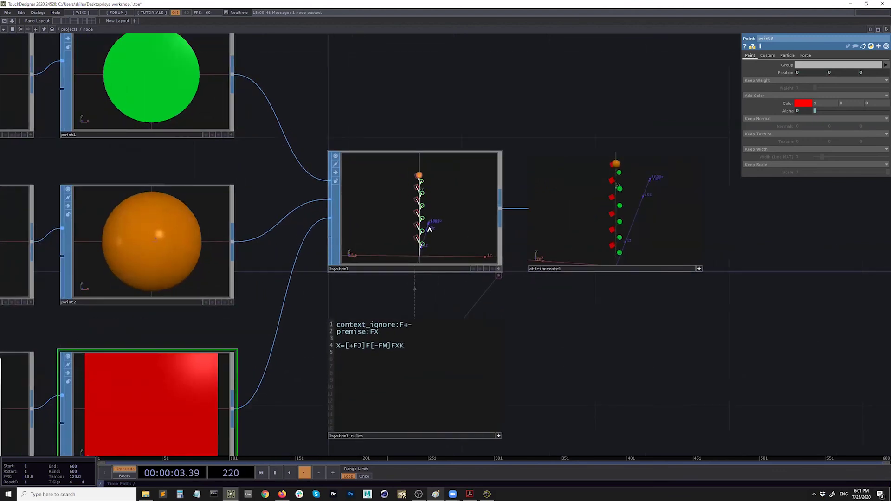
scroll(429, 230, "up", 5)
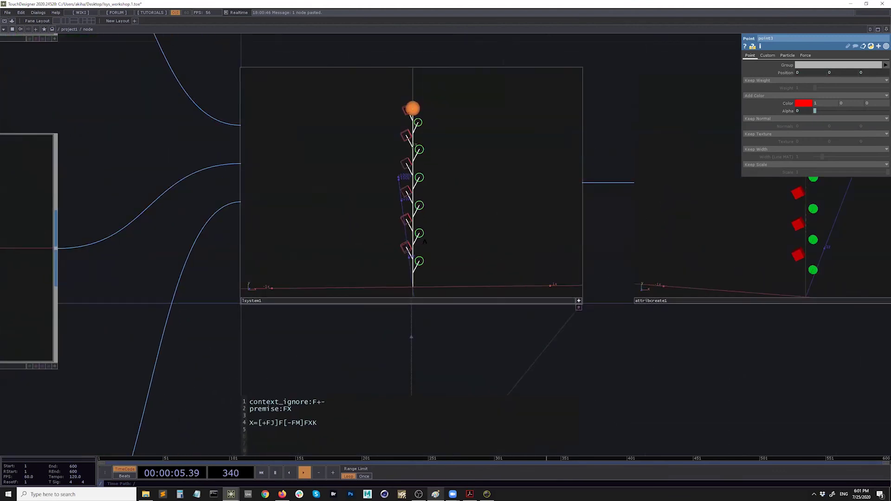
mouse_move(443, 251)
left_mouse_down()
mouse_move(428, 253)
mouse_move(438, 251)
left_mouse_up()
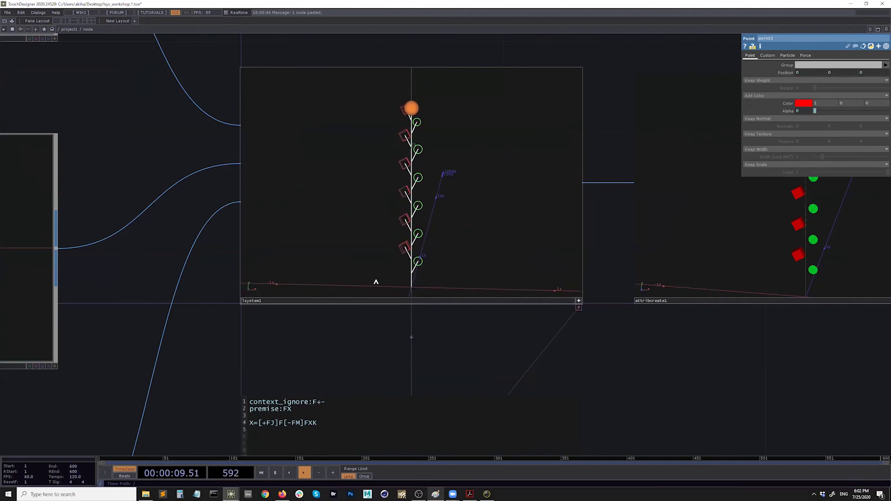
left_click_drag(410, 224, 406, 276)
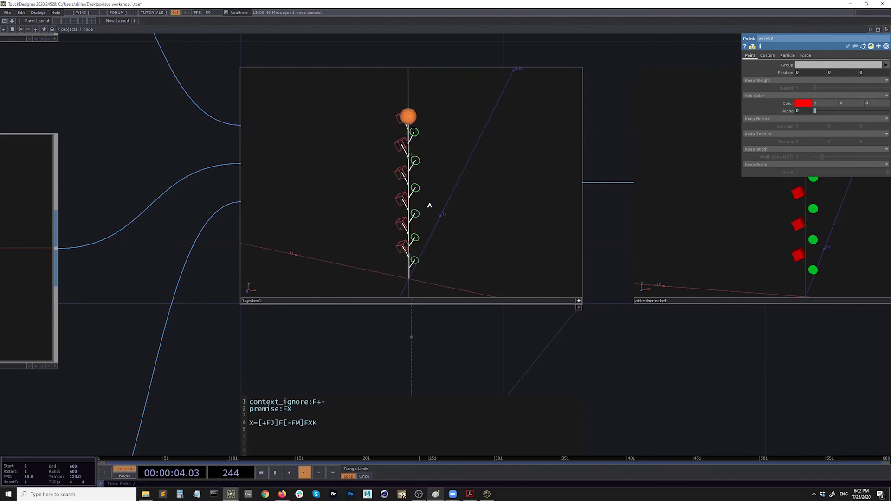
scroll(327, 310, "down", 4)
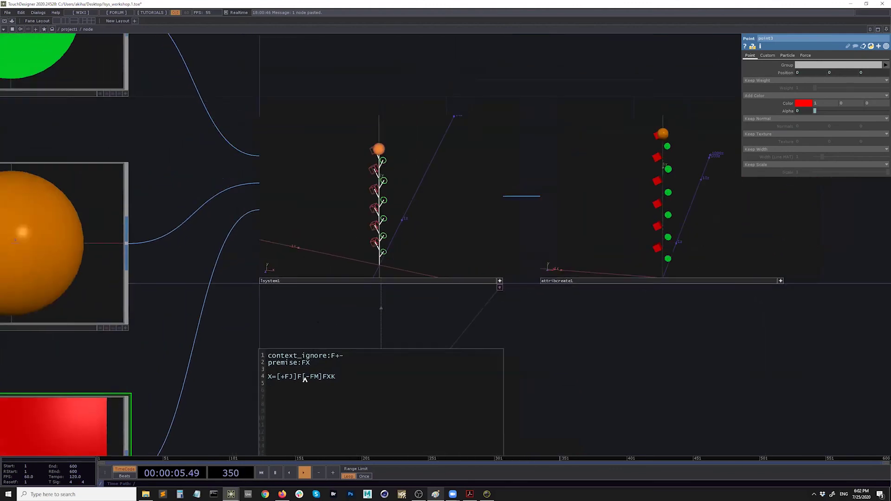
Remove the F[-FM] segment from the L-system's X rule so that it reads X=[+FJ]FXK.
left_click_drag(375, 244, 377, 221)
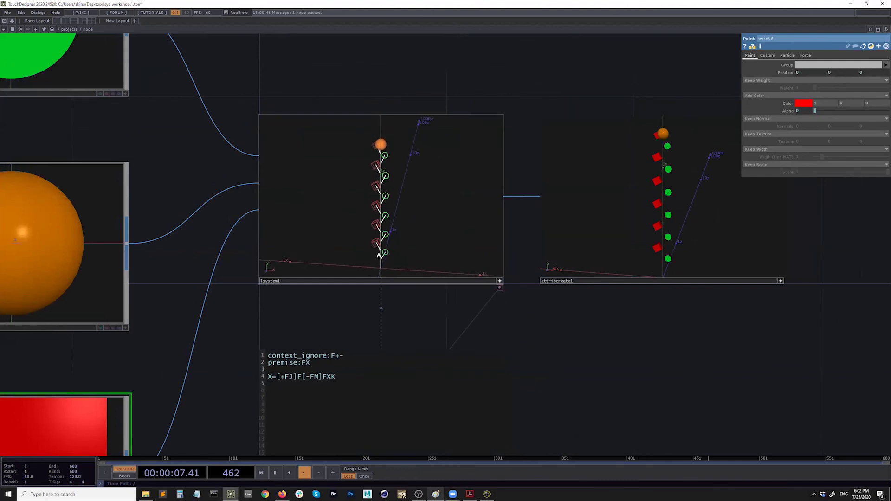
left_click_drag(378, 253, 385, 259)
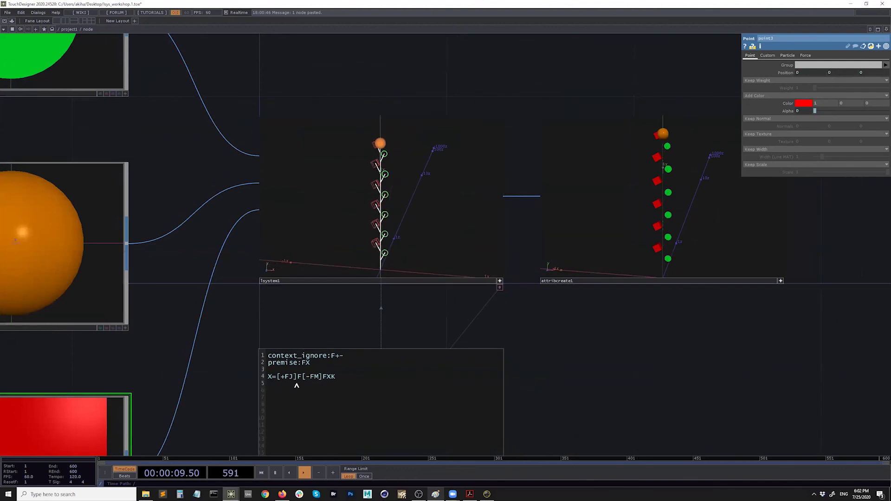
mouse_move(302, 380)
left_mouse_down()
mouse_move(334, 379)
mouse_move(315, 380)
left_mouse_up()
key("BackSpace")
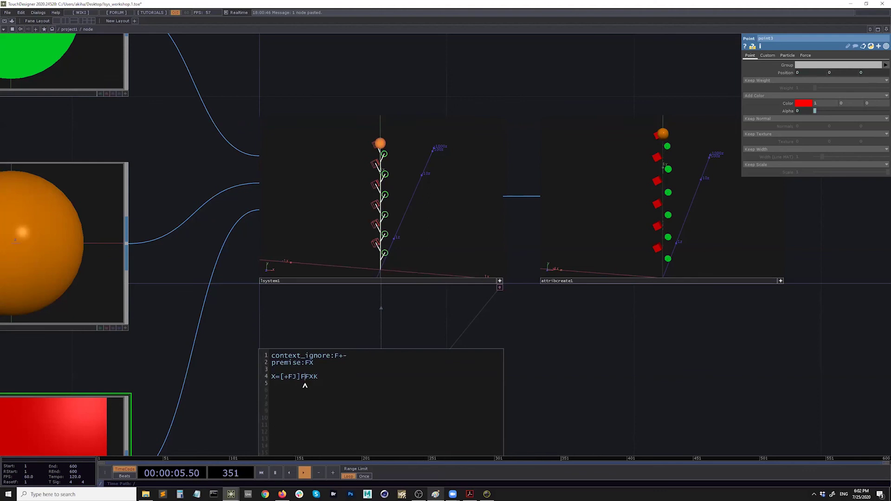
left_click(233, 416)
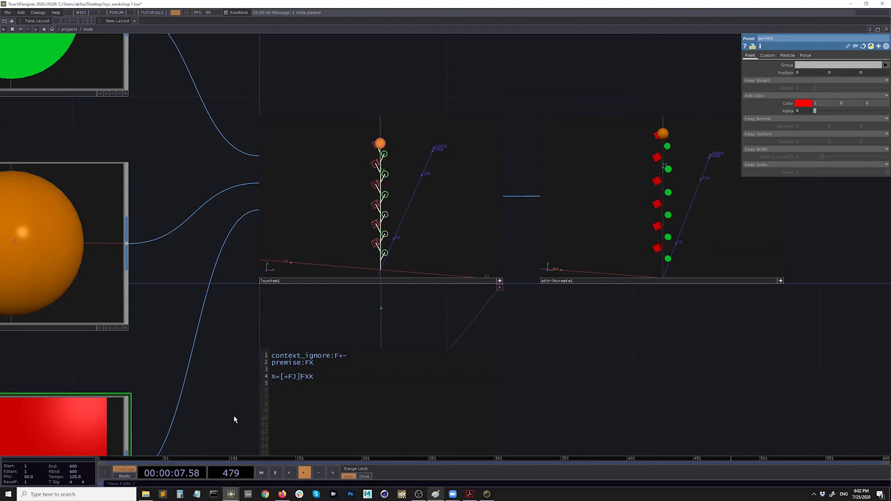
double_click(219, 401)
left_click(351, 282)
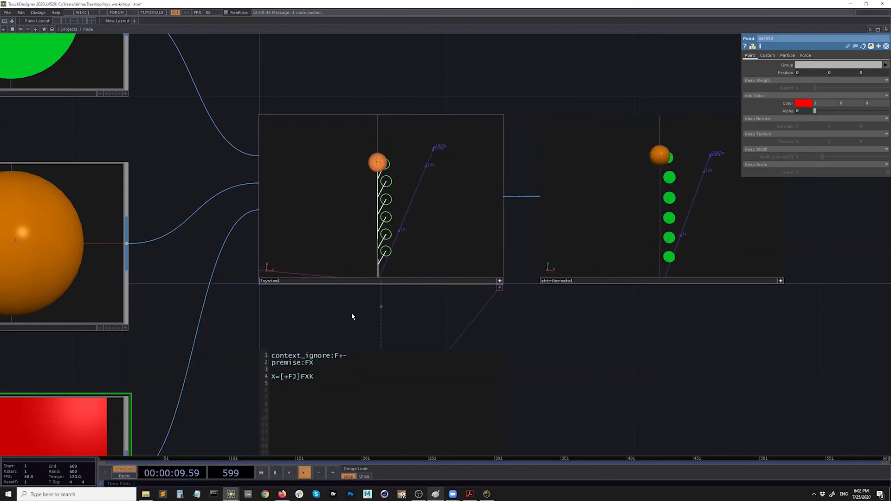
left_click_drag(354, 316, 337, 314)
left_click(255, 383)
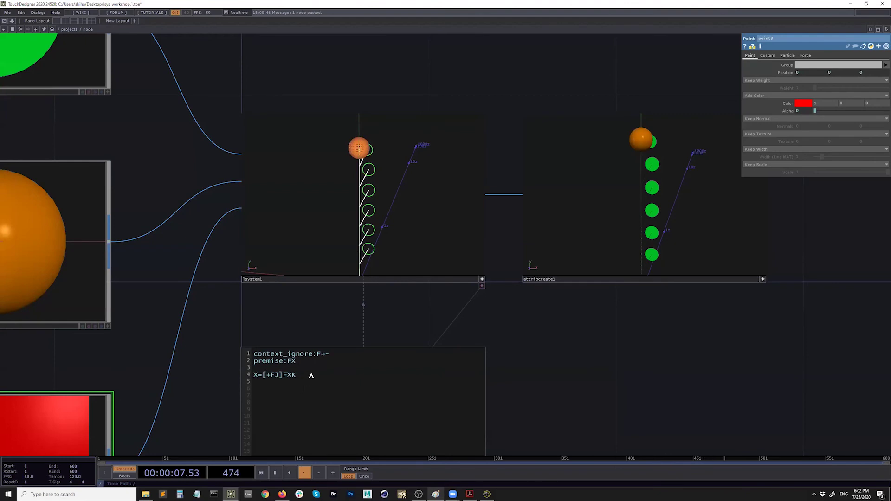
Disconnect the red box's Point SOP from the L-system's M leaf input.
mouse_move(386, 253)
left_mouse_down()
mouse_move(406, 246)
mouse_move(379, 249)
mouse_move(388, 254)
left_mouse_up()
scroll(209, 267, "down", 5)
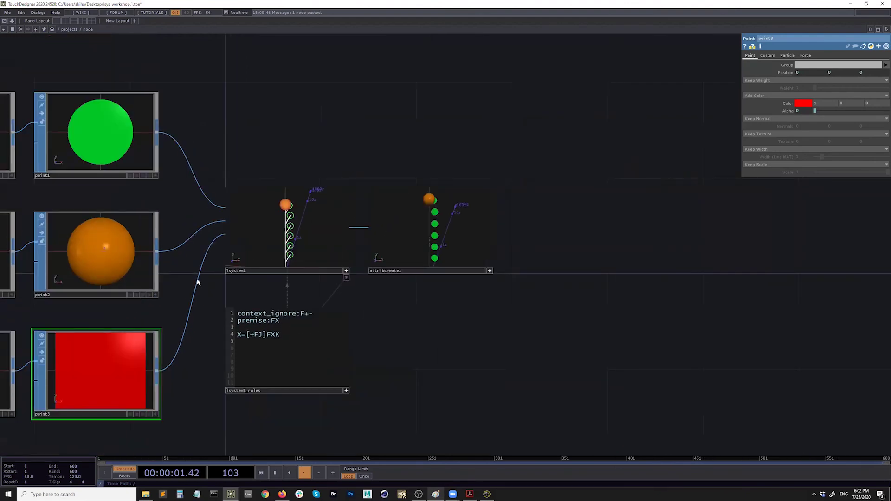
right_click(203, 270)
left_click(207, 300)
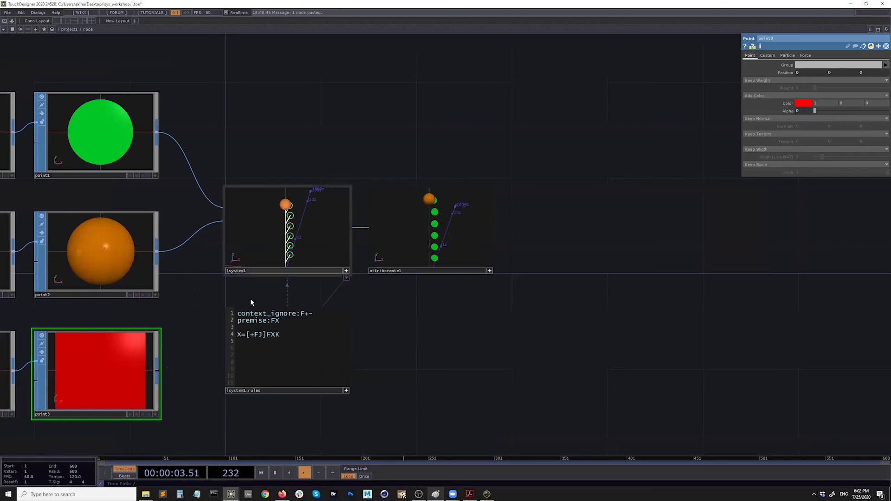
scroll(251, 301, "up", 3)
scroll(269, 287, "up", 2)
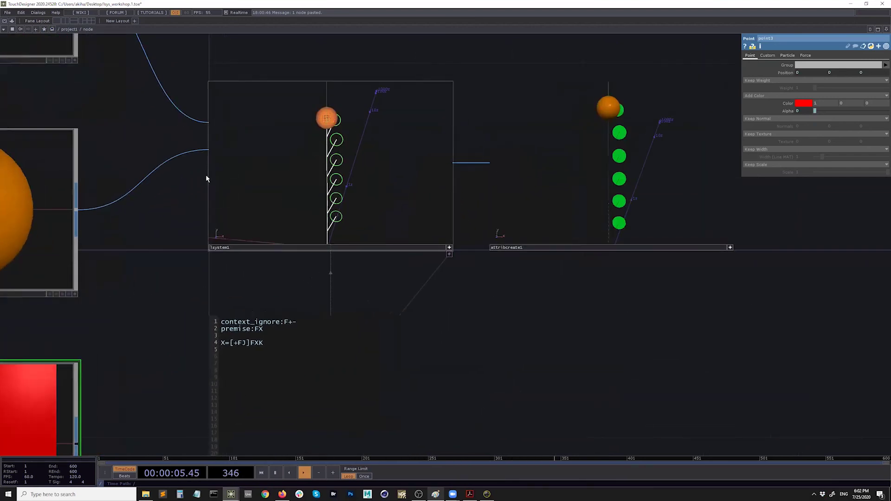
Add a 137.5-degree roll at the start of the X rule, making it X=/(137.5)[+FJ]FXK.
left_click_drag(311, 298, 324, 302)
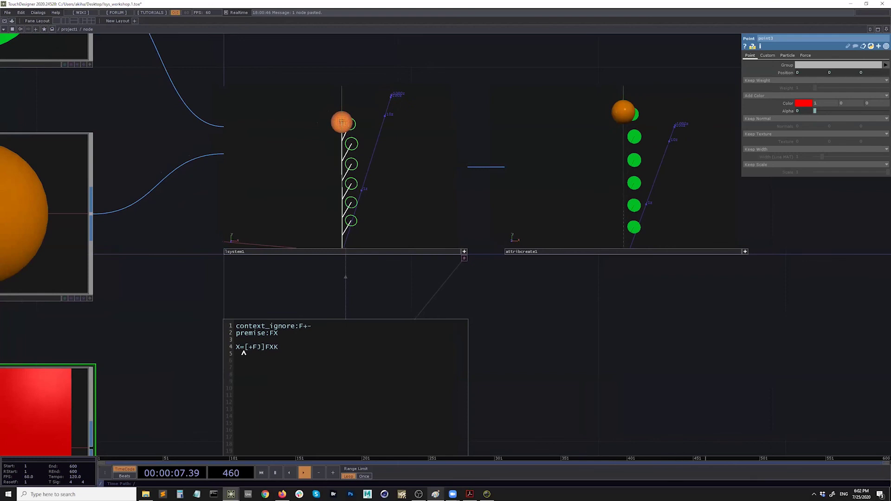
type("/(137.5)")
left_click(177, 382)
Orbit the L-system plant to examine how the circle leaves spiral around the stem and attach to their branches.
left_click_drag(338, 159, 374, 199)
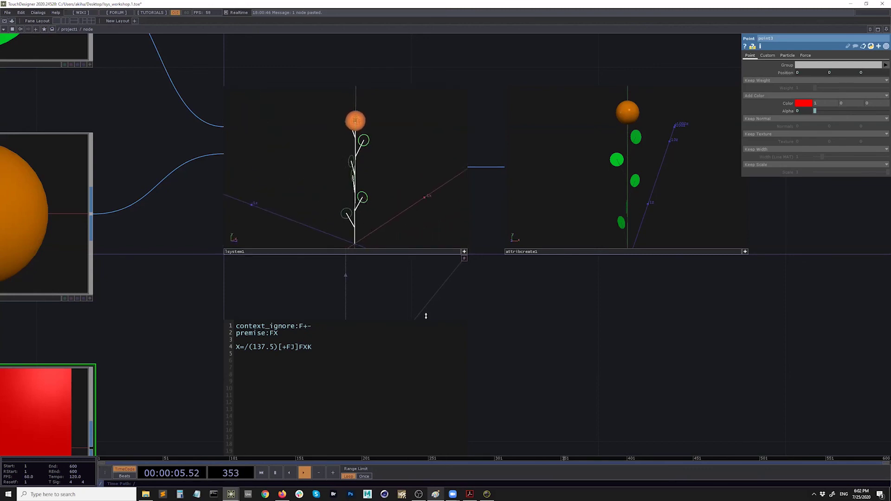
scroll(475, 300, "down", 3)
left_click_drag(304, 102, 328, 135)
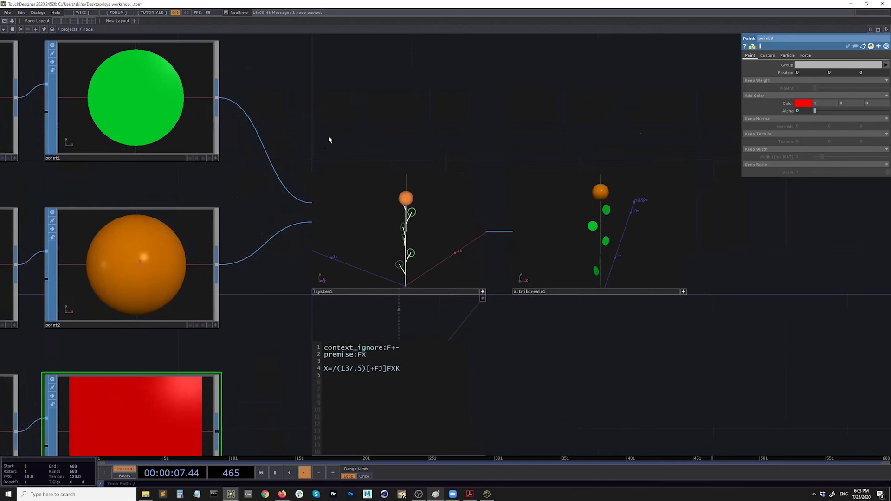
scroll(414, 218, "up", 5)
left_click_drag(398, 182, 358, 207)
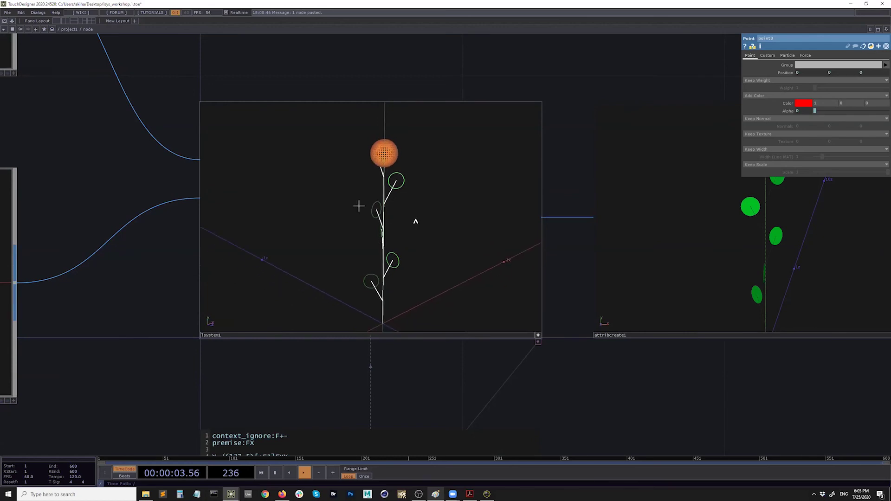
middle_click_drag(460, 72, 288, 46)
left_click_drag(477, 136, 501, 133)
middle_click_drag(501, 134, 453, 141)
left_click_drag(453, 141, 396, 156)
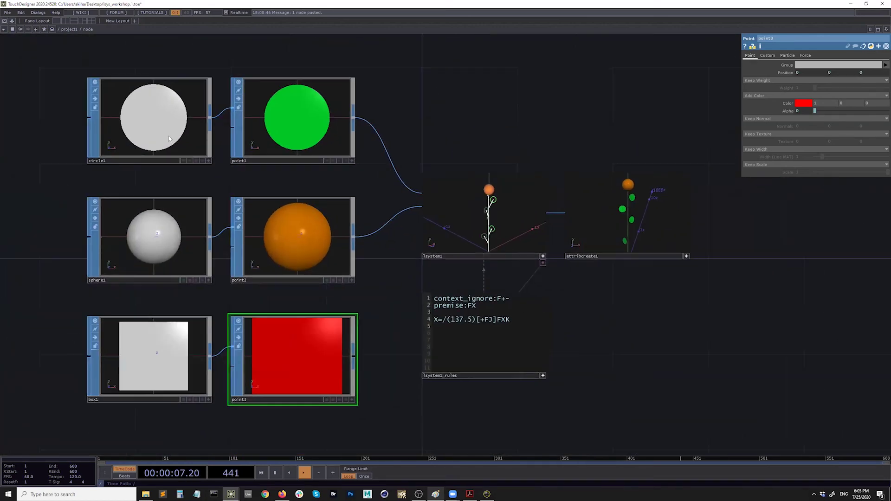
Offset the Circle SOP's centre in Y by pasting a reference to its Y radius into the Y centre value.
left_click(169, 136)
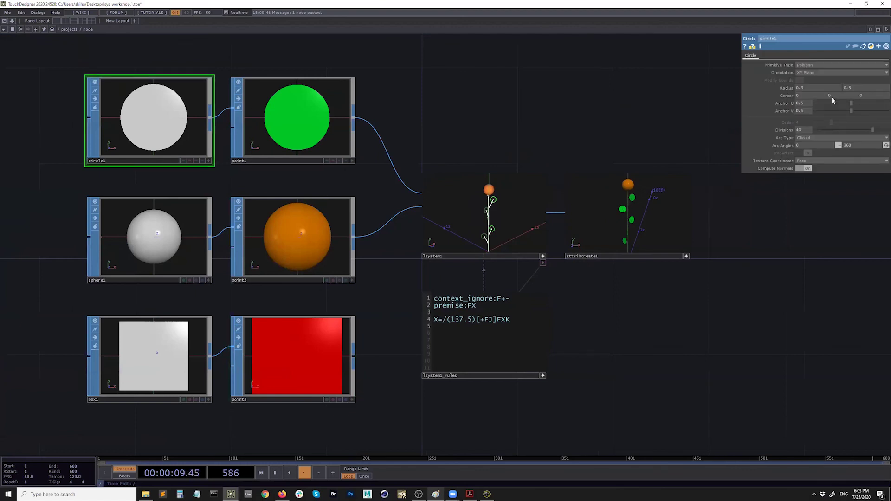
middle_click_drag(838, 96, 848, 88)
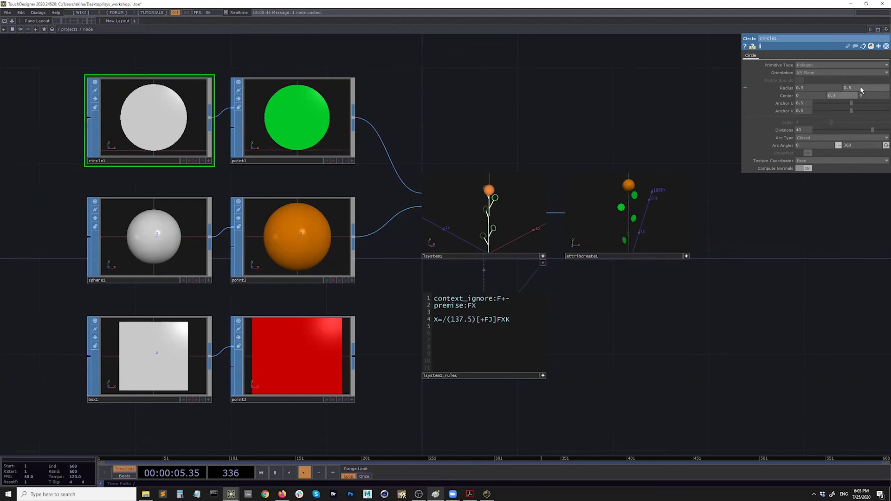
right_click(798, 72)
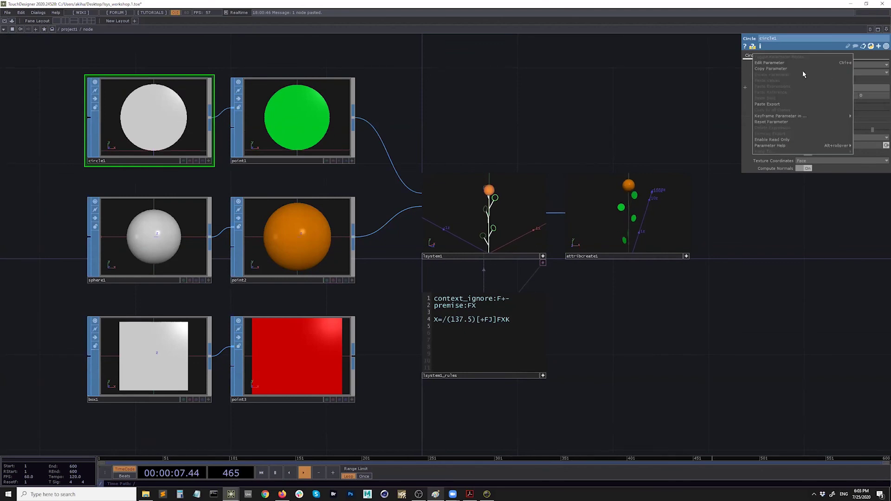
left_click(798, 69)
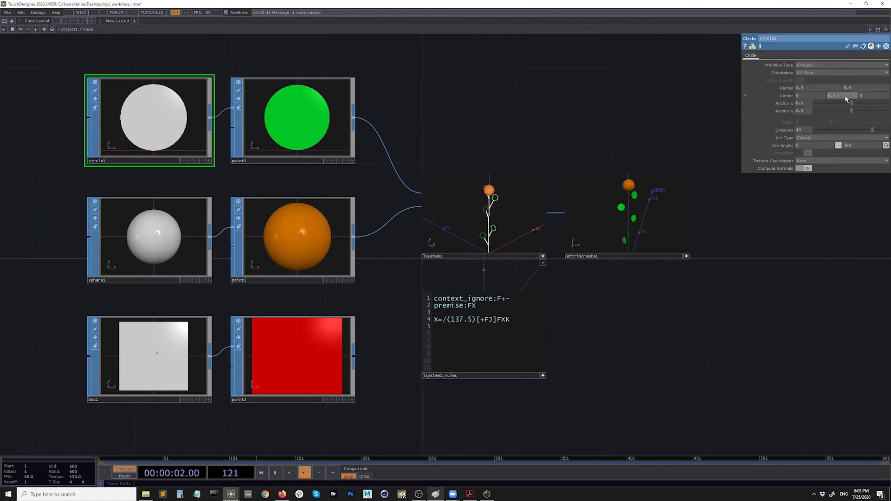
right_click(845, 96)
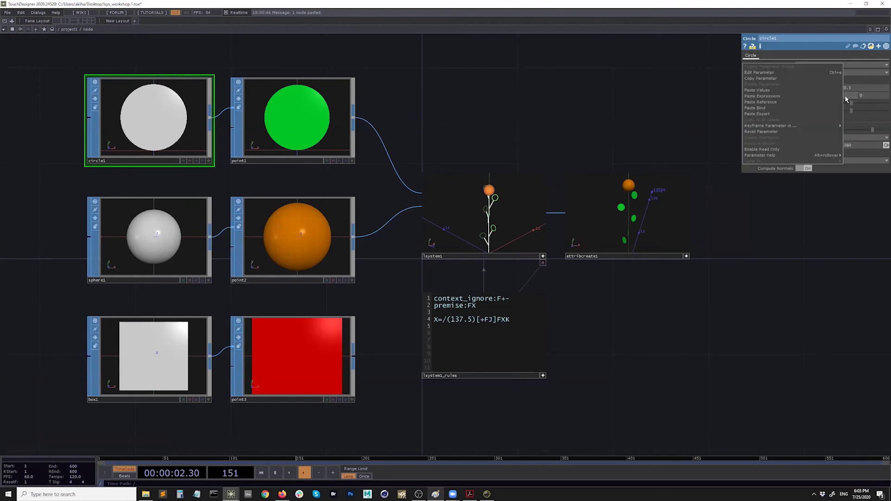
left_click(768, 101)
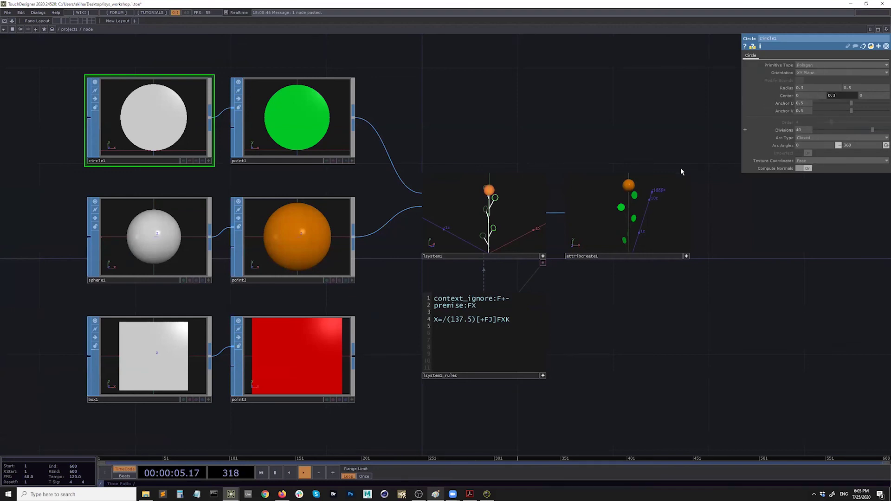
left_click_drag(459, 143, 385, 147)
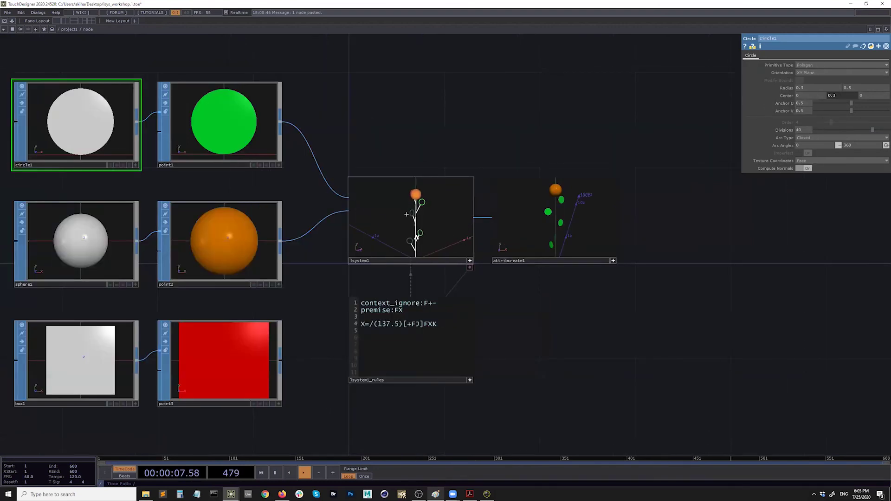
scroll(407, 214, "up", 5)
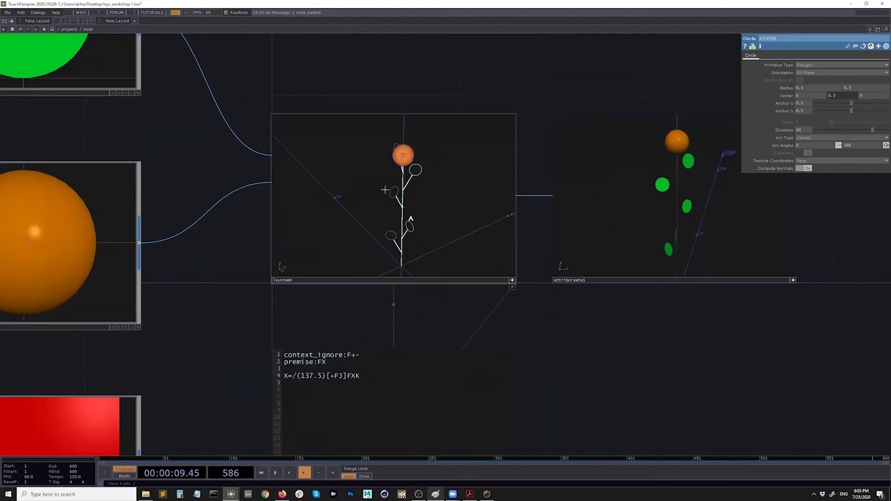